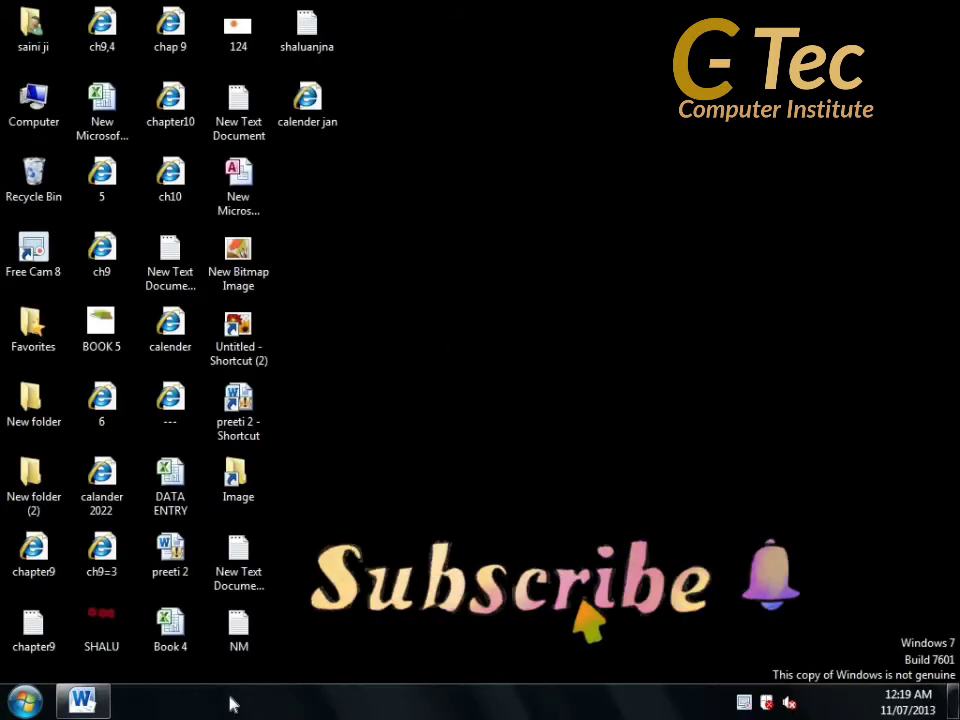
- Bring up the blank Word document and start an envelope from the Mailings tab
{"action": "left_click", "coordinate": [82, 700]}
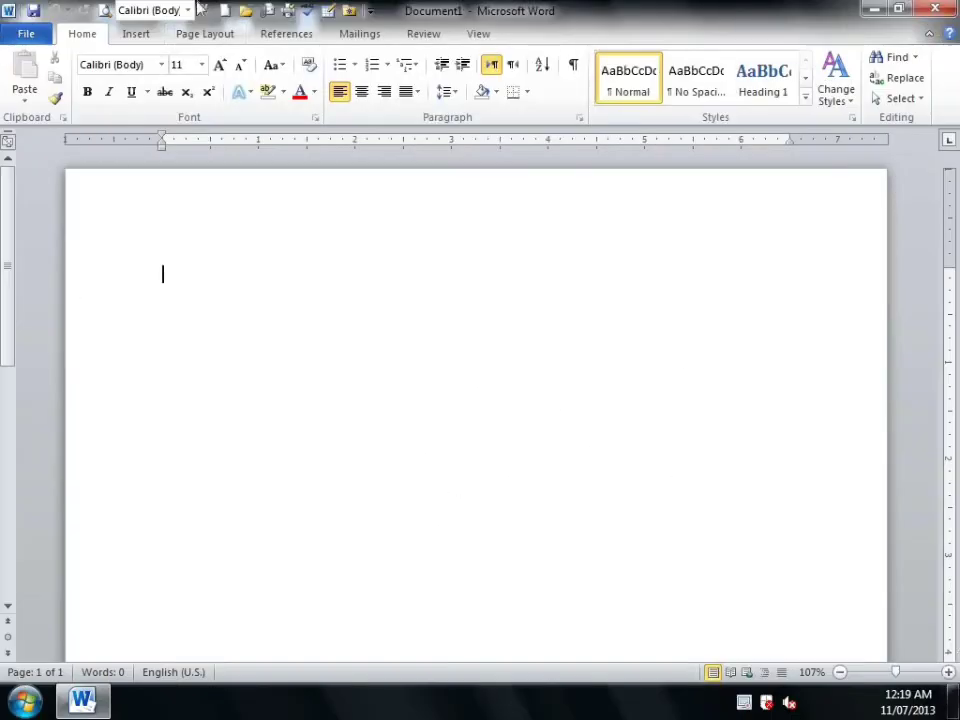
{"action": "left_click", "coordinate": [368, 36]}
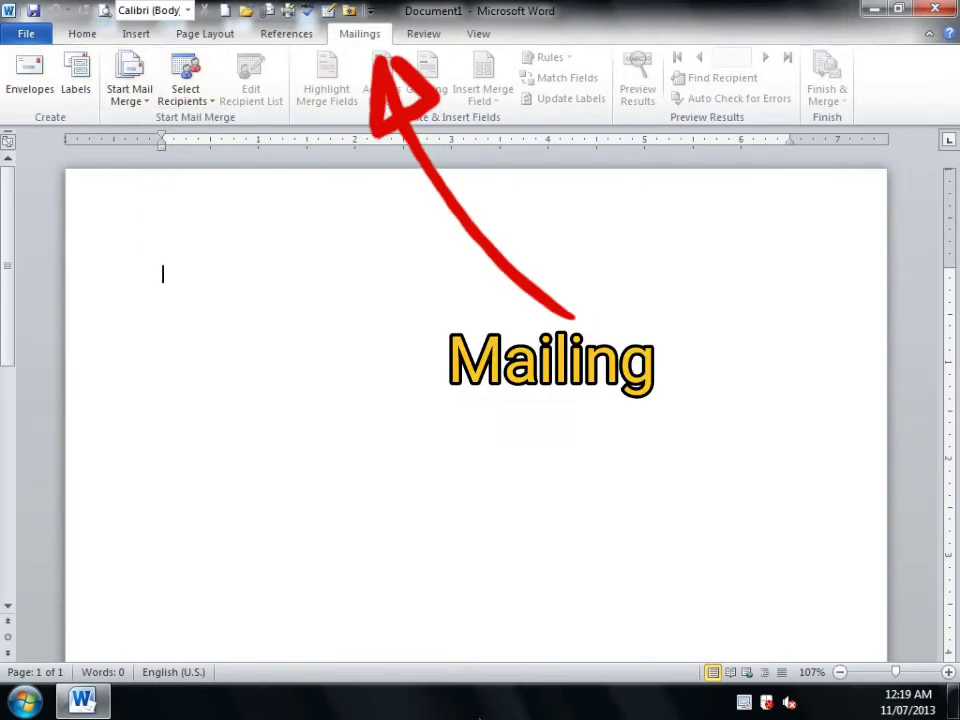
{"action": "left_click", "coordinate": [33, 72]}
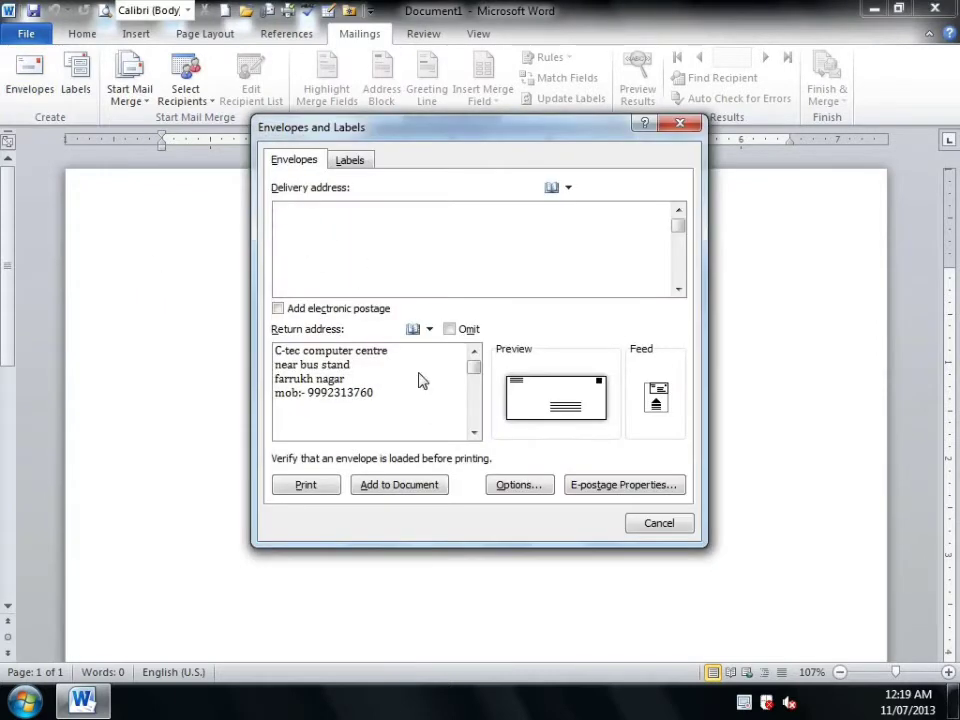
- Enter the four-line delivery address starting 'To', revise the return address, and add the envelope
{"action": "type", "text": "To"}
{"action": "key", "text": "Return"}
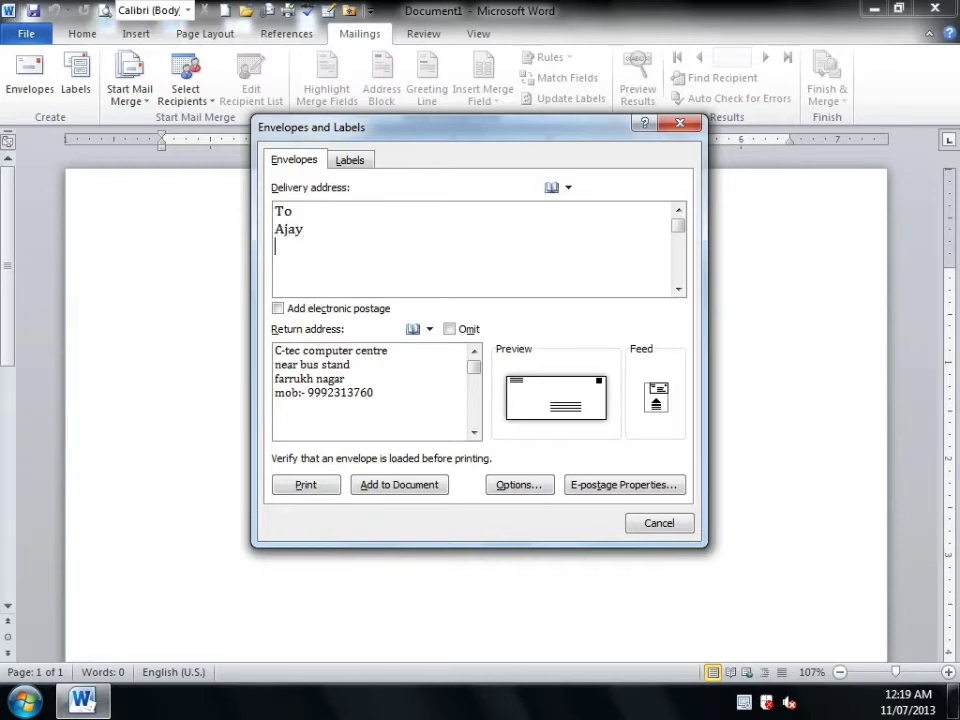
{"action": "type", "text": "kumar"}
{"action": "key", "text": "Return"}
{"action": "type", "text": "Jhajjar"}
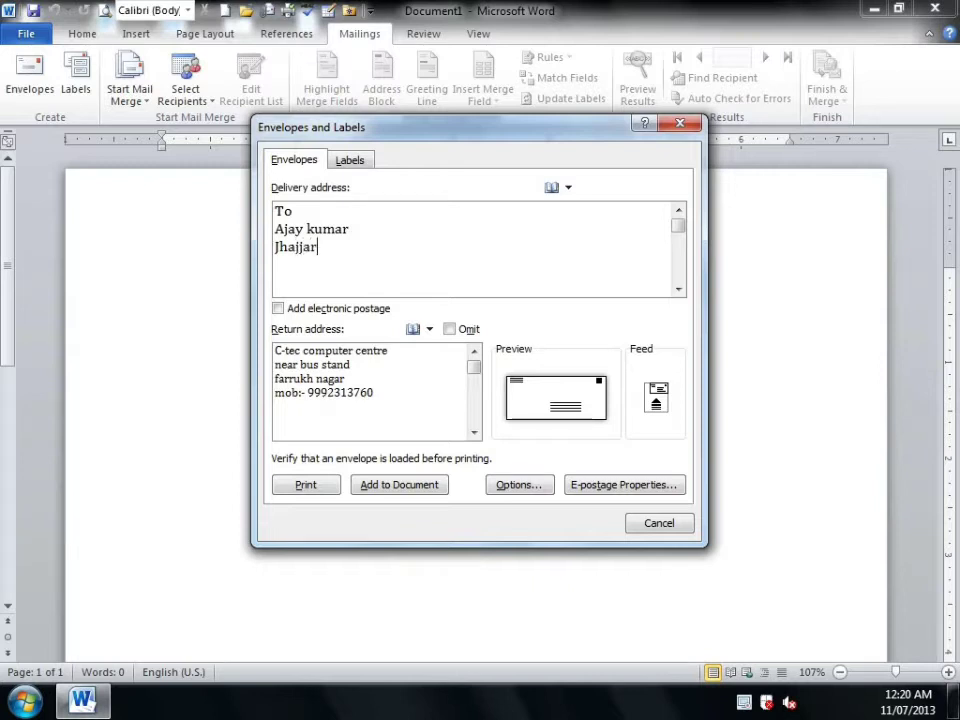
{"action": "type", "text": "oad"}
{"action": "key", "text": "Return"}
{"action": "type", "text": "F"}
{"action": "type", "text": "arrukh "}
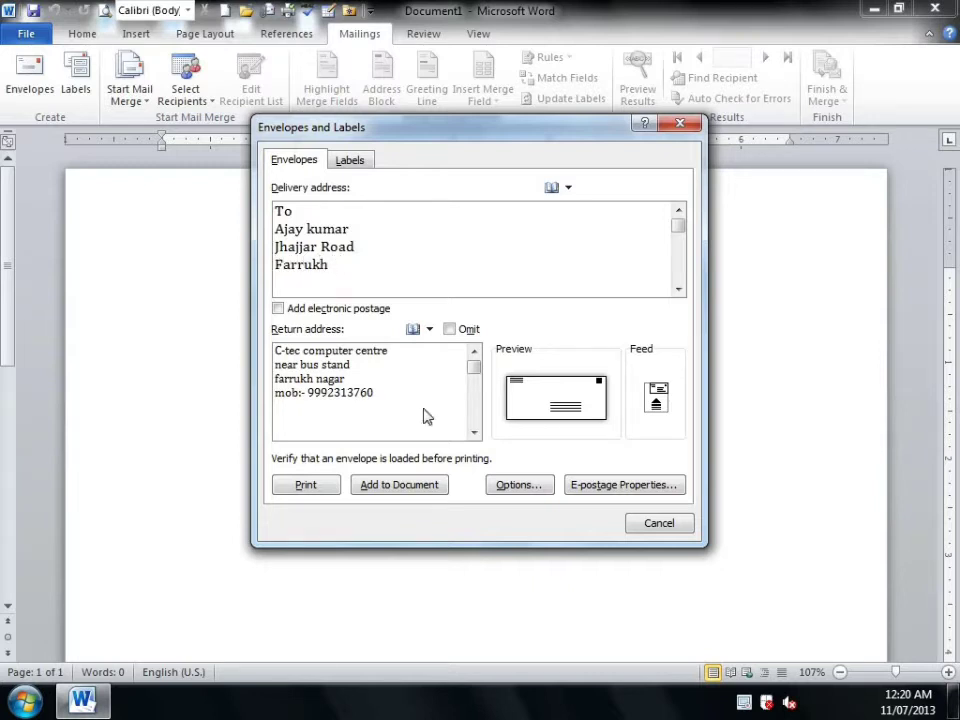
{"action": "type", "text": "Nagar"}
{"action": "left_click", "coordinate": [420, 351]}
{"action": "type", "text": "institut"}
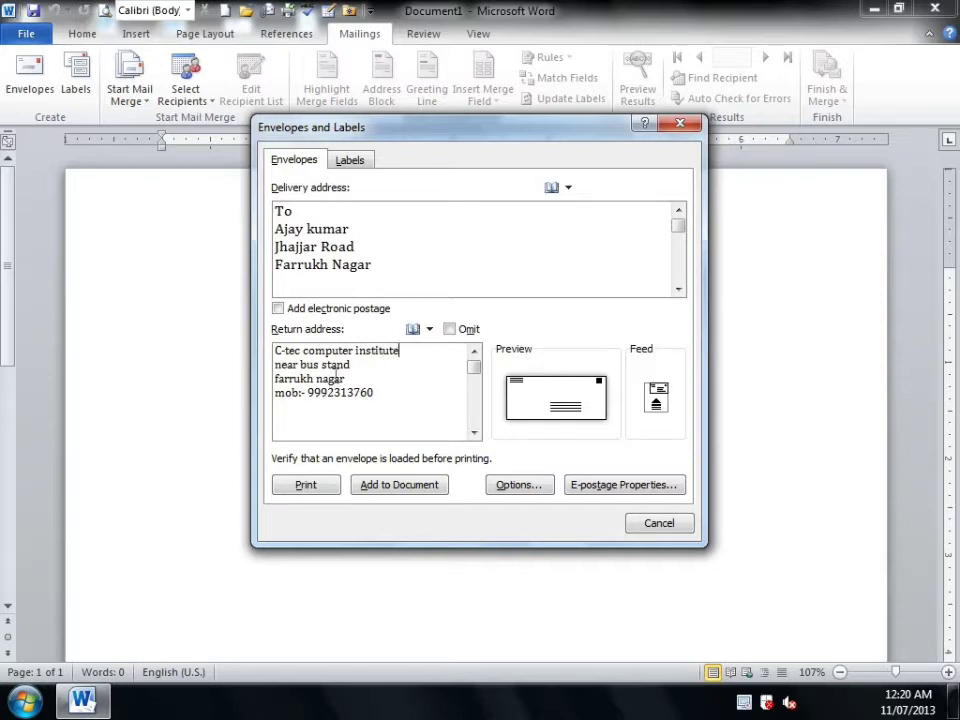
{"action": "left_click", "coordinate": [424, 484]}
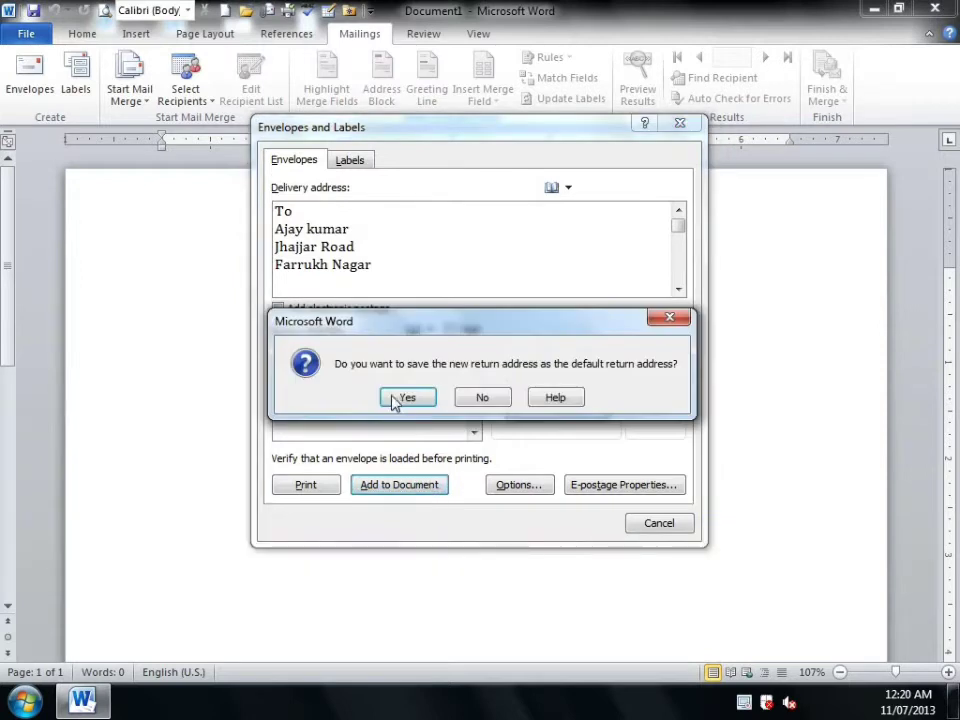
- Keep the new return address as default and begin typing 'dea' on page 2
{"action": "left_click", "coordinate": [408, 398]}
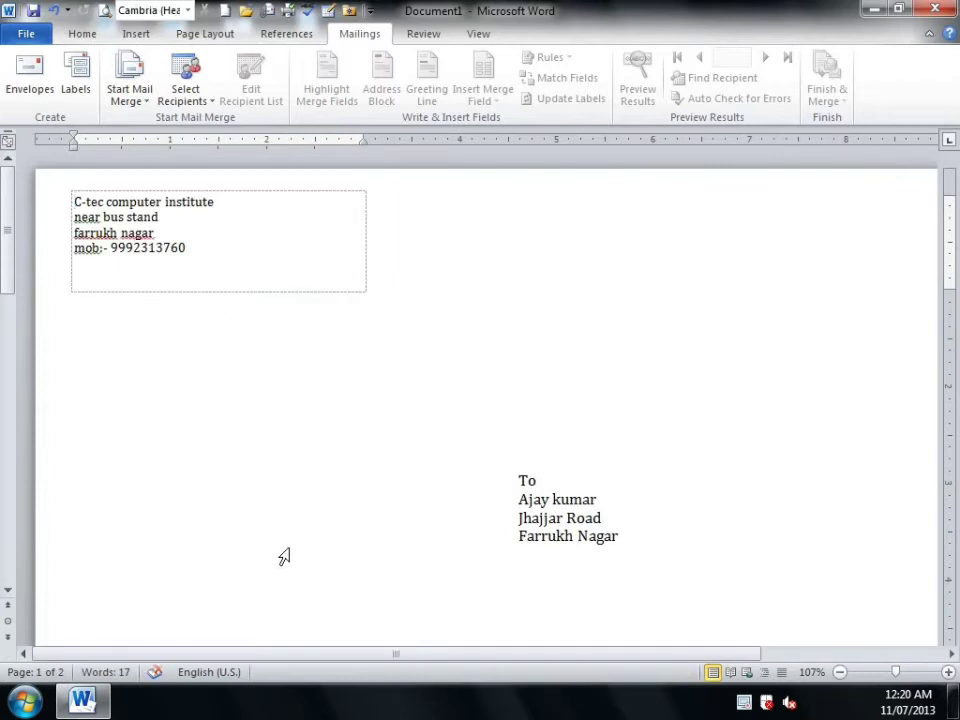
{"action": "scroll", "coordinate": [287, 556], "scroll_direction": "down", "scroll_amount": 5}
{"action": "left_click", "coordinate": [150, 484]}
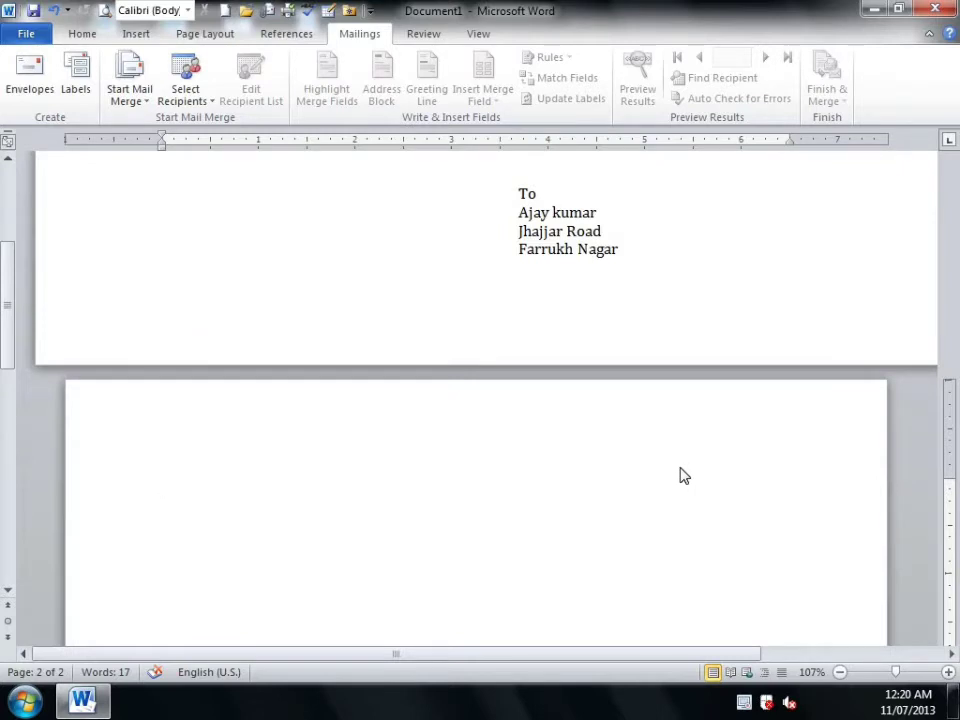
{"action": "type", "text": "dea"}
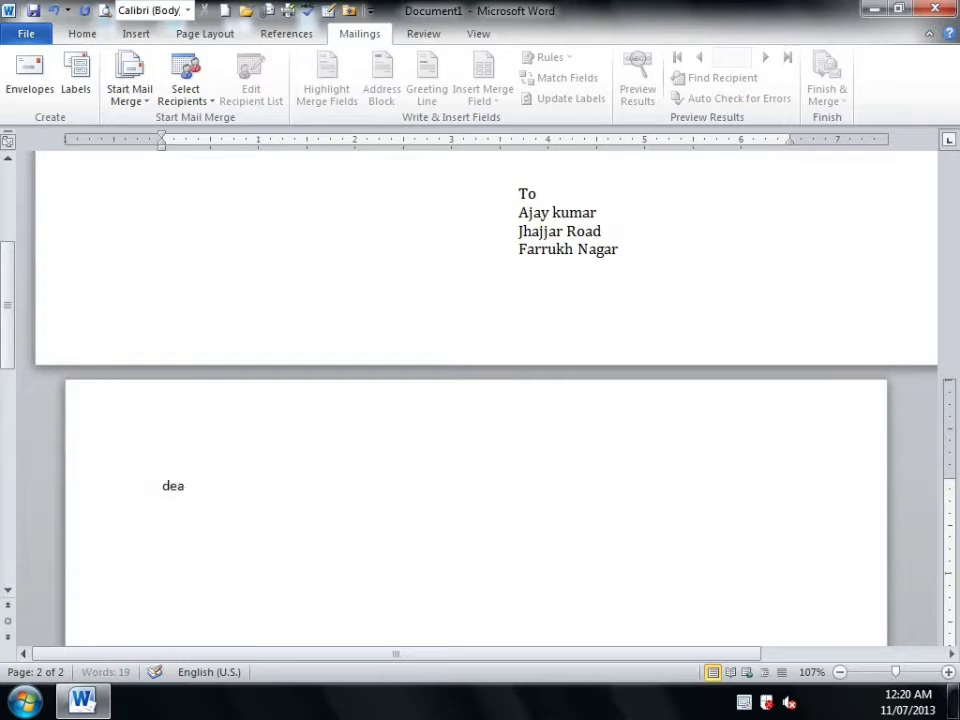
- Type the greeting 'Dear Sir/ Madam' at the top of page 2
{"action": "key", "text": "BackSpace"}
{"action": "type", "text": "Dear"}
{"action": "type", "text": " s"}
{"action": "key", "text": "BackSpace"}
{"action": "key", "text": "BackSpace"}
{"action": "key", "text": "BackSpace"}
{"action": "type", "text": "Sir/ Madan"}
{"action": "key", "text": "BackSpace"}
{"action": "type", "text": "m"}
{"action": "key", "text": "Return"}
{"action": "type", "text": "Su"}
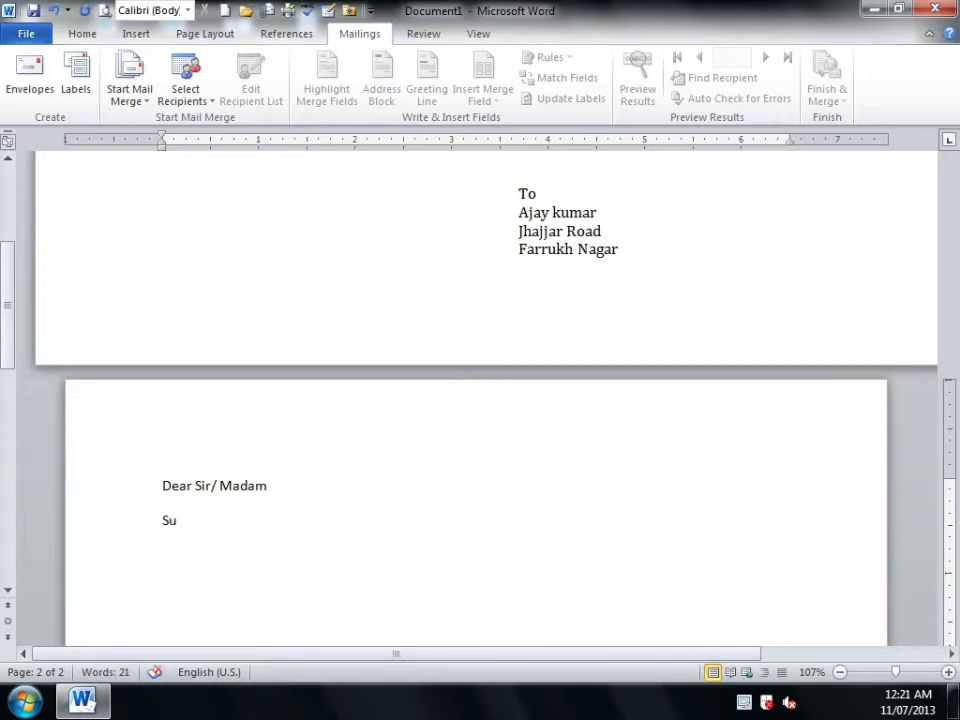
{"action": "type", "text": "b"}
{"action": "type", "text": "c"}
{"action": "type", "text": "- job"}
{"action": "key", "text": "Return"}
{"action": "type", "text": "salary "}
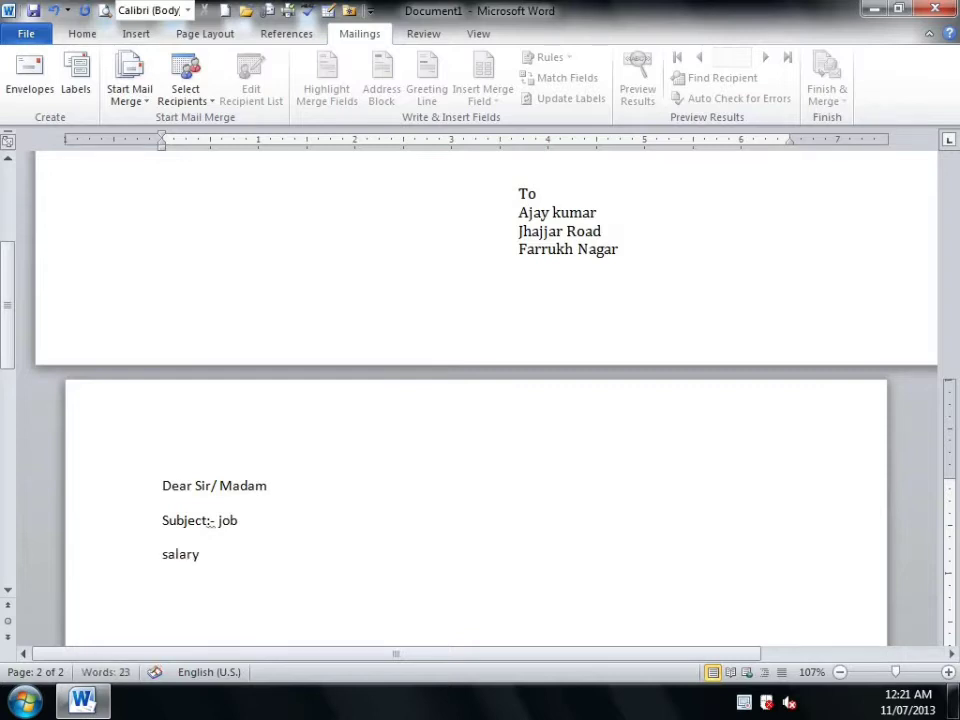
{"action": "type", "text": "package:-12000-1500"}
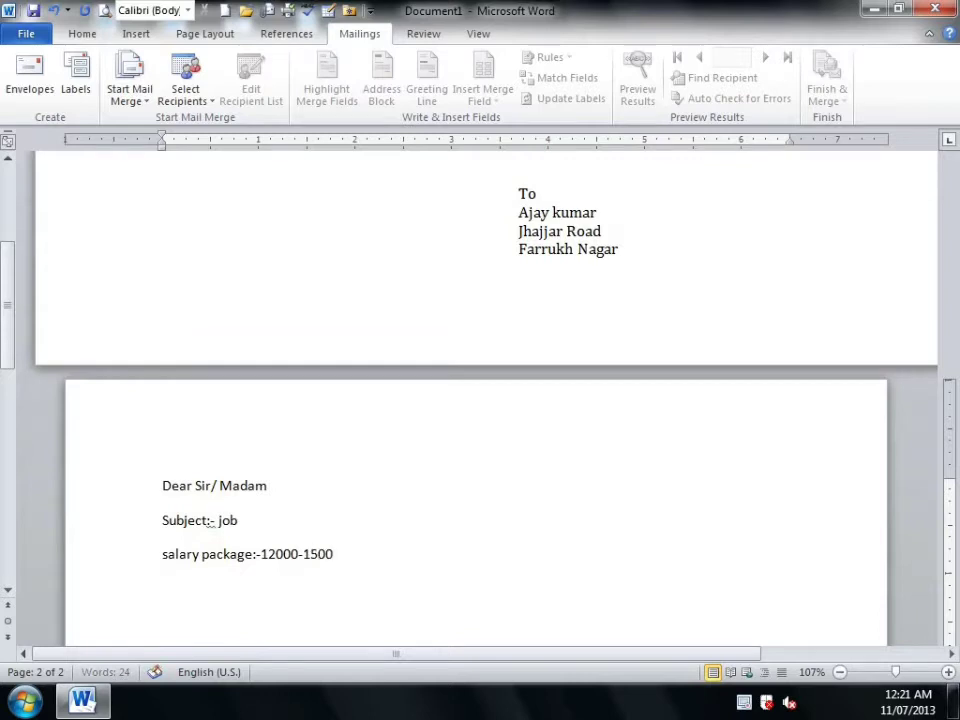
{"action": "type", "text": "0"}
{"action": "key", "text": "Return"}
{"action": "type", "text": "jo"}
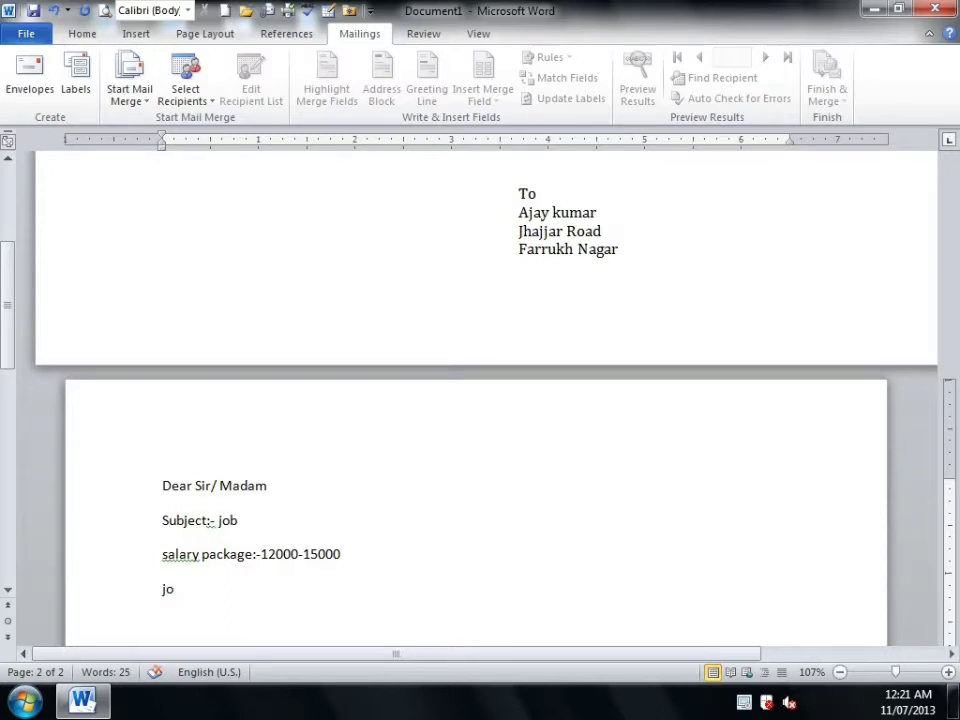
{"action": "key", "text": "BackSpace"}
{"action": "key", "text": "BackSpace"}
{"action": "type", "text": "Job title:-"}
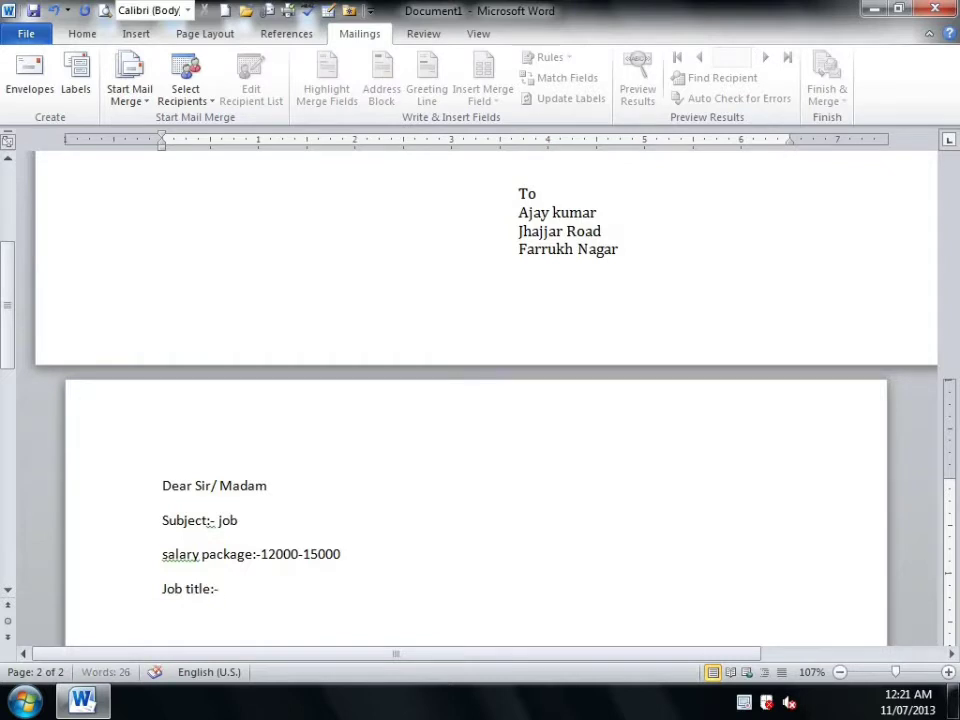
{"action": "type", "text": " data"}
{"action": "type", "text": " op"}
{"action": "type", "text": "a"}
{"action": "key", "text": "BackSpace"}
{"action": "key", "text": "BackSpace"}
{"action": "type", "text": "rating "}
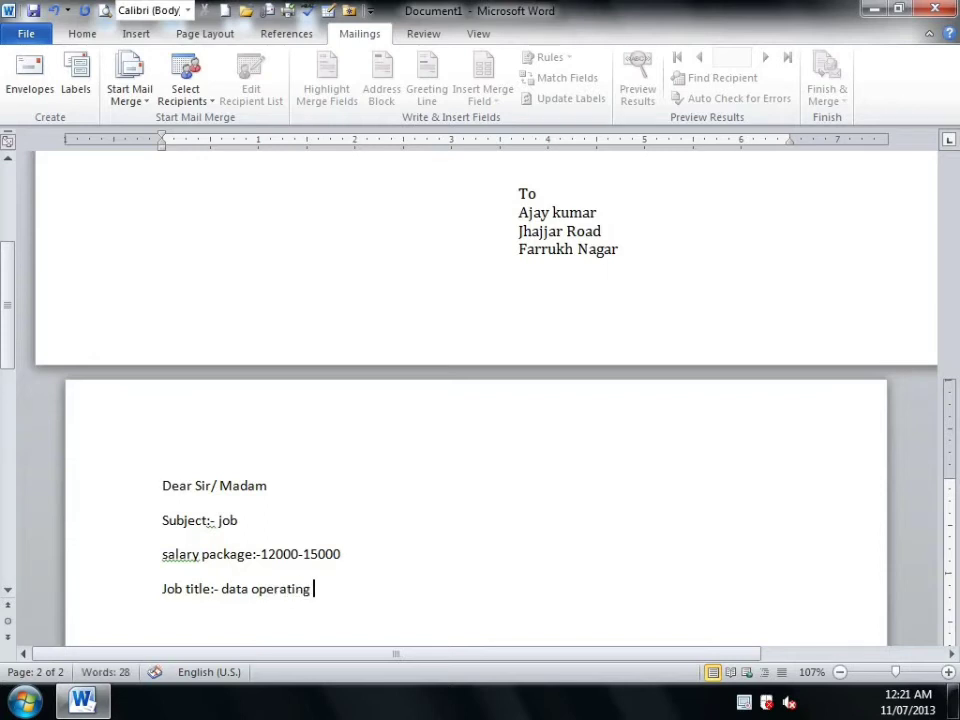
{"action": "type", "text": "job"}
{"action": "scroll", "coordinate": [270, 364], "scroll_direction": "up", "scroll_amount": 1}
- Preview the envelope and letter document in the Print view
{"action": "scroll", "coordinate": [264, 377], "scroll_direction": "up", "scroll_amount": 3}
{"action": "scroll", "coordinate": [269, 377], "scroll_direction": "up", "scroll_amount": 1}
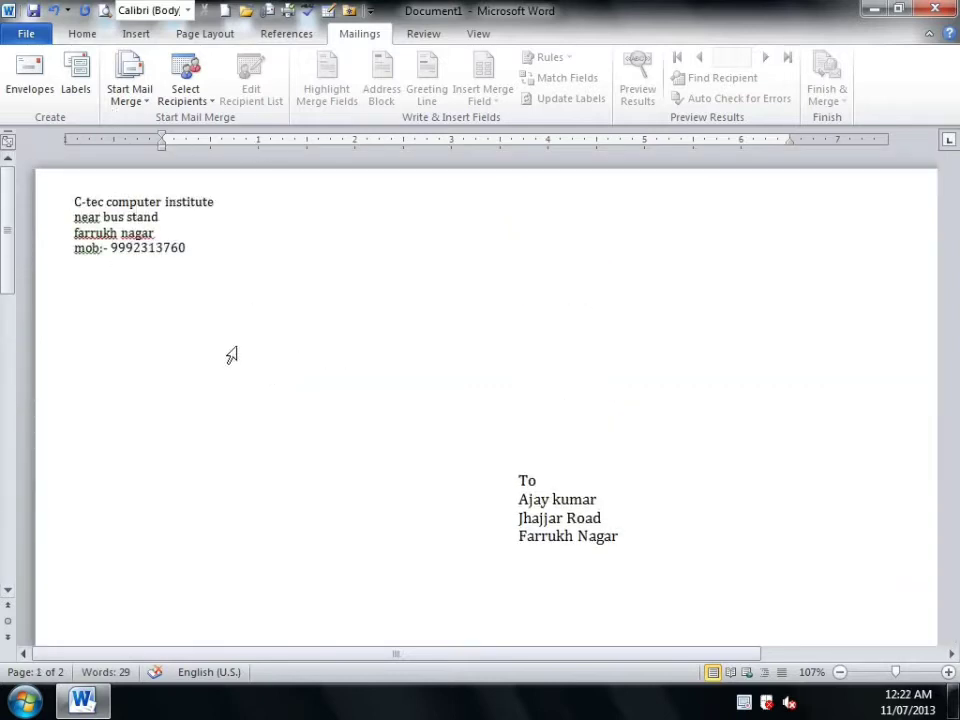
{"action": "left_click", "coordinate": [196, 251]}
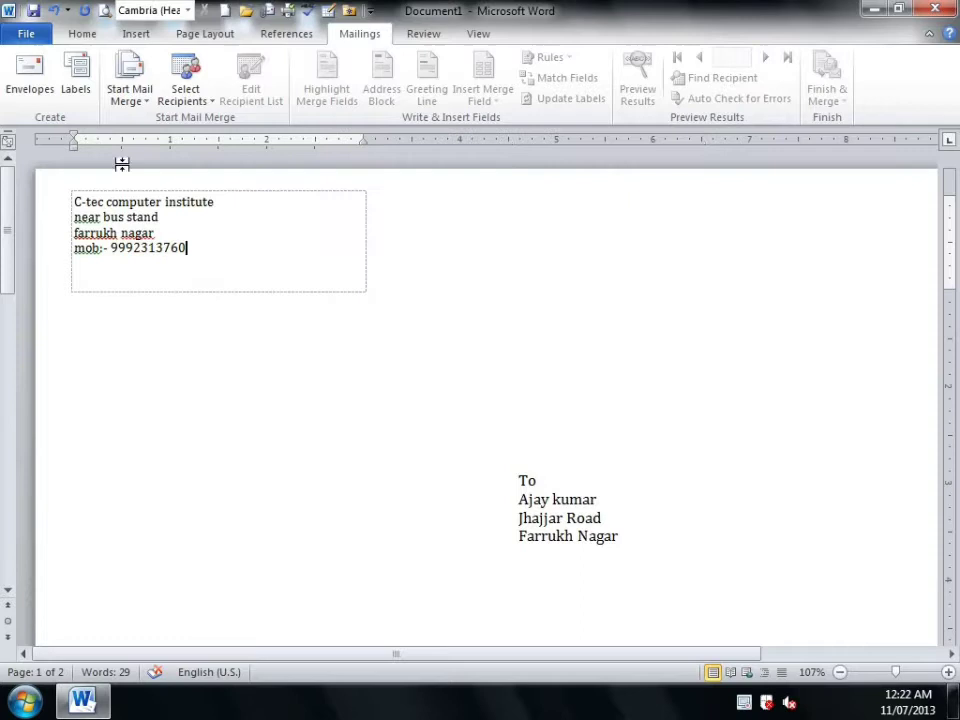
{"action": "left_click", "coordinate": [26, 33]}
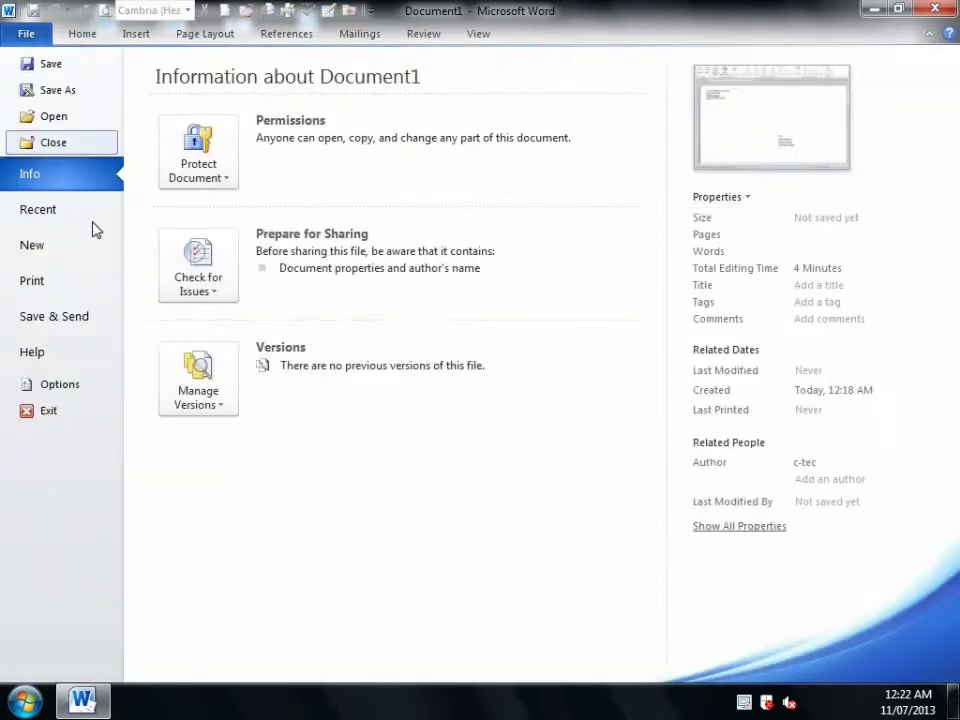
{"action": "left_click", "coordinate": [71, 285]}
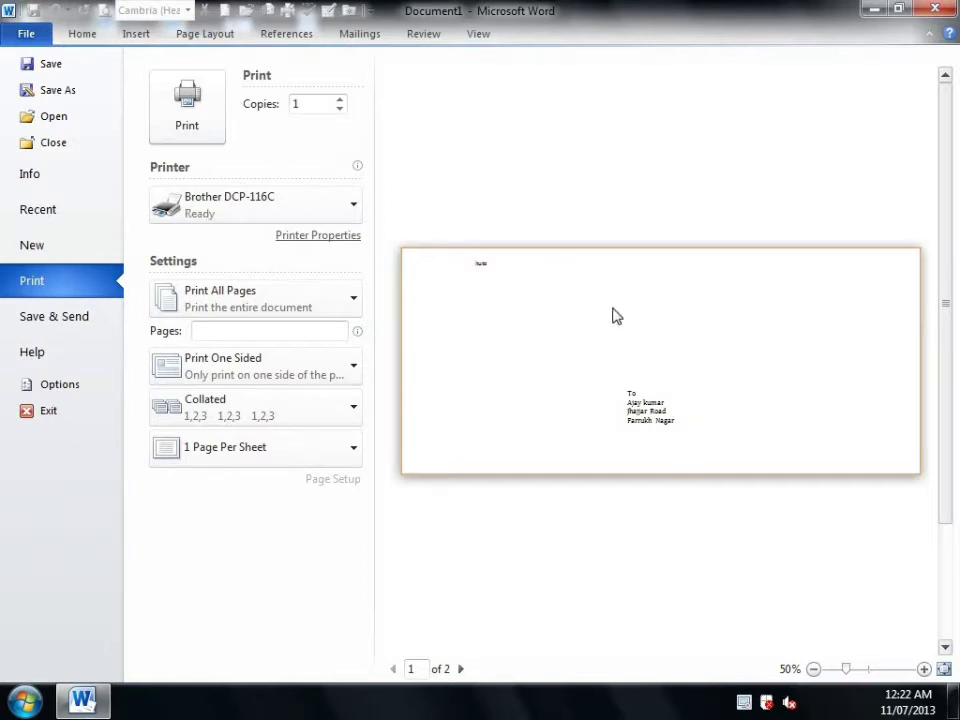
- Cancel closing the unsaved document and return to the File information page
{"action": "left_click", "coordinate": [938, 9]}
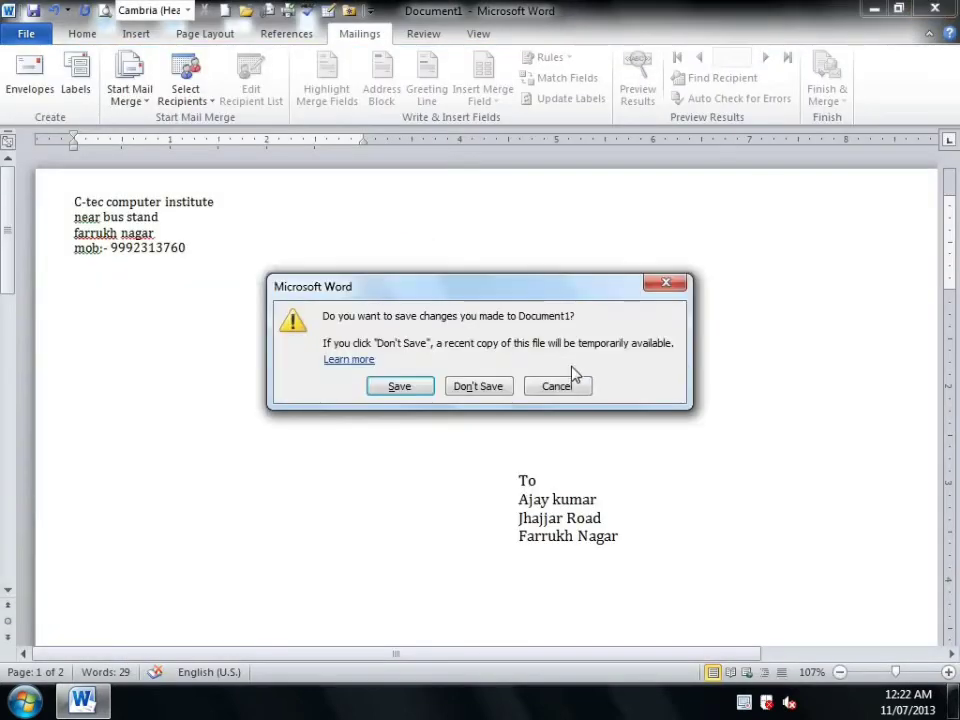
{"action": "left_click", "coordinate": [547, 387]}
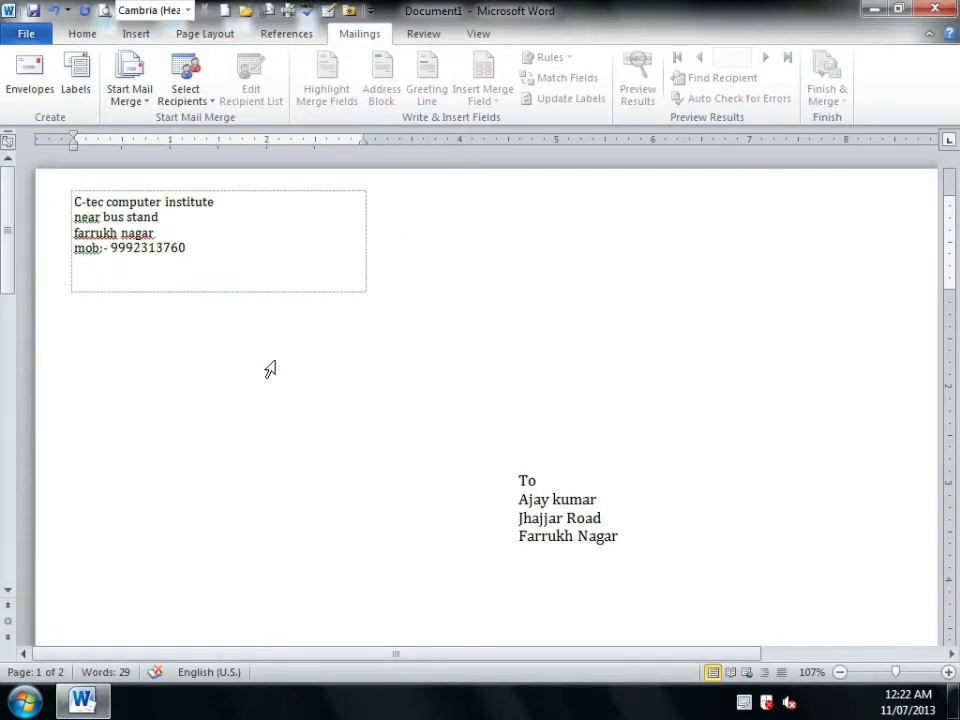
{"action": "scroll", "coordinate": [272, 365], "scroll_direction": "down", "scroll_amount": 3}
{"action": "scroll", "coordinate": [279, 360], "scroll_direction": "down", "scroll_amount": 5}
{"action": "scroll", "coordinate": [274, 354], "scroll_direction": "up", "scroll_amount": 5}
{"action": "scroll", "coordinate": [274, 354], "scroll_direction": "up", "scroll_amount": 4}
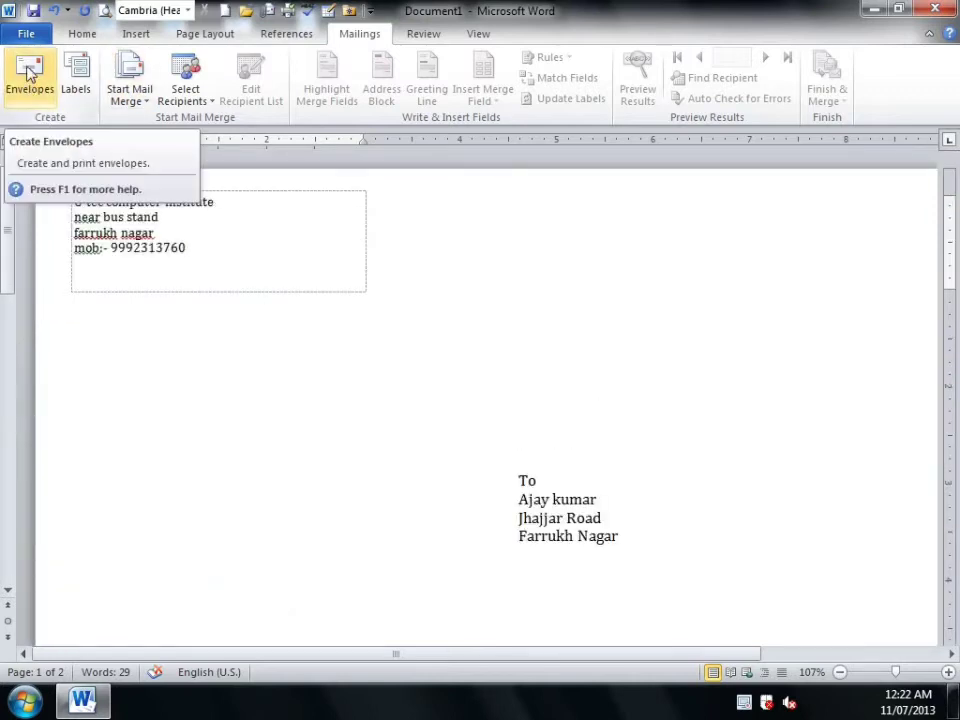
{"action": "left_click", "coordinate": [27, 34]}
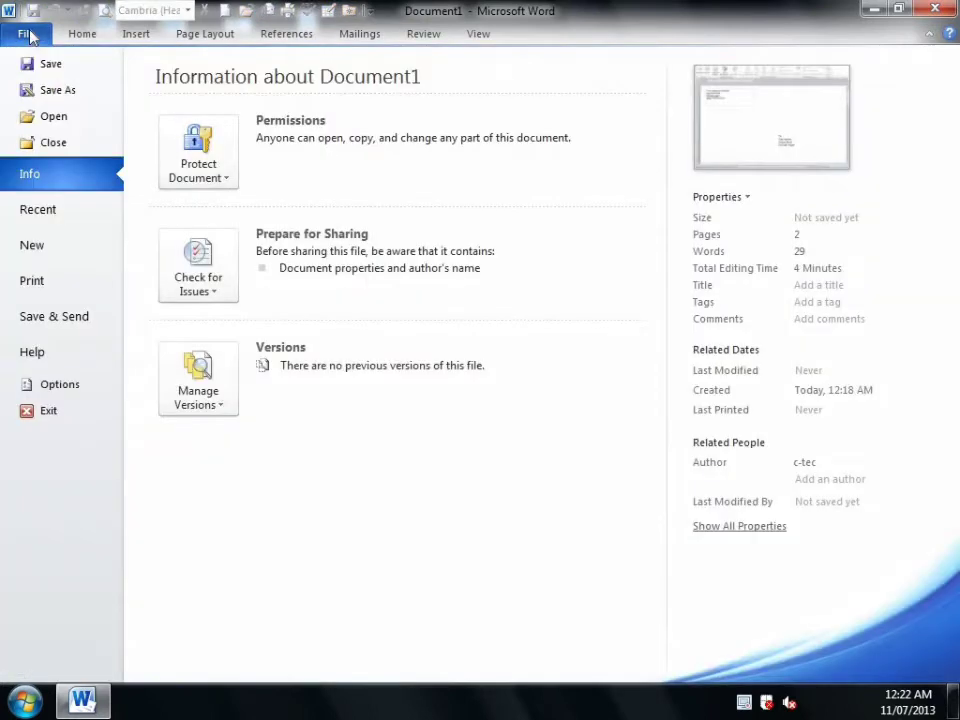
- Create a maximized blank Document2 and start address labels from Mailings
{"action": "left_click", "coordinate": [58, 247]}
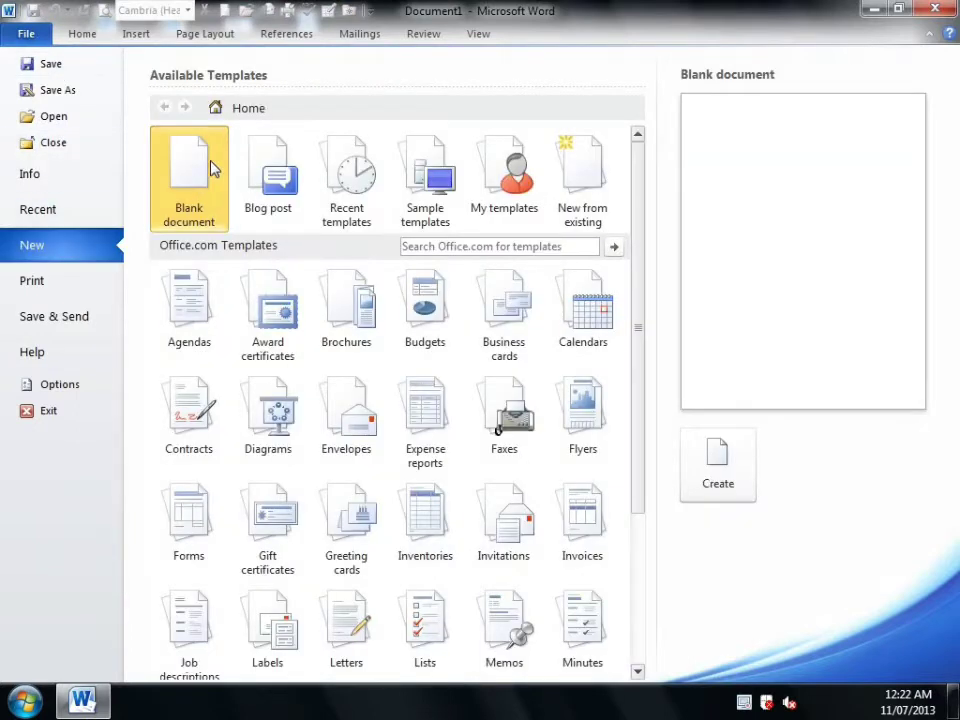
{"action": "left_click", "coordinate": [718, 462]}
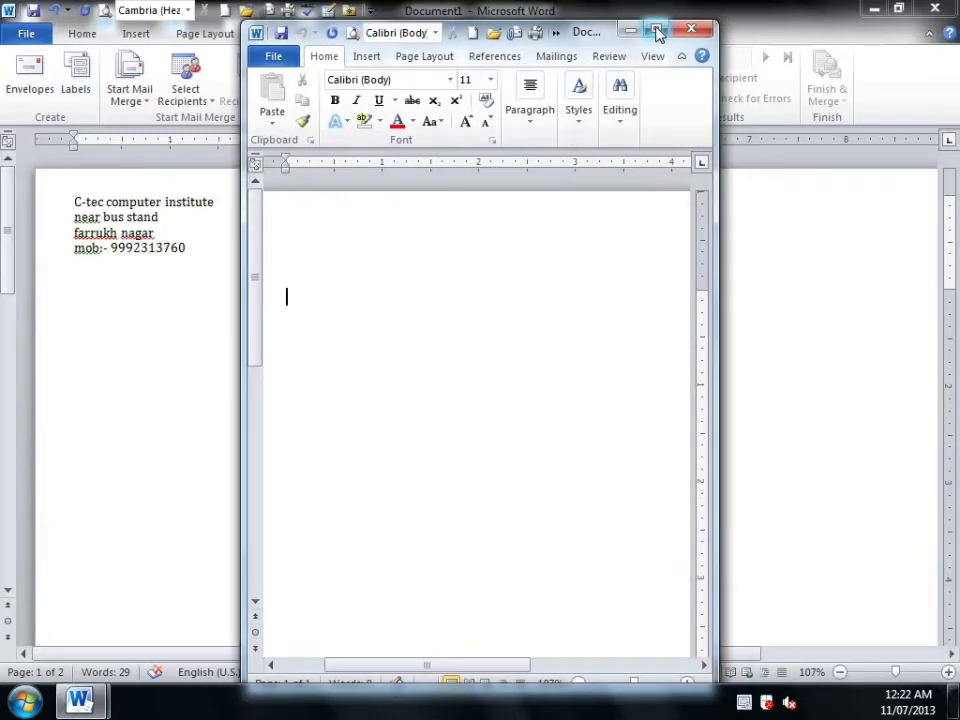
{"action": "left_click", "coordinate": [656, 30]}
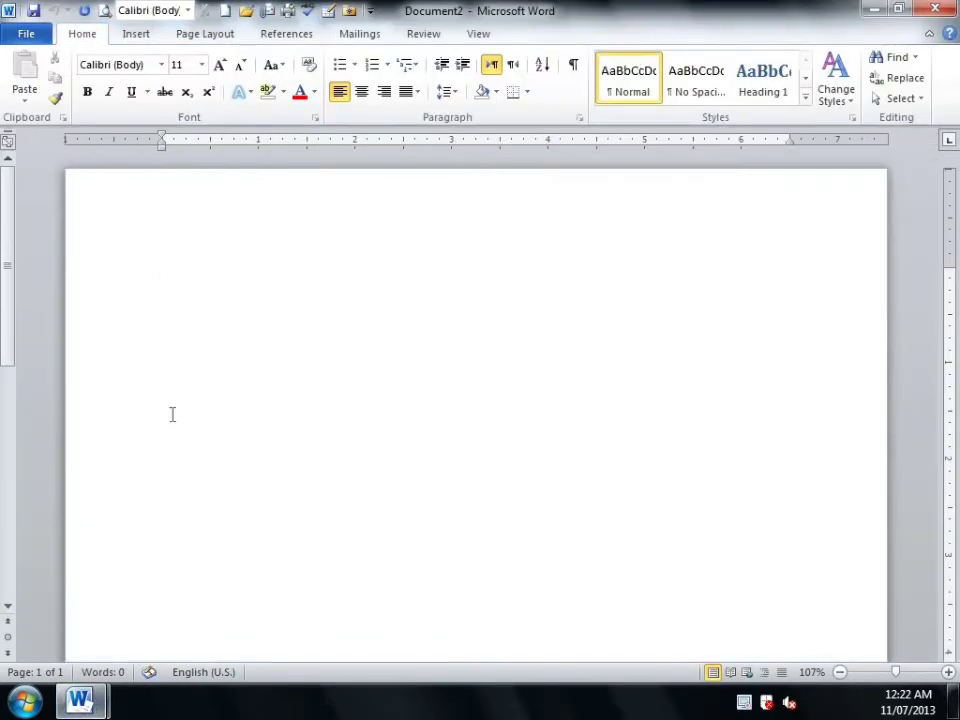
{"action": "left_click", "coordinate": [342, 38]}
{"action": "left_click", "coordinate": [75, 85]}
{"action": "type", "text": "C-tec compu"}
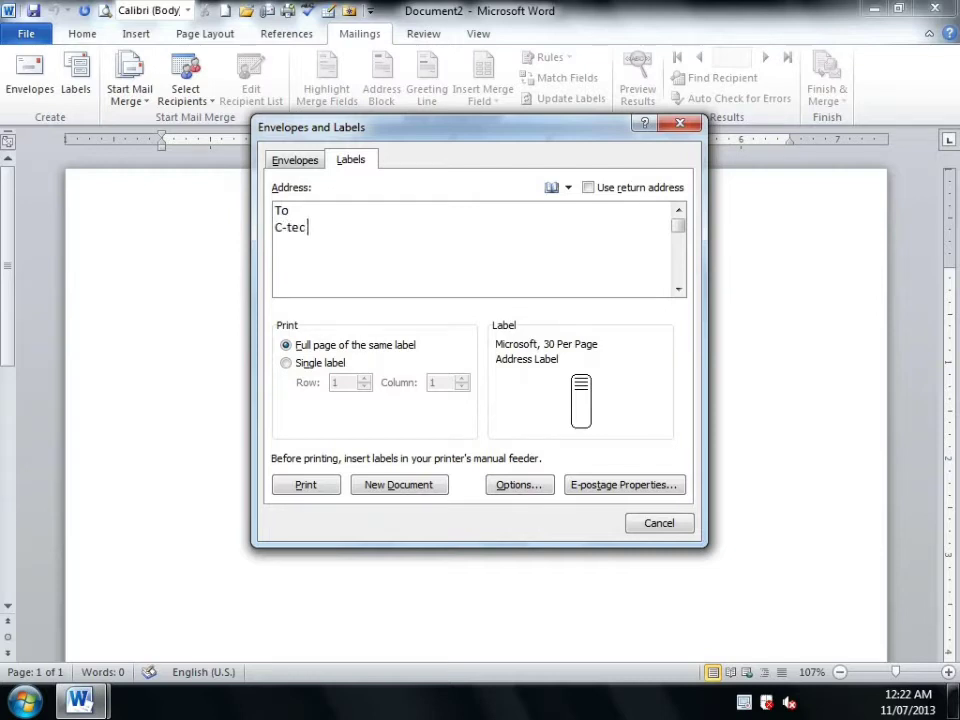
- Put 'Computer' on its own capitalised line in the label address
{"action": "key", "text": "Left"}
{"action": "key", "text": "Left"}
{"action": "key", "text": "Left"}
{"action": "key", "text": "Return"}
{"action": "key", "text": "End"}
{"action": "type", "text": "te"}
{"action": "type", "text": "r"}
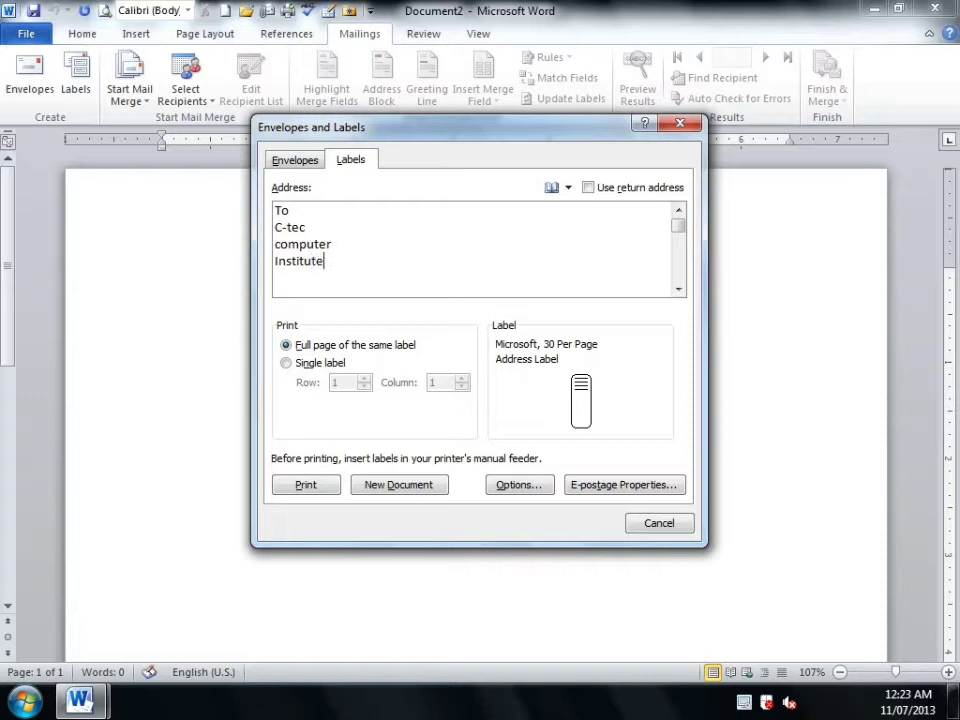
{"action": "left_click", "coordinate": [277, 244]}
{"action": "key", "text": "BackSpace"}
{"action": "type", "text": "C"}
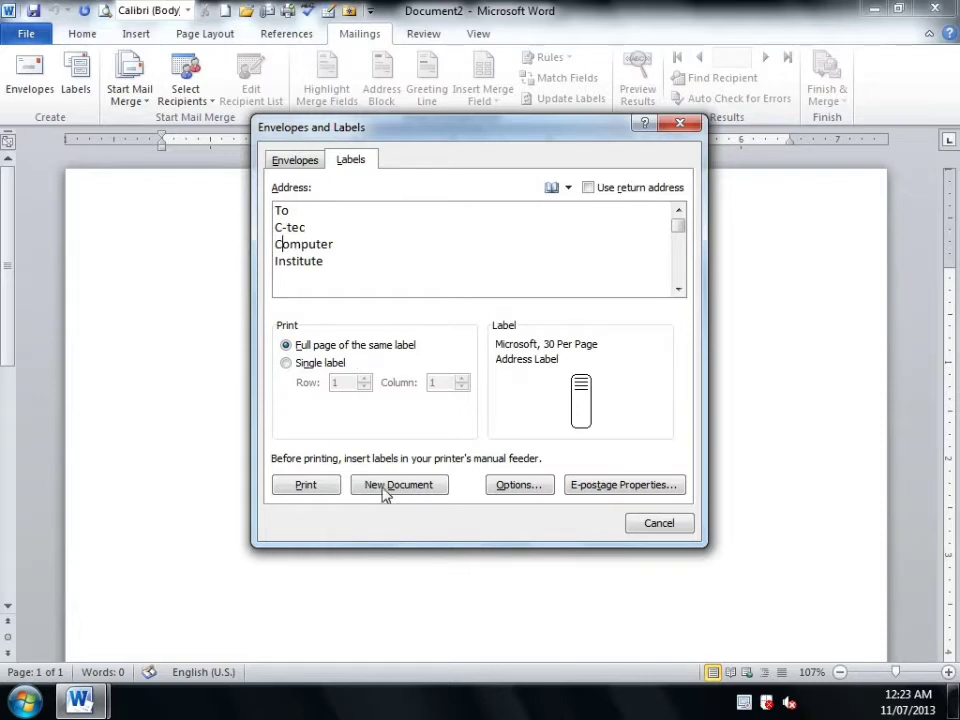
- Check the 30 Per Page label options and generate a maximized new label sheet
{"action": "left_click", "coordinate": [508, 487]}
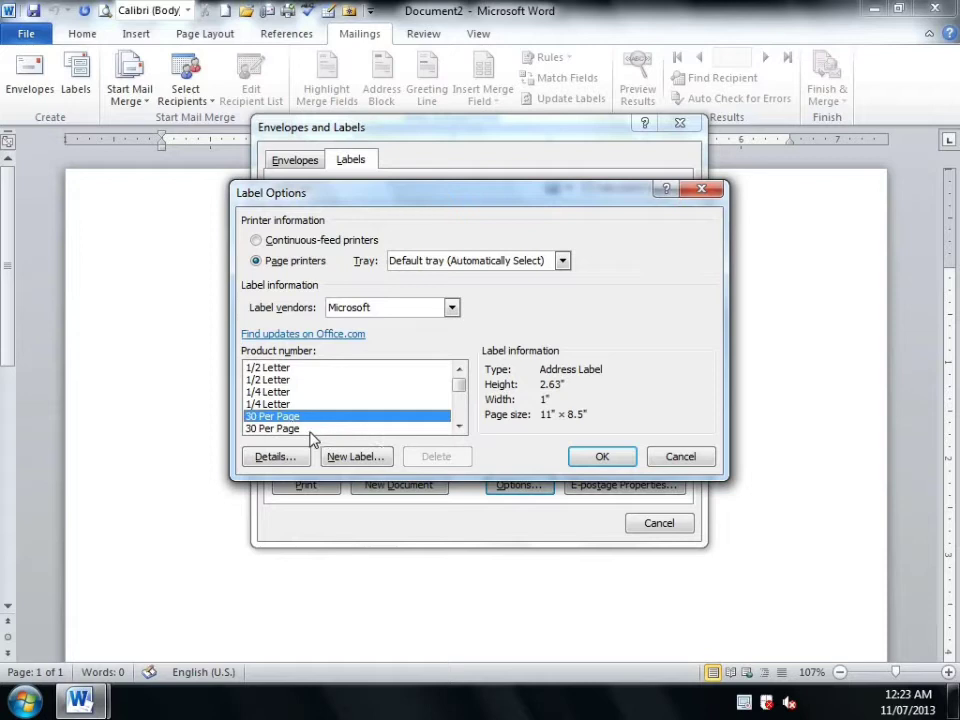
{"action": "left_click", "coordinate": [594, 466]}
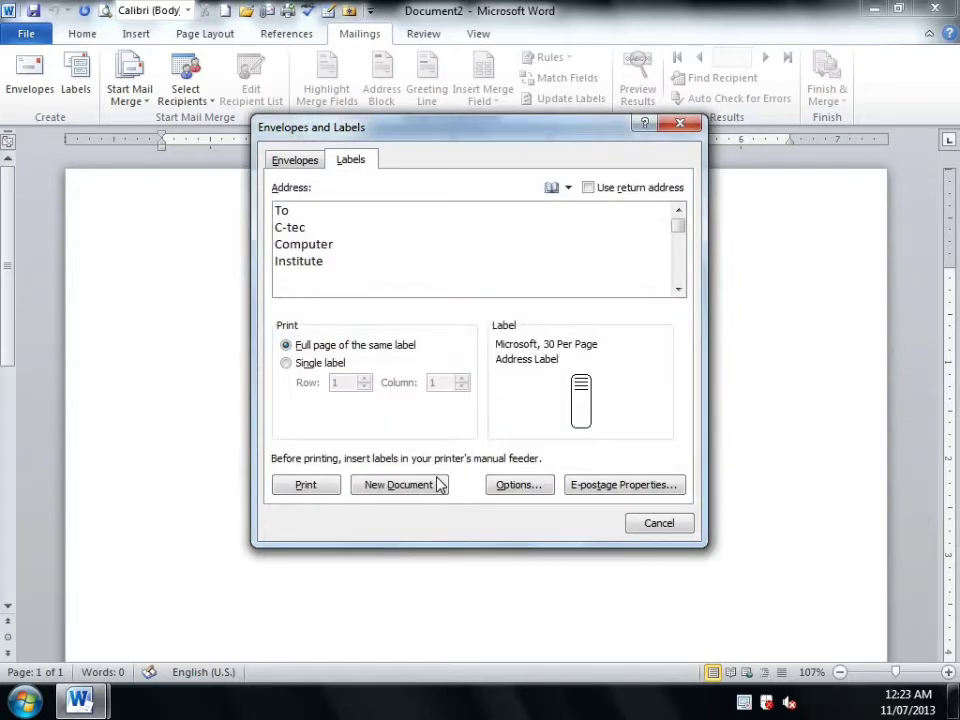
{"action": "left_click", "coordinate": [416, 492]}
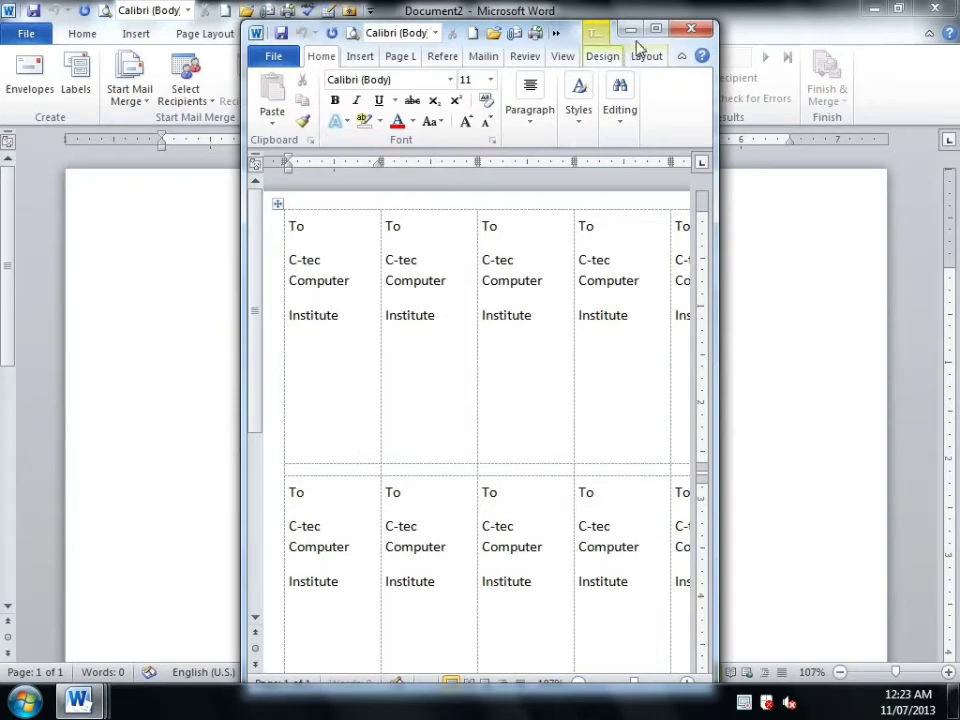
{"action": "left_click", "coordinate": [655, 30]}
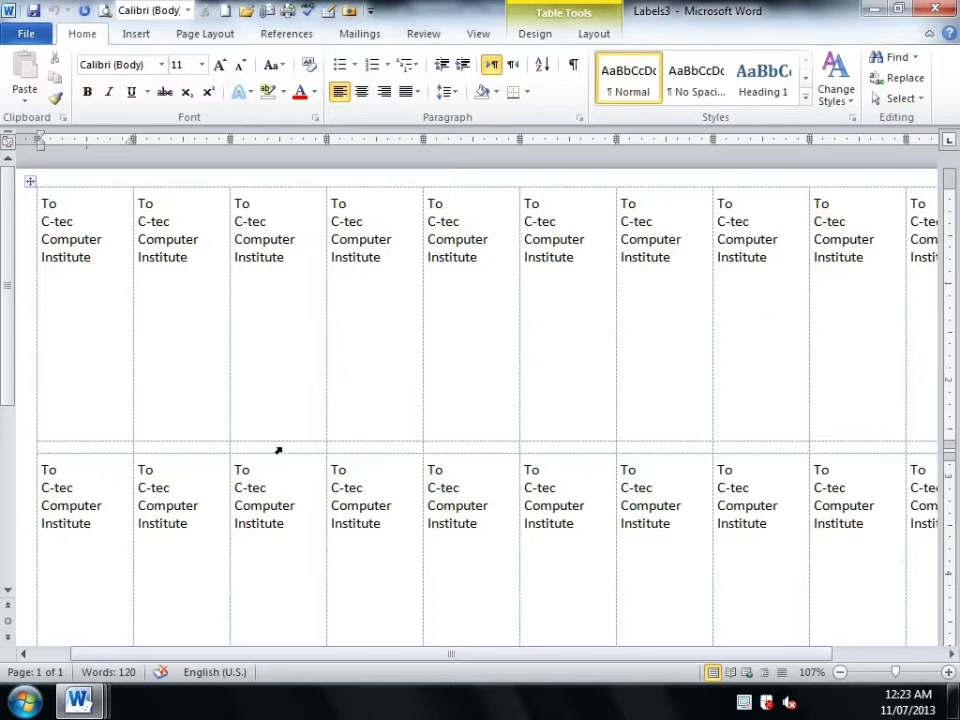
- Scroll through the Labels3 sheet and open the Start Mail Merge document types
{"action": "scroll", "coordinate": [373, 438], "scroll_direction": "down", "scroll_amount": 2}
{"action": "scroll", "coordinate": [375, 436], "scroll_direction": "down", "scroll_amount": 3}
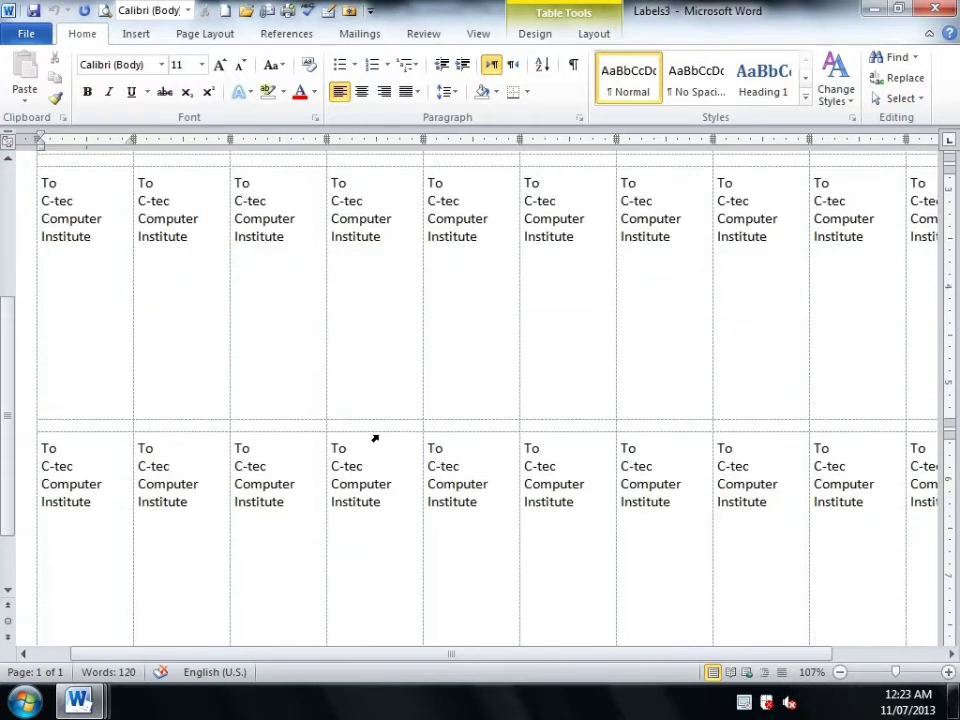
{"action": "scroll", "coordinate": [379, 434], "scroll_direction": "down", "scroll_amount": 2}
{"action": "scroll", "coordinate": [379, 434], "scroll_direction": "down", "scroll_amount": 1}
{"action": "scroll", "coordinate": [380, 433], "scroll_direction": "up", "scroll_amount": 5}
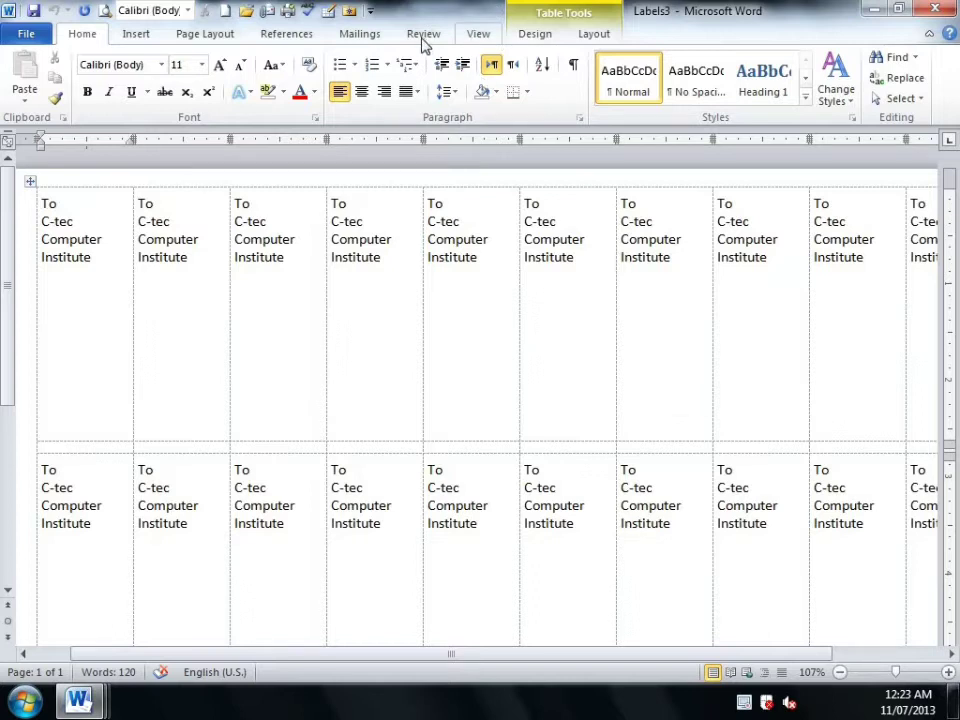
{"action": "left_click", "coordinate": [360, 36]}
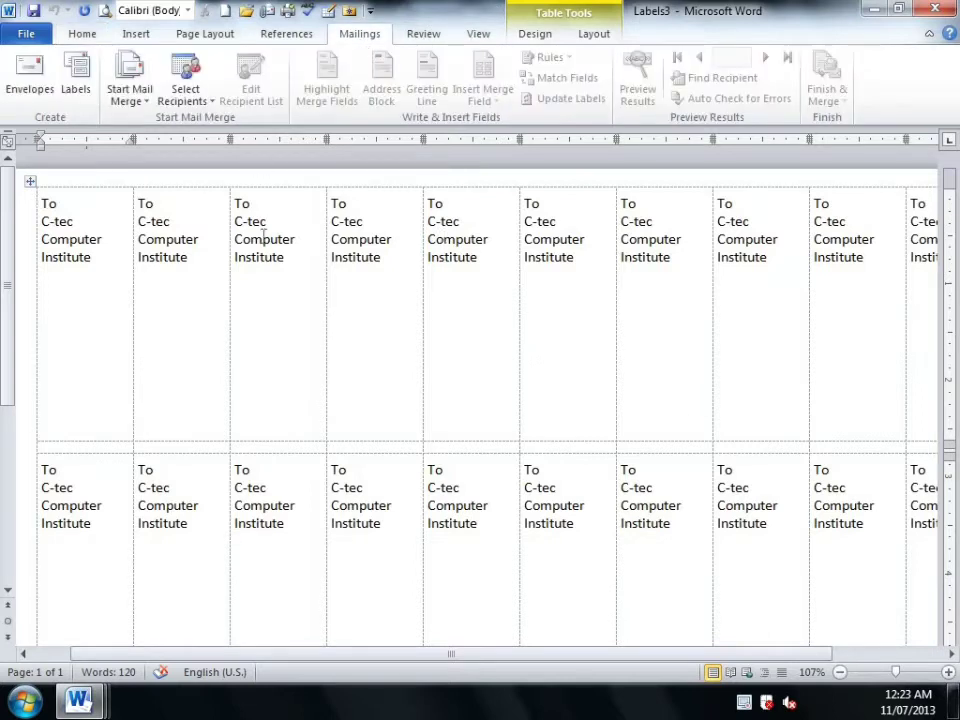
{"action": "left_click", "coordinate": [128, 95]}
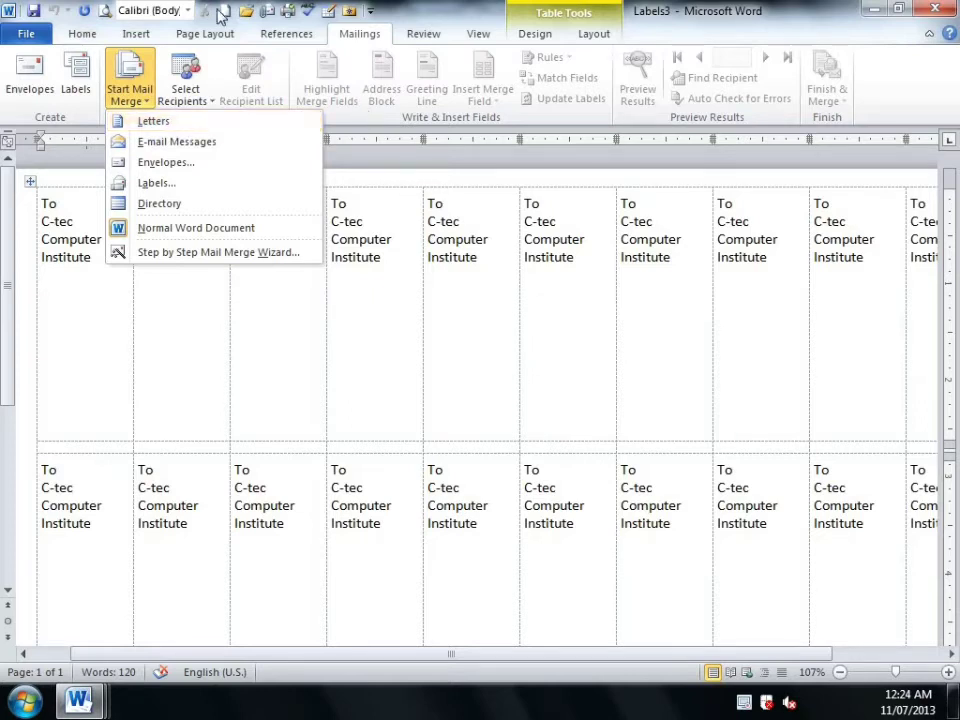
- Switch the Labels3 merge type from Letters to E-mail Messages, then view its file information
{"action": "left_click", "coordinate": [150, 123]}
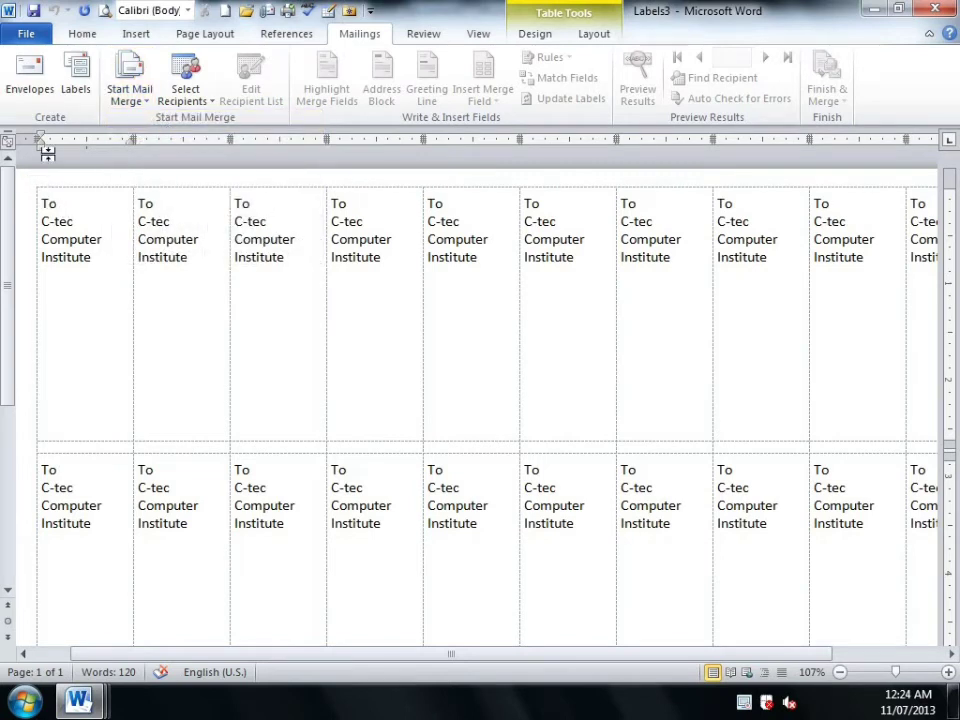
{"action": "left_click", "coordinate": [127, 100]}
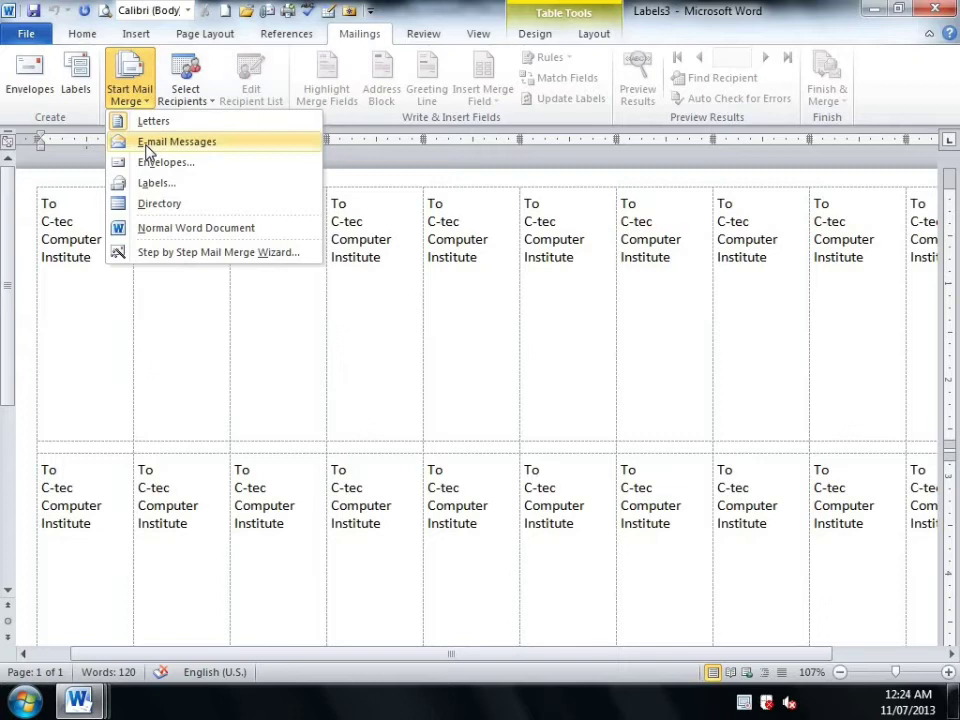
{"action": "left_click", "coordinate": [147, 150]}
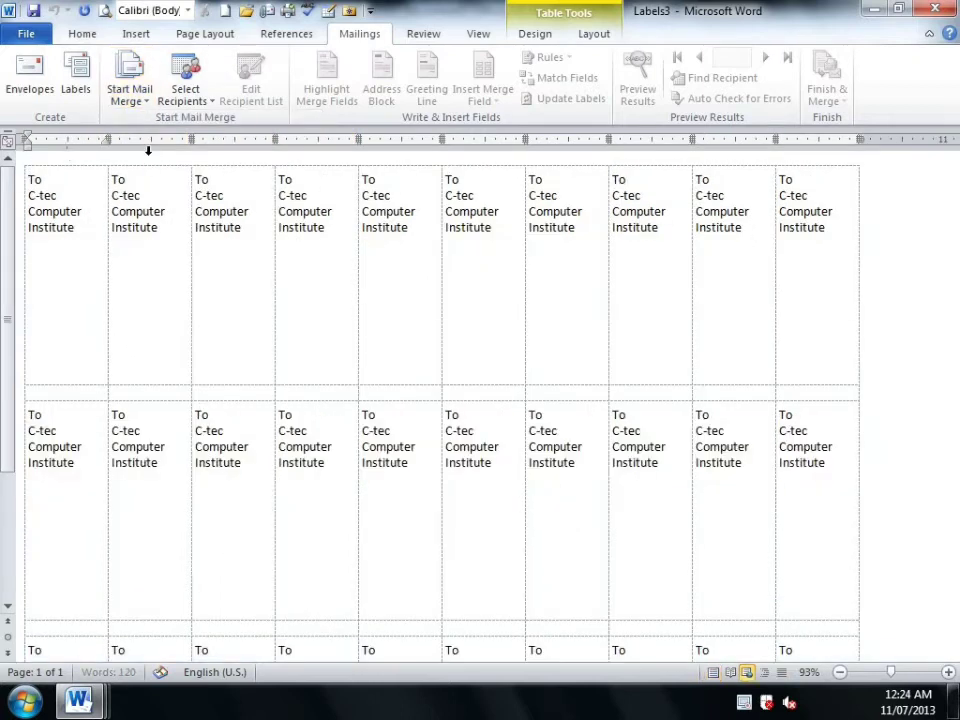
{"action": "left_click", "coordinate": [26, 33]}
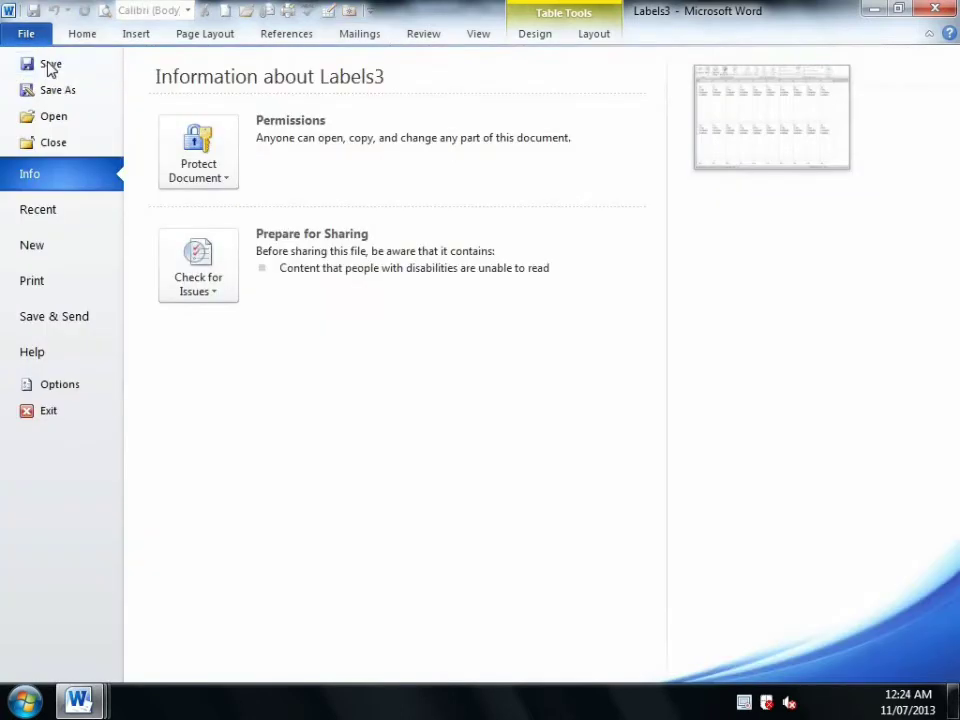
- Return to the blank Document2 window and its Mailings tab
{"action": "left_click", "coordinate": [34, 248]}
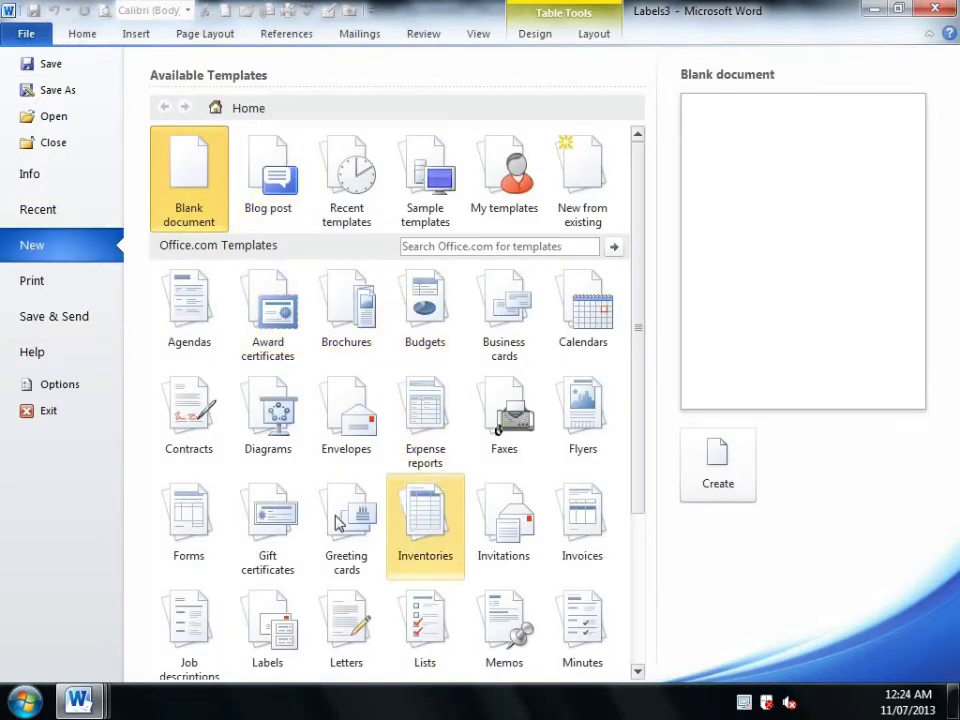
{"action": "mouse_move", "coordinate": [78, 701]}
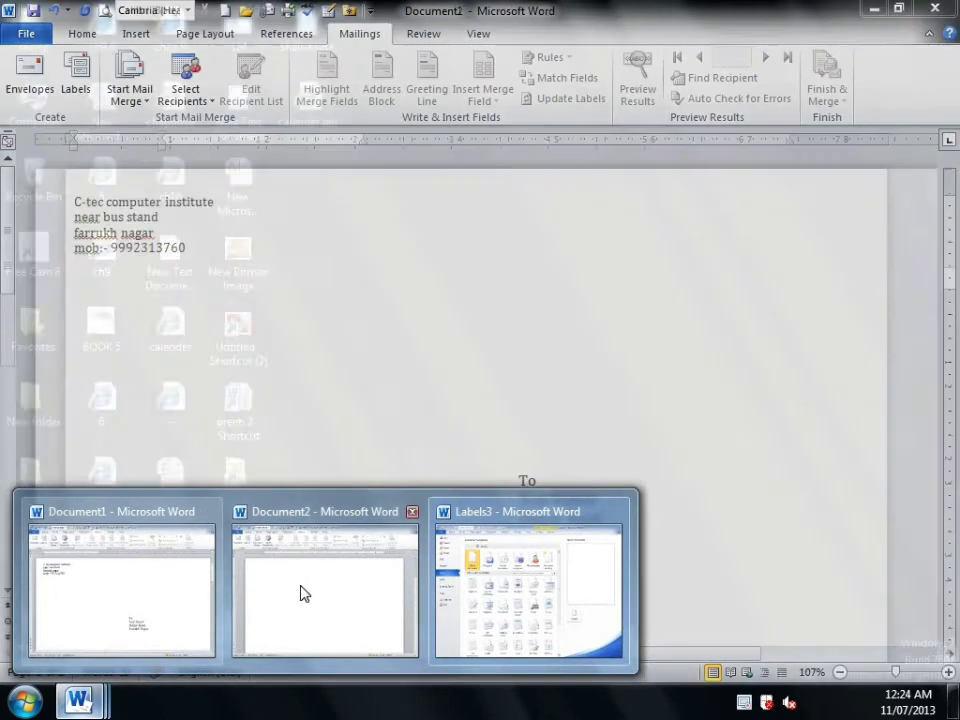
{"action": "left_click", "coordinate": [304, 594]}
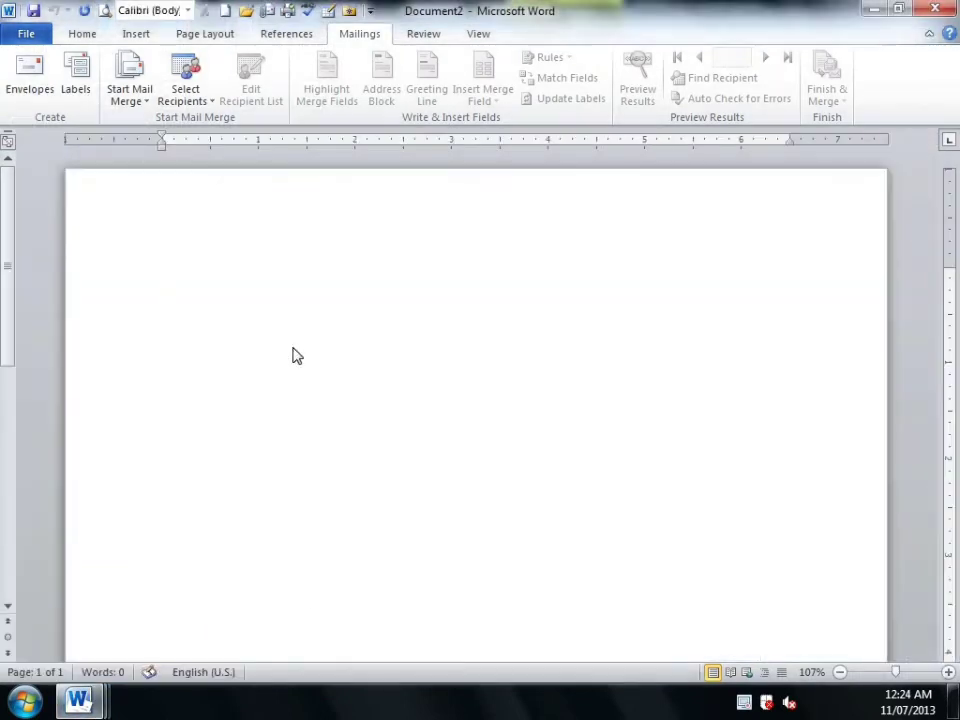
{"action": "left_click", "coordinate": [135, 36]}
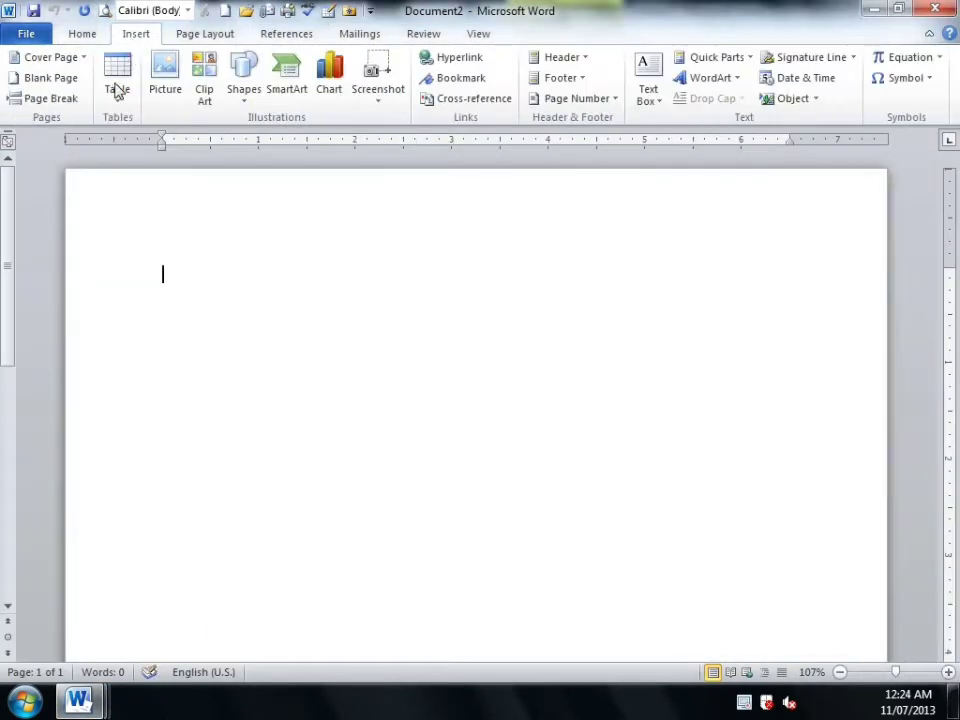
{"action": "left_click", "coordinate": [345, 36]}
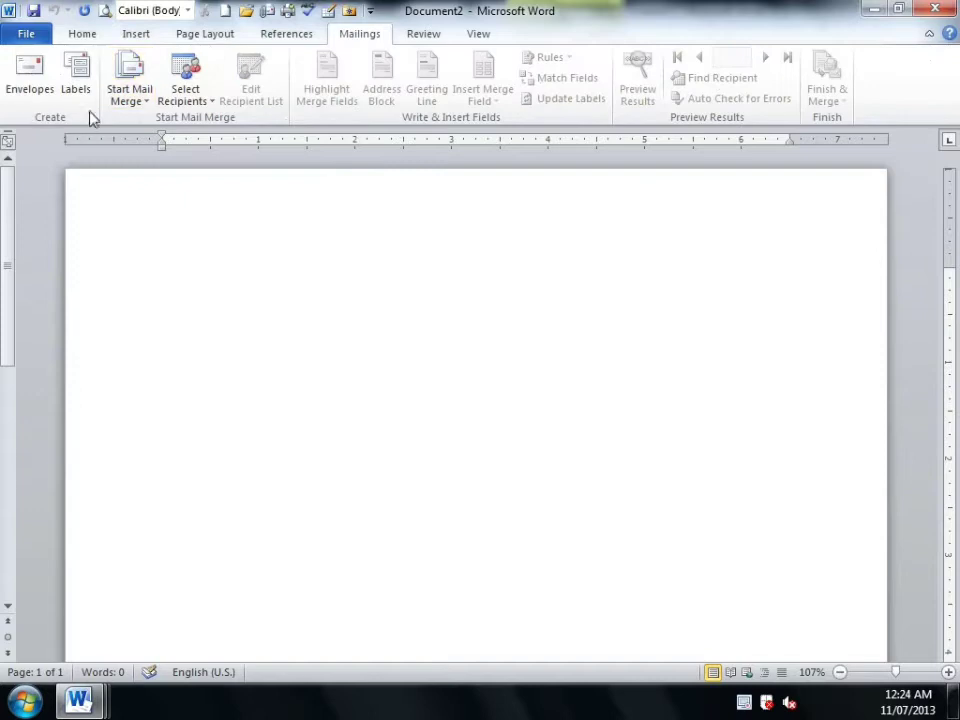
- Set Document2's merge type through Letters and E-mail Messages, ending on Envelopes
{"action": "left_click", "coordinate": [129, 106]}
{"action": "left_click", "coordinate": [137, 121]}
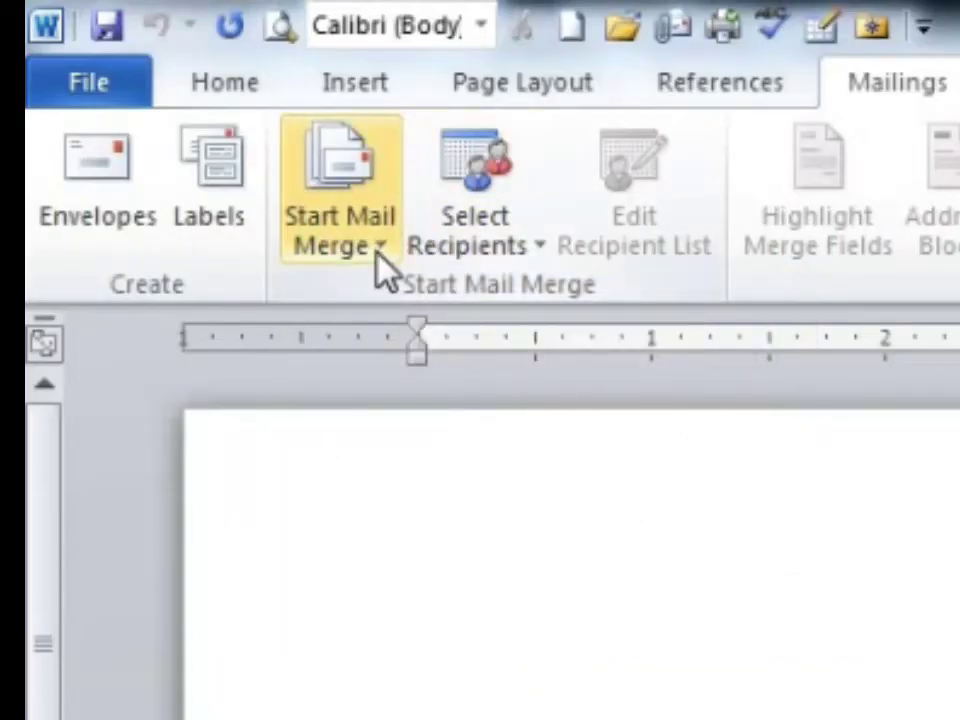
{"action": "left_click", "coordinate": [378, 250]}
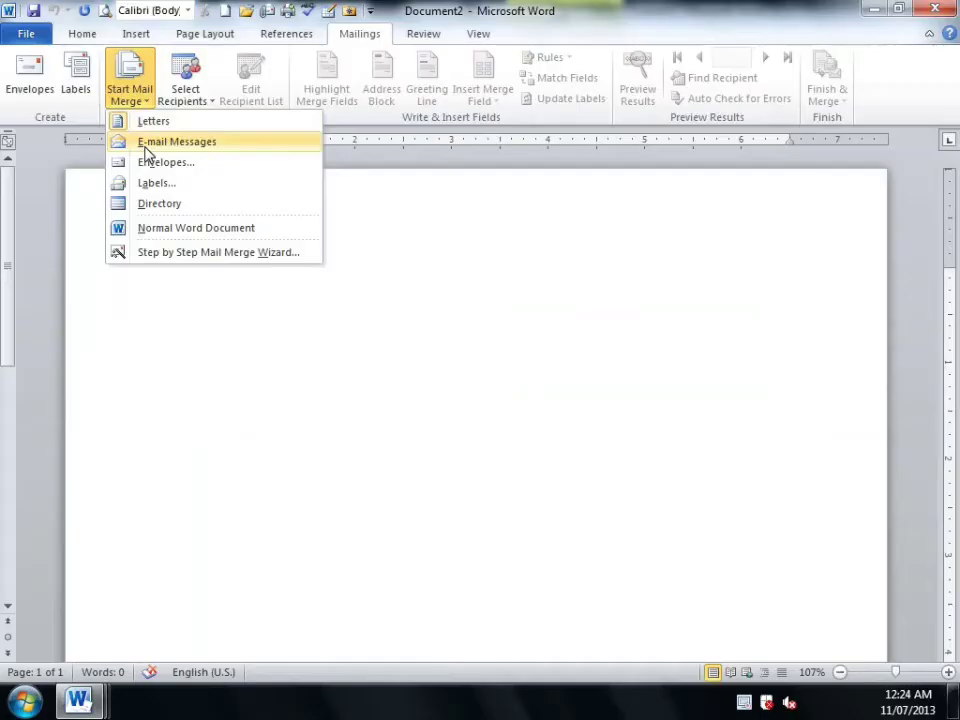
{"action": "left_click", "coordinate": [145, 148]}
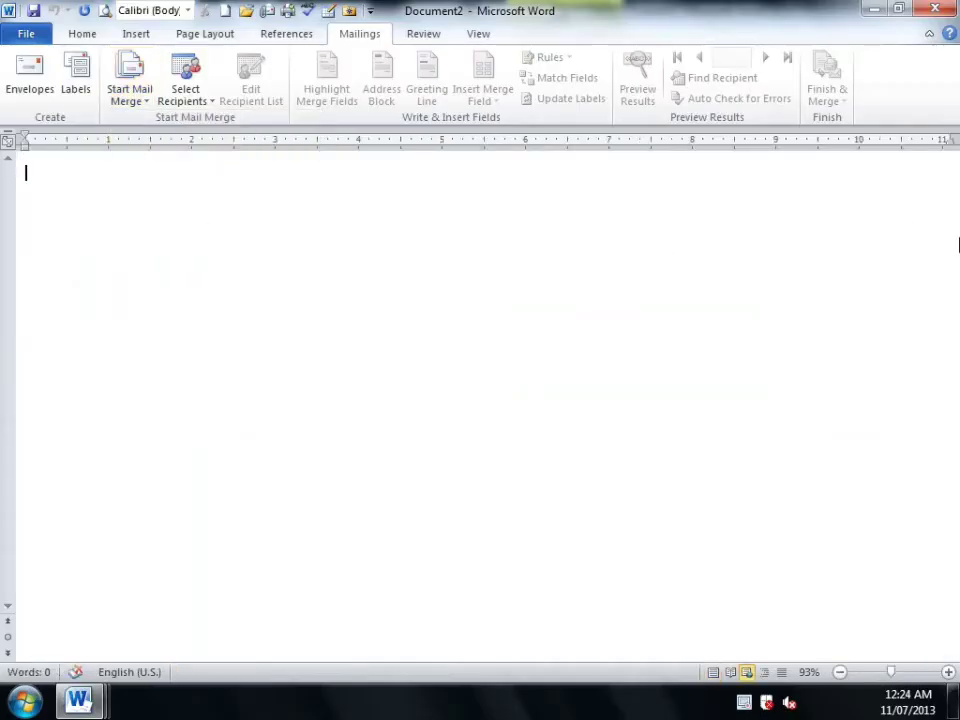
{"action": "left_click", "coordinate": [139, 100]}
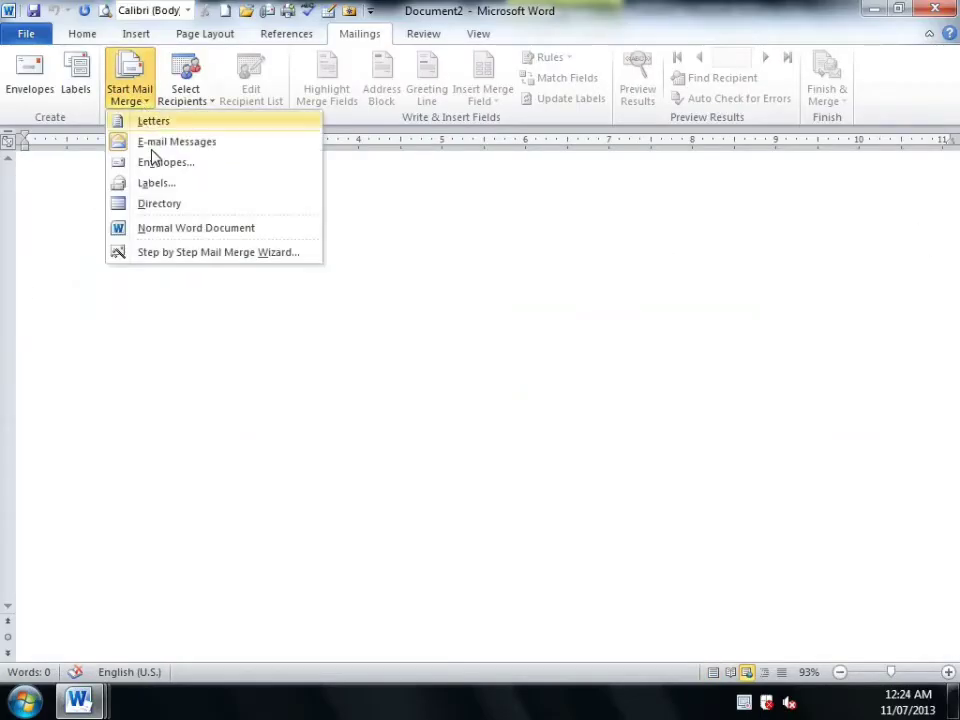
{"action": "left_click", "coordinate": [157, 166]}
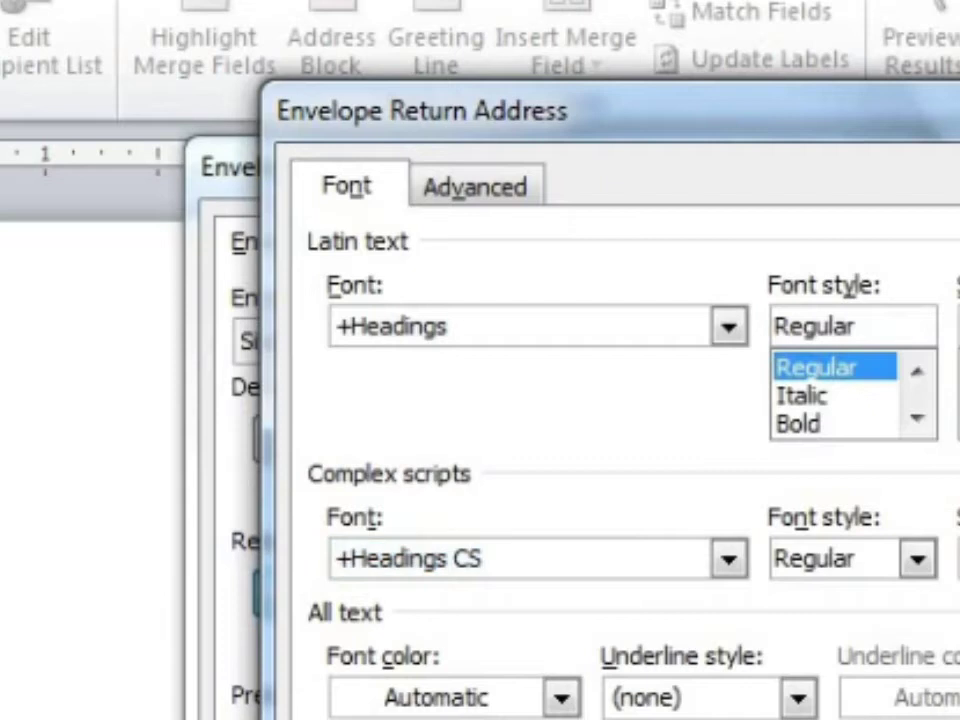
- Pick Size 10 in Envelope Options and confirm, keeping the C-tec return address
{"action": "key", "text": "Return"}
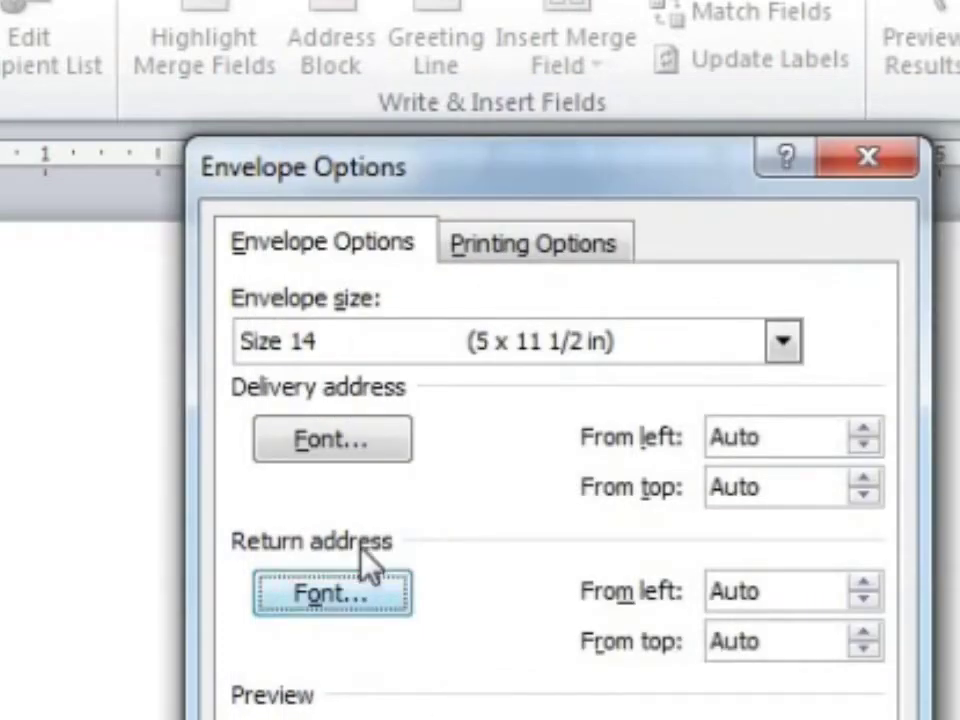
{"action": "left_click", "coordinate": [780, 345]}
{"action": "left_click", "coordinate": [643, 437]}
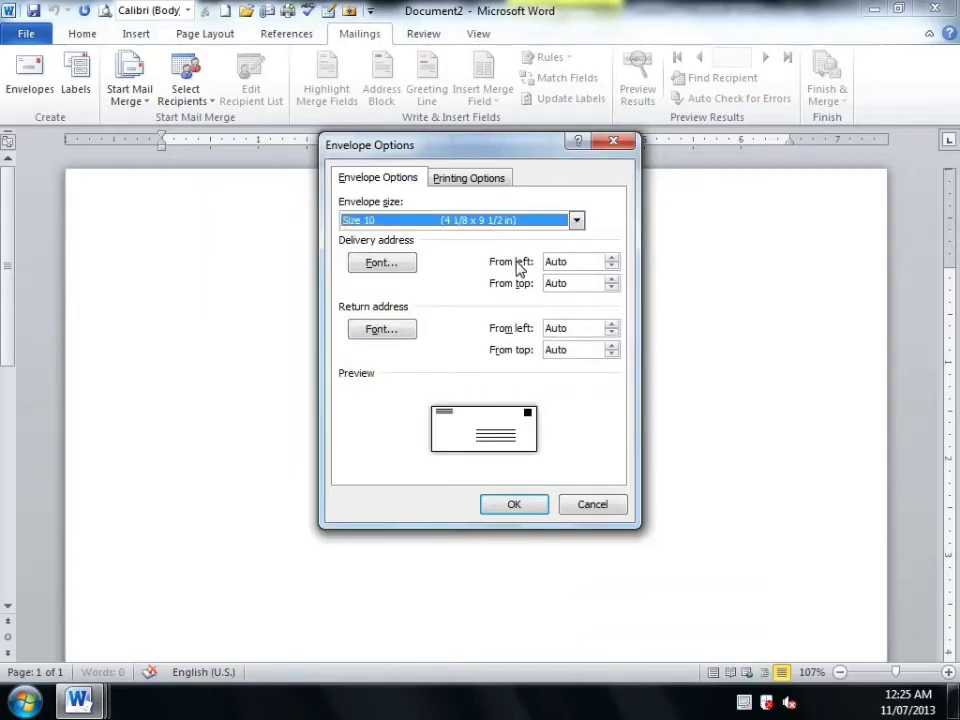
{"action": "left_click", "coordinate": [513, 505]}
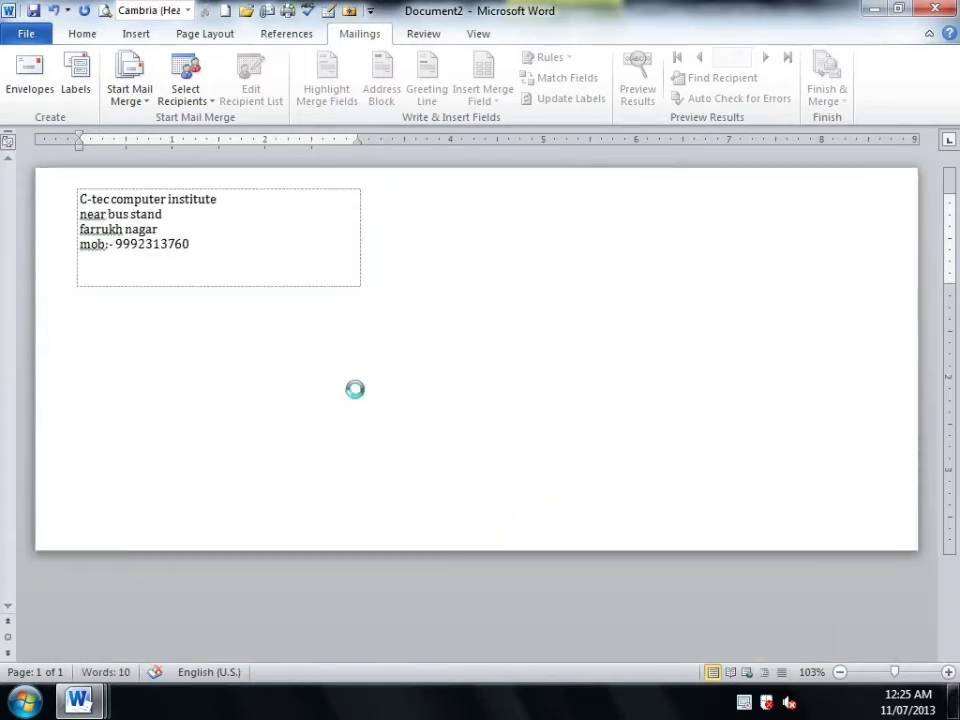
{"action": "left_click", "coordinate": [135, 100]}
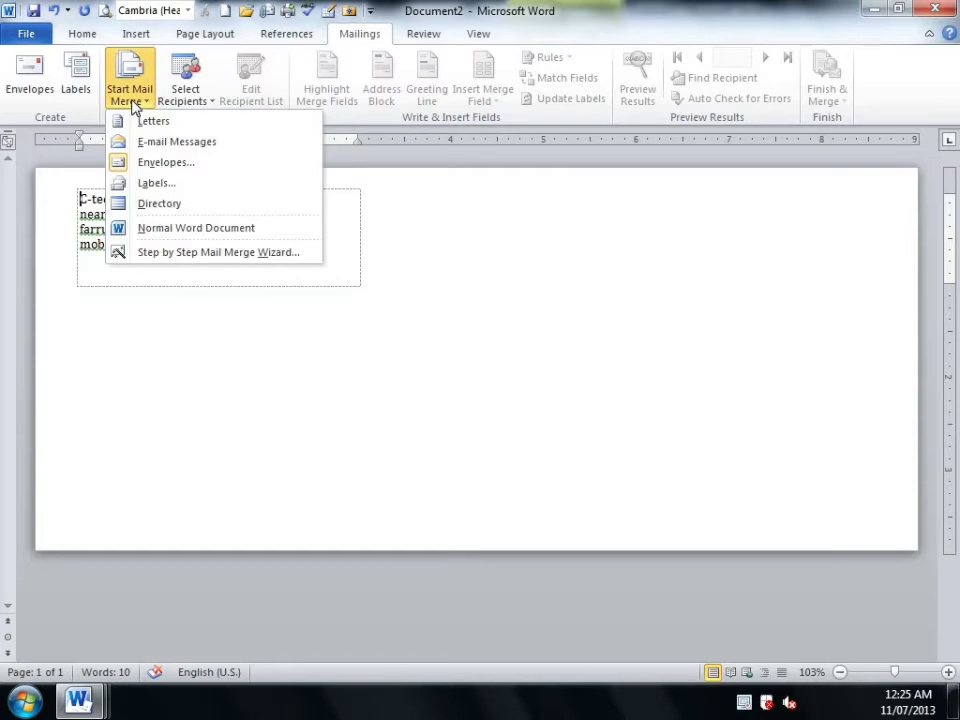
- Start a labels merge using the 1/4 Letter postcard label, confirming the document clear
{"action": "left_click", "coordinate": [140, 183]}
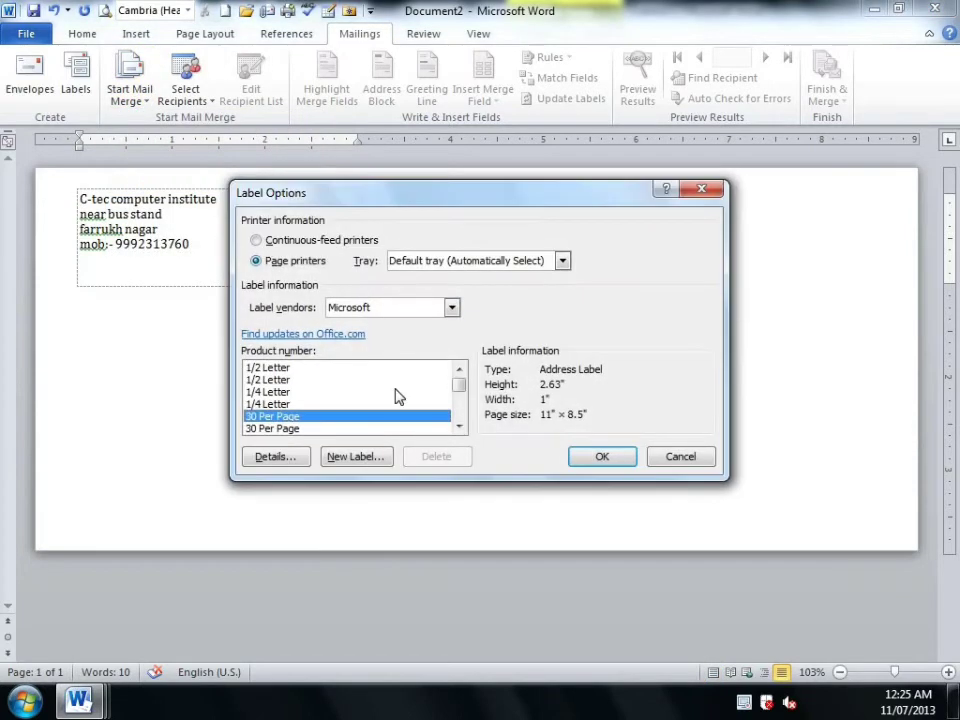
{"action": "left_click", "coordinate": [280, 379]}
{"action": "left_click", "coordinate": [280, 391]}
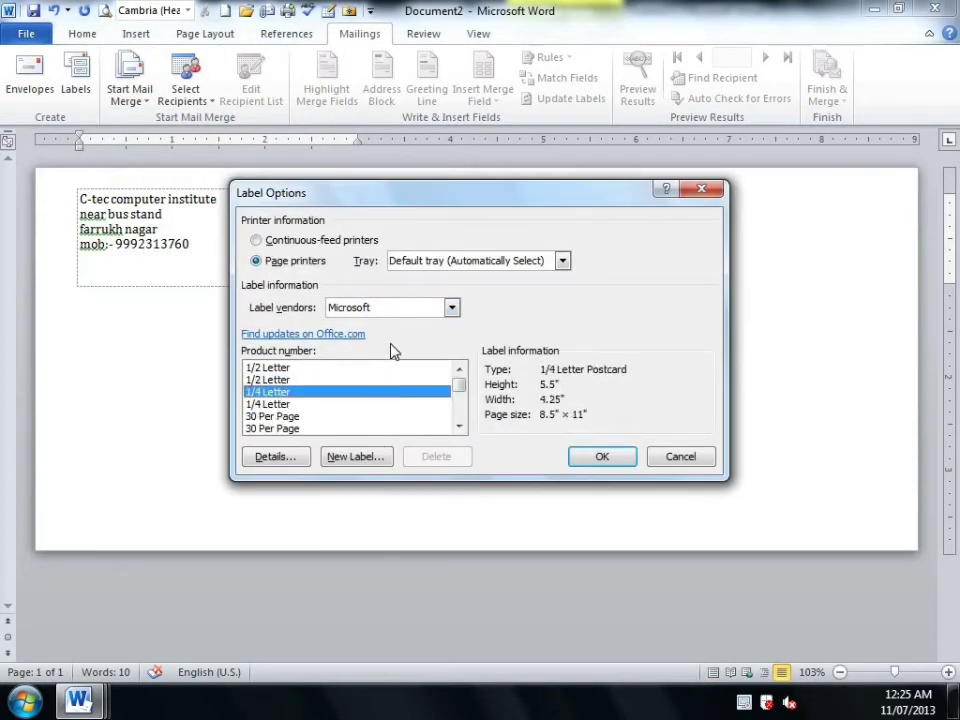
{"action": "left_click", "coordinate": [575, 454]}
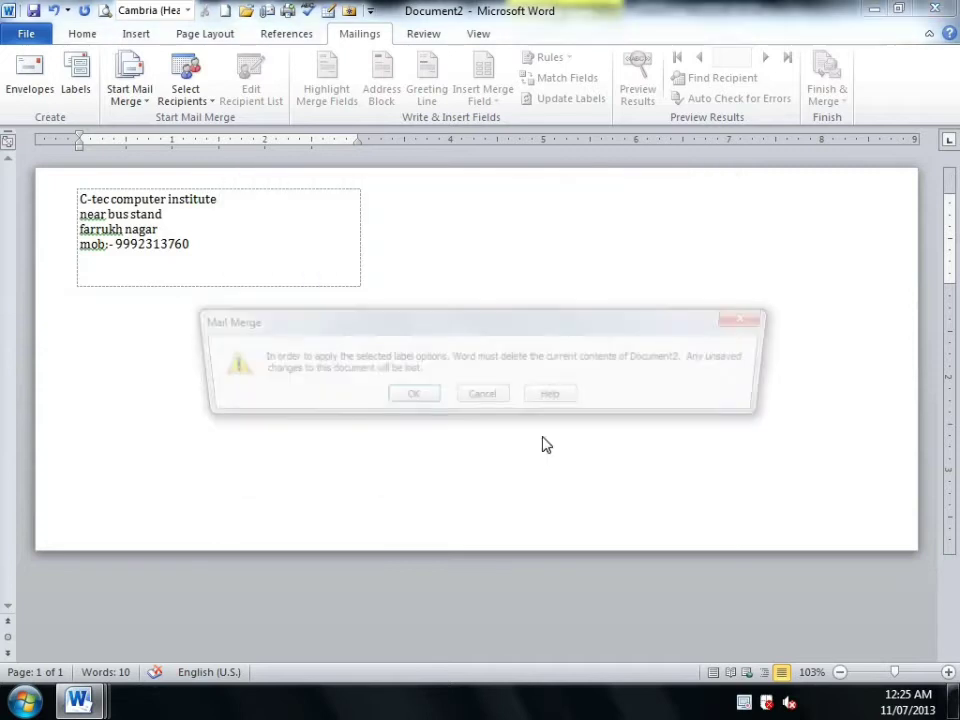
{"action": "left_click", "coordinate": [416, 397]}
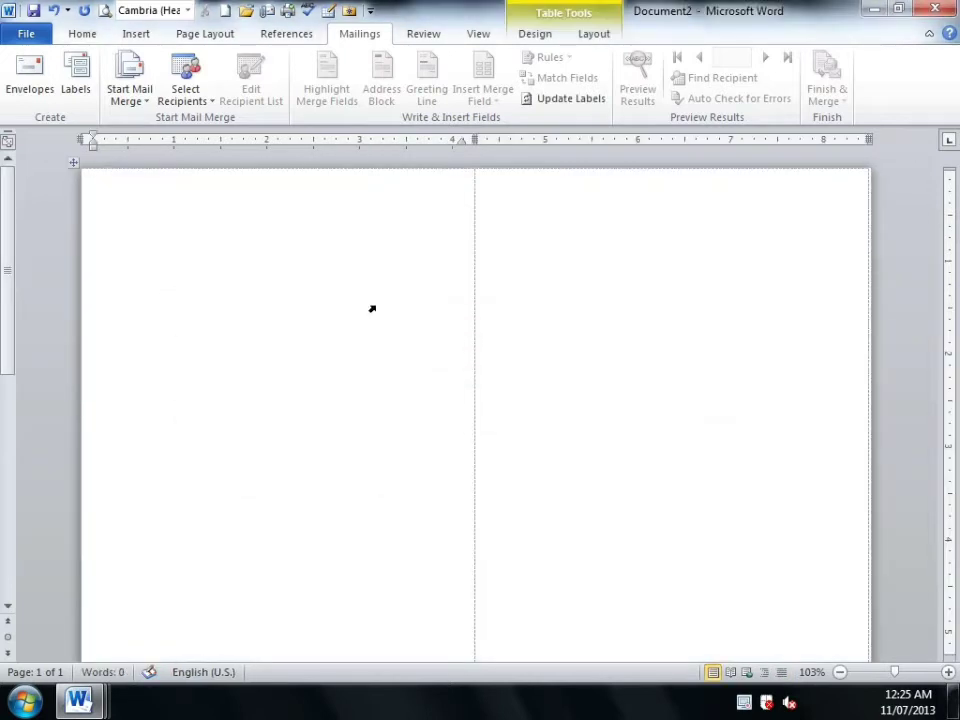
- Switch the labels to Microsoft 30 Per Page and accept the warning to lay out the grid
{"action": "left_click", "coordinate": [135, 98]}
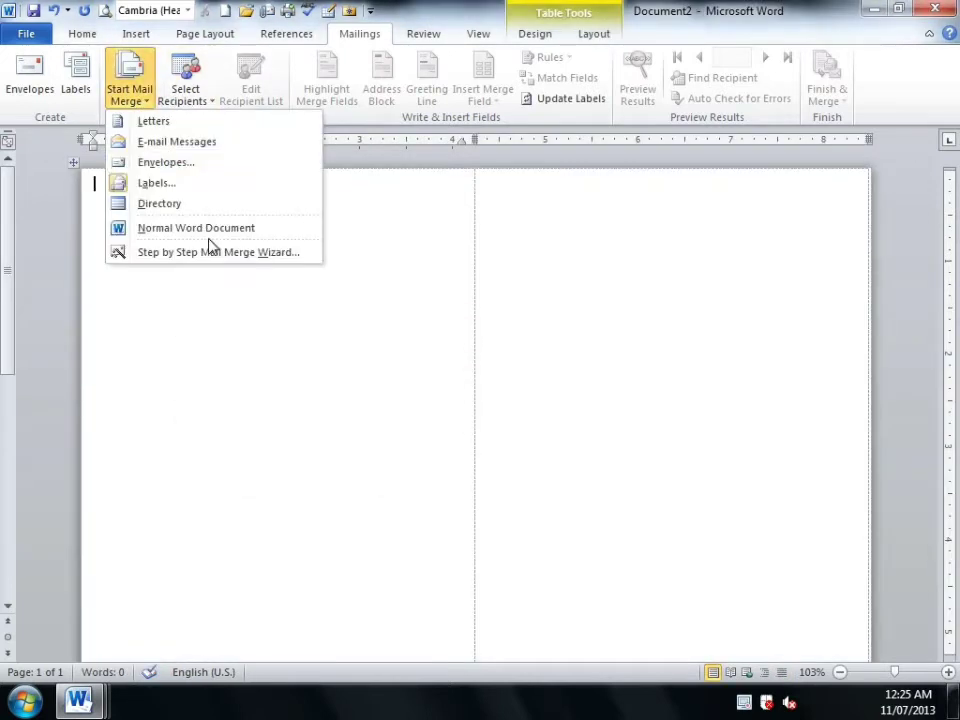
{"action": "left_click", "coordinate": [156, 183]}
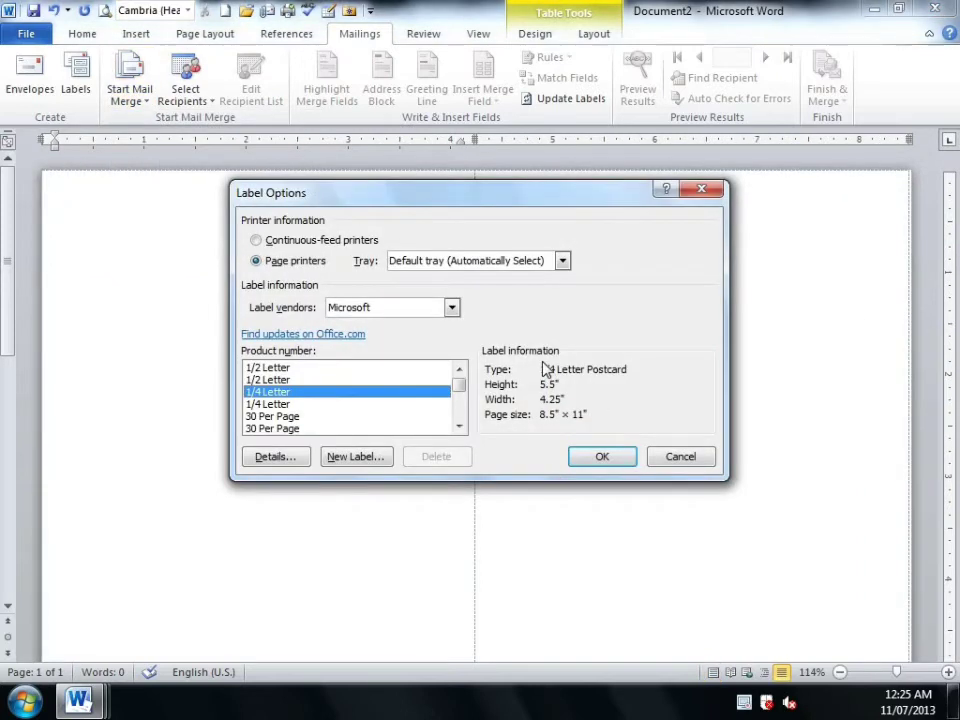
{"action": "left_click", "coordinate": [455, 310]}
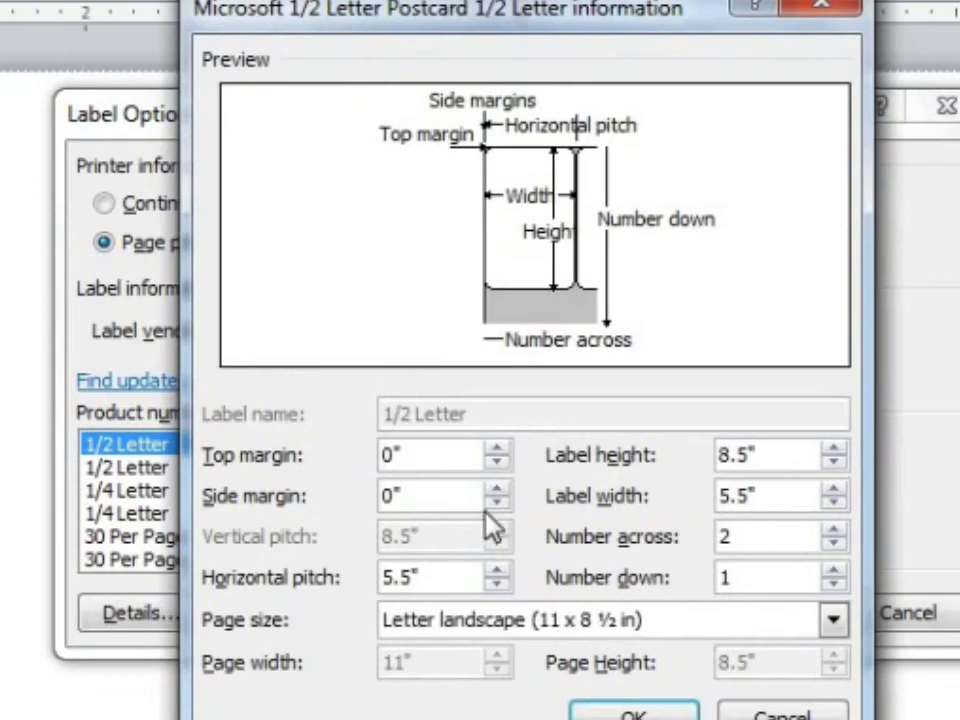
{"action": "left_click", "coordinate": [632, 714]}
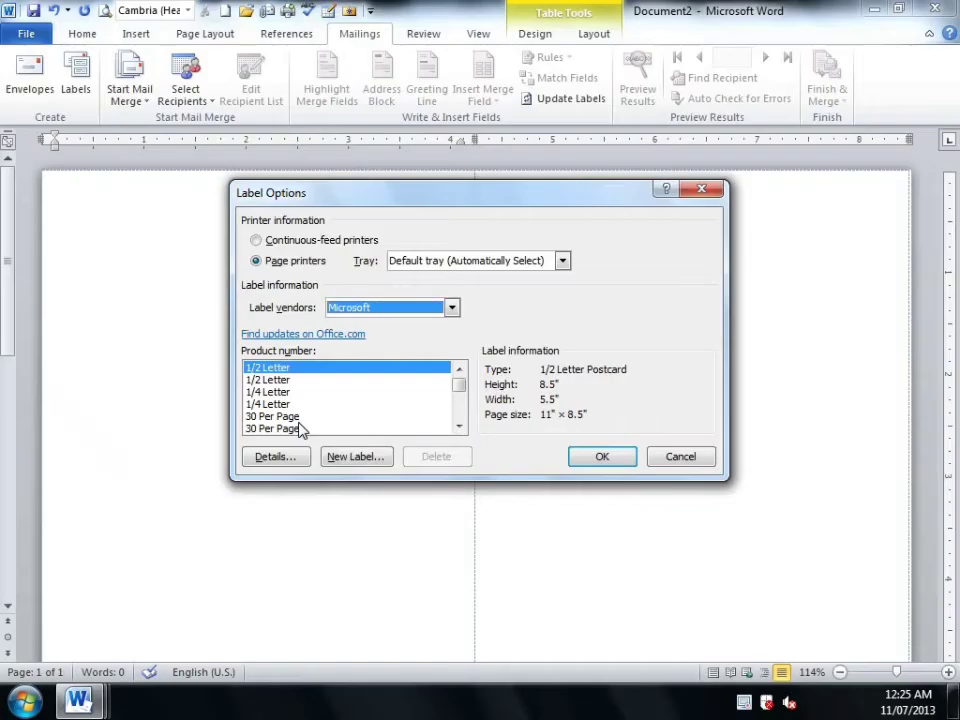
{"action": "left_click", "coordinate": [302, 427]}
{"action": "left_click", "coordinate": [600, 458]}
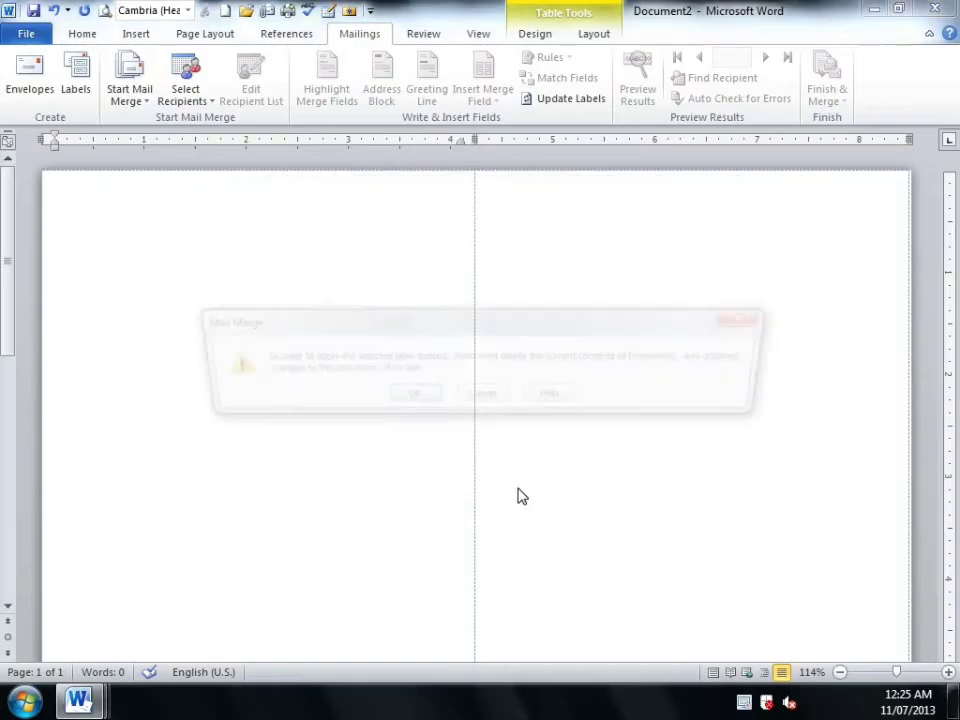
{"action": "left_click", "coordinate": [410, 396]}
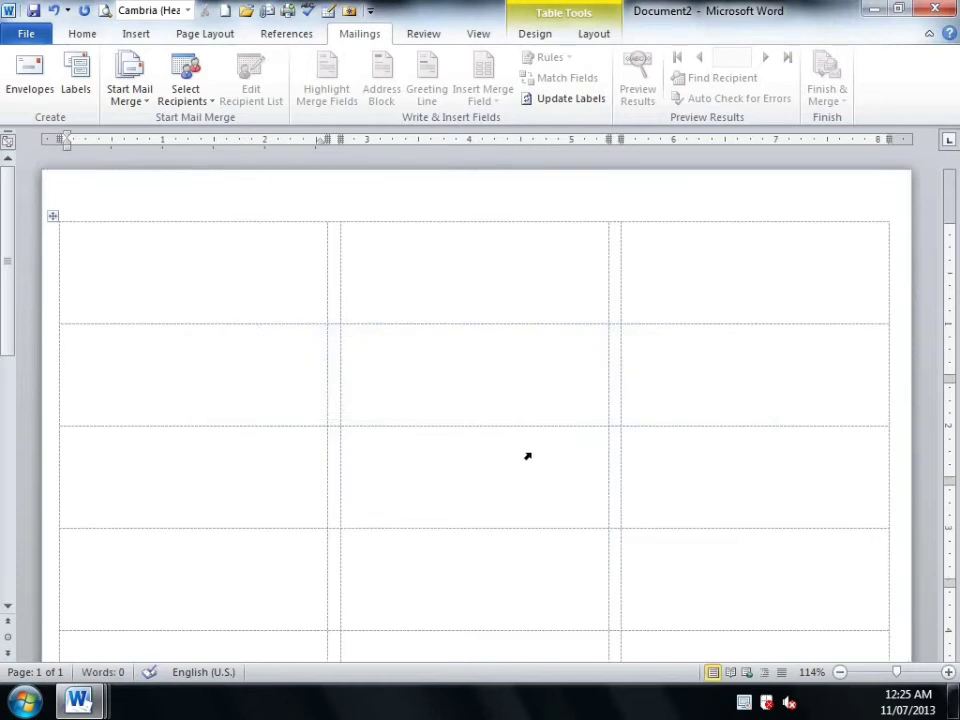
{"action": "left_click", "coordinate": [137, 100]}
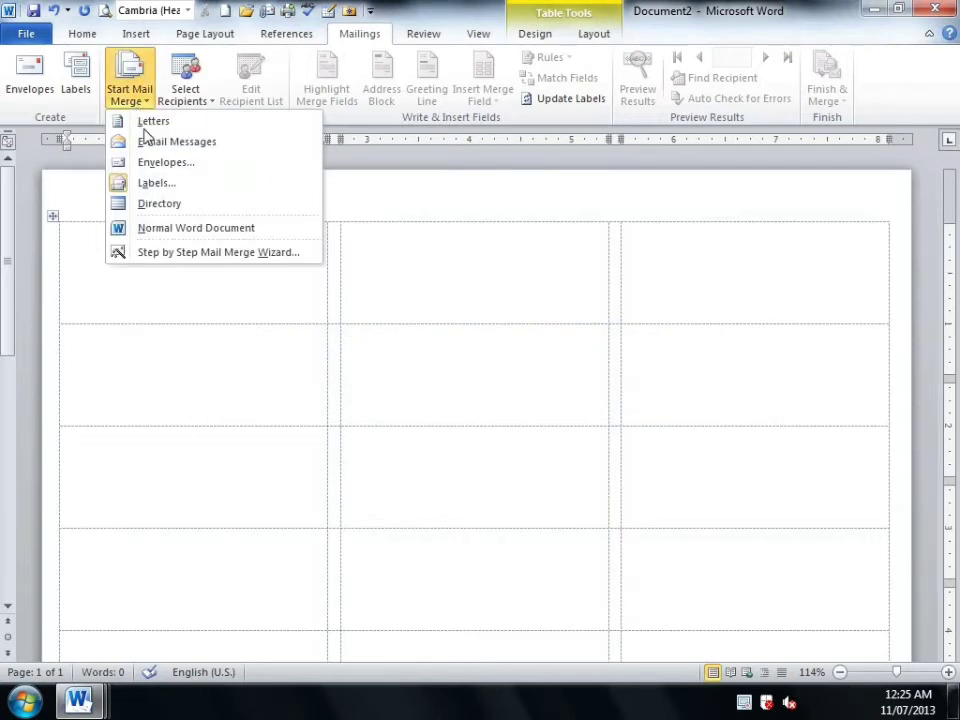
- Change the merge type to Directory, then back to Normal Word Document
{"action": "left_click", "coordinate": [188, 230]}
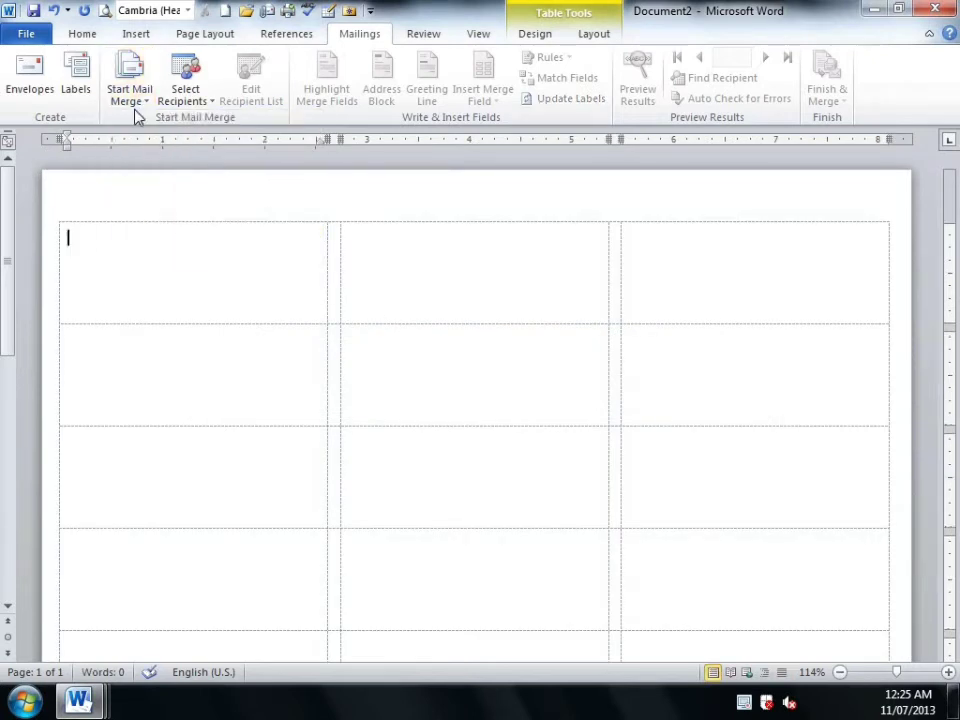
{"action": "left_click", "coordinate": [137, 106]}
{"action": "left_click", "coordinate": [153, 205]}
{"action": "left_click", "coordinate": [145, 105]}
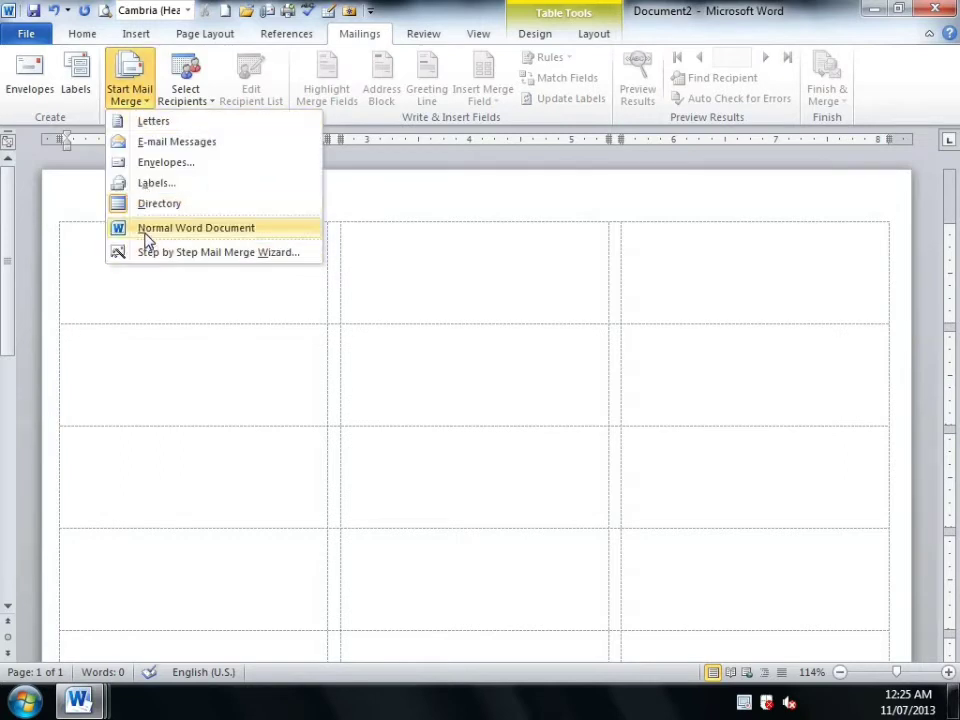
{"action": "left_click", "coordinate": [147, 242]}
- Select the entire label table and cut it from the page
{"action": "left_click", "coordinate": [53, 217]}
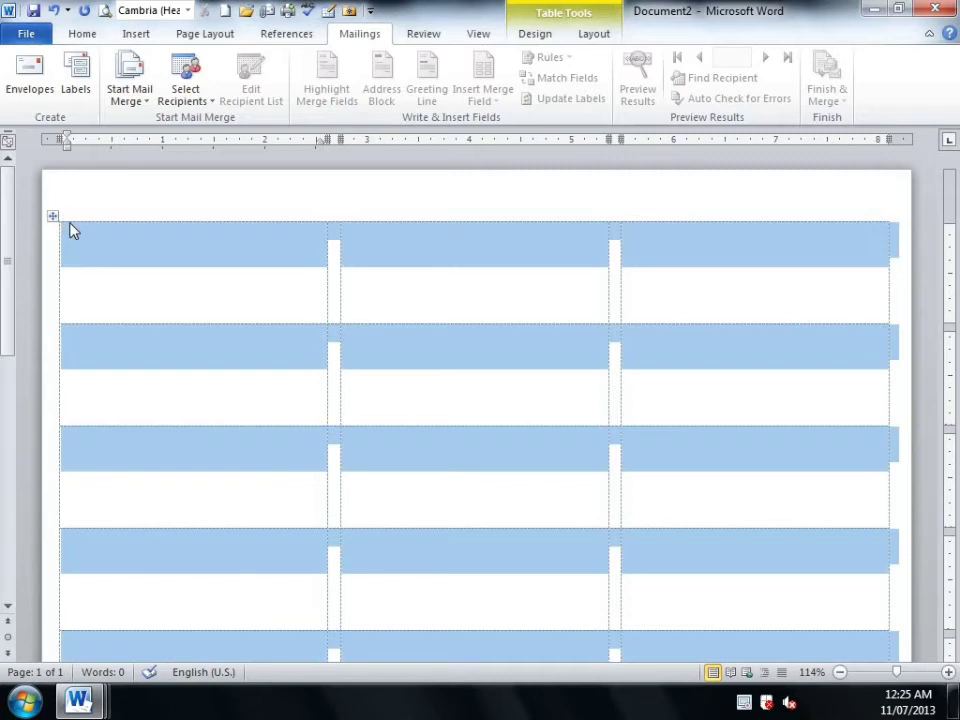
{"action": "right_click", "coordinate": [70, 230]}
{"action": "left_click", "coordinate": [76, 227]}
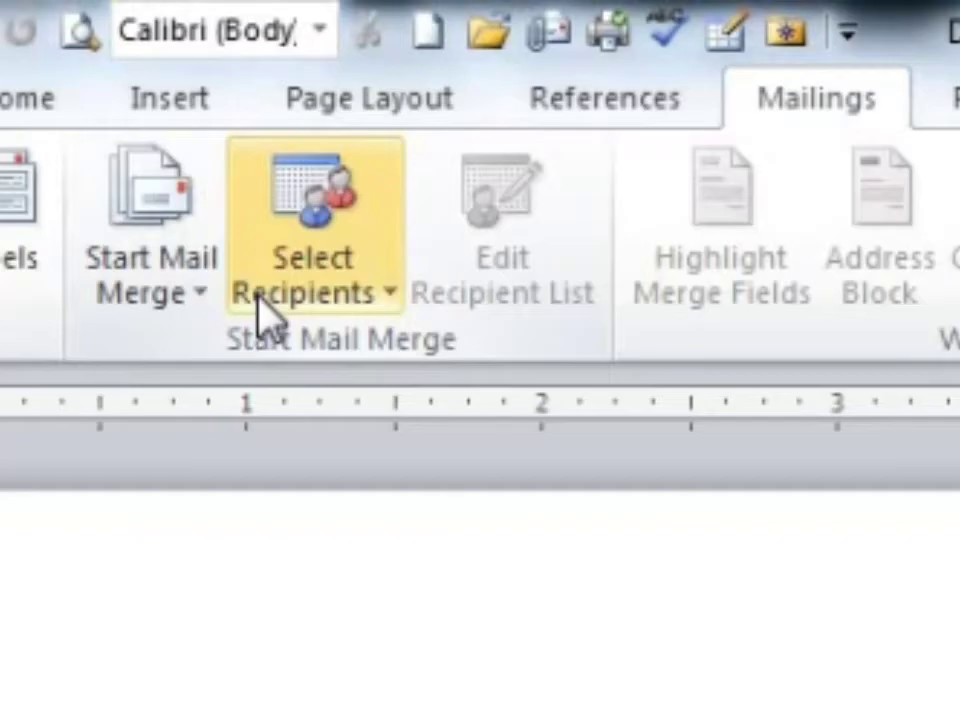
{"action": "left_click", "coordinate": [264, 314]}
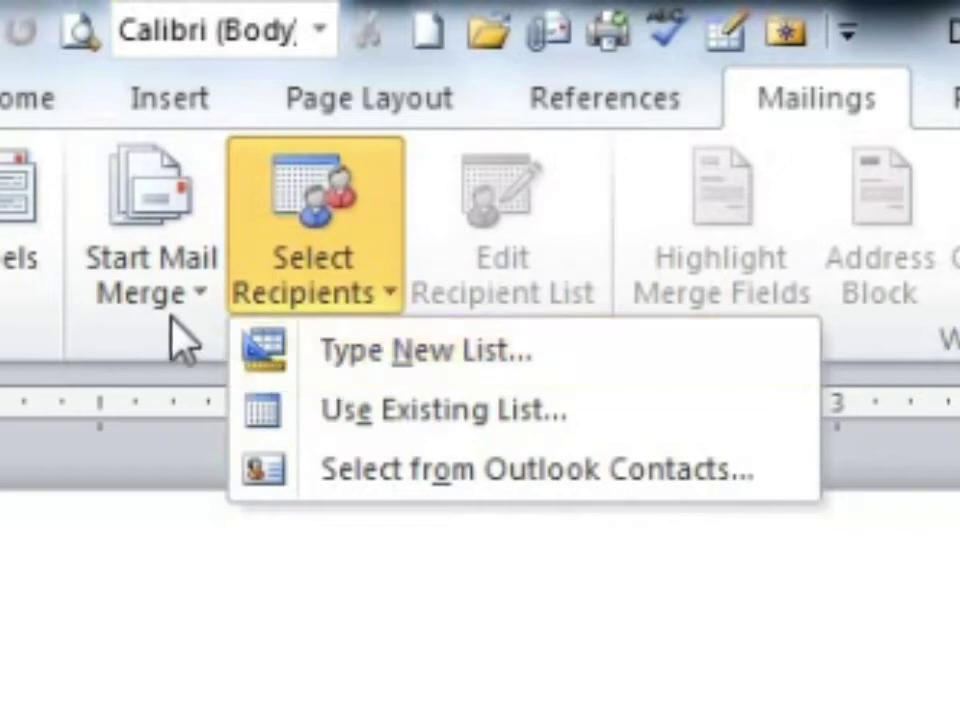
{"action": "left_click", "coordinate": [165, 295]}
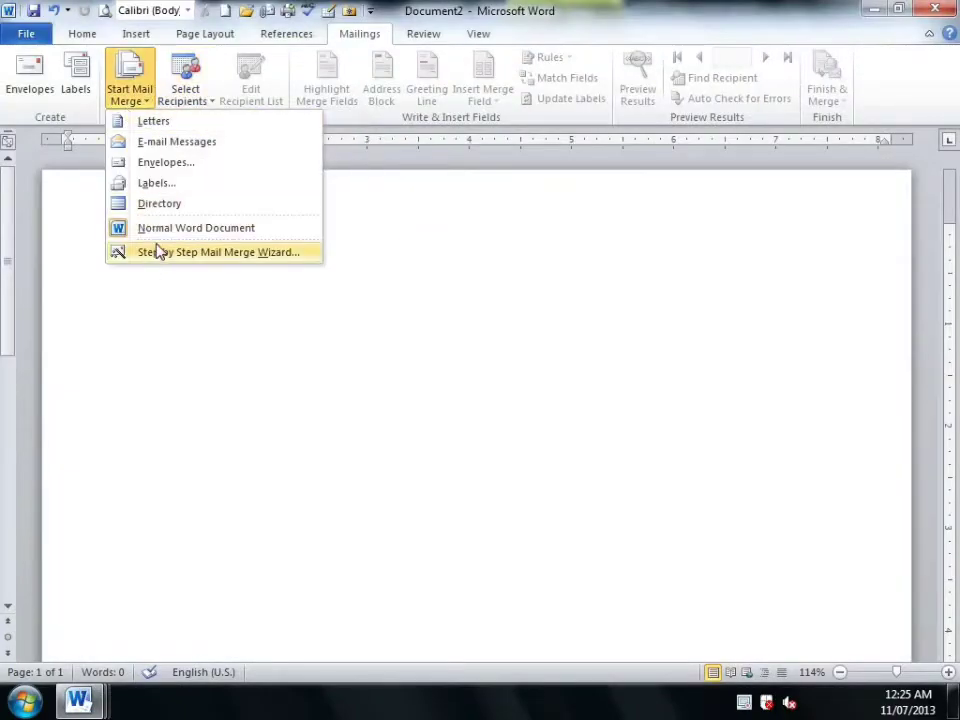
- In the Step-by-Step Mail Merge Wizard, choose Letters and advance to the recipient step
{"action": "left_click", "coordinate": [157, 252]}
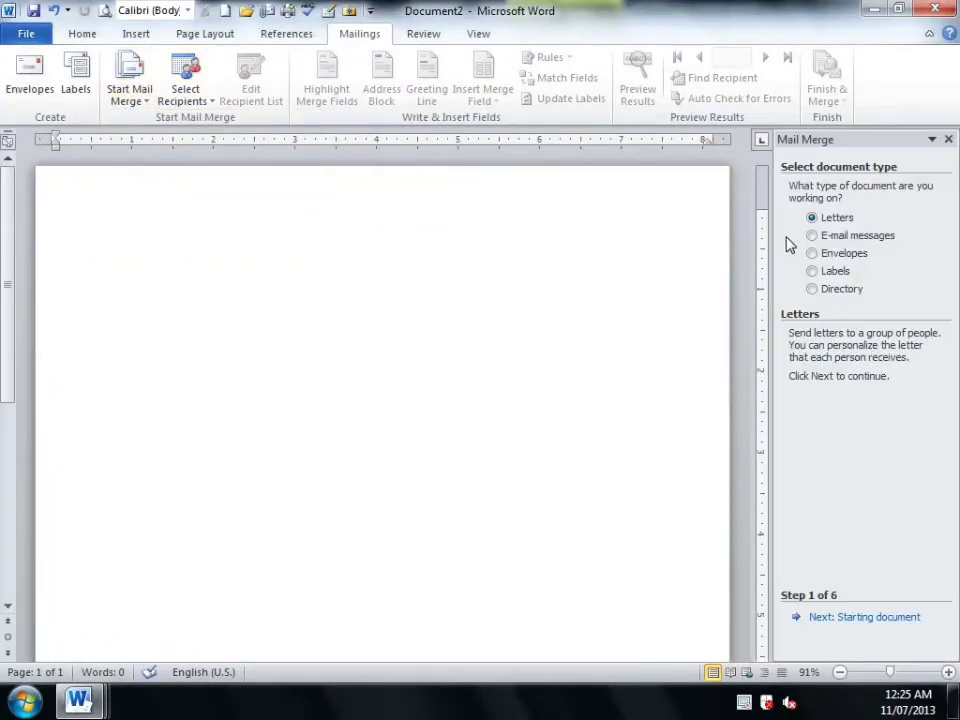
{"action": "left_click", "coordinate": [821, 238]}
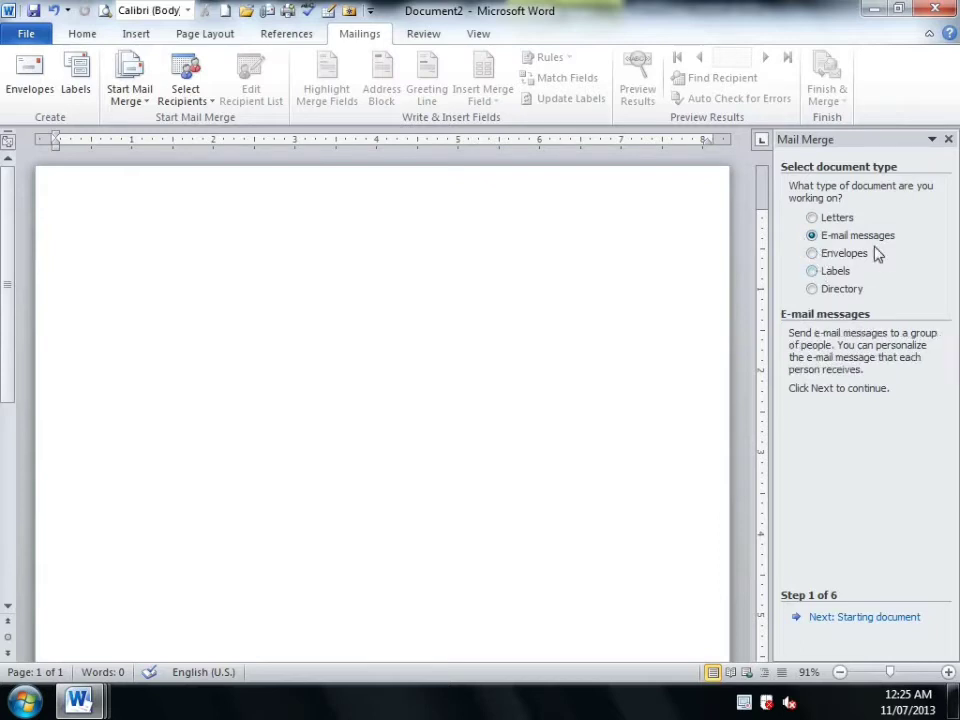
{"action": "left_click", "coordinate": [836, 220]}
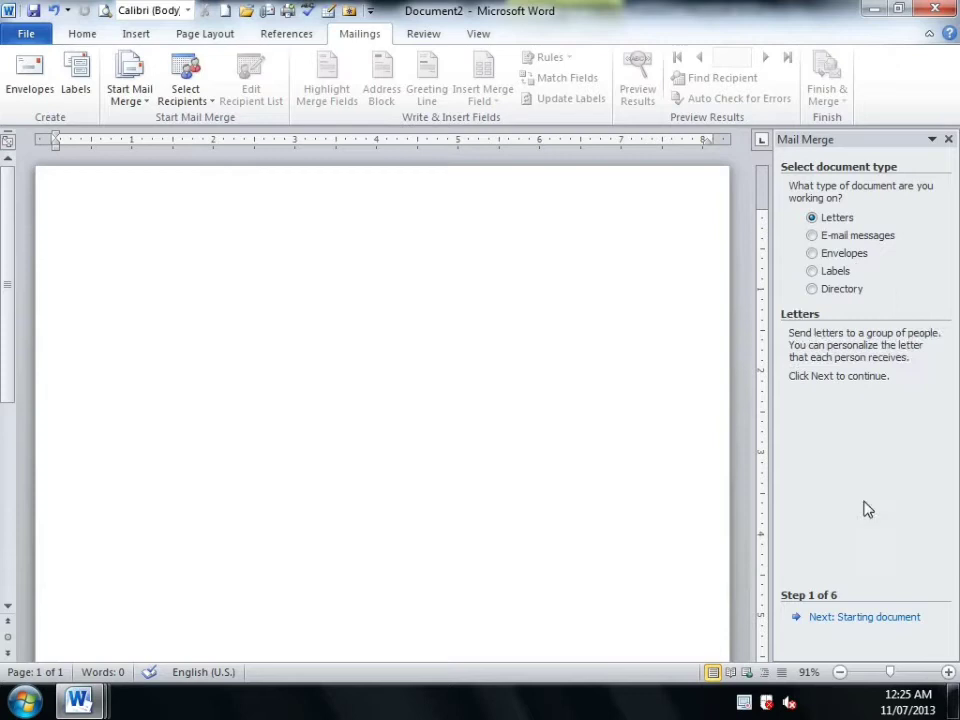
{"action": "left_click", "coordinate": [828, 617]}
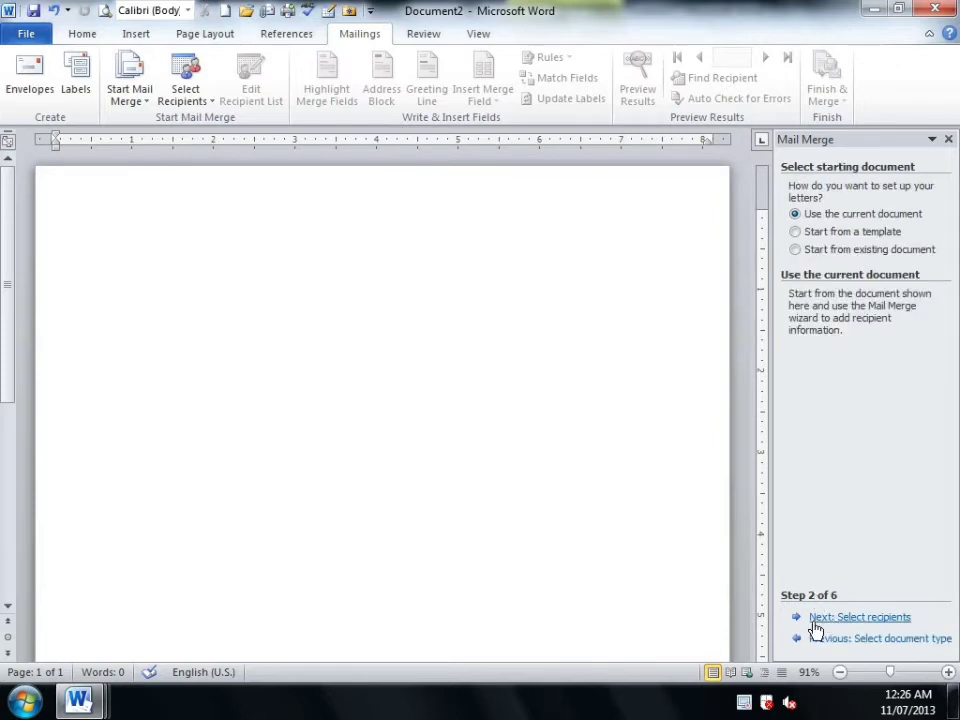
{"action": "left_click", "coordinate": [818, 617]}
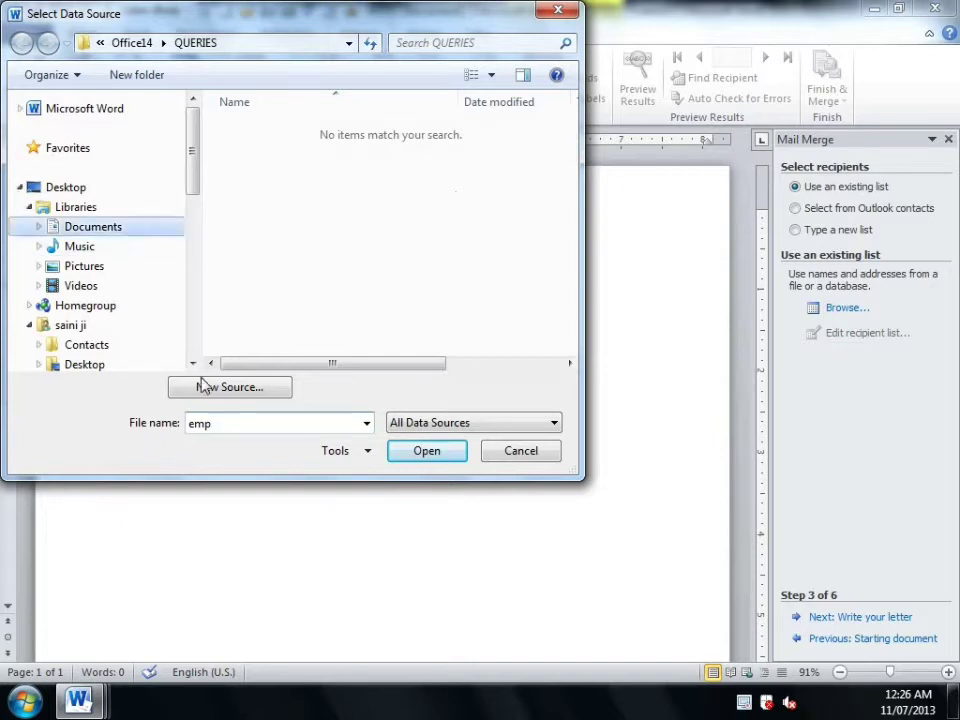
{"action": "type", "text": "emp"}
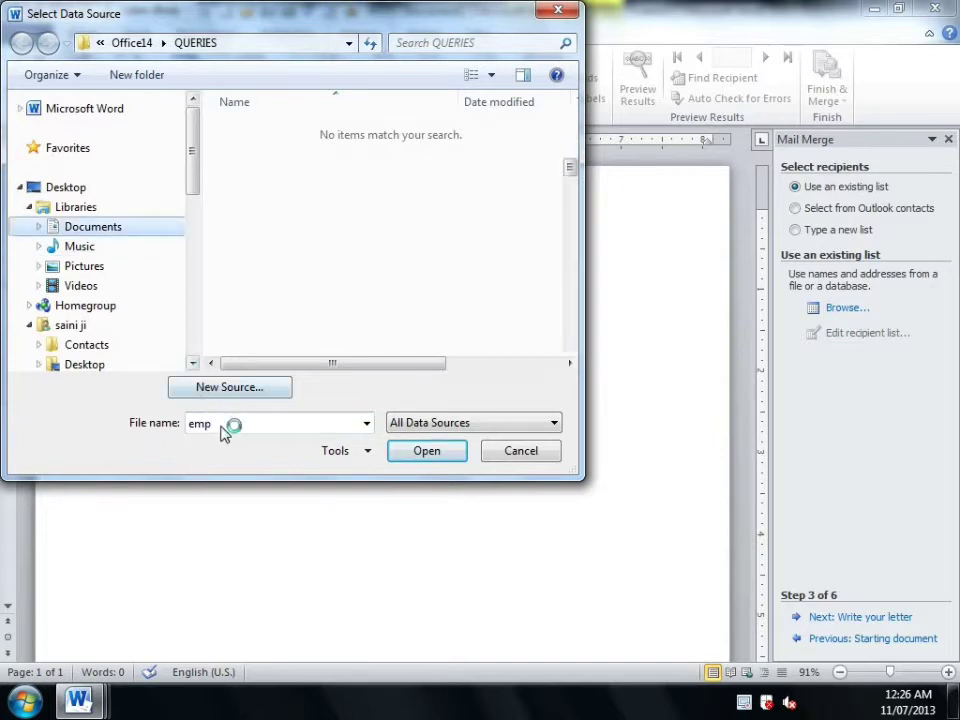
- Open the 'emplyee data 1' workbook as the recipient source and choose Sheet1$
{"action": "left_click_drag", "start_coordinate": [218, 424], "coordinate": [165, 422]}
{"action": "type", "text": "emp"}
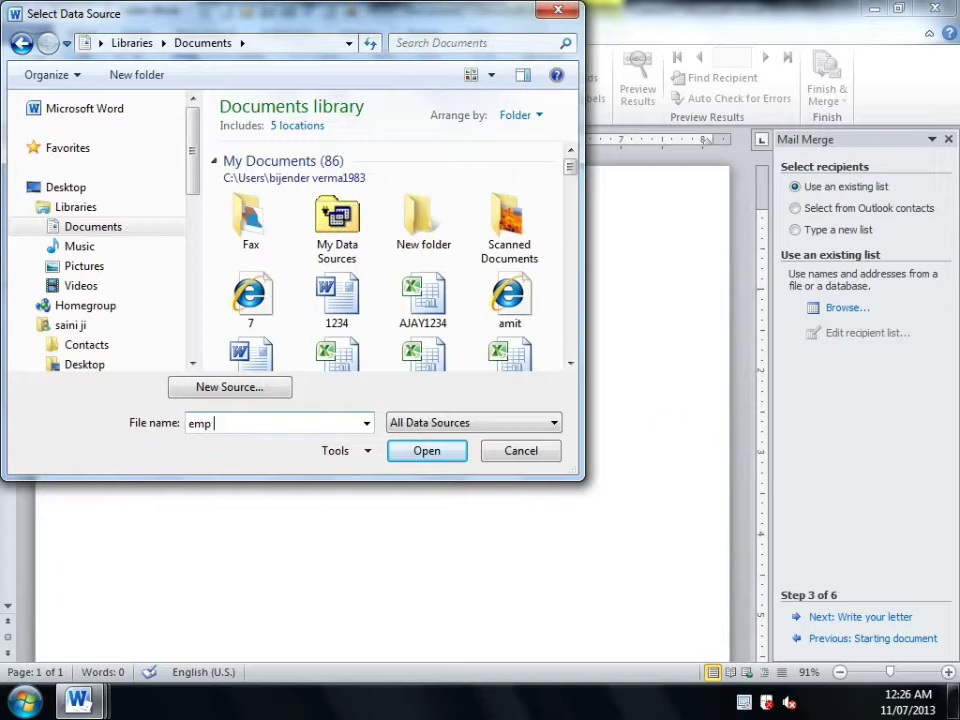
{"action": "left_click", "coordinate": [569, 364]}
{"action": "left_click", "coordinate": [569, 364]}
{"action": "left_click", "coordinate": [569, 364]}
{"action": "left_click", "coordinate": [569, 364]}
{"action": "left_click", "coordinate": [569, 364]}
{"action": "left_click", "coordinate": [569, 364]}
{"action": "left_click", "coordinate": [569, 364]}
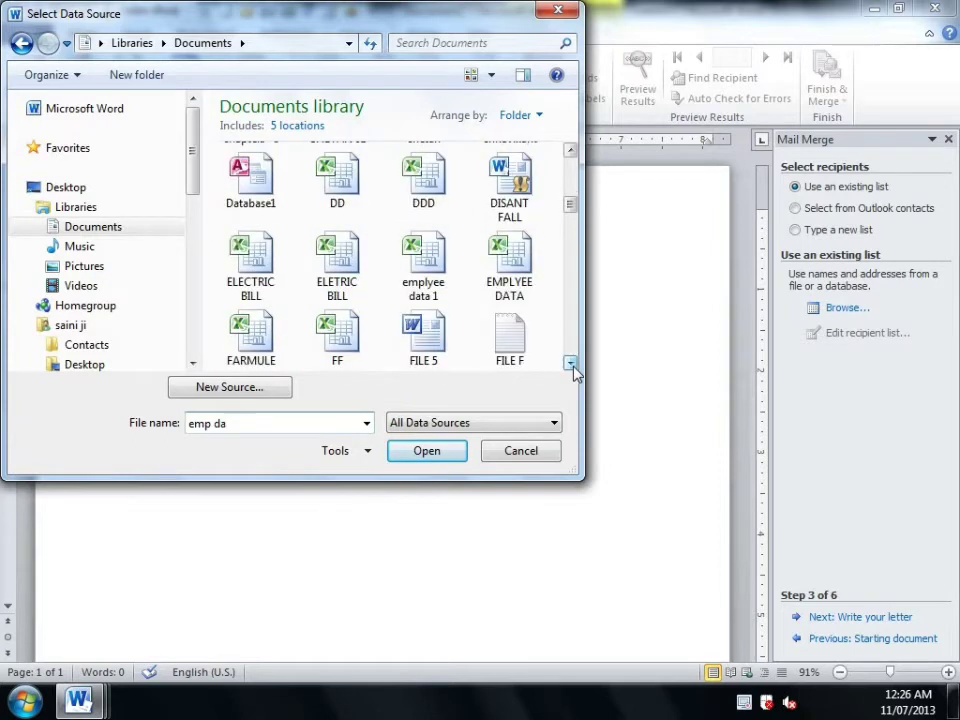
{"action": "double_click", "coordinate": [424, 270]}
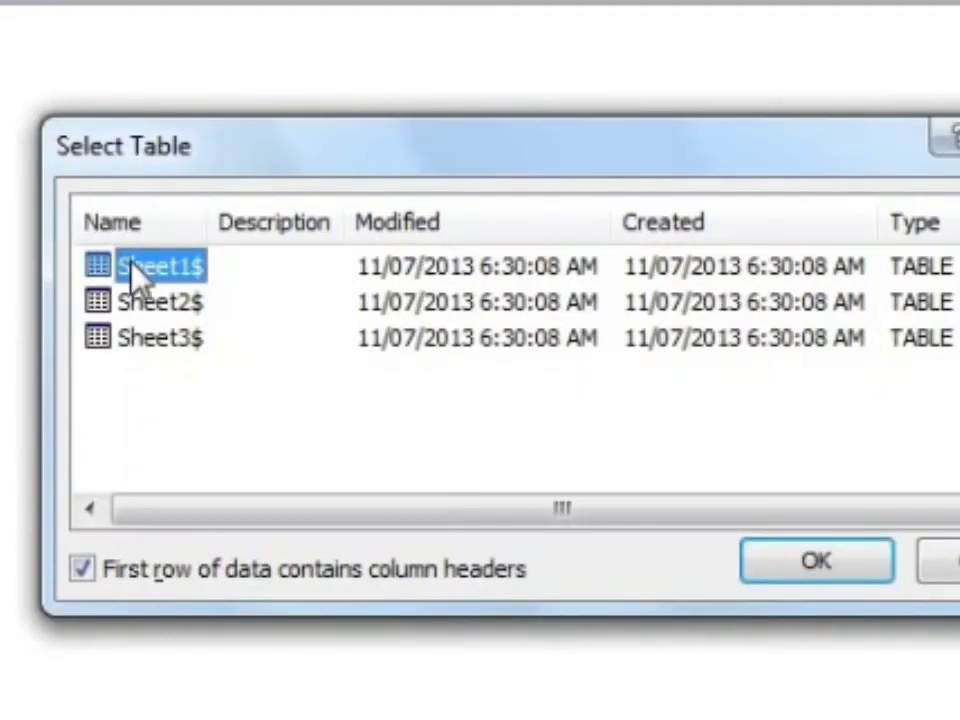
{"action": "left_click", "coordinate": [820, 562]}
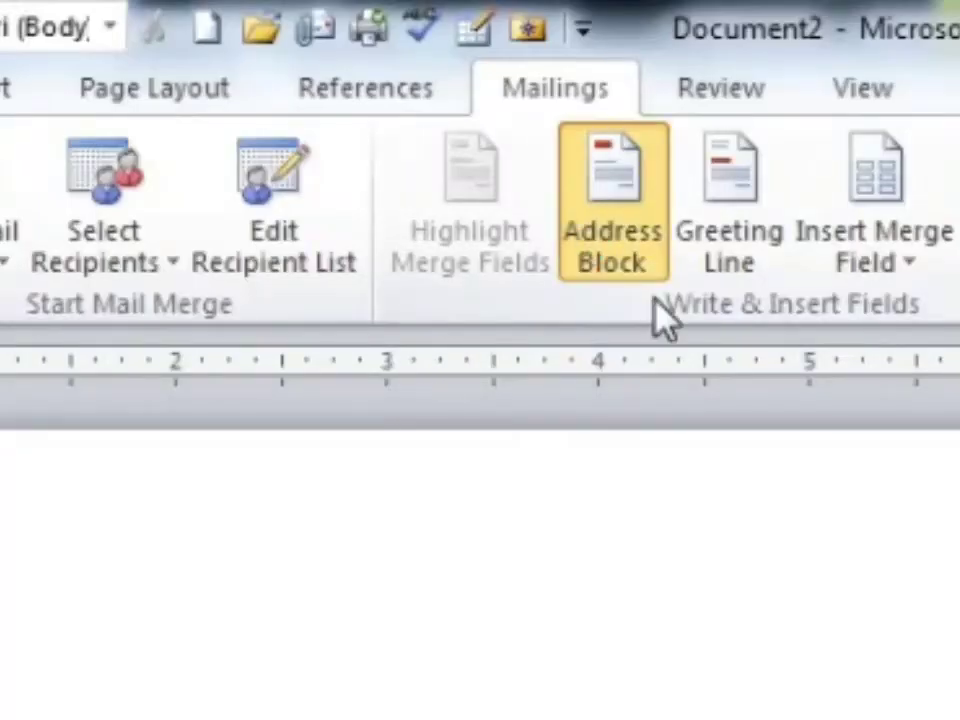
- Insert an Address Block, turn on Preview Results, and break the details onto separate lines
{"action": "left_click", "coordinate": [612, 230]}
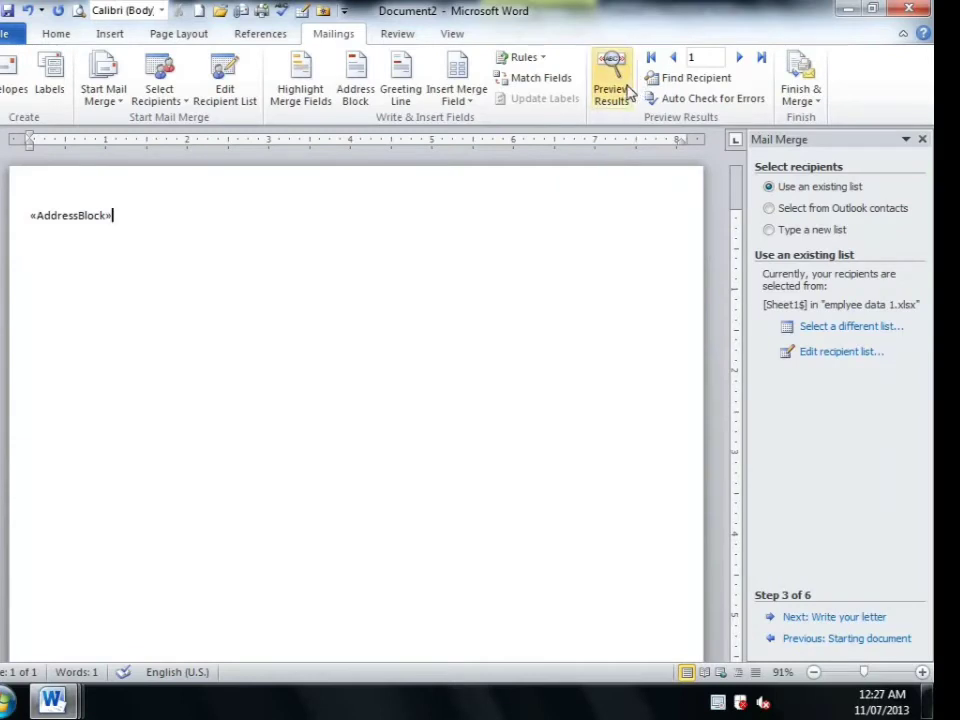
{"action": "left_click", "coordinate": [627, 90]}
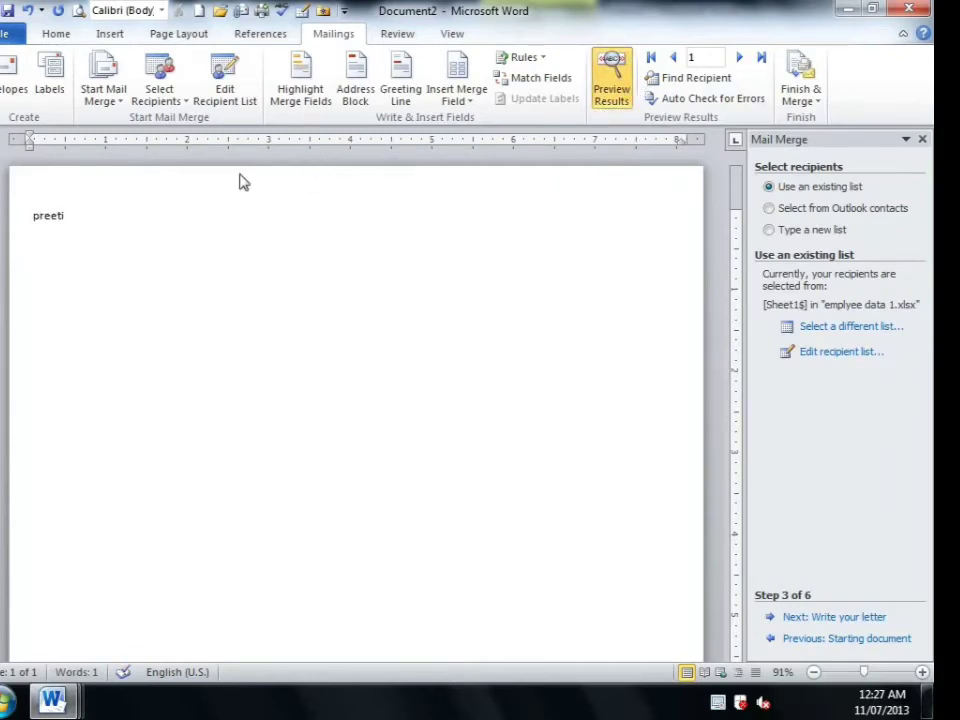
{"action": "left_click", "coordinate": [76, 214]}
{"action": "key", "text": "Return"}
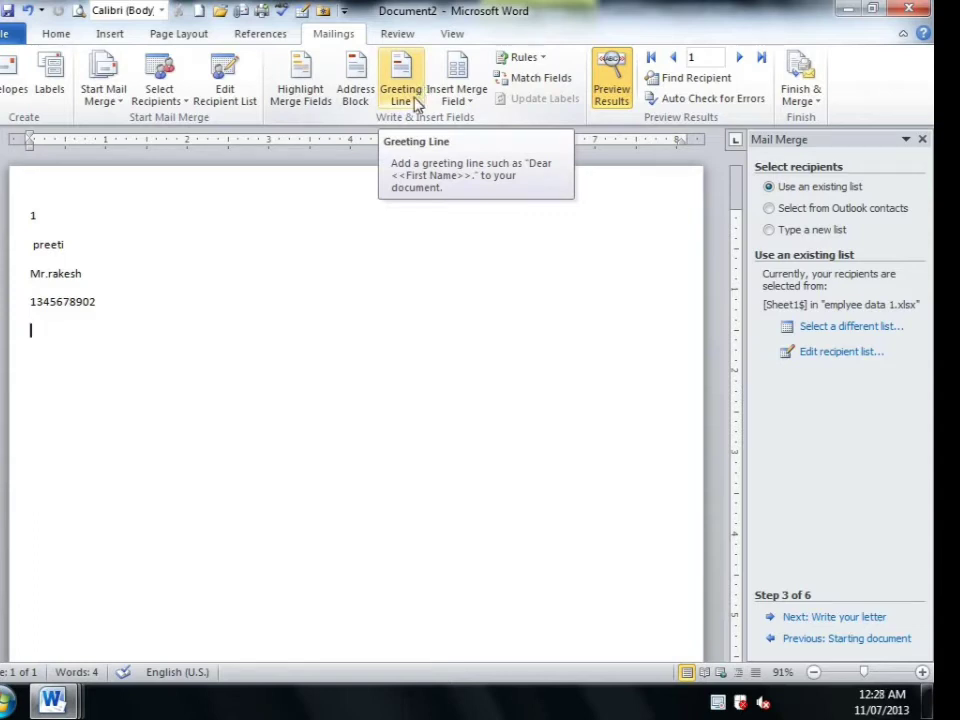
{"action": "left_click", "coordinate": [400, 92]}
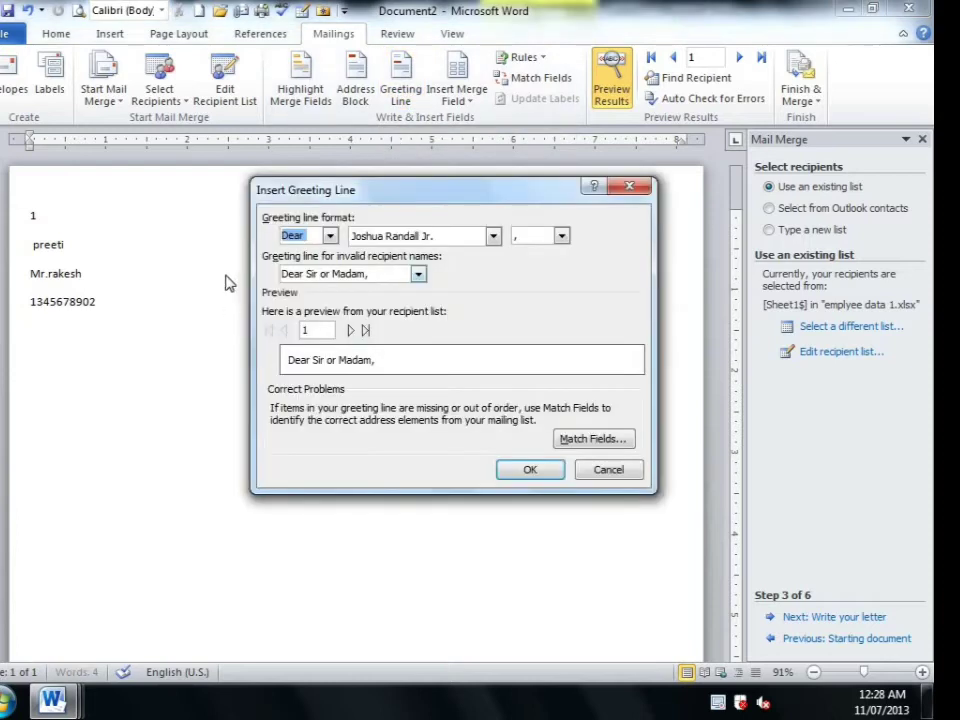
- Insert a greeting line with 'Dear' and the default full-name format
{"action": "left_click", "coordinate": [330, 236]}
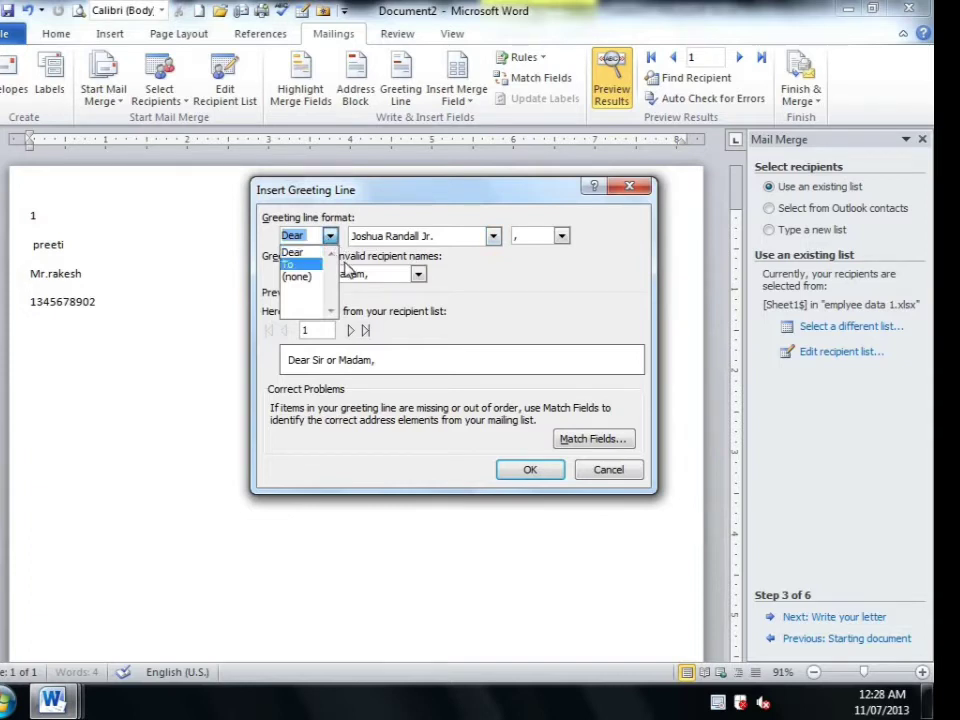
{"action": "left_click", "coordinate": [304, 255]}
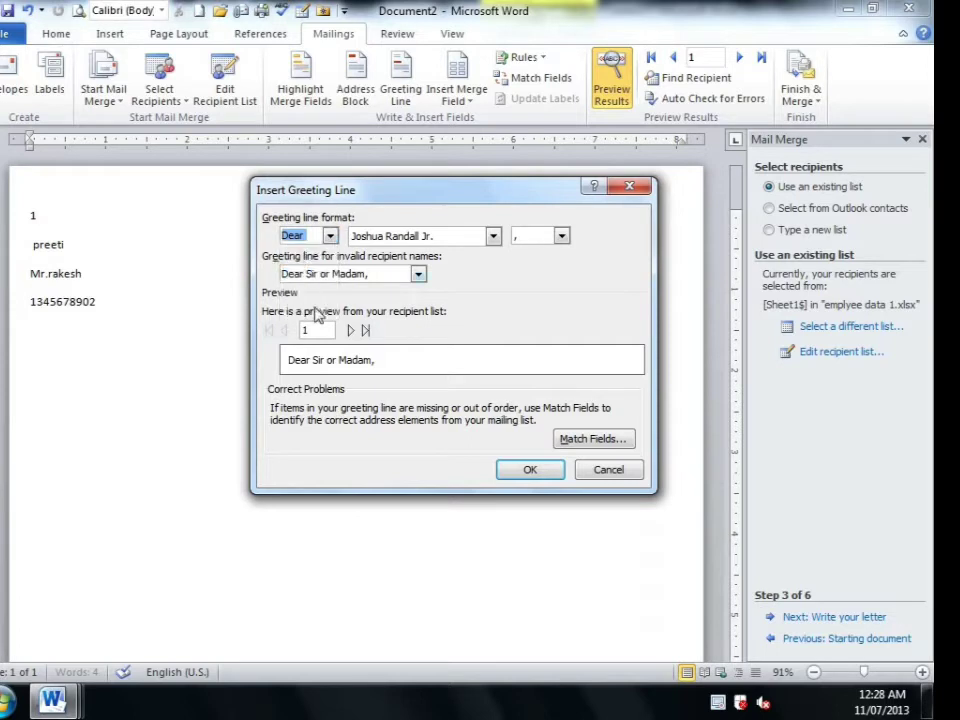
{"action": "left_click", "coordinate": [537, 470]}
{"action": "key", "text": "Return"}
{"action": "type", "text": "subject:"}
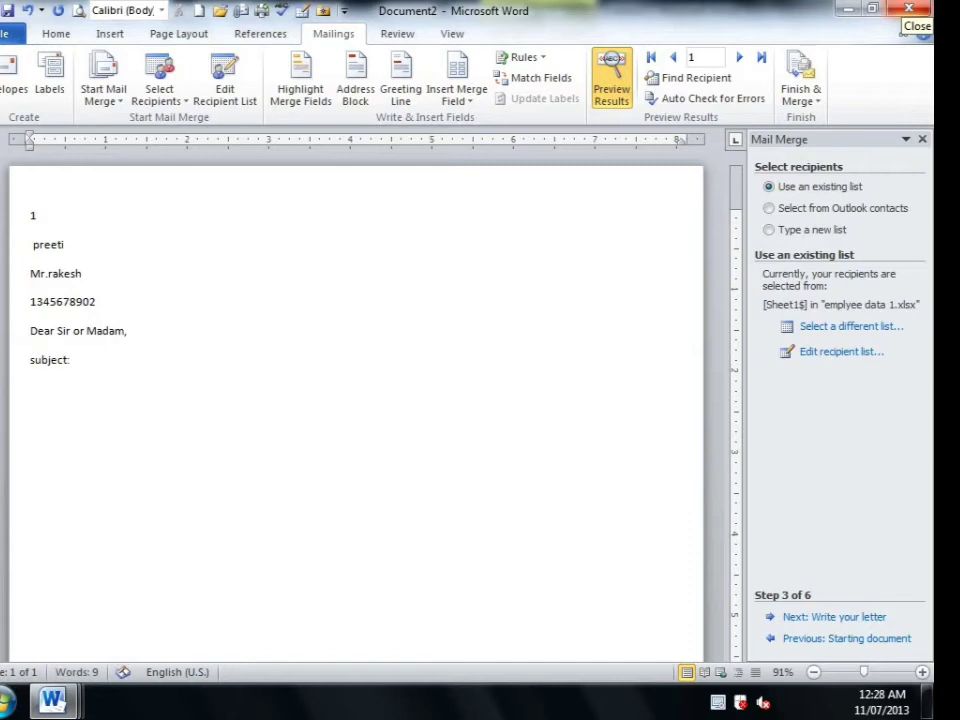
{"action": "type", "text": "-"}
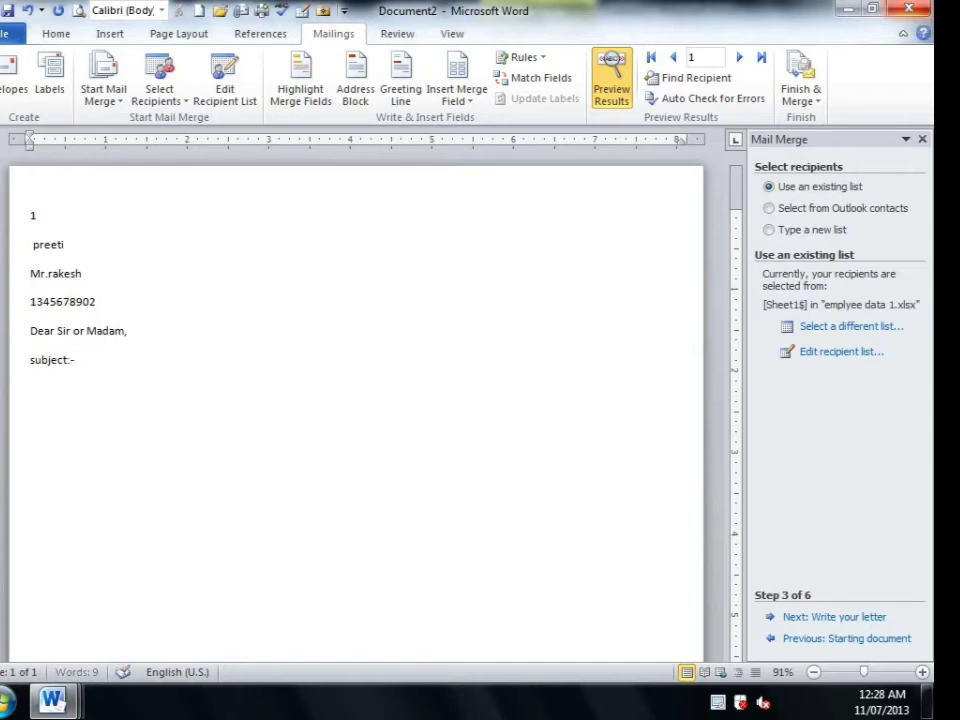
{"action": "type", "text": " job"}
{"action": "key", "text": "Return"}
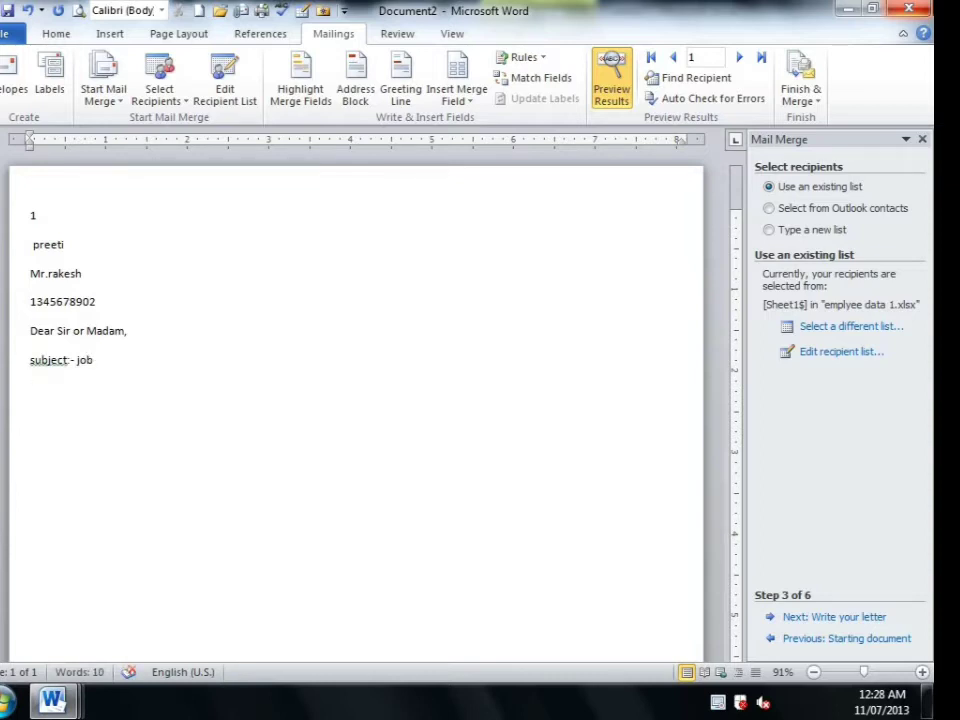
{"action": "type", "text": "salary"}
{"action": "type", "text": " d"}
{"action": "type", "text": "etail:-"}
{"action": "type", "text": "15000-"}
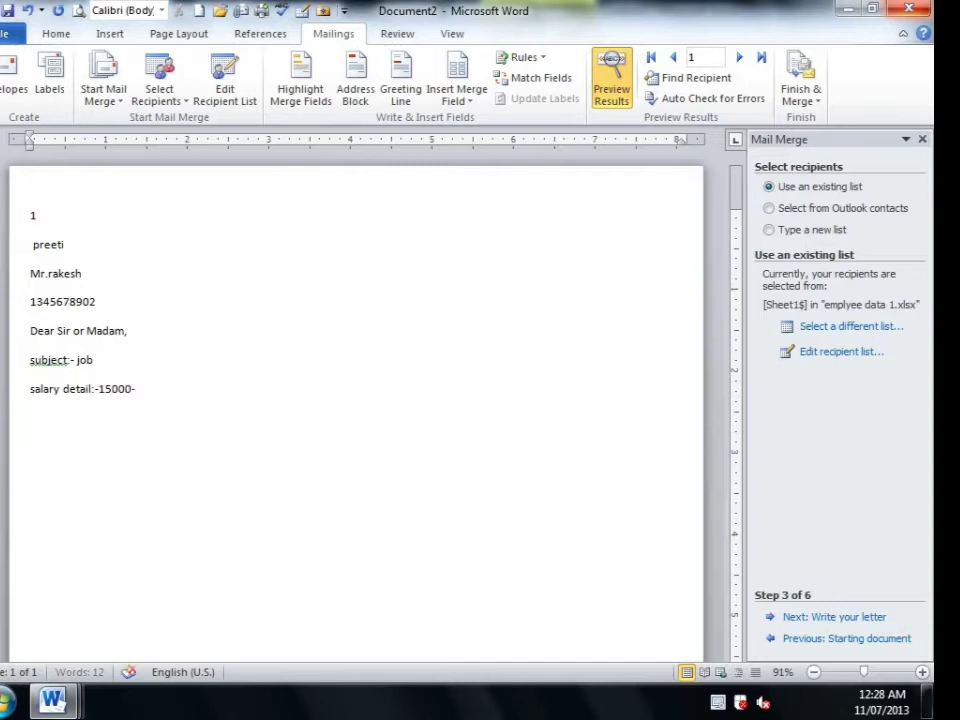
{"action": "type", "text": "20"}
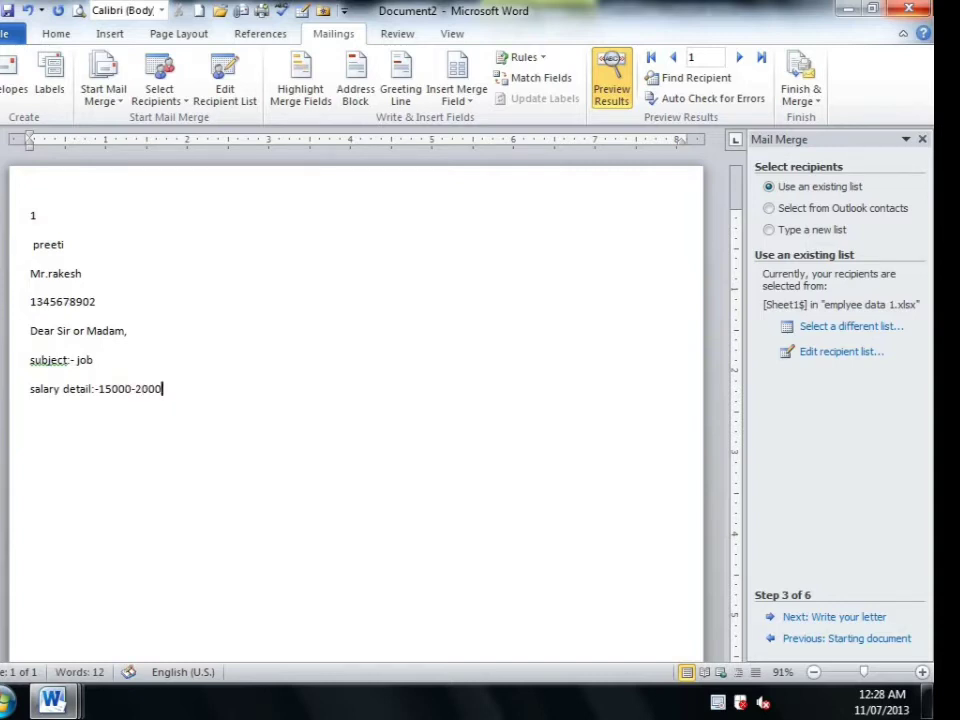
{"action": "type", "text": "0"}
- Generate three paragraphs of sample body text with =rand()
{"action": "key", "text": "Return"}
{"action": "type", "text": "=rand"}
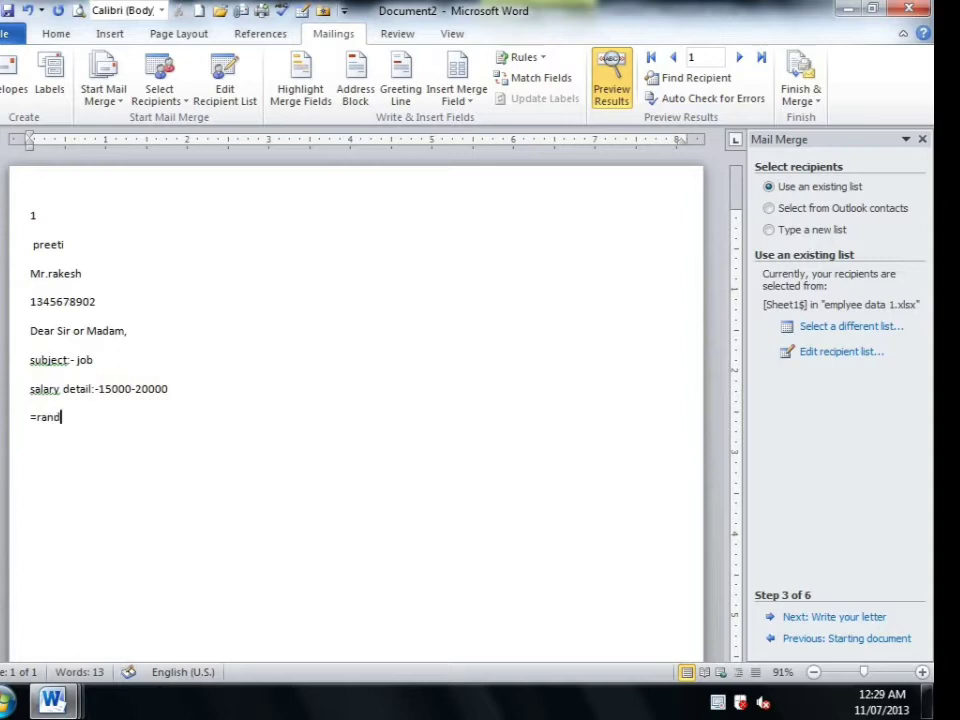
{"action": "type", "text": "()"}
{"action": "key", "text": "Return"}
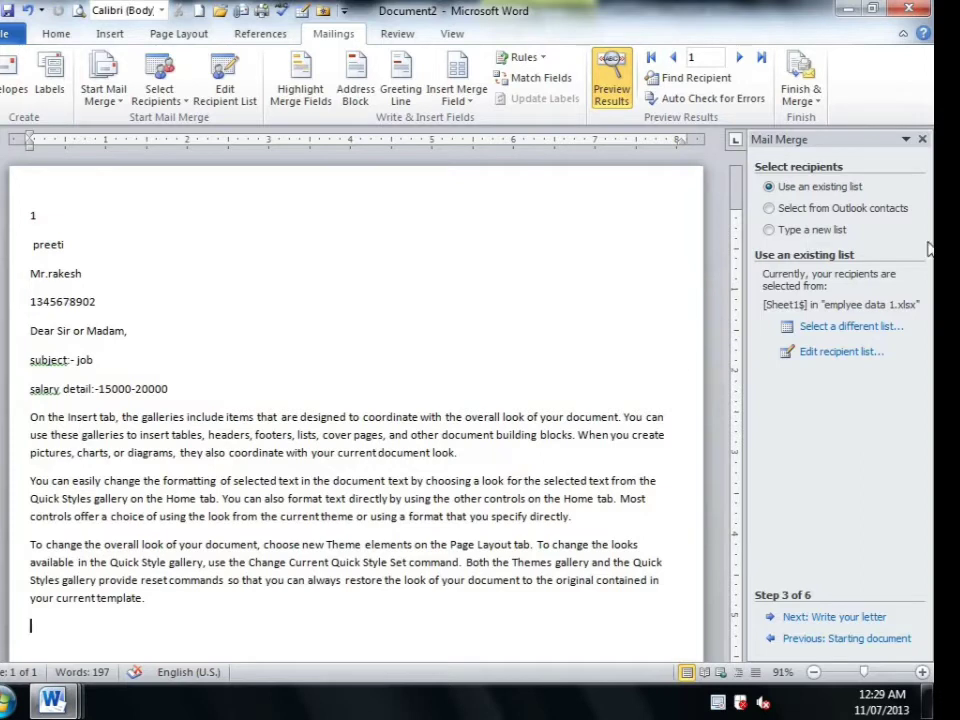
{"action": "left_click", "coordinate": [922, 139]}
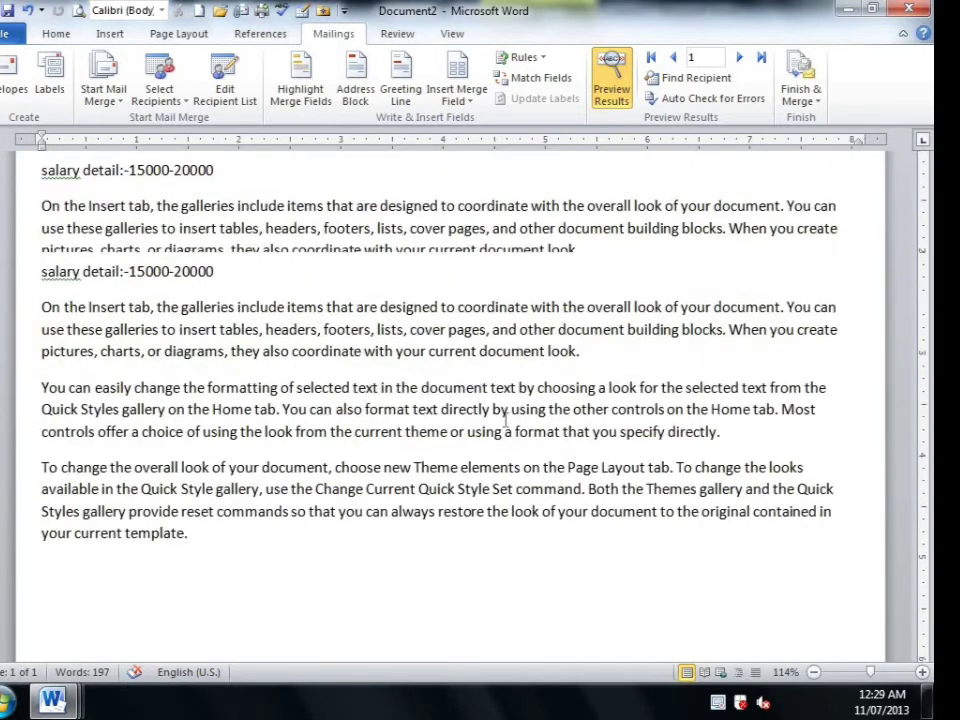
- Step through the previewed recipient records forward to the last, back, then forward to record 9
{"action": "scroll", "coordinate": [478, 426], "scroll_direction": "up", "scroll_amount": 5}
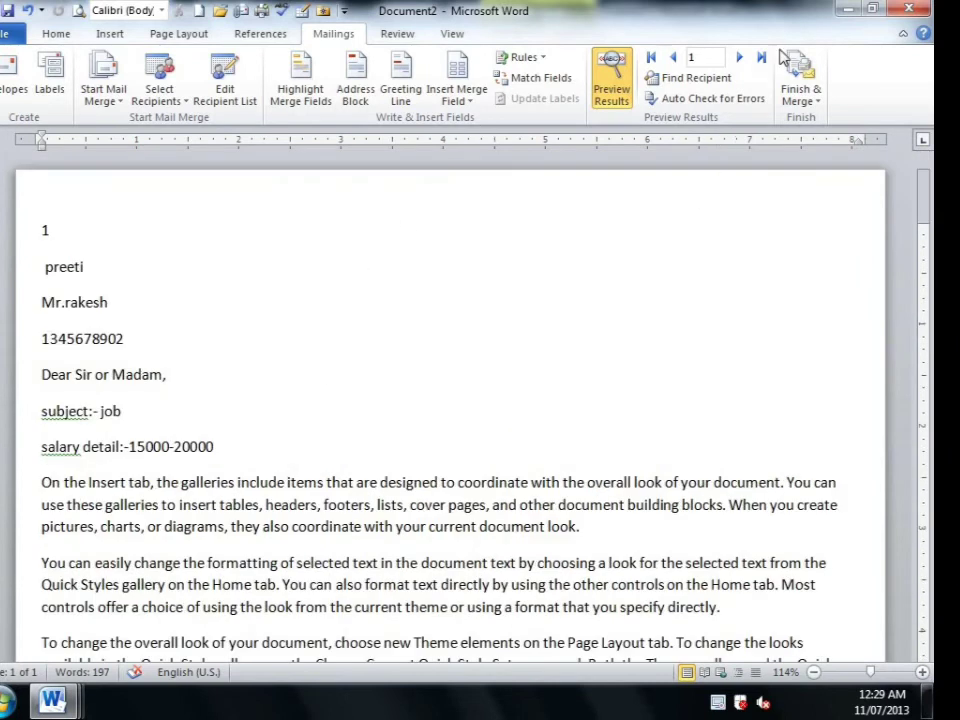
{"action": "left_click", "coordinate": [739, 58]}
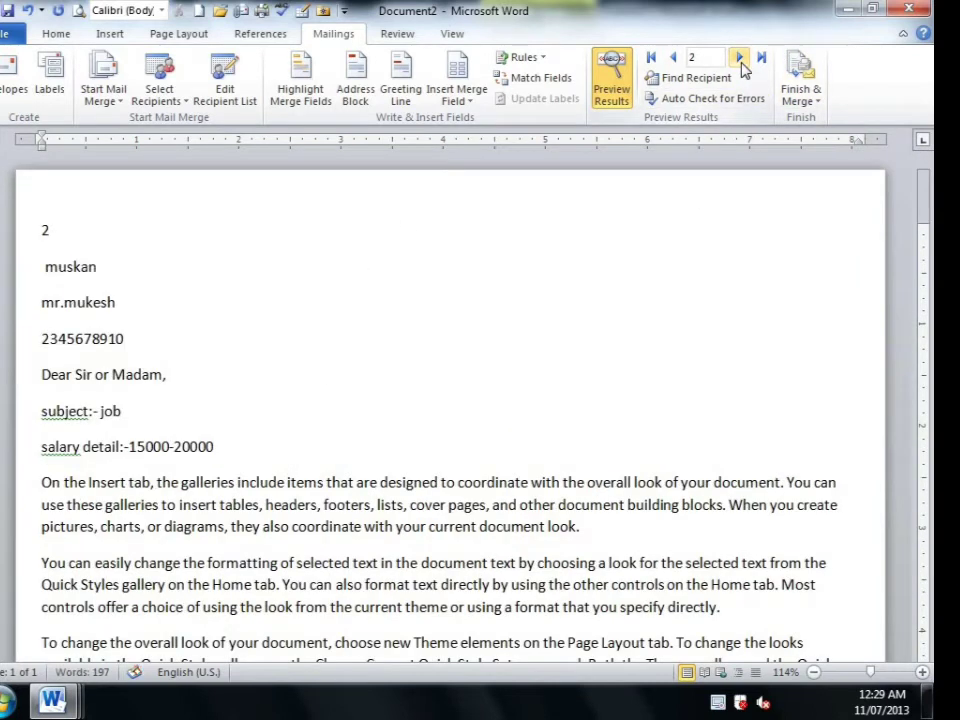
{"action": "left_click", "coordinate": [740, 60]}
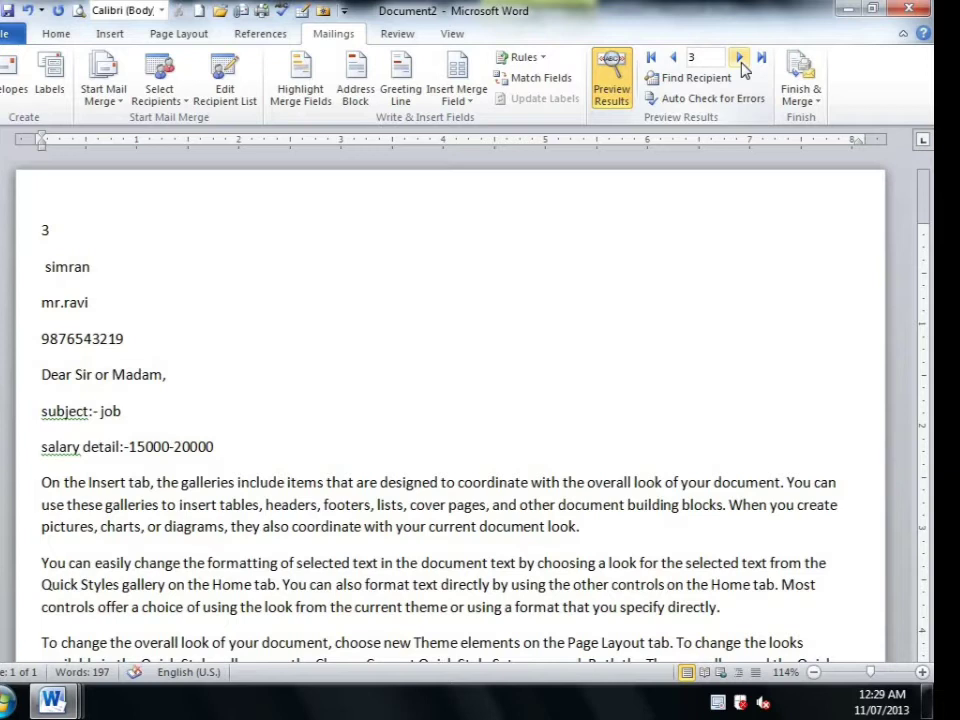
{"action": "left_click", "coordinate": [739, 59]}
{"action": "left_click", "coordinate": [739, 59]}
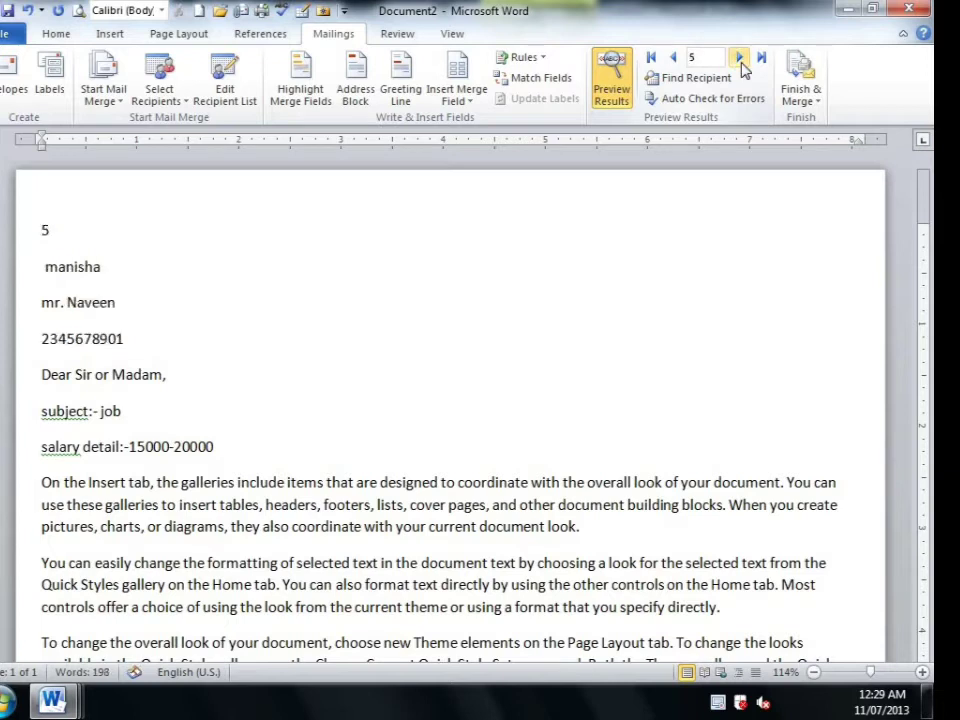
{"action": "left_click", "coordinate": [739, 59]}
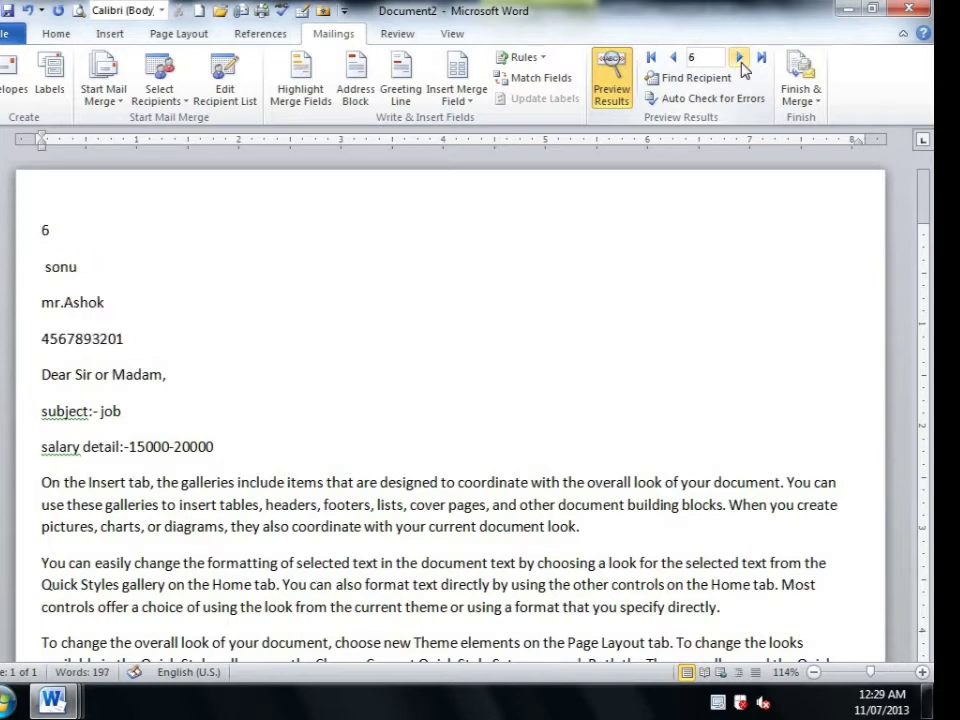
{"action": "left_click", "coordinate": [739, 59]}
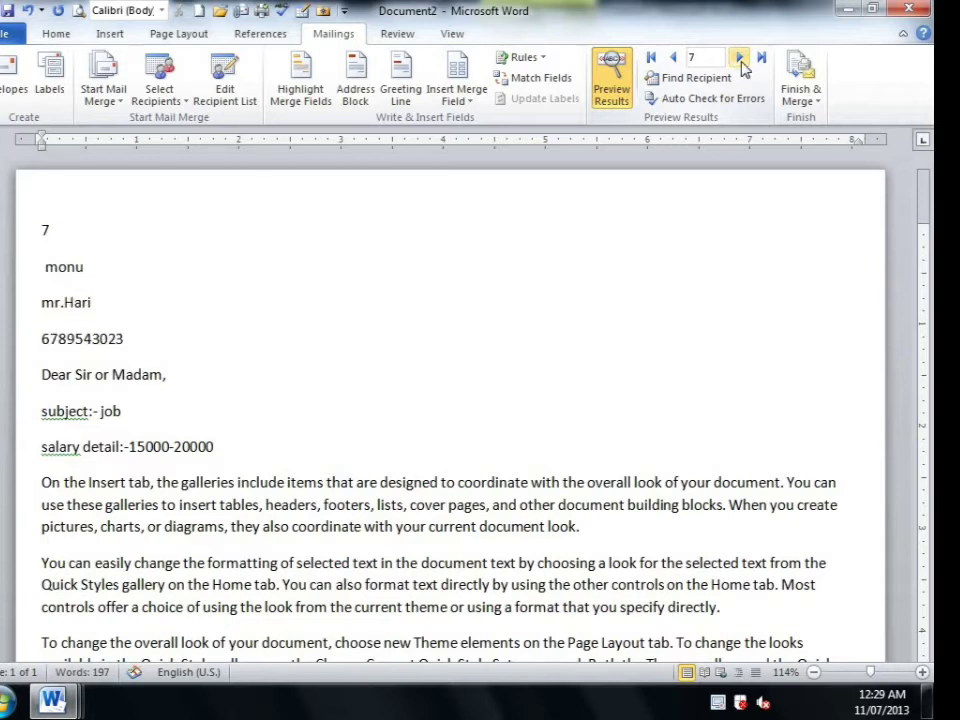
{"action": "left_click", "coordinate": [739, 59]}
{"action": "left_click", "coordinate": [739, 59]}
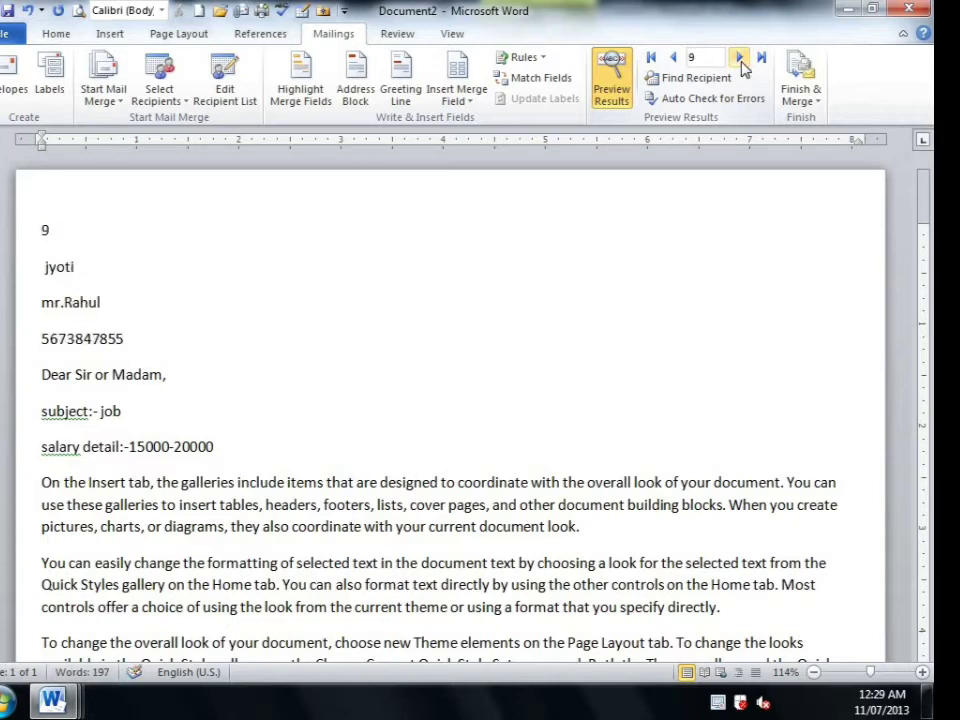
{"action": "left_click", "coordinate": [739, 59]}
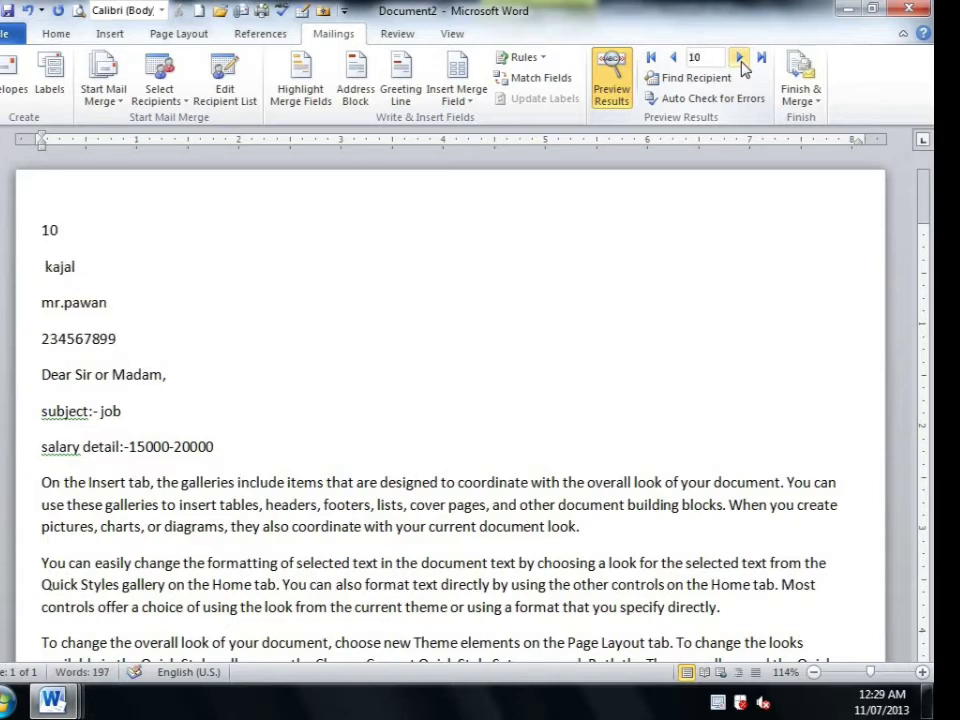
{"action": "left_click", "coordinate": [674, 58]}
{"action": "left_click", "coordinate": [674, 58]}
{"action": "left_click", "coordinate": [674, 58]}
{"action": "left_click", "coordinate": [674, 58]}
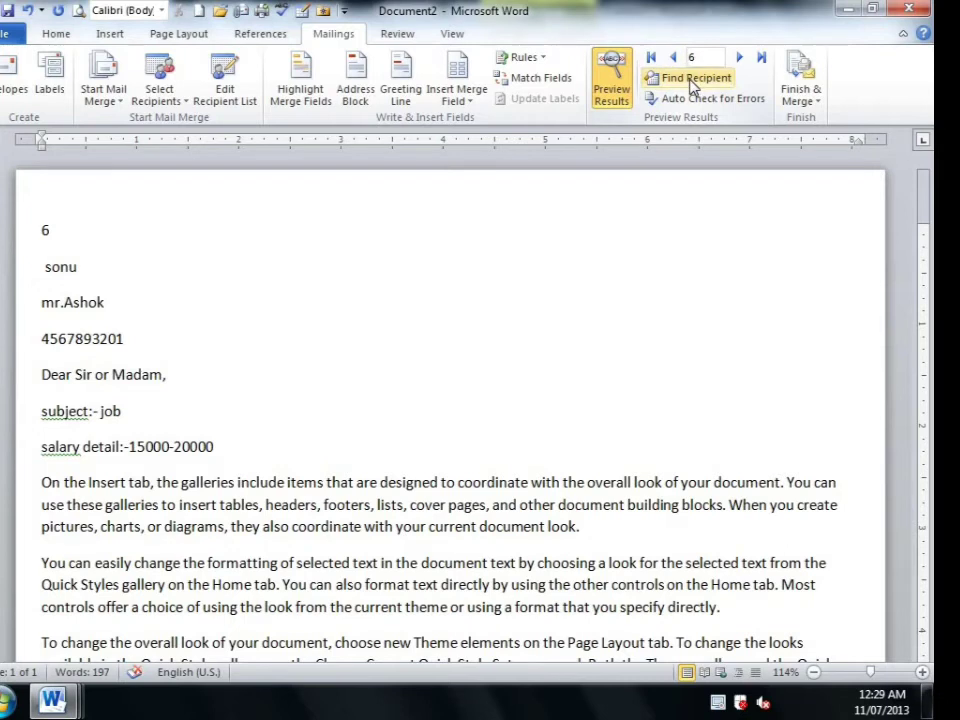
{"action": "left_click", "coordinate": [740, 59]}
{"action": "left_click", "coordinate": [740, 59]}
{"action": "left_click", "coordinate": [740, 59]}
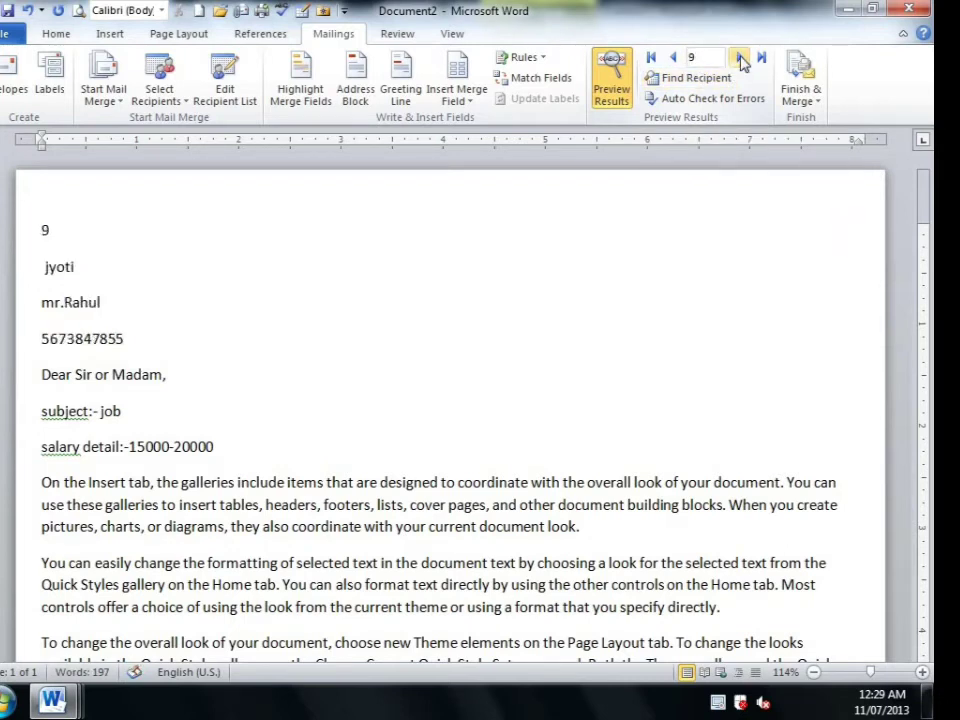
- Search the recipient list for 'so' and jump to the matching record 6
{"action": "left_click", "coordinate": [697, 79]}
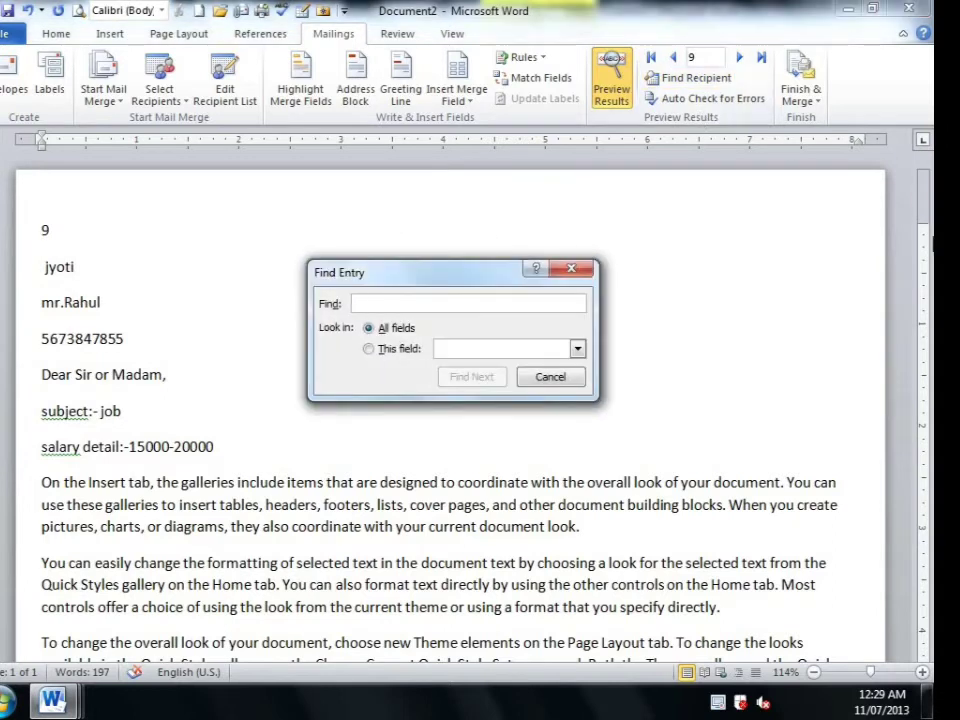
{"action": "type", "text": "sonu"}
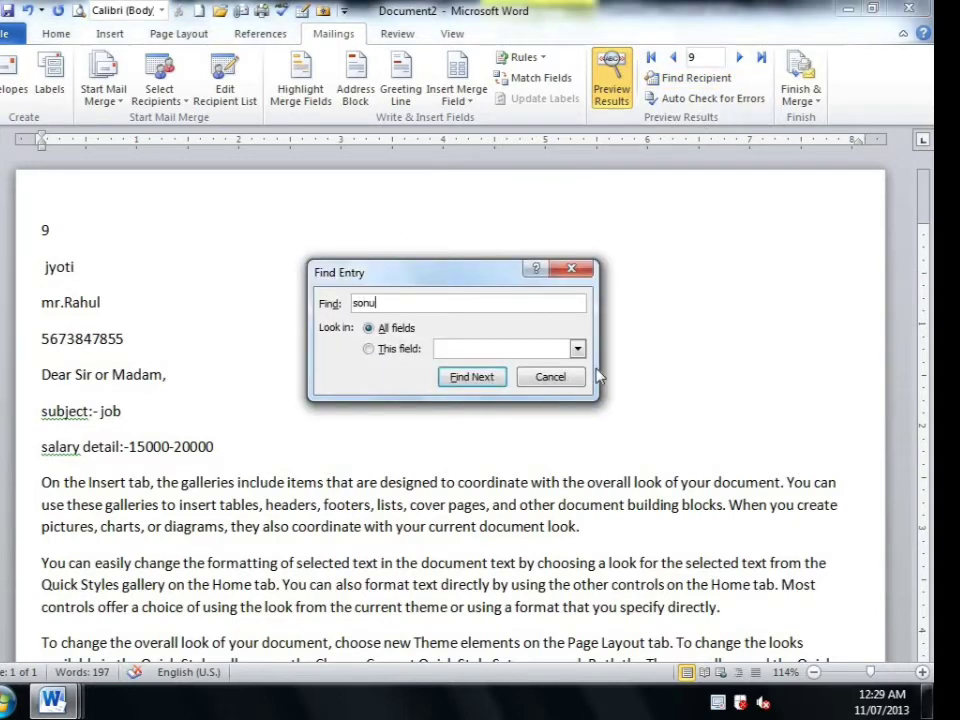
{"action": "left_click", "coordinate": [489, 384]}
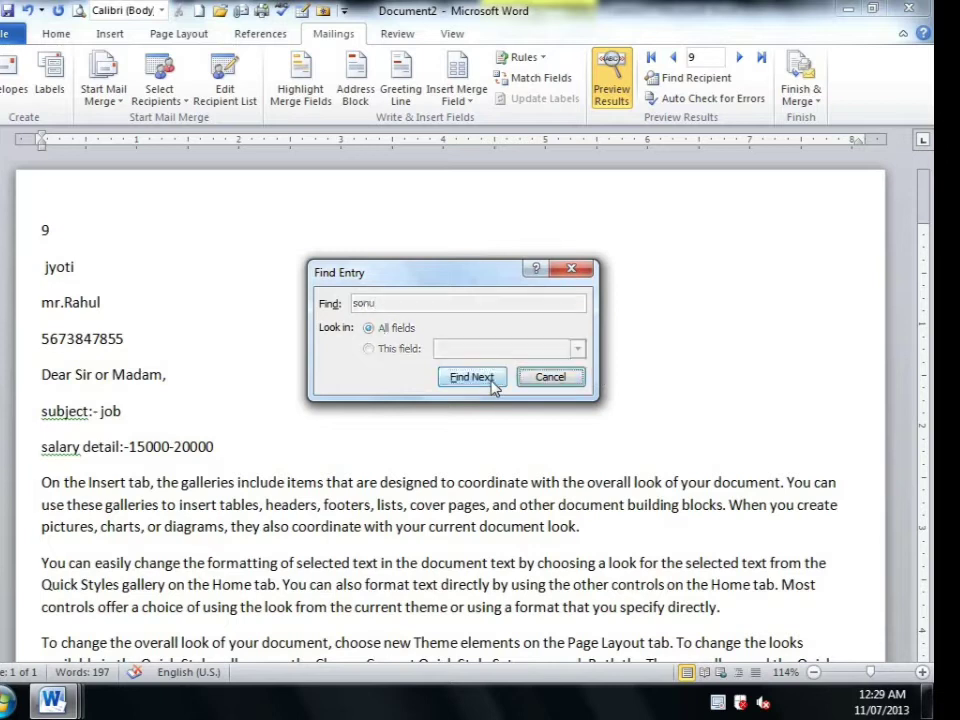
{"action": "left_click", "coordinate": [551, 378]}
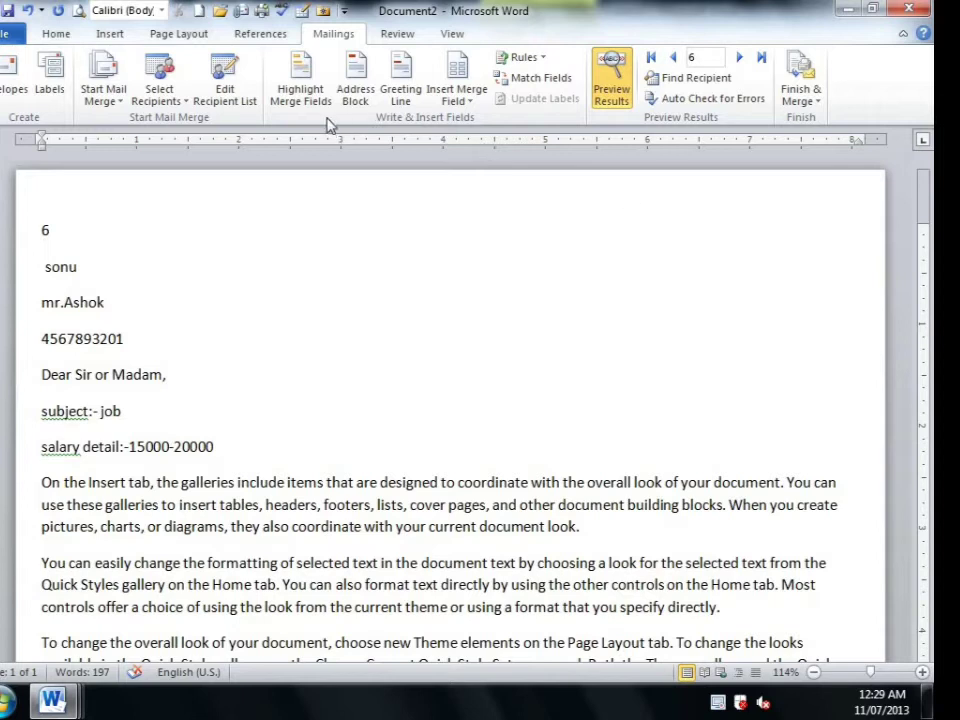
- Open and cancel the Address Block settings, then toggle merge field highlighting on and off
{"action": "left_click", "coordinate": [357, 92]}
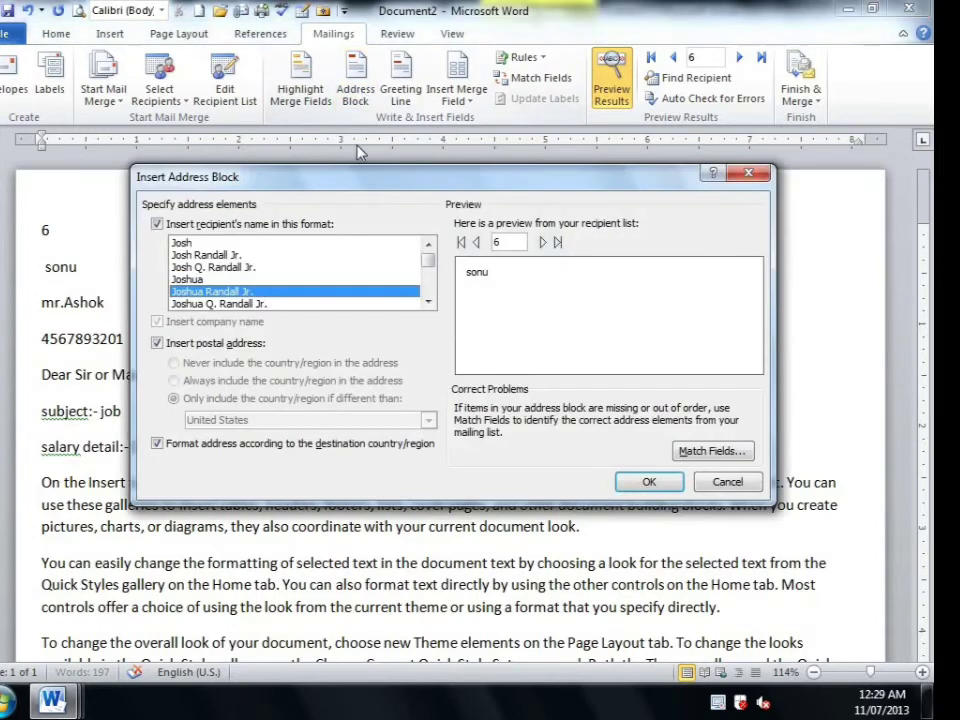
{"action": "left_click", "coordinate": [763, 178]}
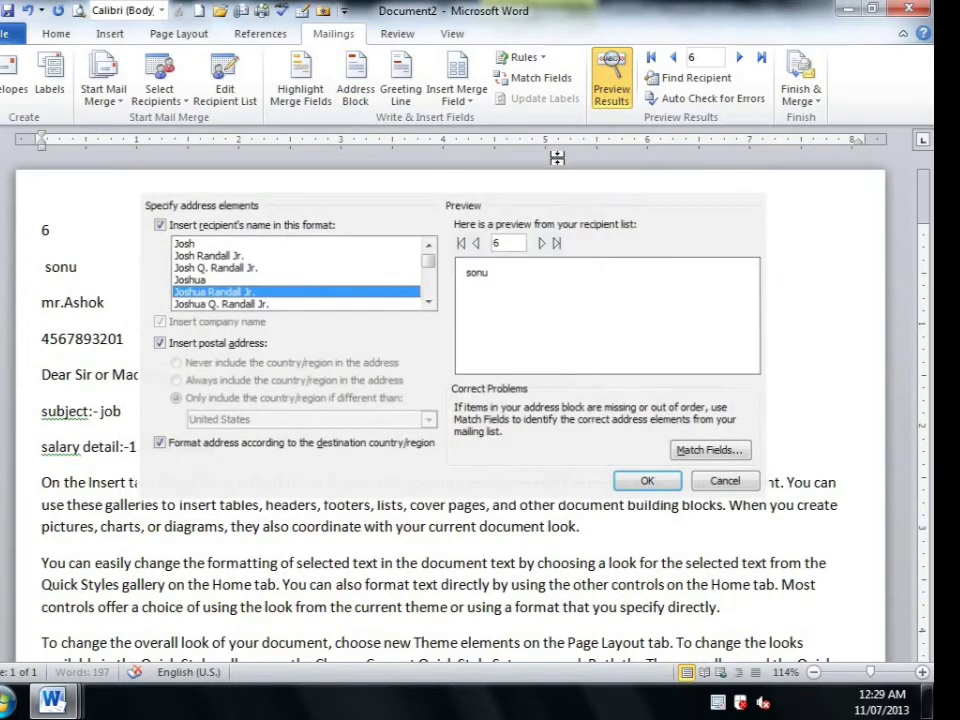
{"action": "left_click", "coordinate": [300, 85]}
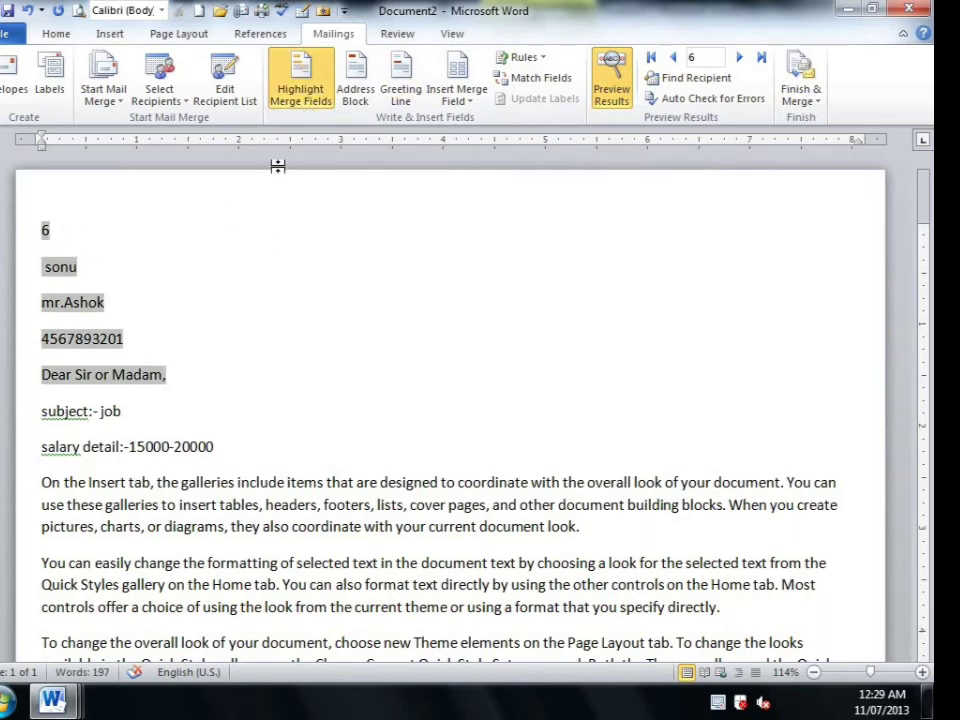
{"action": "left_click", "coordinate": [314, 100]}
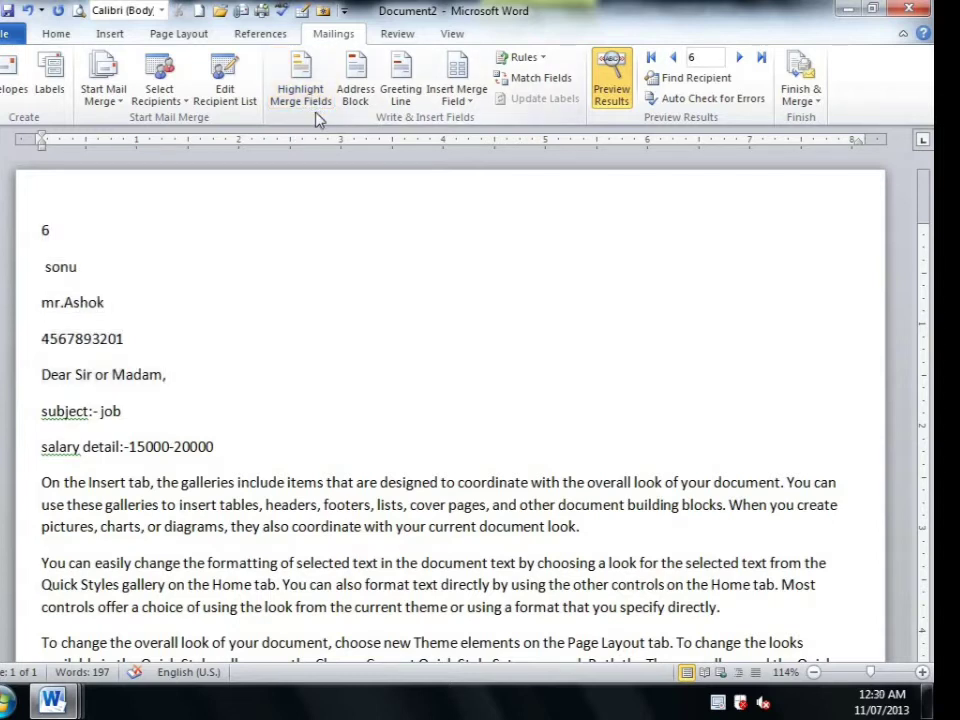
- Exclude recipients 1, 3, 4 and 6 from the merge recipient list
{"action": "left_click", "coordinate": [225, 90]}
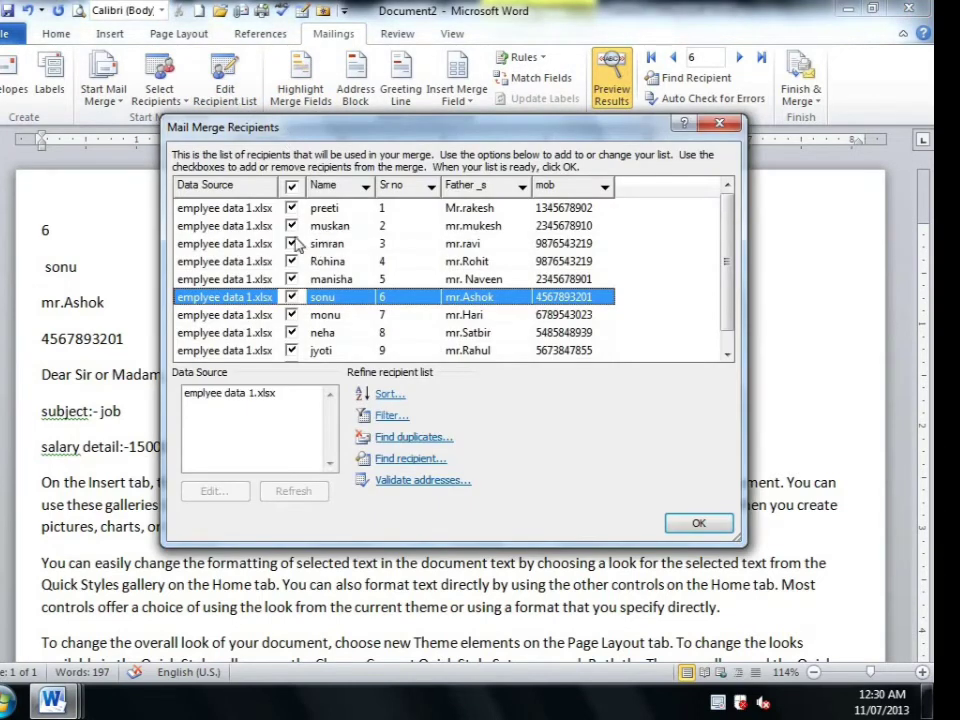
{"action": "left_click", "coordinate": [291, 208]}
{"action": "left_click", "coordinate": [291, 243]}
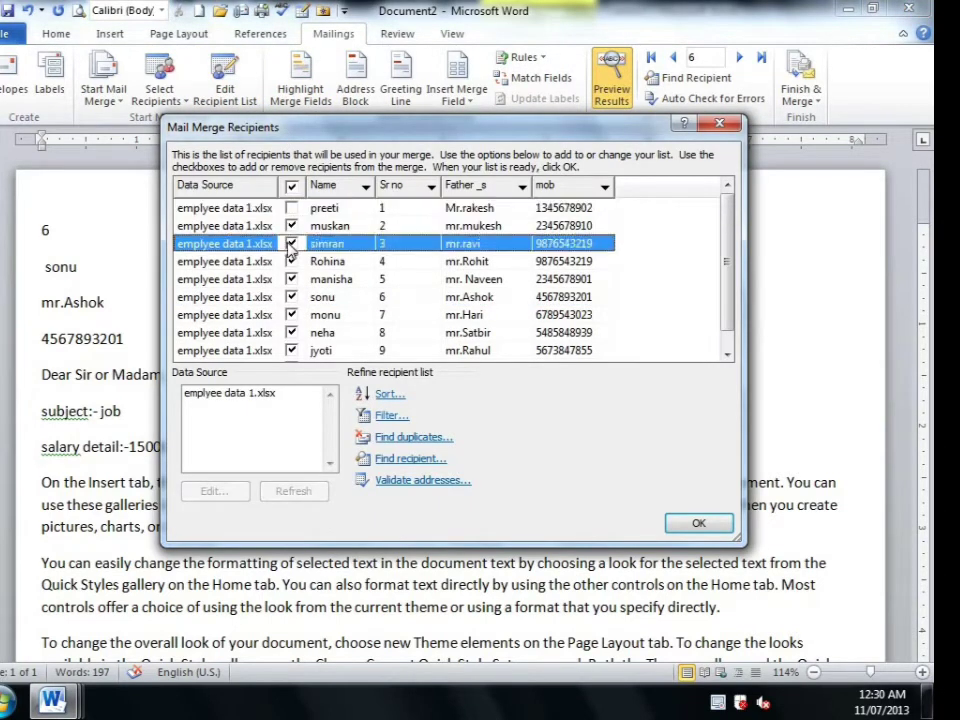
{"action": "left_click", "coordinate": [291, 261]}
{"action": "left_click", "coordinate": [291, 297]}
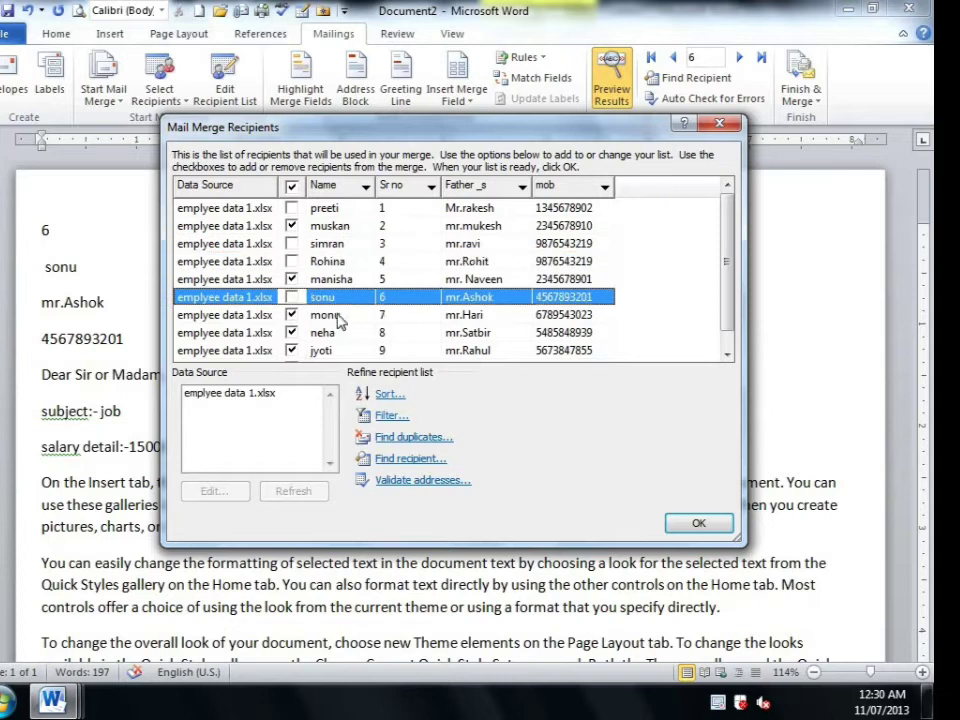
{"action": "left_click", "coordinate": [699, 525]}
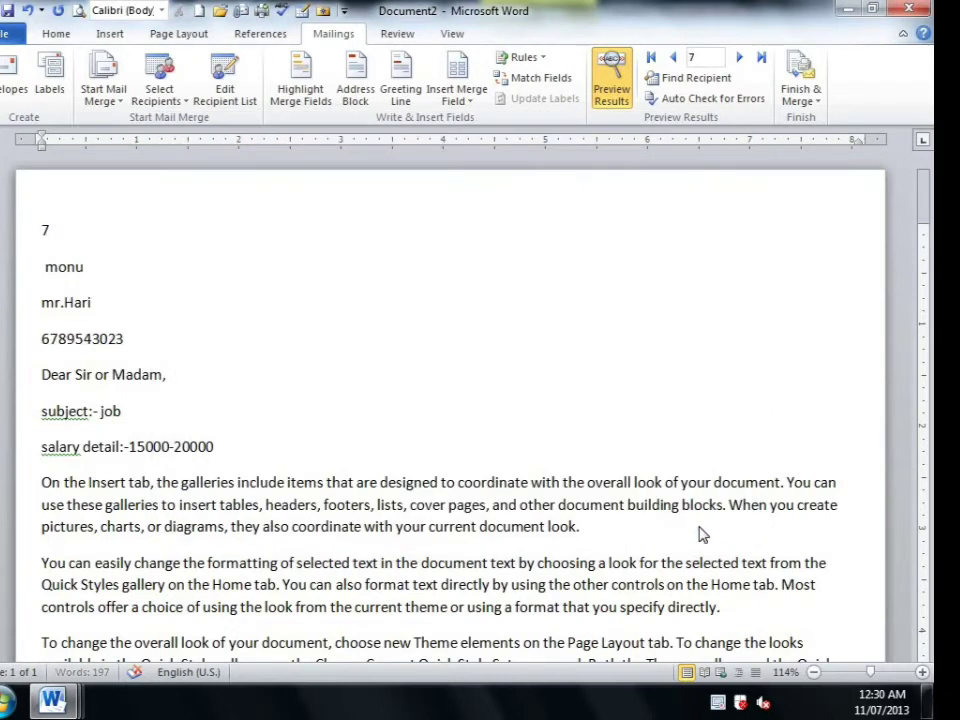
- Step through the previewed letters to recipient record 7
{"action": "left_click", "coordinate": [739, 58]}
{"action": "left_click", "coordinate": [739, 58]}
{"action": "left_click", "coordinate": [739, 58]}
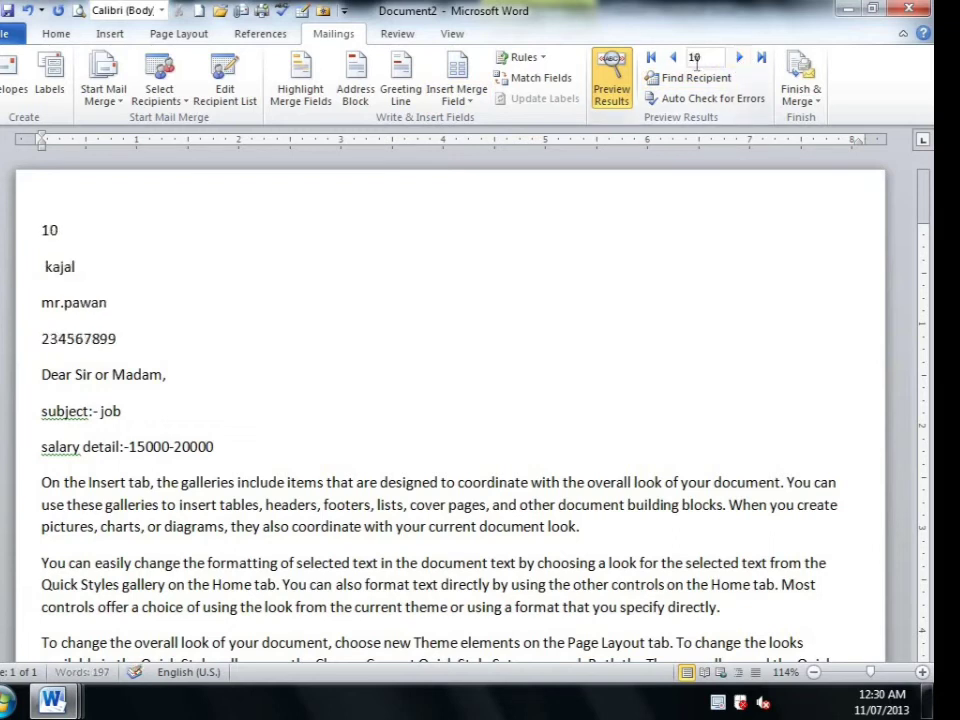
{"action": "left_click", "coordinate": [673, 58]}
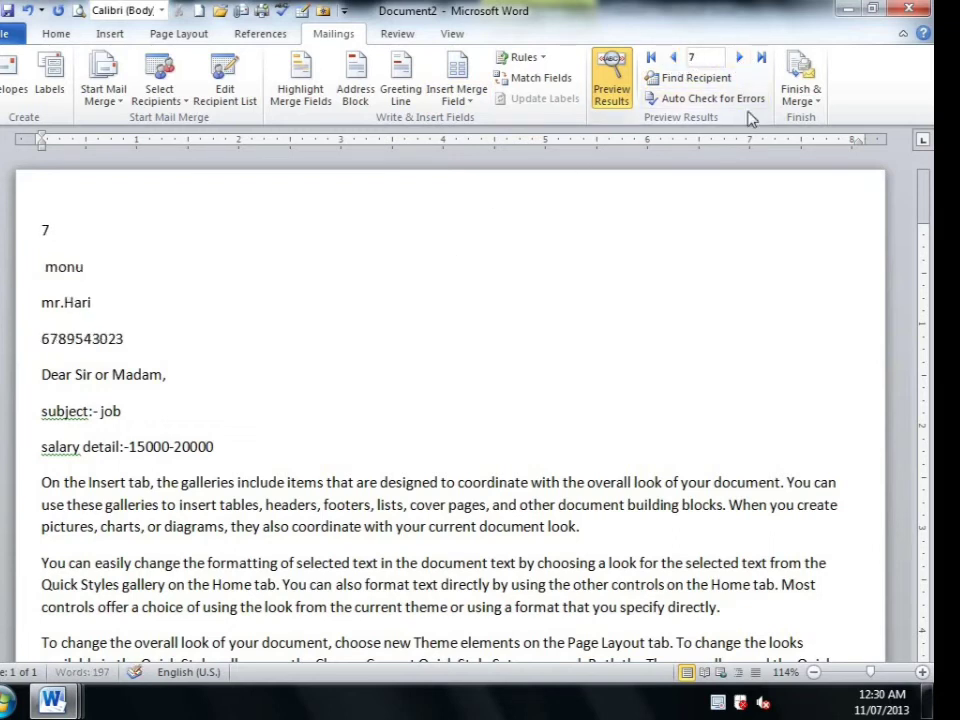
- Merge all records into individual letters in a new Letters1 document and maximize it
{"action": "left_click", "coordinate": [798, 98]}
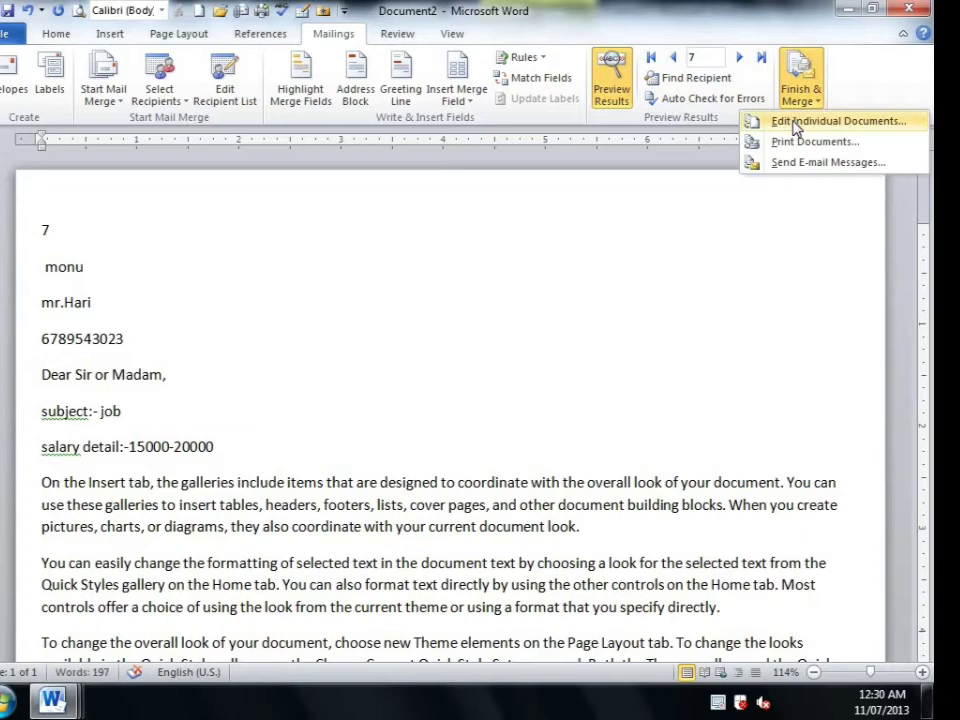
{"action": "left_click", "coordinate": [800, 121]}
{"action": "left_click", "coordinate": [440, 386]}
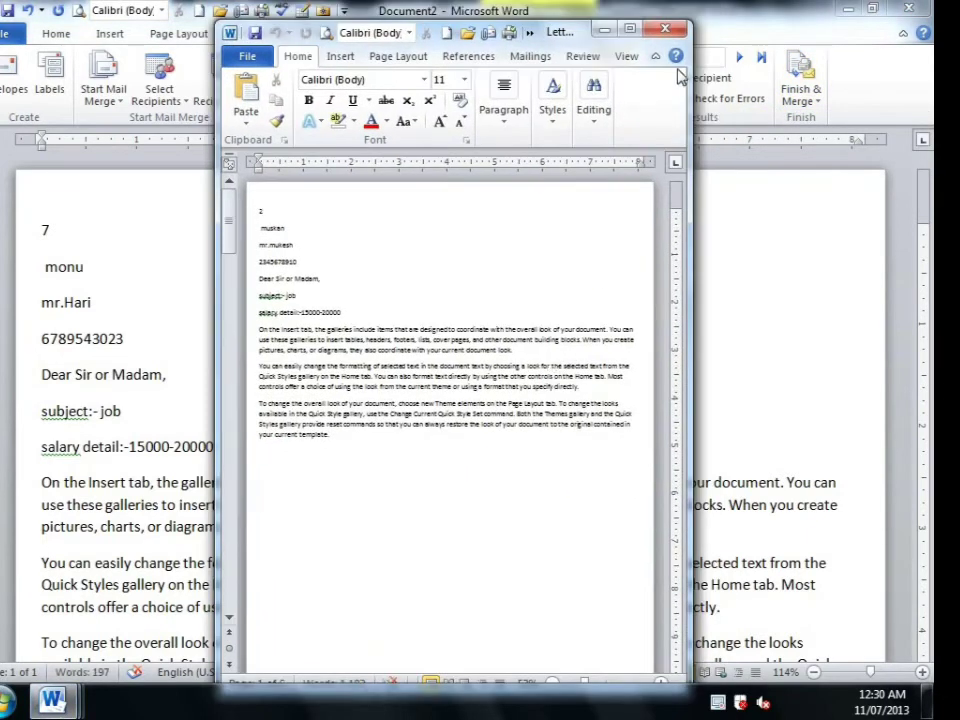
{"action": "left_click", "coordinate": [629, 28]}
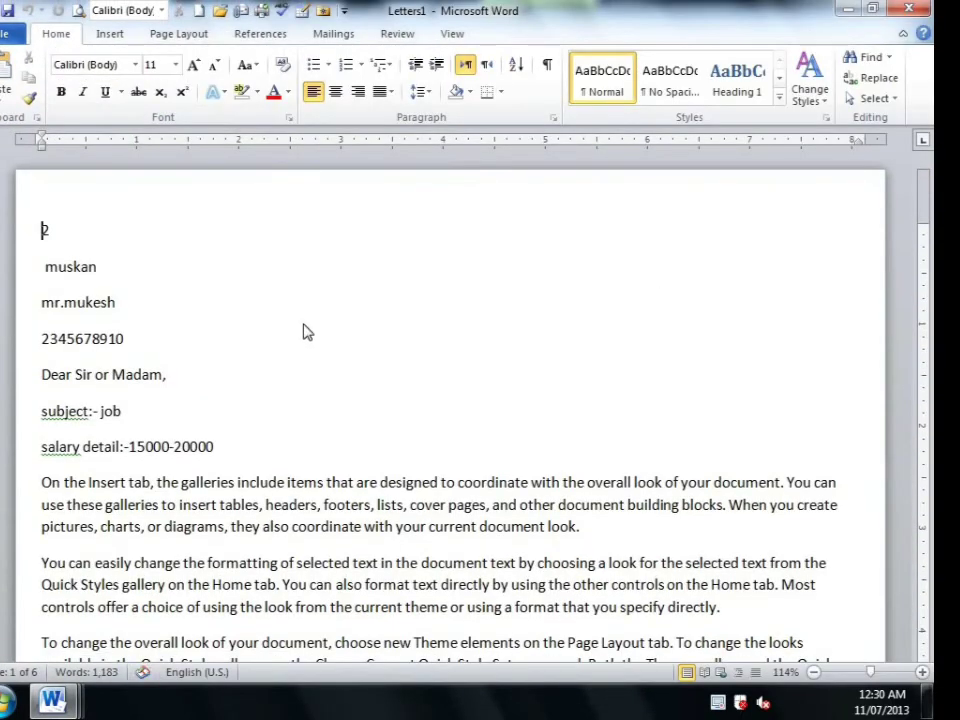
- Scroll through the six merged letters, then close Letters1
{"action": "scroll", "coordinate": [296, 377], "scroll_direction": "down", "scroll_amount": 5}
{"action": "scroll", "coordinate": [302, 385], "scroll_direction": "down", "scroll_amount": 3}
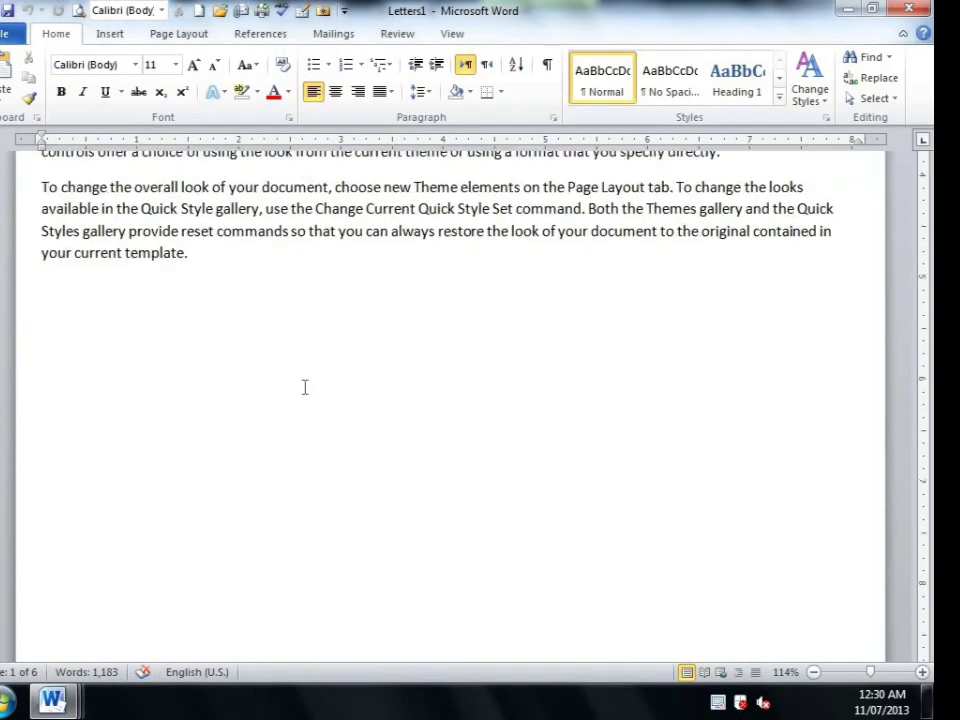
{"action": "scroll", "coordinate": [304, 388], "scroll_direction": "down", "scroll_amount": 3}
{"action": "scroll", "coordinate": [311, 388], "scroll_direction": "down", "scroll_amount": 3}
{"action": "scroll", "coordinate": [332, 414], "scroll_direction": "down", "scroll_amount": 3}
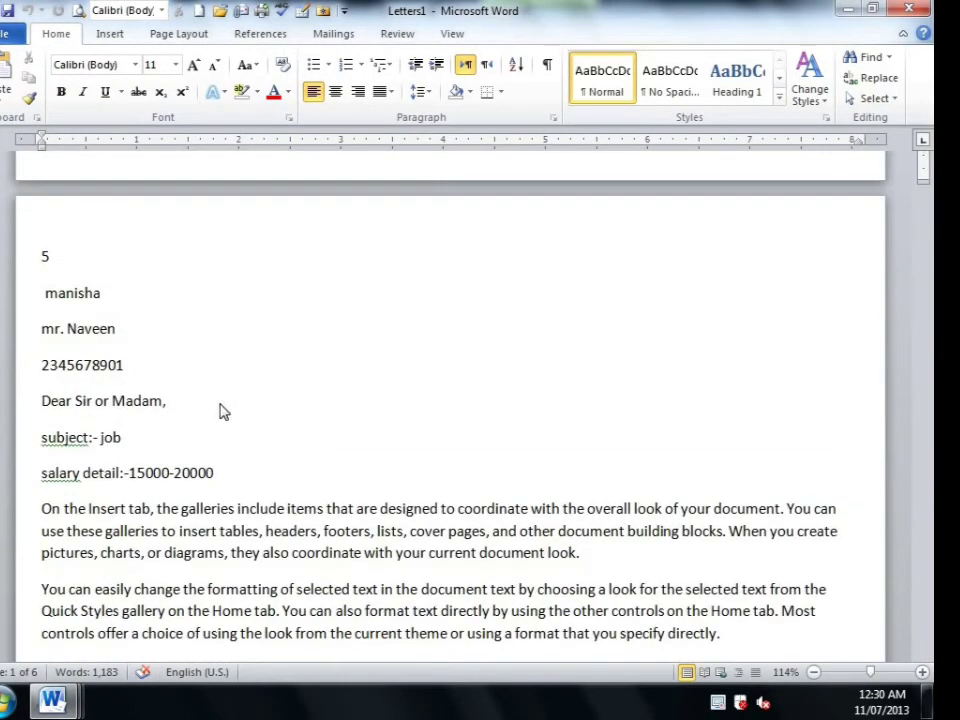
{"action": "scroll", "coordinate": [232, 409], "scroll_direction": "up", "scroll_amount": 1}
{"action": "scroll", "coordinate": [245, 403], "scroll_direction": "down", "scroll_amount": 10}
{"action": "scroll", "coordinate": [240, 385], "scroll_direction": "up", "scroll_amount": 4}
{"action": "scroll", "coordinate": [232, 375], "scroll_direction": "up", "scroll_amount": 3}
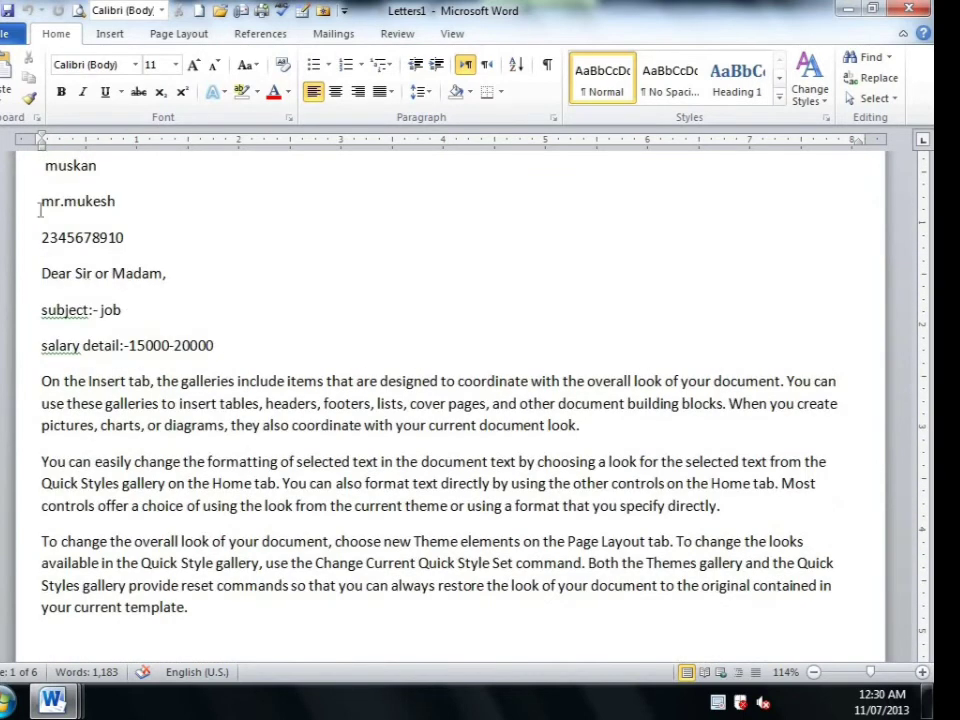
{"action": "scroll", "coordinate": [80, 290], "scroll_direction": "up", "scroll_amount": 2}
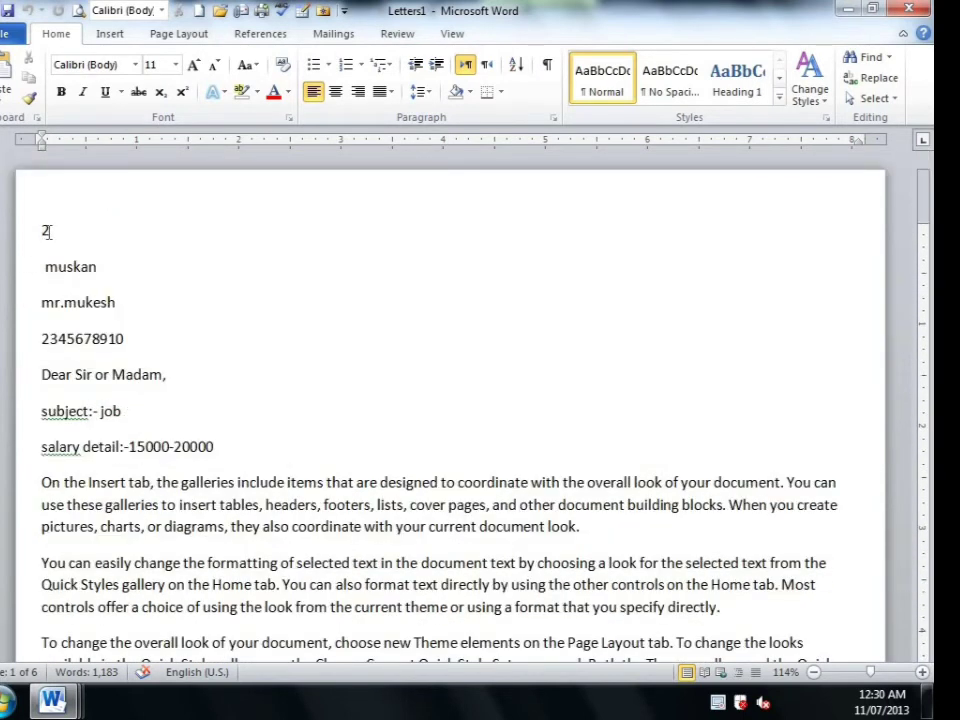
{"action": "scroll", "coordinate": [104, 413], "scroll_direction": "down", "scroll_amount": 5}
{"action": "scroll", "coordinate": [104, 413], "scroll_direction": "down", "scroll_amount": 5}
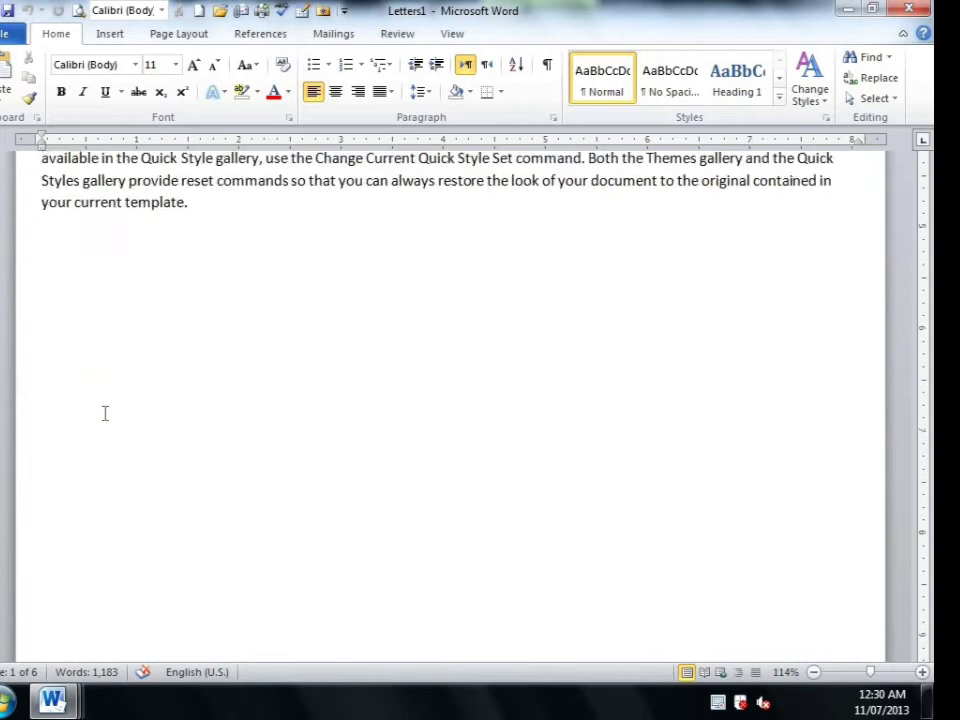
{"action": "scroll", "coordinate": [104, 413], "scroll_direction": "down", "scroll_amount": 3}
{"action": "scroll", "coordinate": [108, 415], "scroll_direction": "down", "scroll_amount": 3}
{"action": "scroll", "coordinate": [69, 403], "scroll_direction": "down", "scroll_amount": 3}
{"action": "scroll", "coordinate": [122, 443], "scroll_direction": "down", "scroll_amount": 6}
{"action": "scroll", "coordinate": [122, 443], "scroll_direction": "down", "scroll_amount": 15}
{"action": "scroll", "coordinate": [122, 443], "scroll_direction": "down", "scroll_amount": 15}
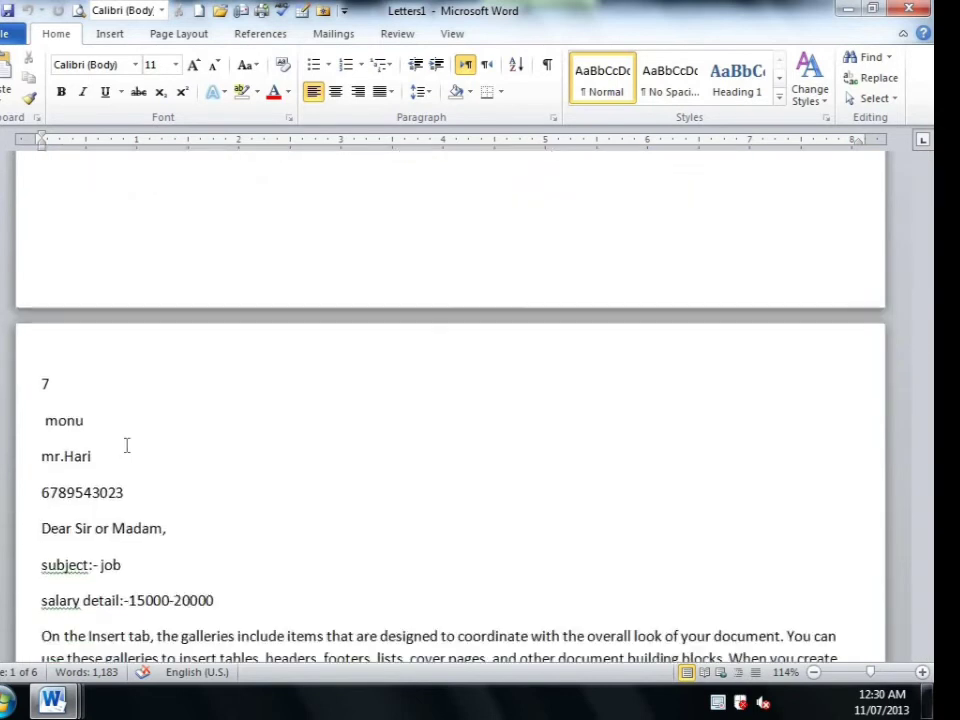
{"action": "scroll", "coordinate": [127, 445], "scroll_direction": "down", "scroll_amount": 2}
{"action": "scroll", "coordinate": [104, 419], "scroll_direction": "down", "scroll_amount": 4}
{"action": "scroll", "coordinate": [118, 422], "scroll_direction": "down", "scroll_amount": 9}
{"action": "scroll", "coordinate": [120, 426], "scroll_direction": "down", "scroll_amount": 4}
{"action": "scroll", "coordinate": [120, 426], "scroll_direction": "down", "scroll_amount": 7}
{"action": "scroll", "coordinate": [121, 425], "scroll_direction": "down", "scroll_amount": 4}
{"action": "scroll", "coordinate": [122, 424], "scroll_direction": "down", "scroll_amount": 4}
{"action": "scroll", "coordinate": [122, 424], "scroll_direction": "down", "scroll_amount": 4}
{"action": "scroll", "coordinate": [122, 424], "scroll_direction": "down", "scroll_amount": 4}
{"action": "scroll", "coordinate": [130, 430], "scroll_direction": "down", "scroll_amount": 7}
{"action": "scroll", "coordinate": [133, 420], "scroll_direction": "down", "scroll_amount": 9}
{"action": "scroll", "coordinate": [133, 418], "scroll_direction": "down", "scroll_amount": 8}
{"action": "scroll", "coordinate": [135, 422], "scroll_direction": "down", "scroll_amount": 8}
{"action": "scroll", "coordinate": [137, 426], "scroll_direction": "down", "scroll_amount": 5}
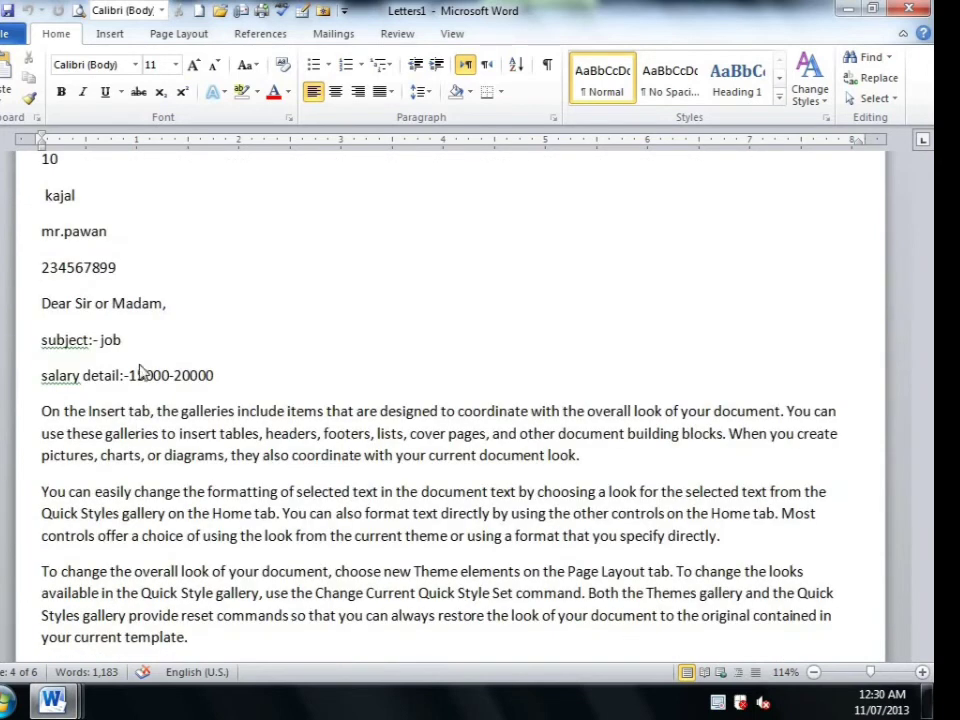
{"action": "left_click", "coordinate": [918, 10]}
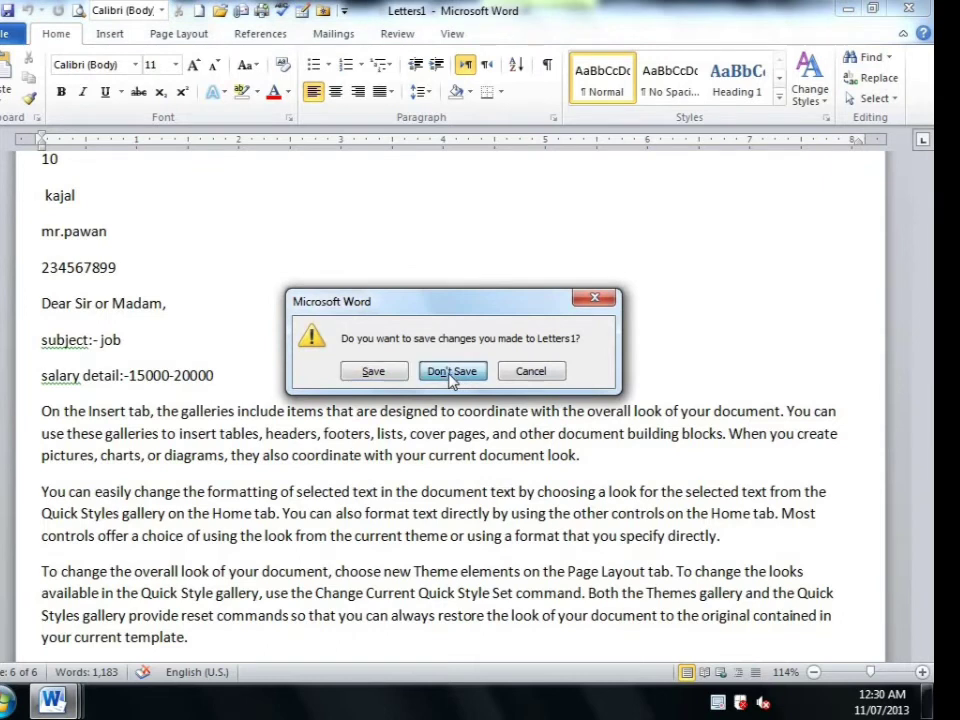
- Discard Letters1 unsaved, then start a print merge of all records and cancel printing
{"action": "left_click", "coordinate": [456, 371]}
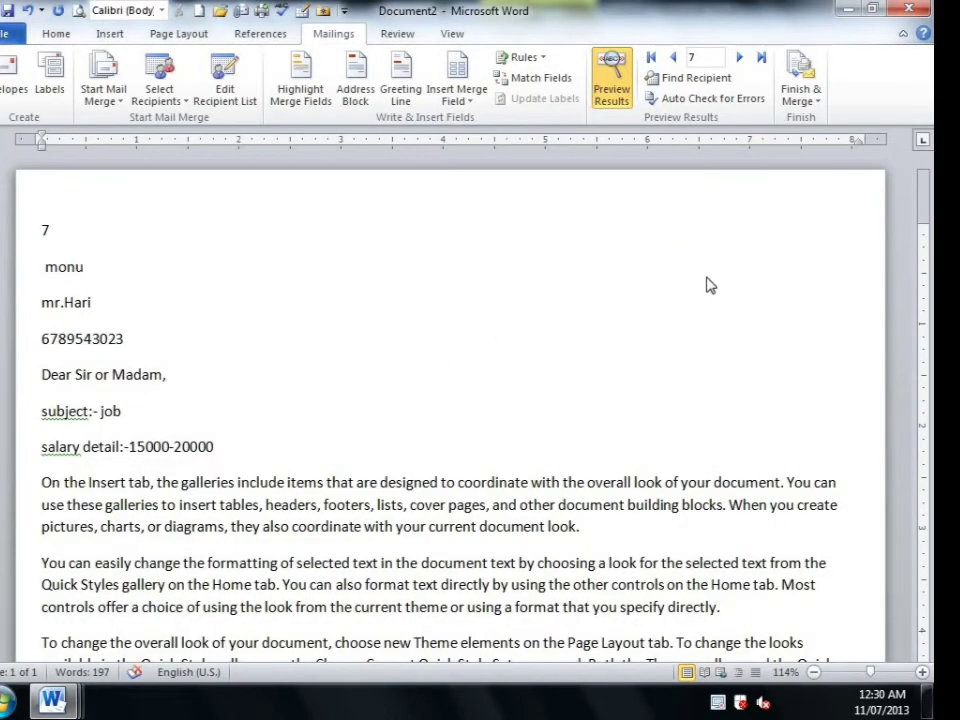
{"action": "left_click", "coordinate": [799, 100]}
{"action": "left_click", "coordinate": [790, 143]}
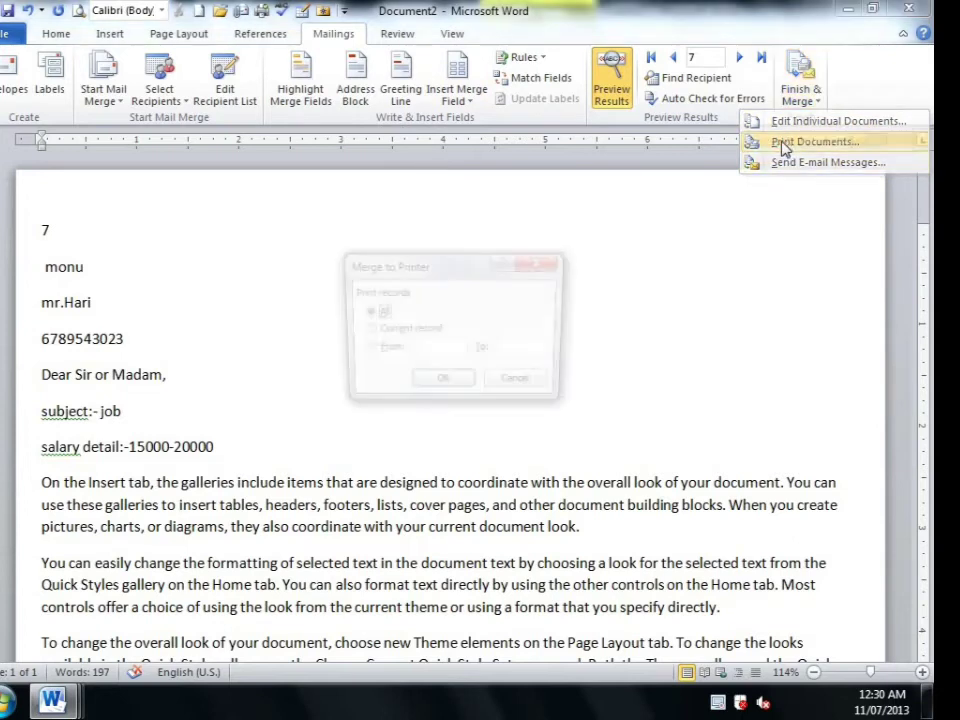
{"action": "left_click", "coordinate": [430, 388]}
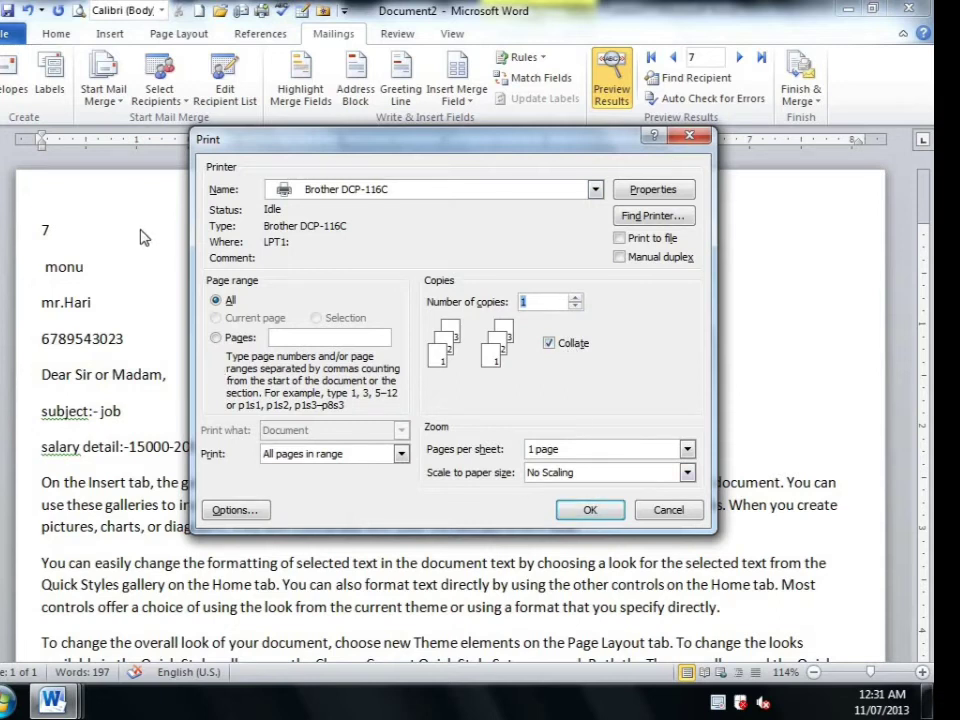
{"action": "left_click", "coordinate": [661, 514]}
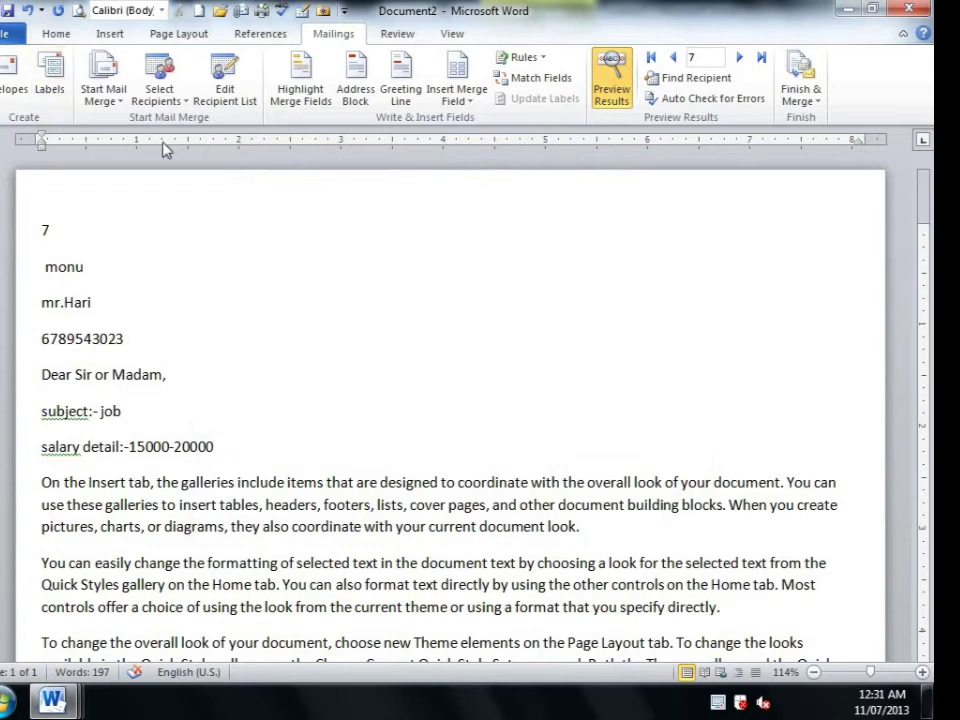
- Start a new recipient list and enter title, first and last name, company c-tec and address line 1
{"action": "left_click", "coordinate": [99, 100]}
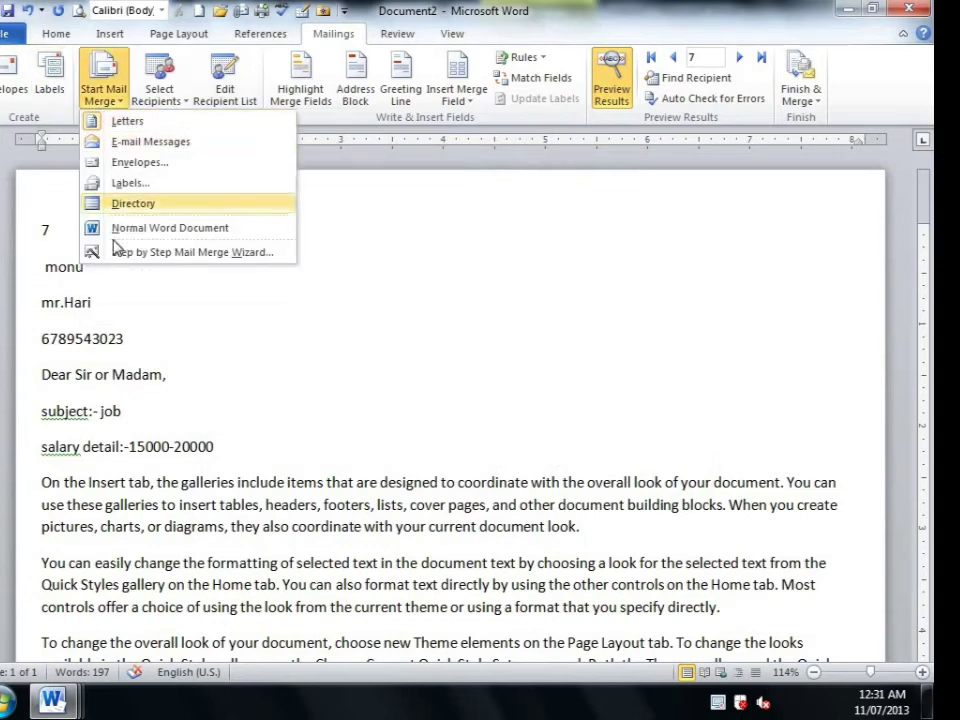
{"action": "left_click", "coordinate": [162, 86]}
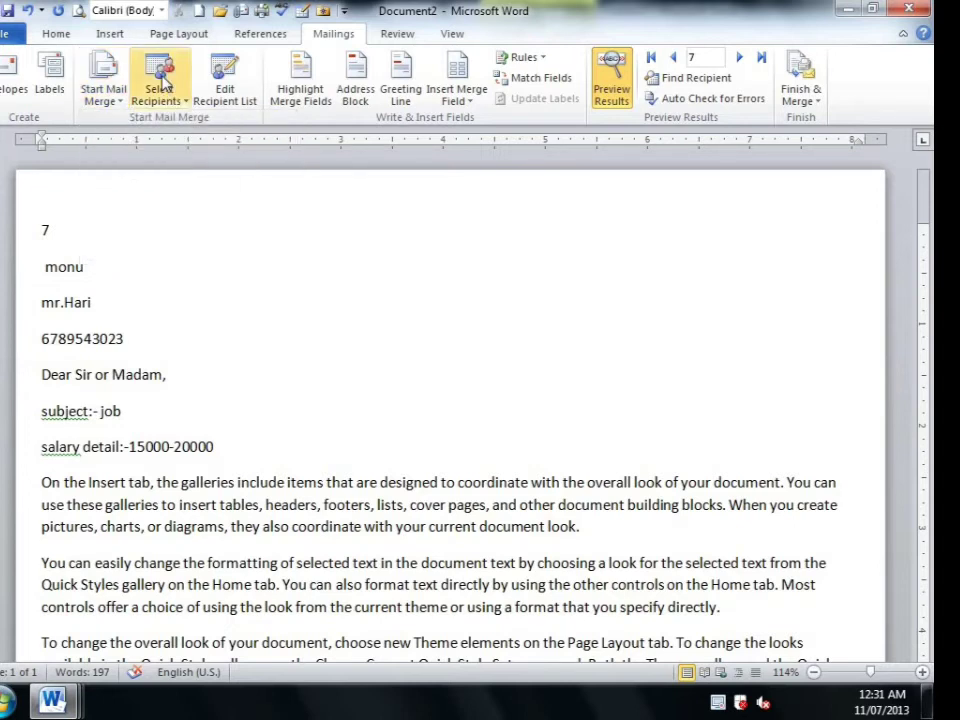
{"action": "left_click", "coordinate": [162, 90]}
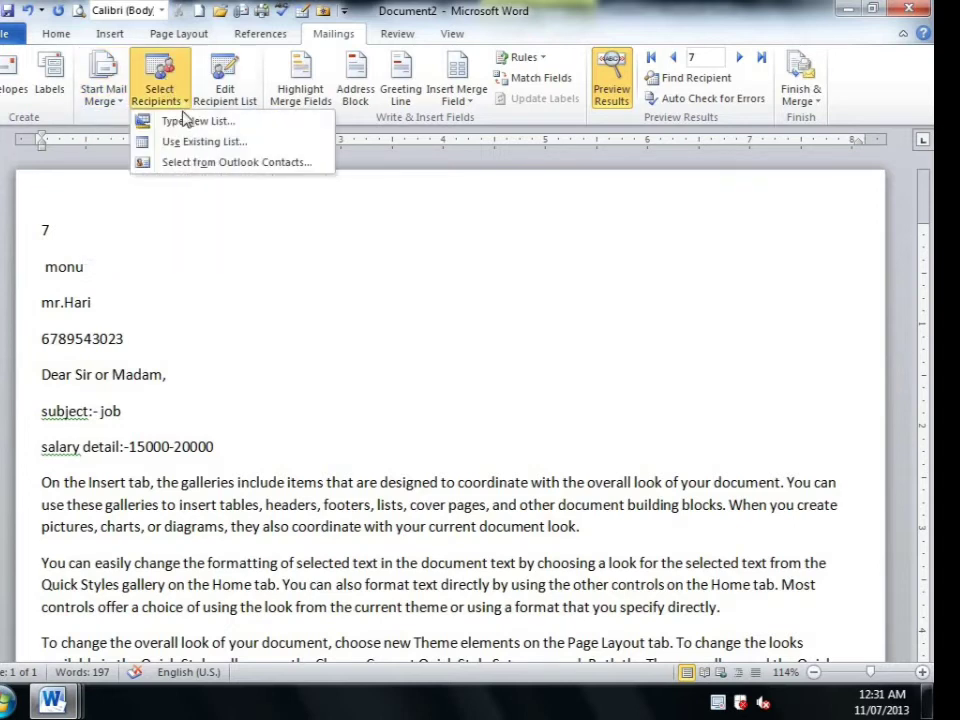
{"action": "left_click", "coordinate": [187, 120]}
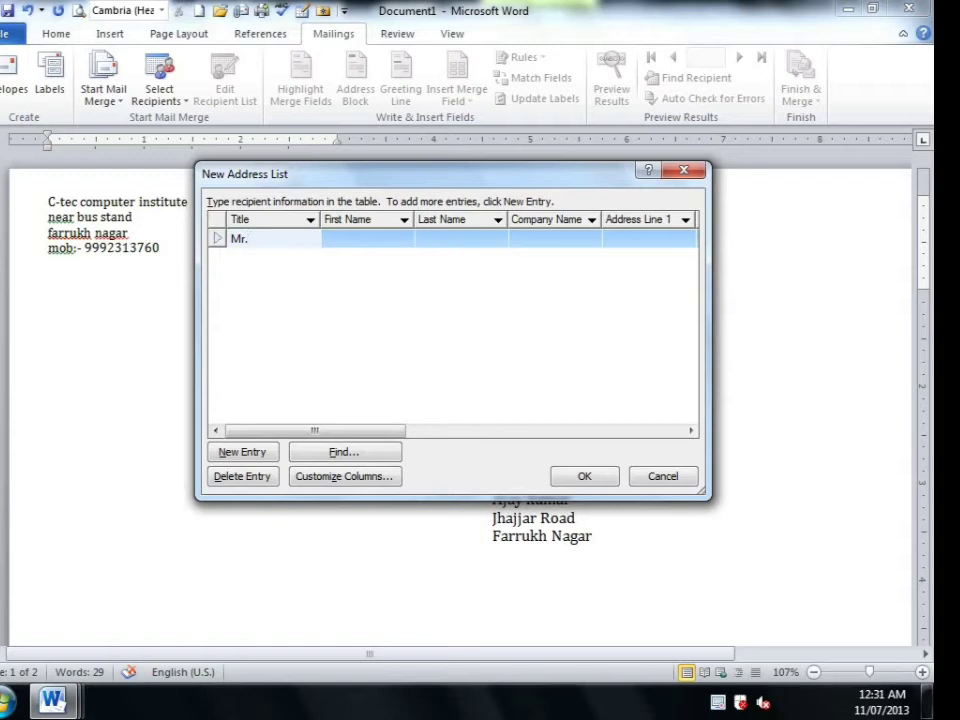
{"action": "key", "text": "Tab"}
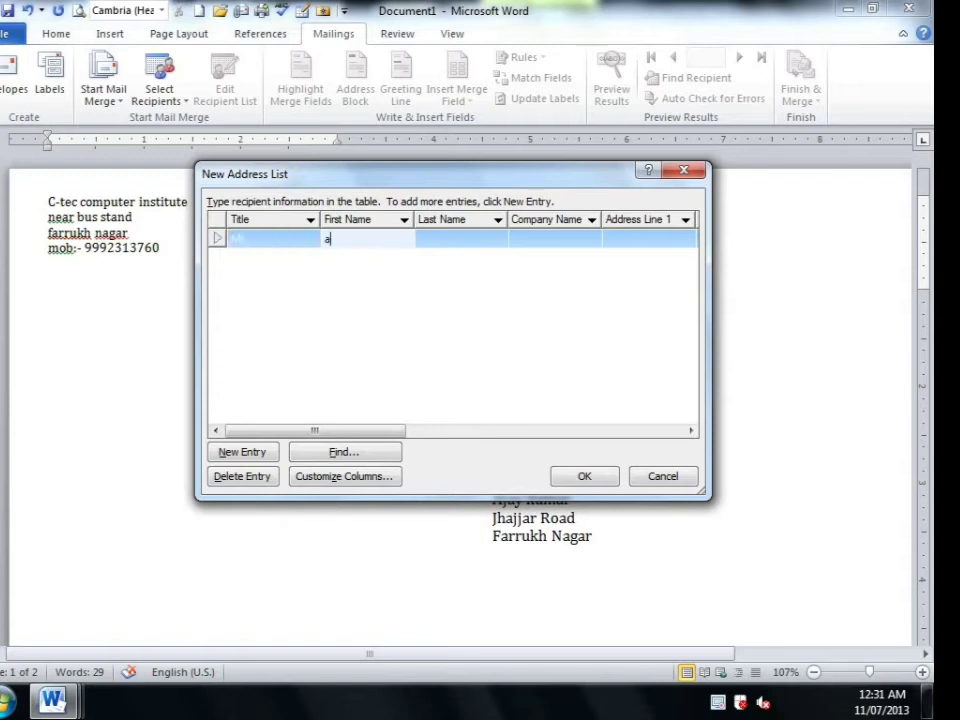
{"action": "key", "text": "Tab"}
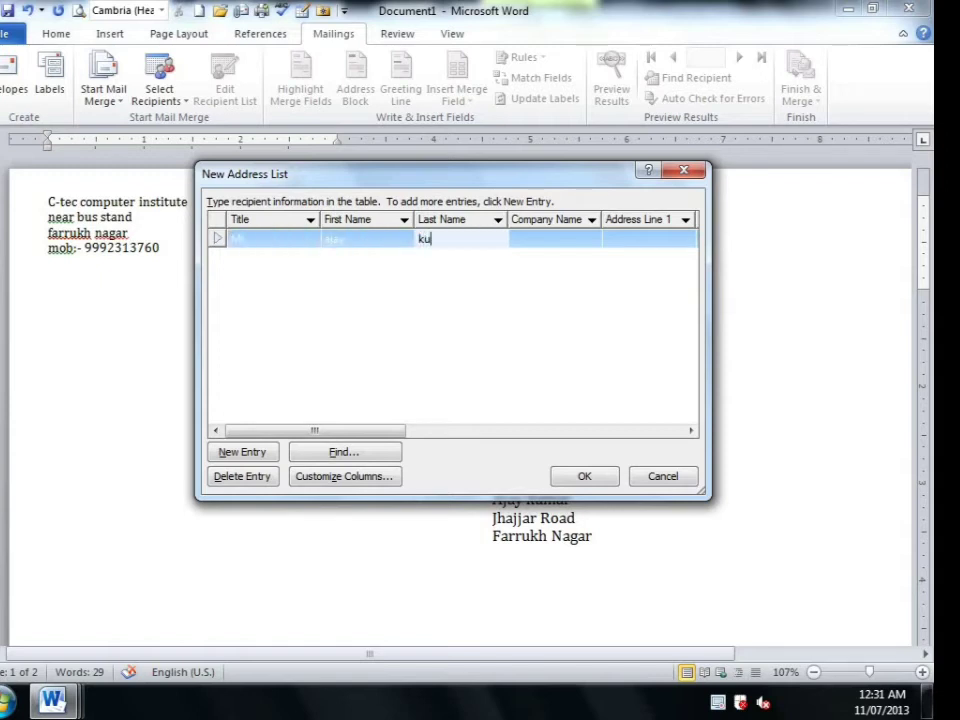
{"action": "key", "text": "Tab"}
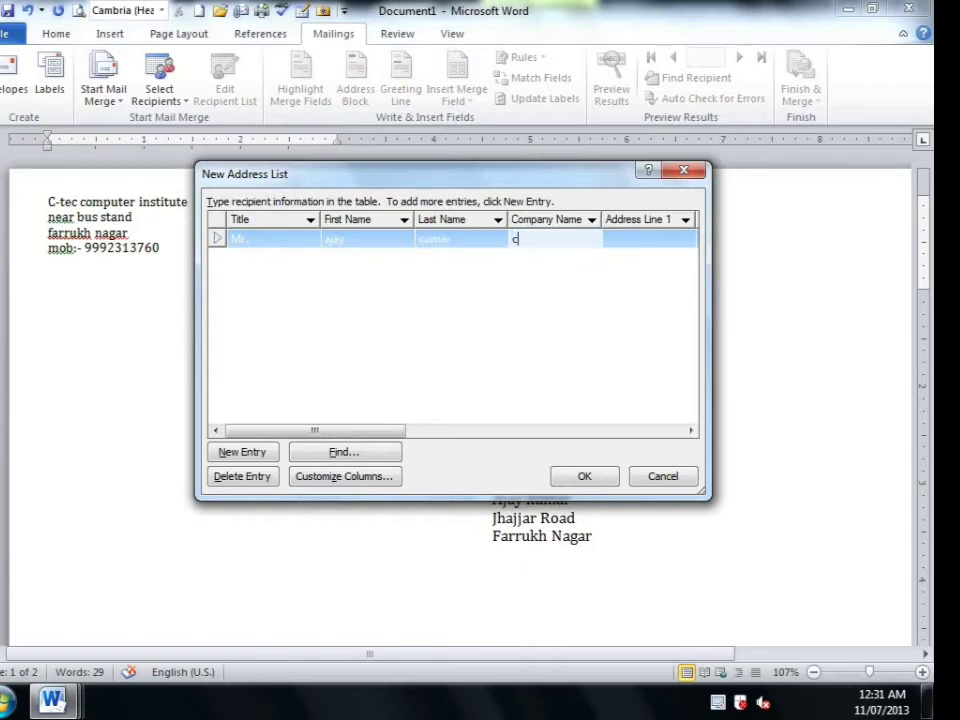
{"action": "key", "text": "Tab"}
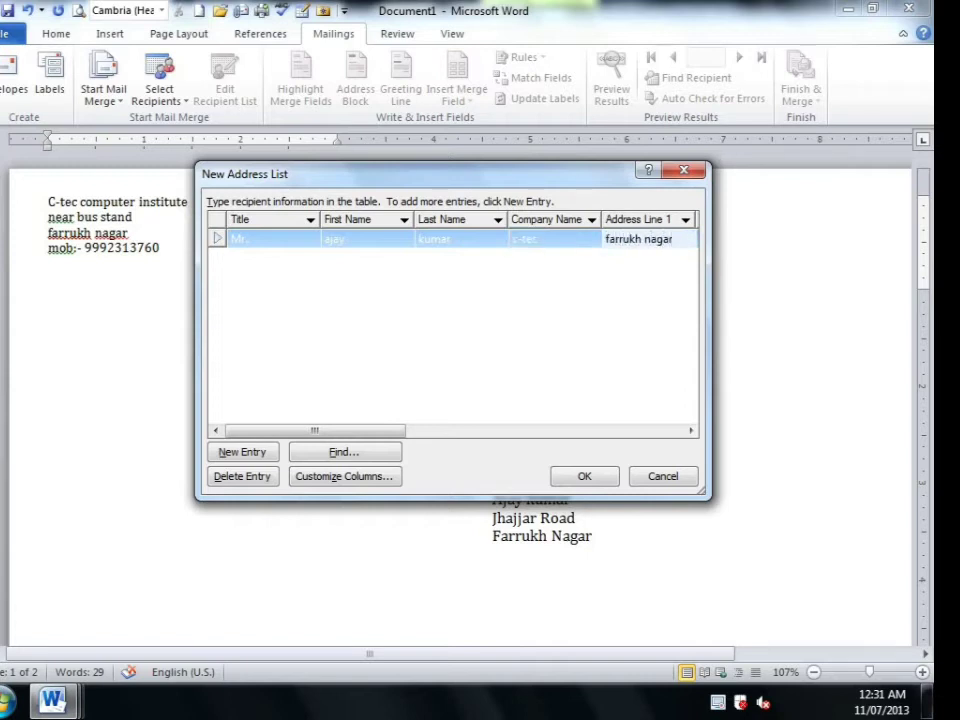
{"action": "key", "text": "Tab"}
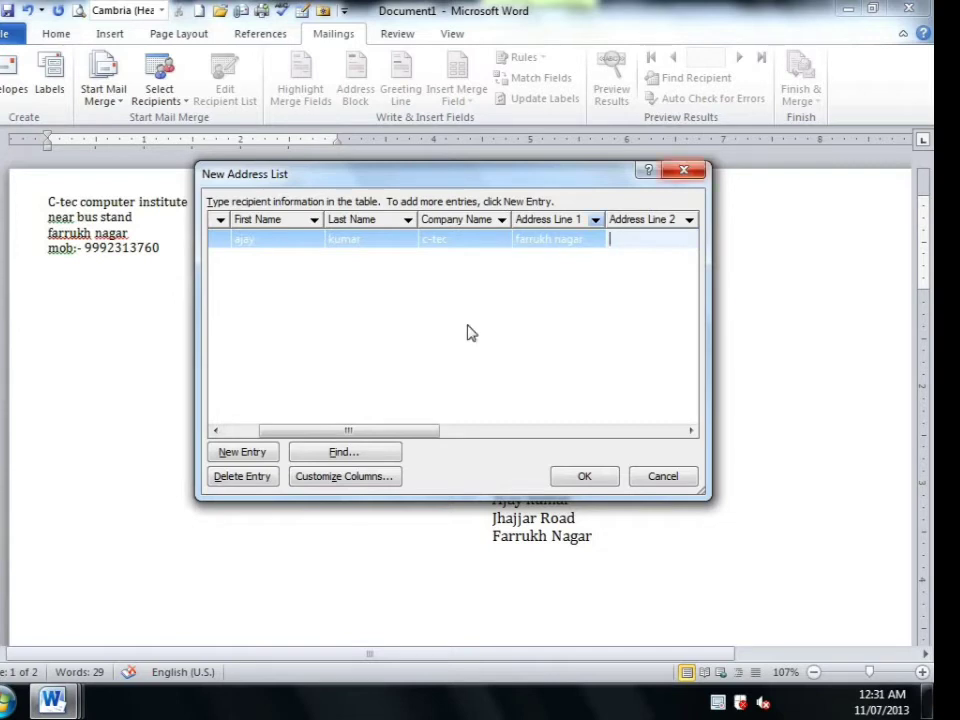
- In Customize Columns, delete the Address Line 2 field
{"action": "left_click", "coordinate": [349, 477]}
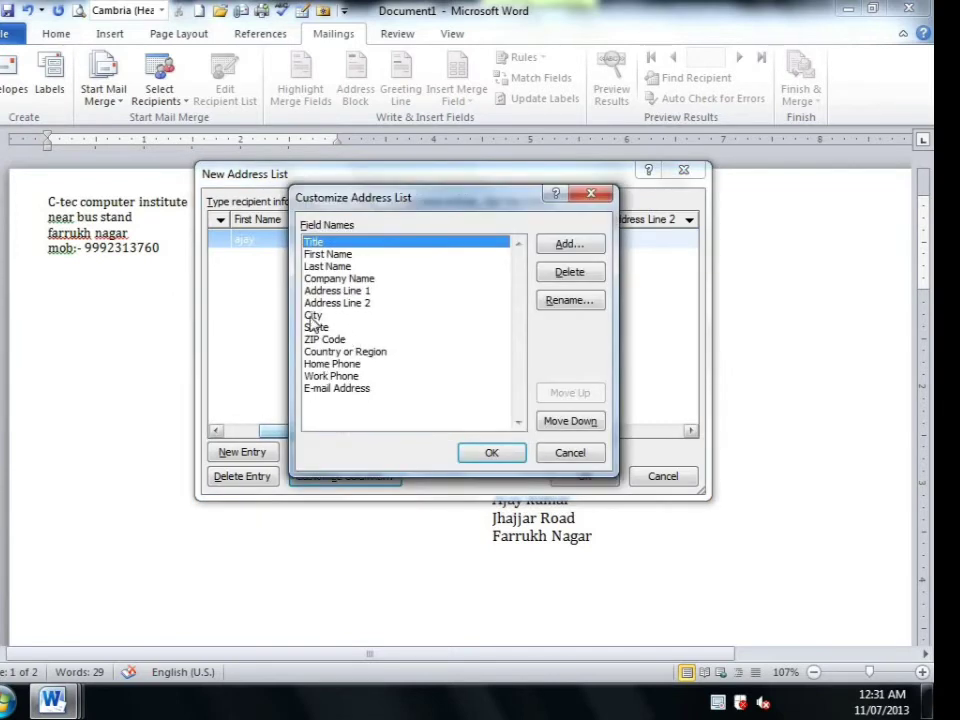
{"action": "left_click", "coordinate": [370, 303]}
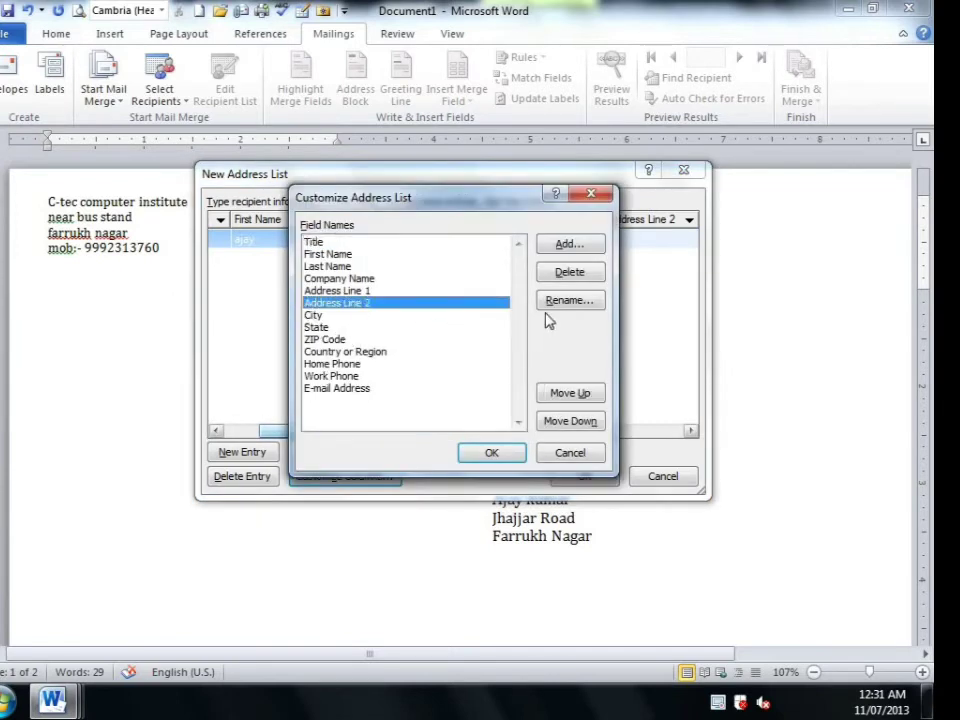
{"action": "left_click", "coordinate": [569, 300]}
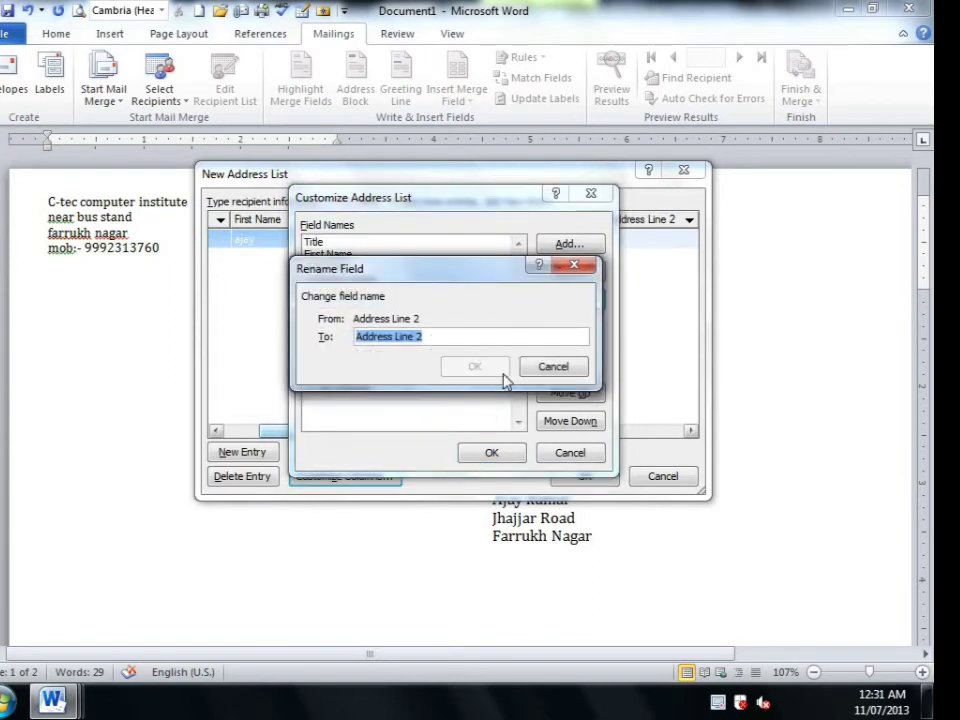
{"action": "left_click", "coordinate": [558, 367]}
{"action": "left_click", "coordinate": [580, 276]}
{"action": "left_click", "coordinate": [433, 395]}
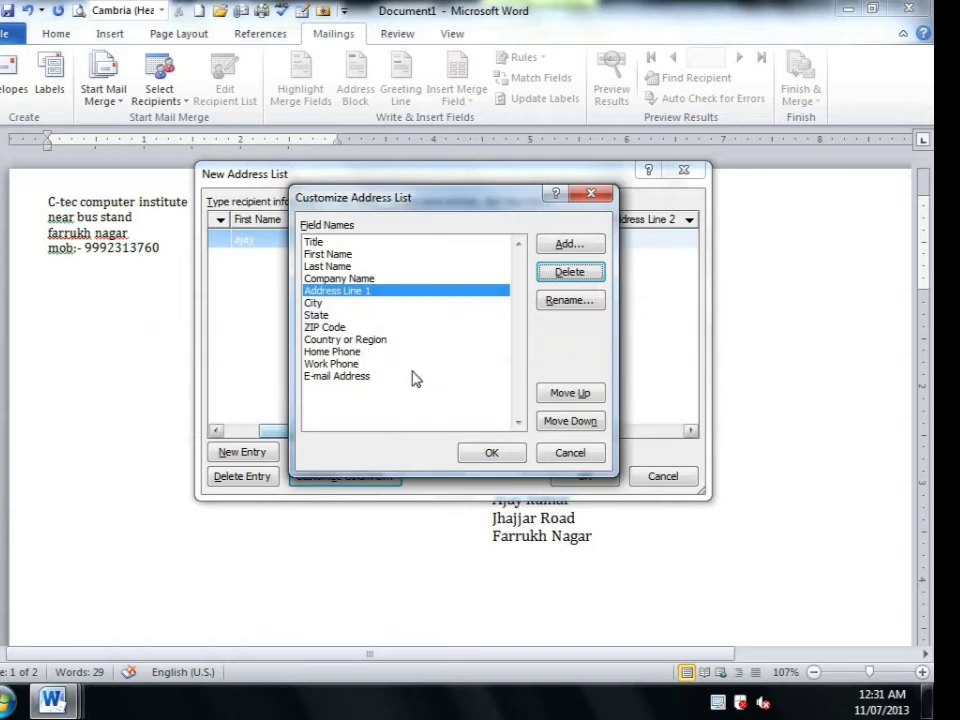
- Rename the ZIP Code field to PIN Code
{"action": "left_click", "coordinate": [325, 328]}
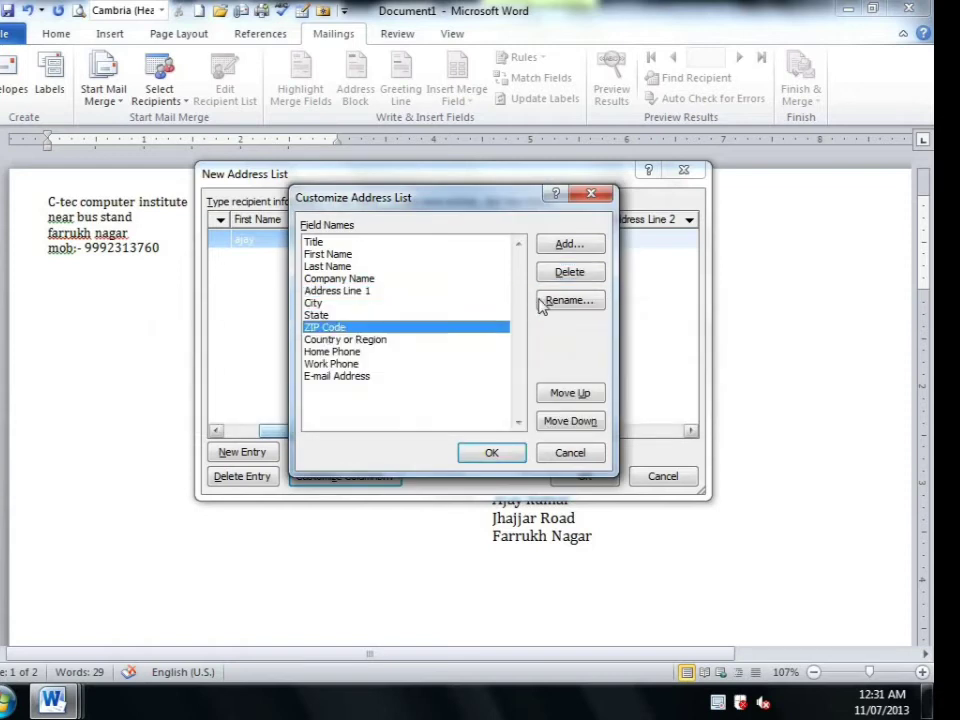
{"action": "left_click", "coordinate": [568, 301]}
{"action": "left_click", "coordinate": [356, 342]}
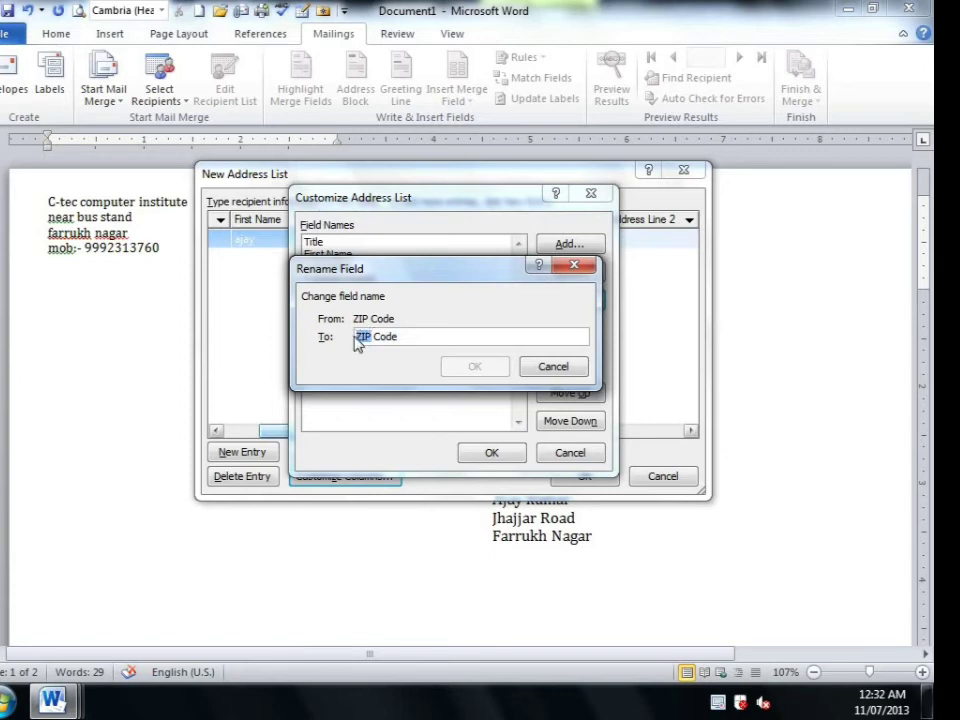
{"action": "type", "text": "PIN"}
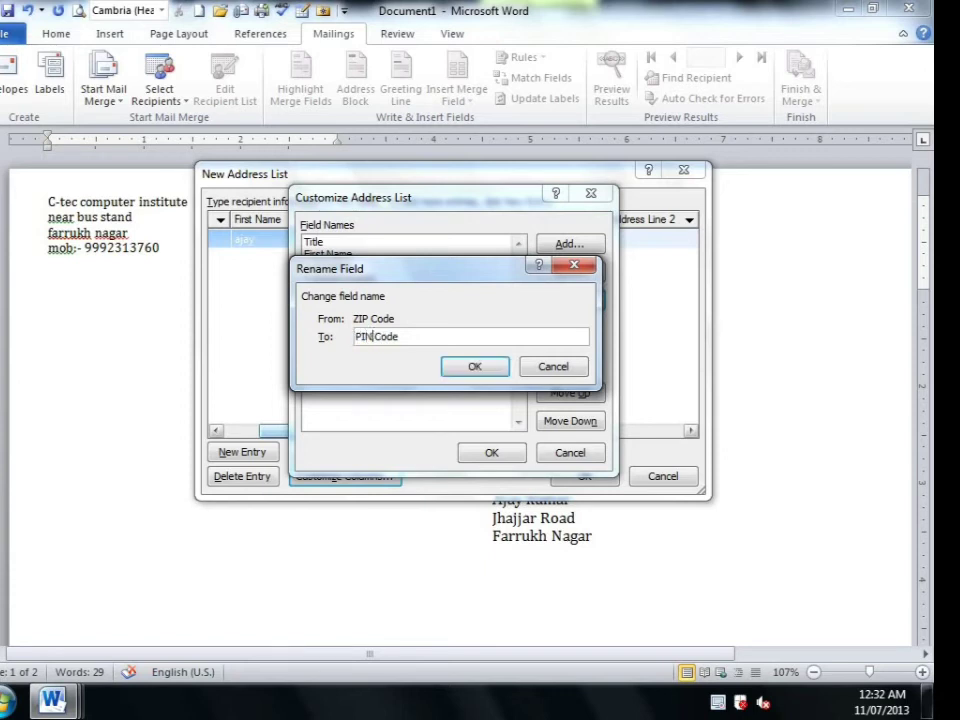
{"action": "left_click", "coordinate": [471, 366]}
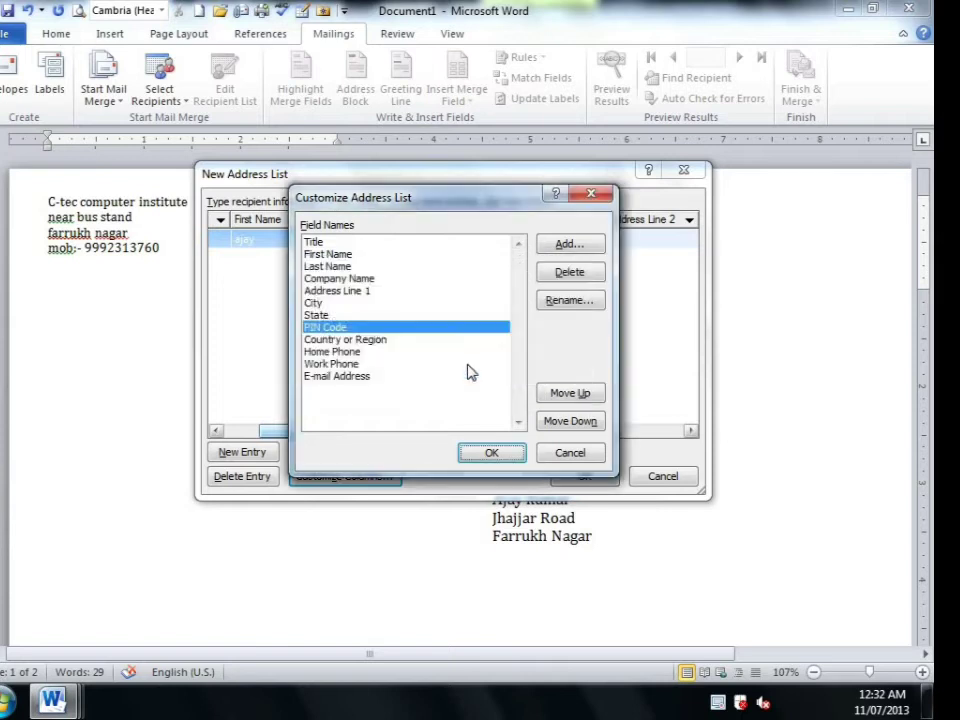
- Delete the Home Phone field and confirm the column changes
{"action": "left_click", "coordinate": [340, 352]}
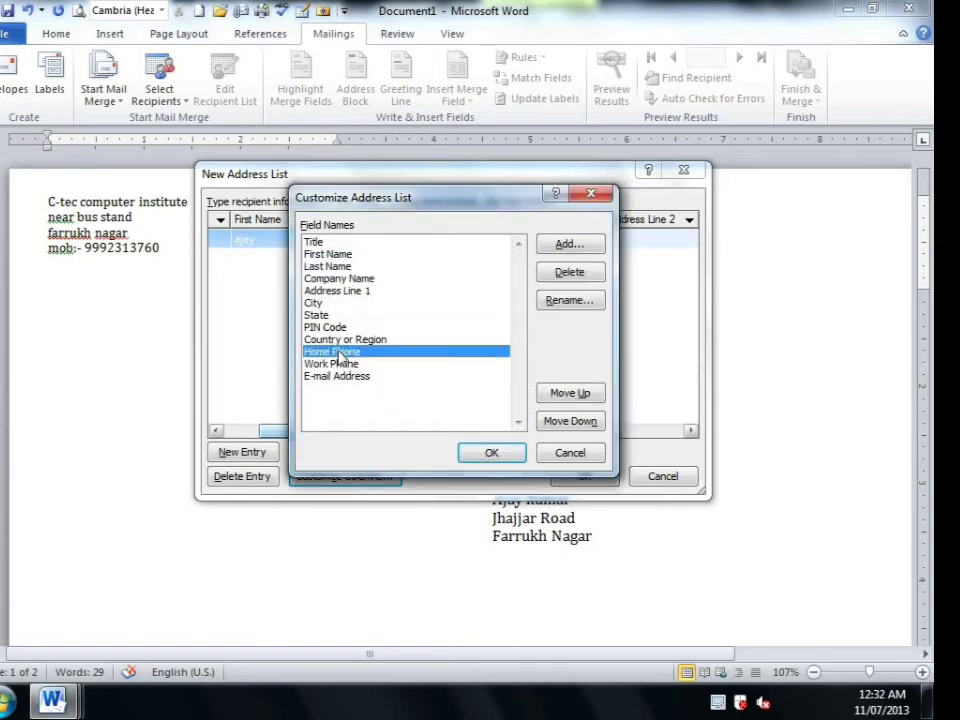
{"action": "left_click", "coordinate": [570, 275]}
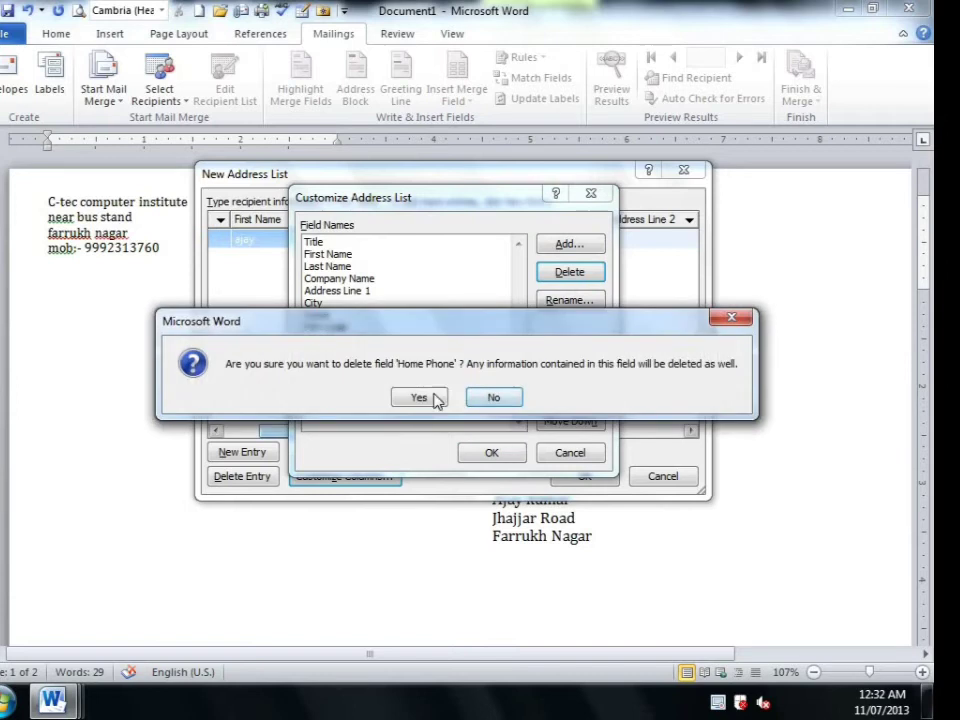
{"action": "left_click", "coordinate": [419, 398]}
{"action": "left_click", "coordinate": [491, 452]}
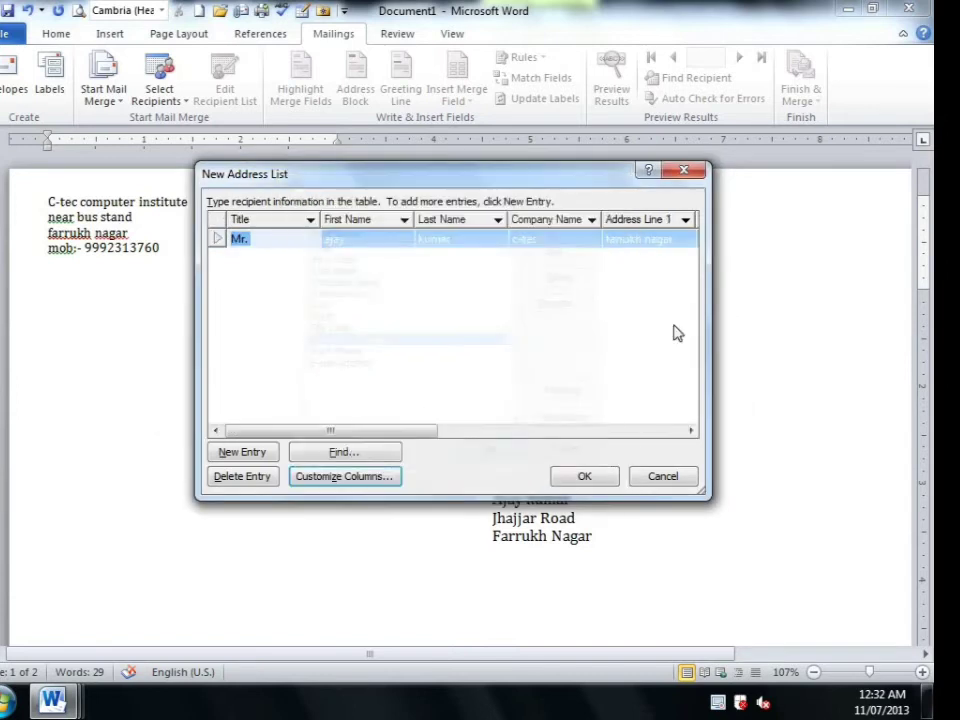
- Fill in the entry's city, state, PIN code, country and work phone
{"action": "key", "text": "Tab"}
{"action": "key", "text": "Tab"}
{"action": "key", "text": "Tab"}
{"action": "key", "text": "Tab"}
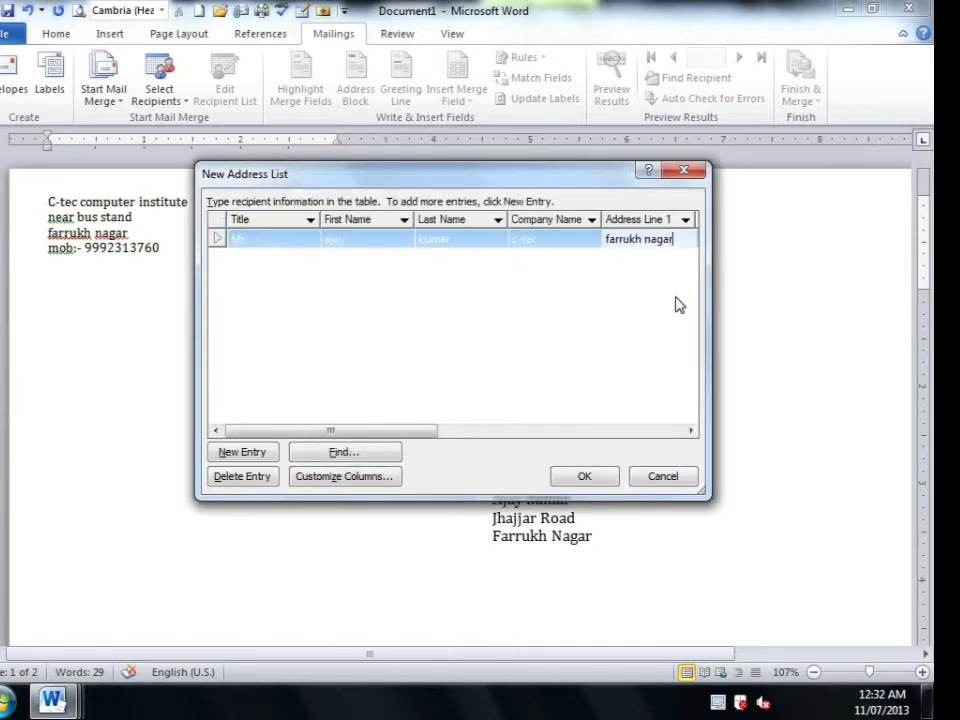
{"action": "key", "text": "Tab"}
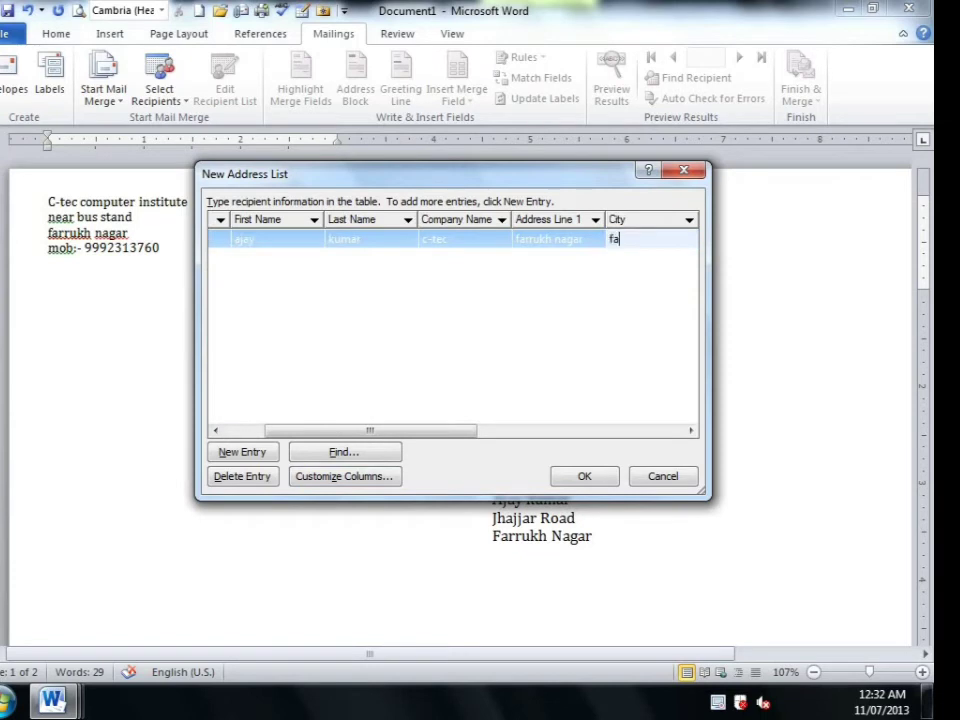
{"action": "type", "text": "farrukh nagar"}
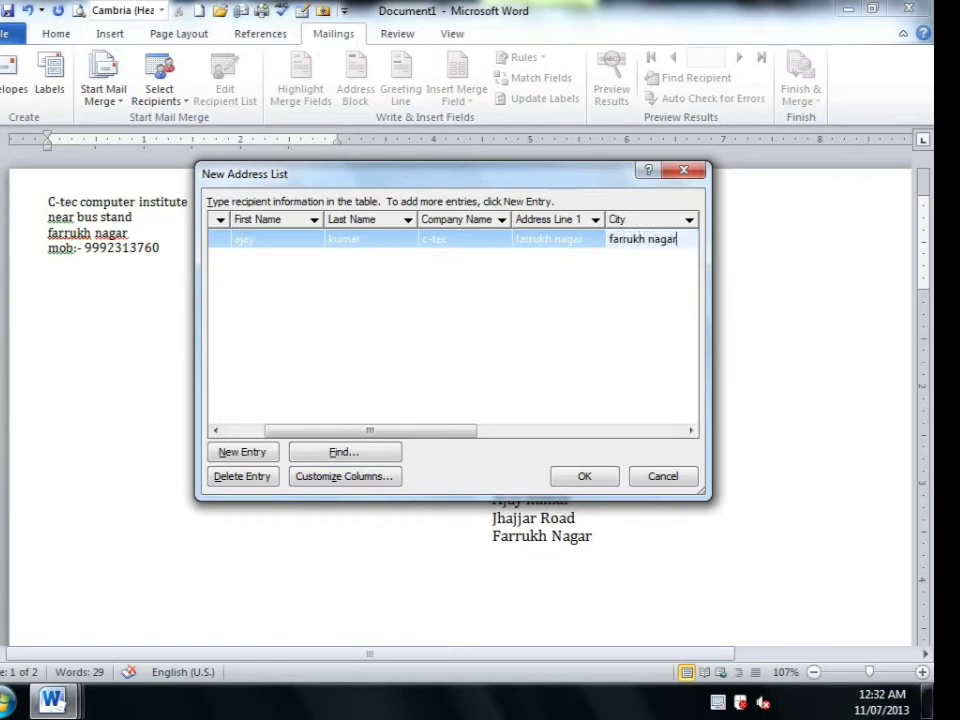
{"action": "key", "text": "Tab"}
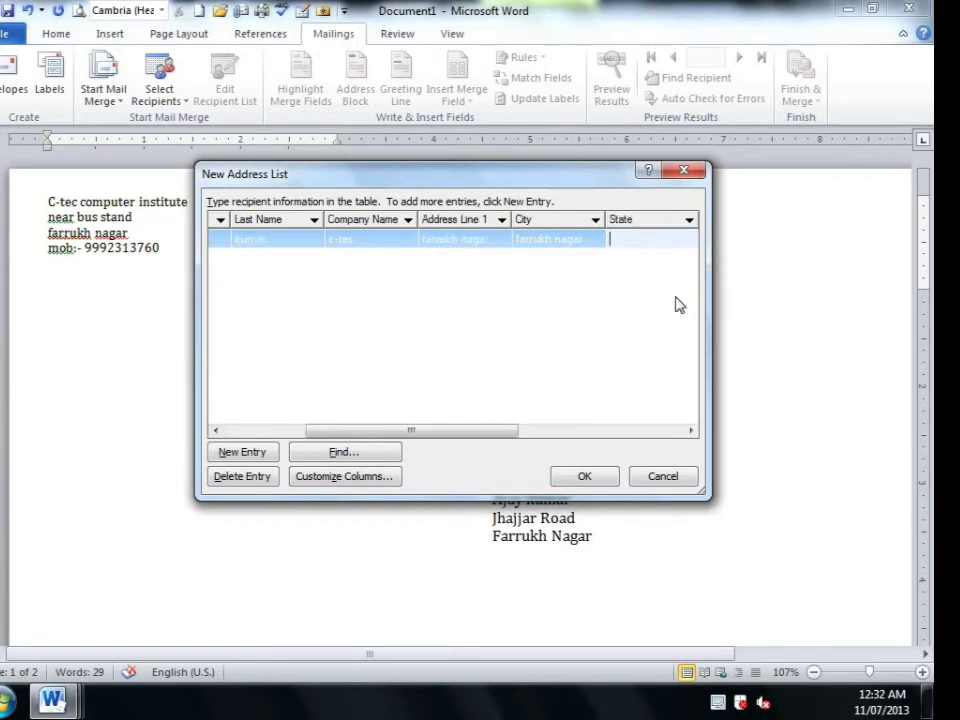
{"action": "type", "text": "haryana"}
{"action": "key", "text": "Tab"}
{"action": "type", "text": "1"}
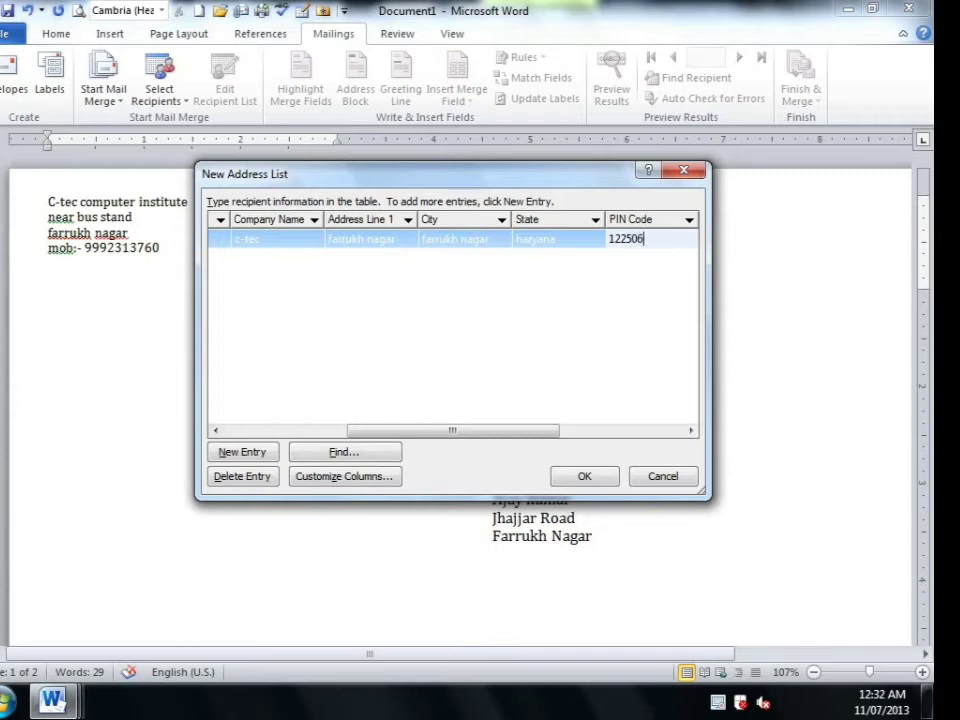
{"action": "key", "text": "Tab"}
{"action": "type", "text": "india"}
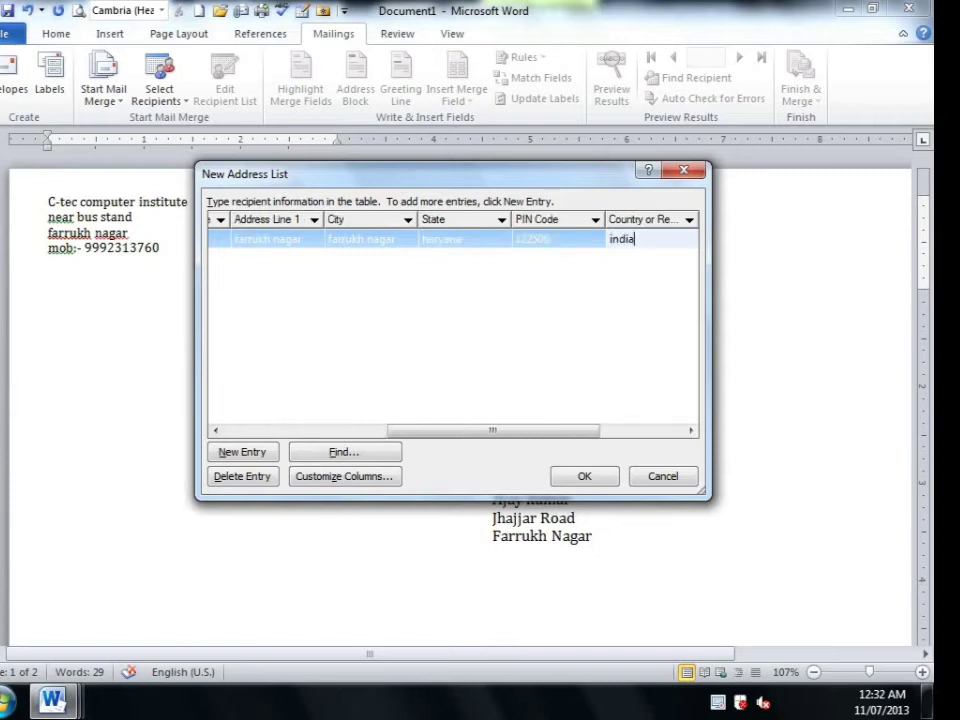
{"action": "key", "text": "Tab"}
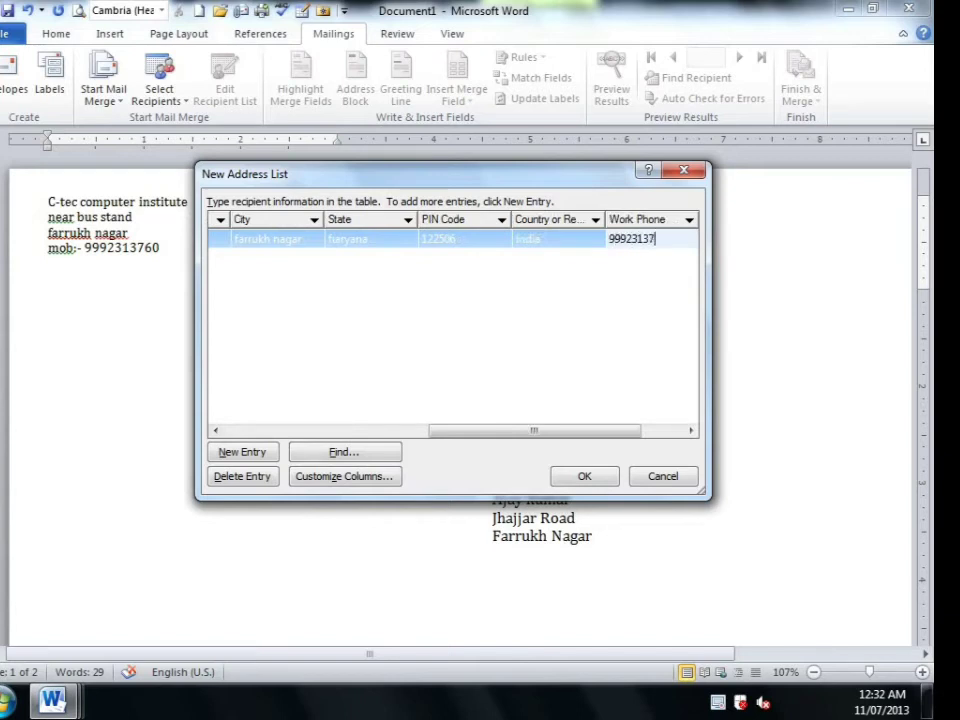
{"action": "type", "text": "0"}
{"action": "key", "text": "Tab"}
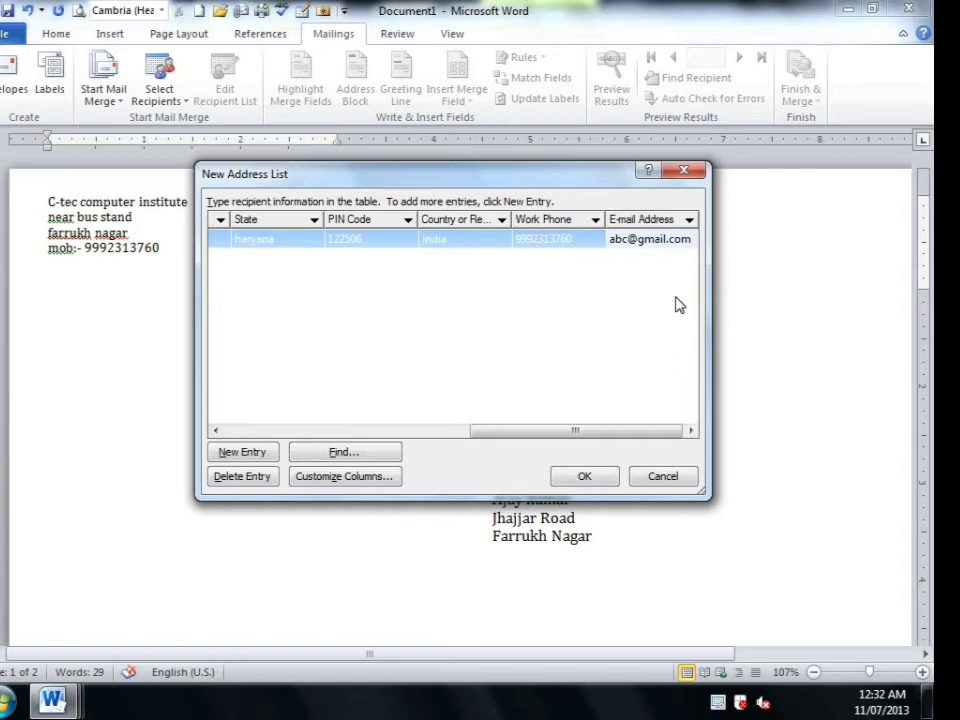
- Finish the recipient list and save it as hh
{"action": "key", "text": "Return"}
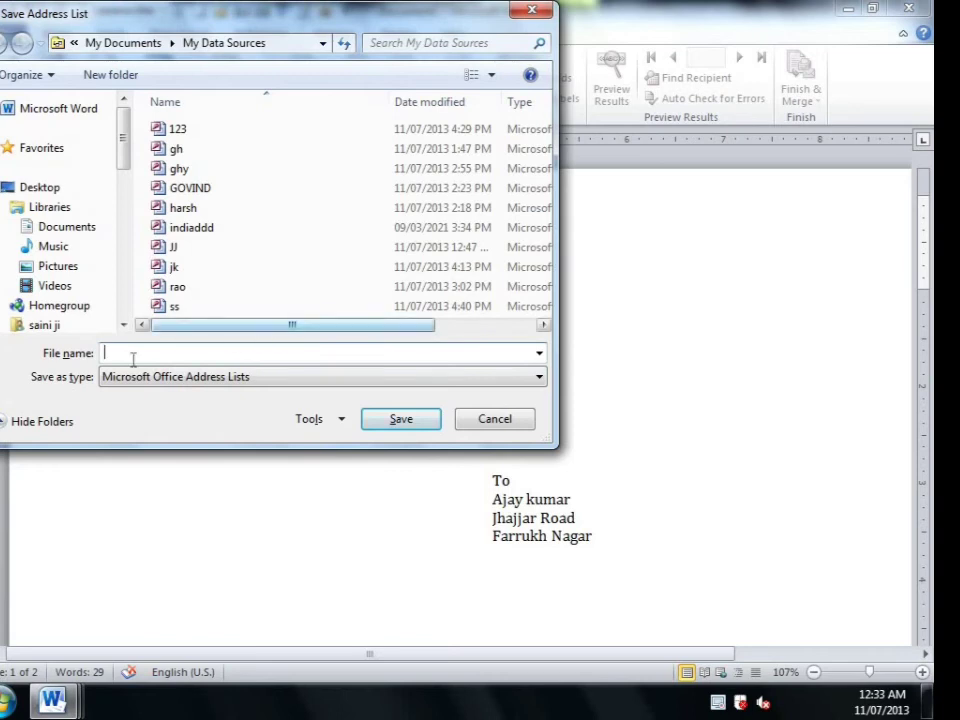
{"action": "left_click", "coordinate": [156, 353]}
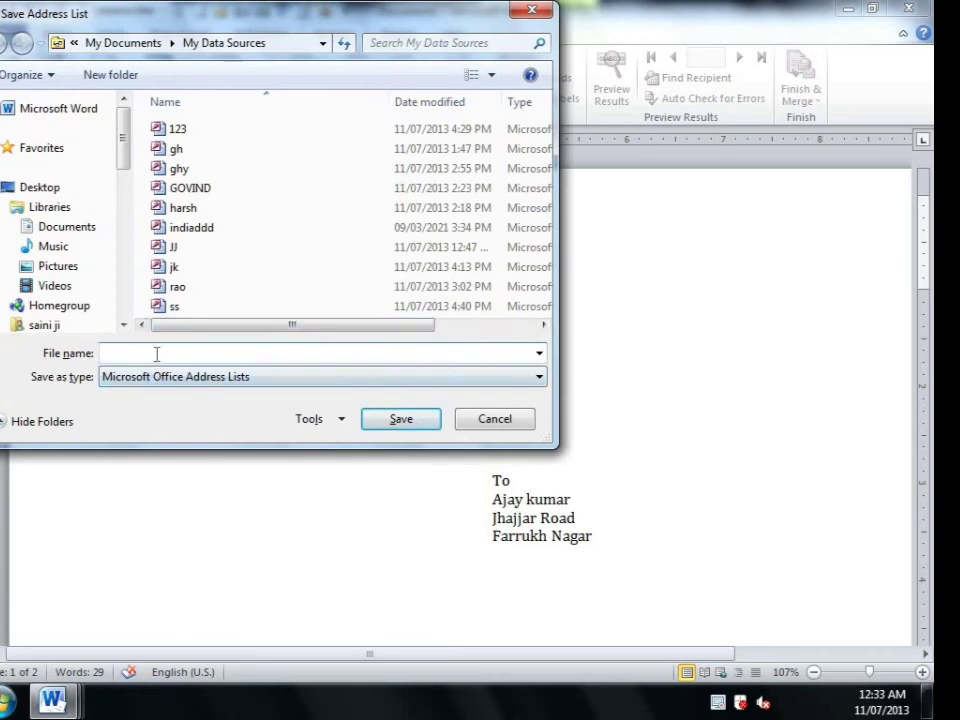
{"action": "type", "text": "hh"}
{"action": "left_click", "coordinate": [388, 424]}
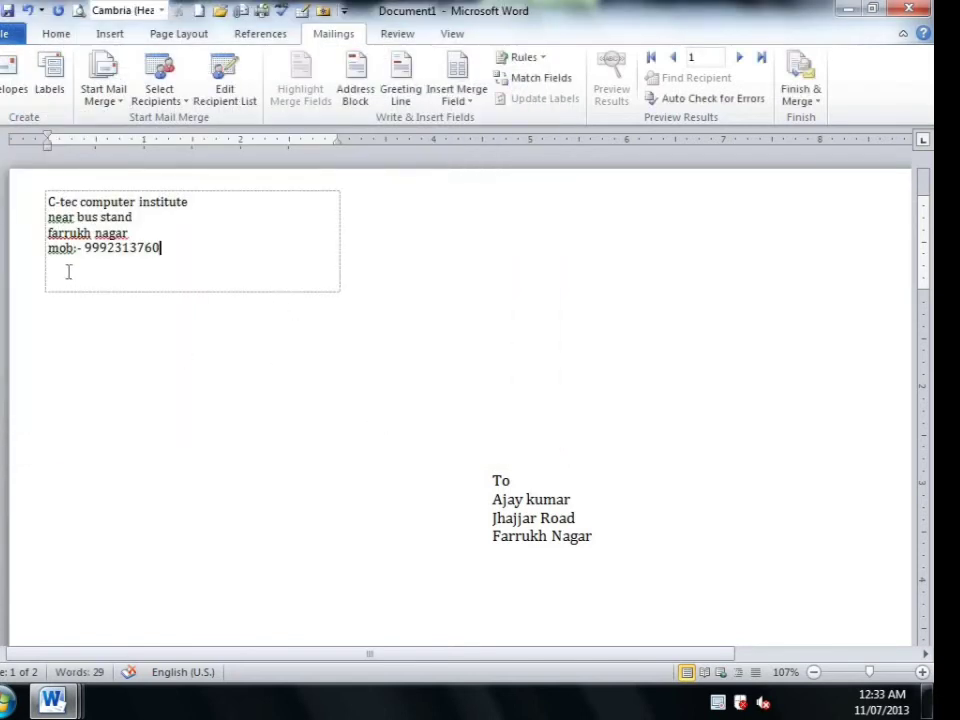
- Select and delete all the old letter text
{"action": "left_click", "coordinate": [26, 208]}
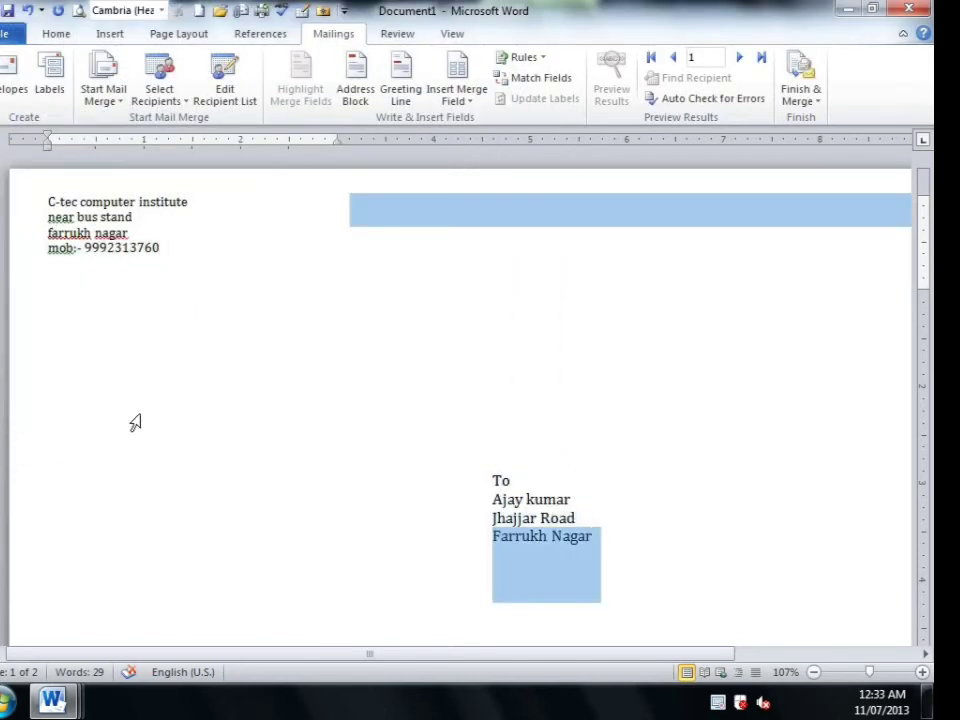
{"action": "key", "text": "ctrl+a"}
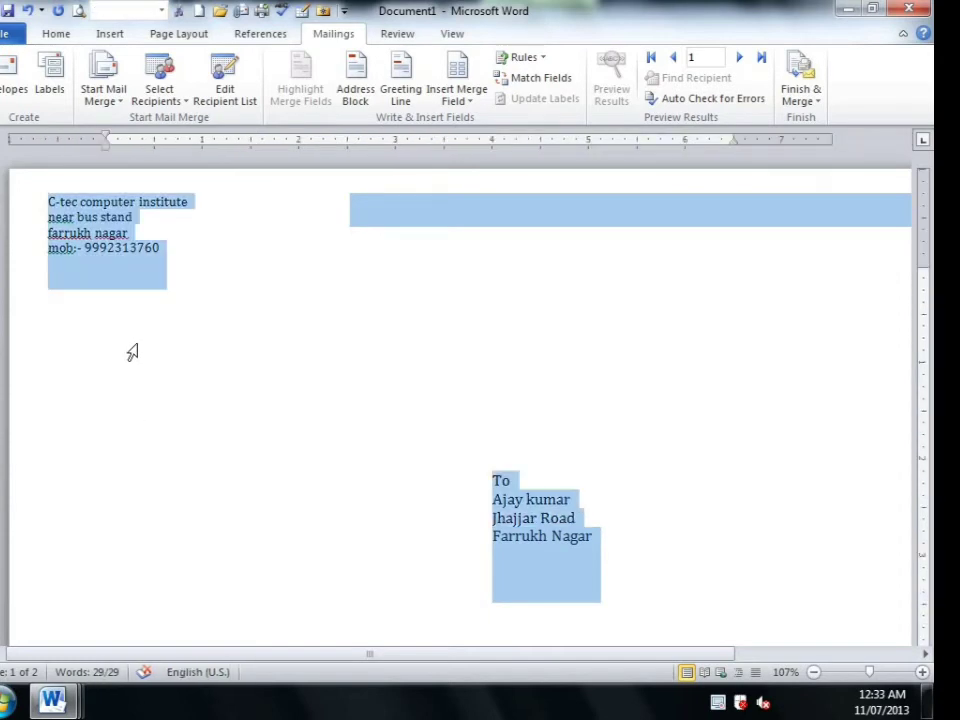
{"action": "key", "text": "Delete"}
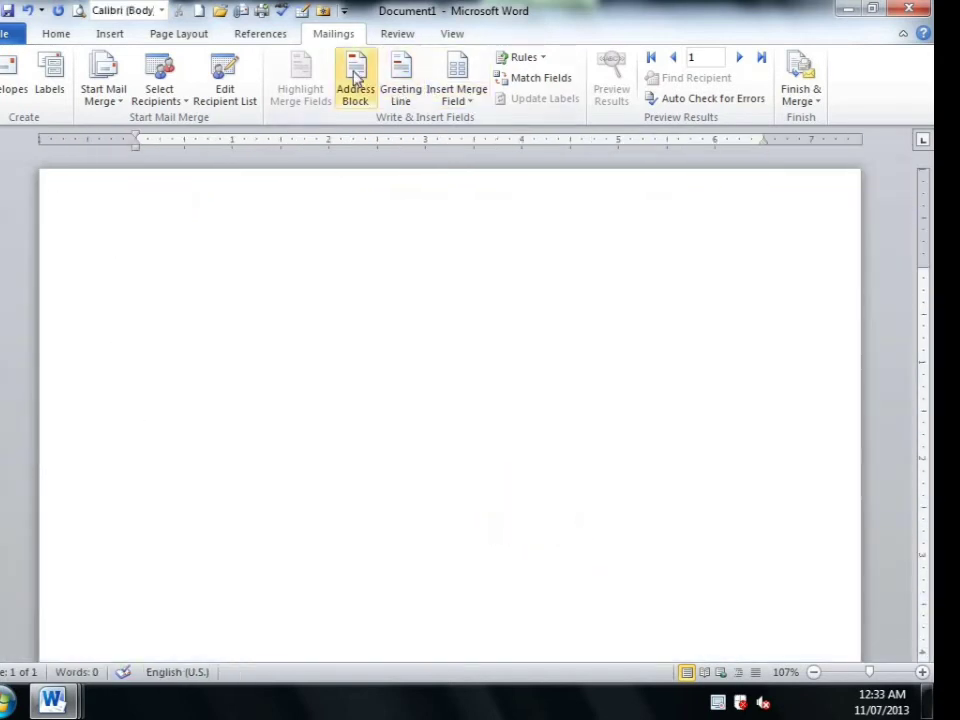
- Insert the Address Block and preview it with real recipient data
{"action": "left_click", "coordinate": [355, 88]}
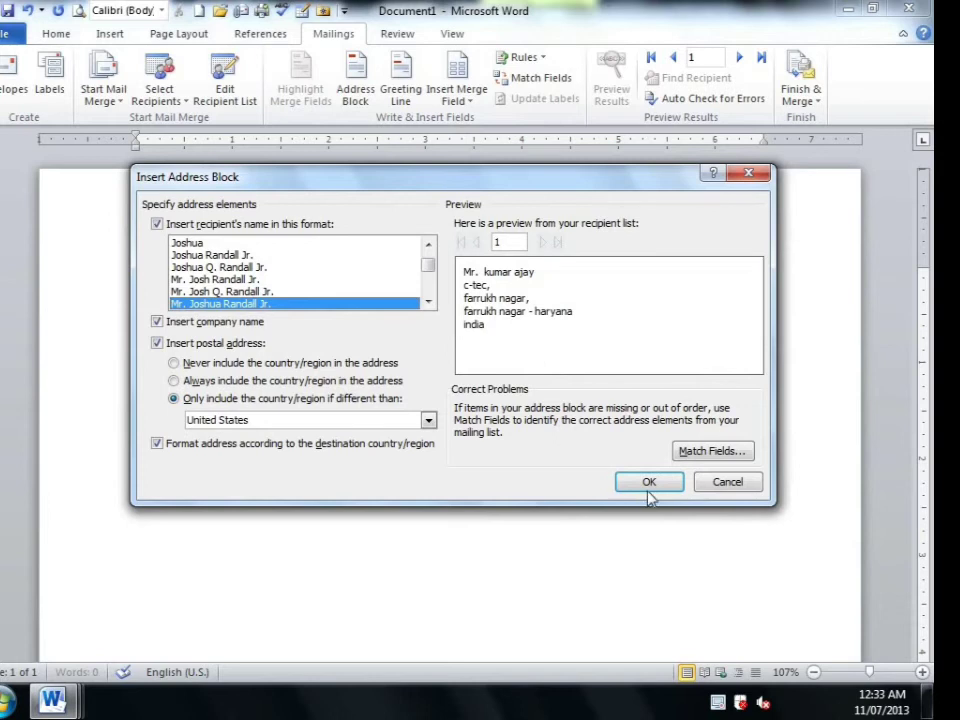
{"action": "left_click", "coordinate": [649, 482]}
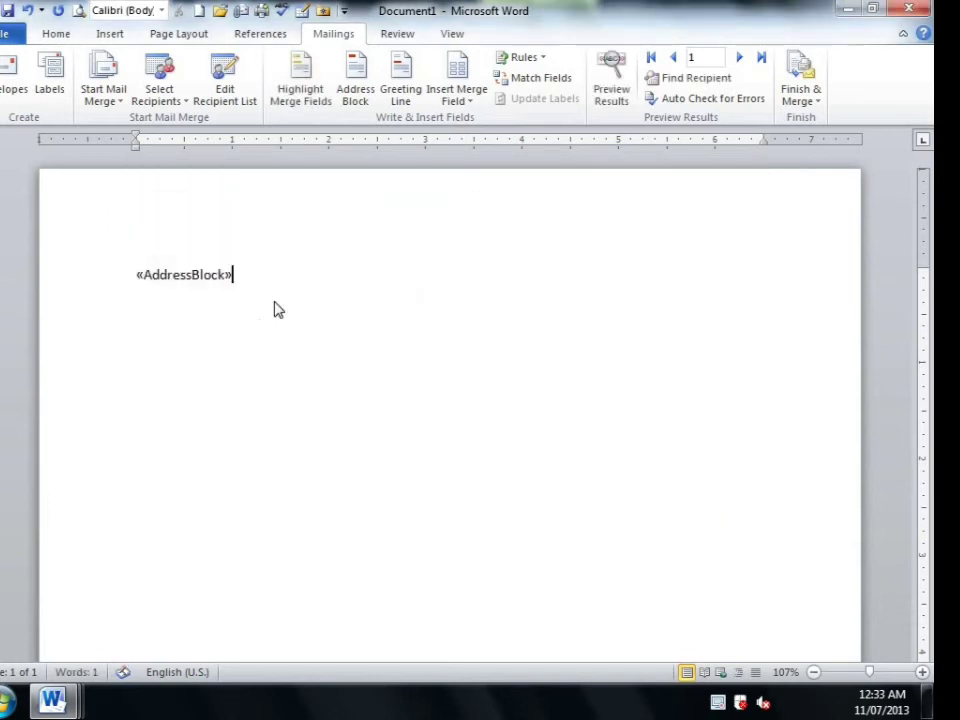
{"action": "left_click", "coordinate": [620, 88]}
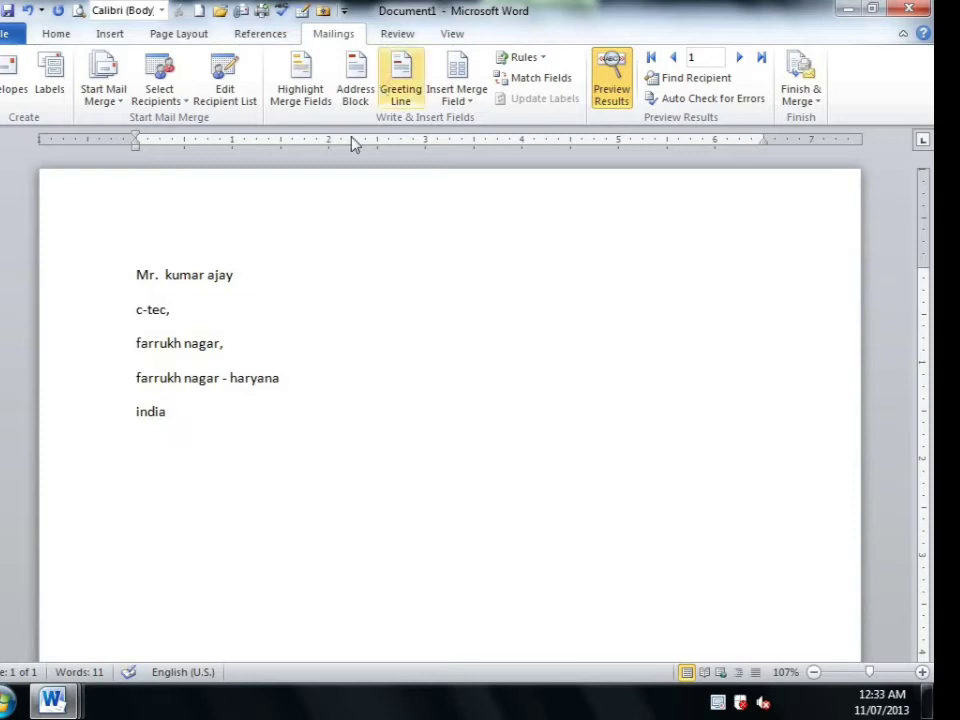
{"action": "left_click", "coordinate": [620, 85]}
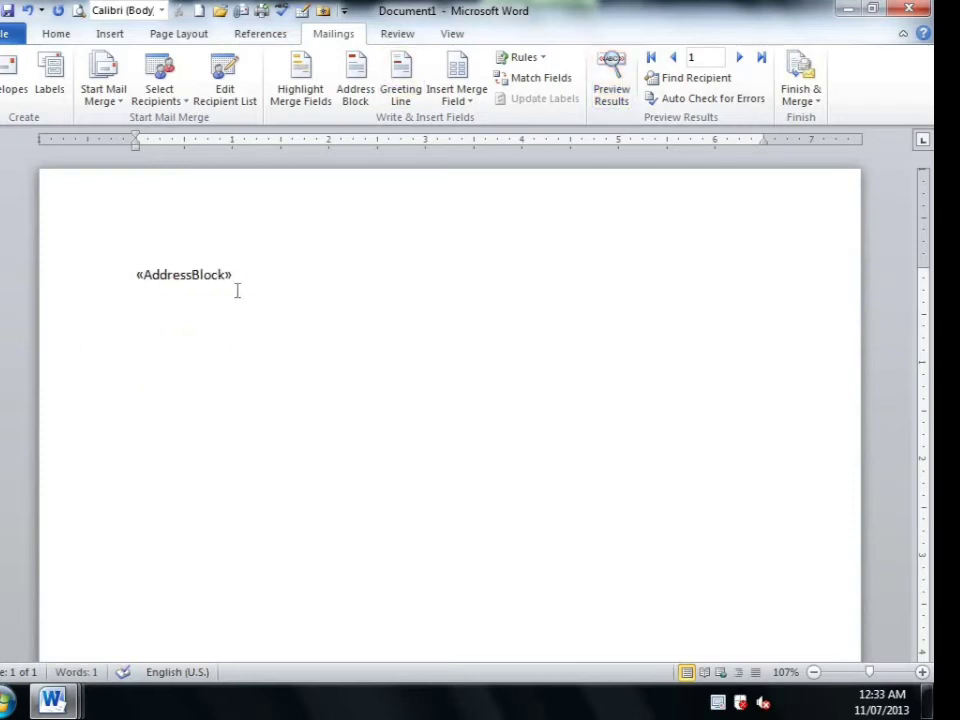
{"action": "left_click", "coordinate": [607, 88]}
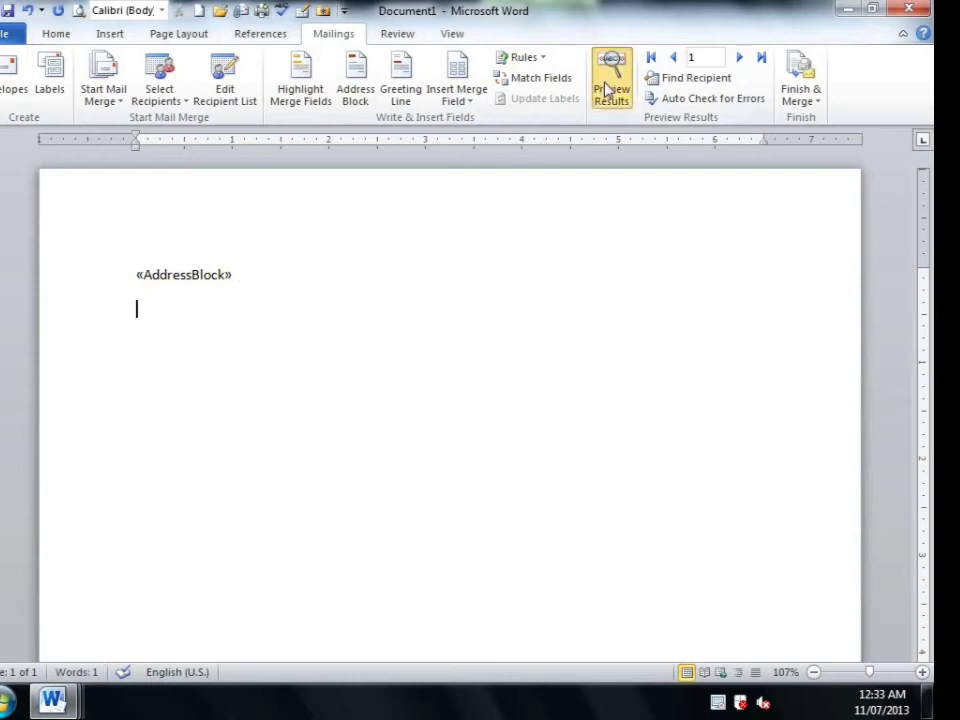
- Add the Work_Phone and Email_Address merge fields on separate lines below the address
{"action": "left_click", "coordinate": [457, 95]}
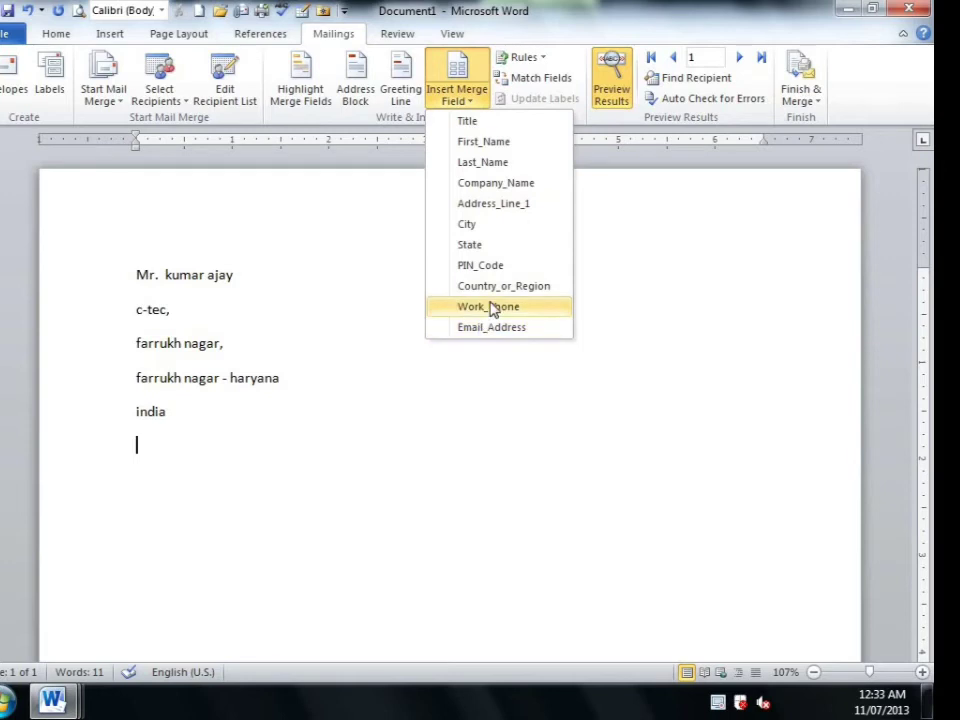
{"action": "left_click", "coordinate": [489, 307]}
{"action": "left_click", "coordinate": [462, 106]}
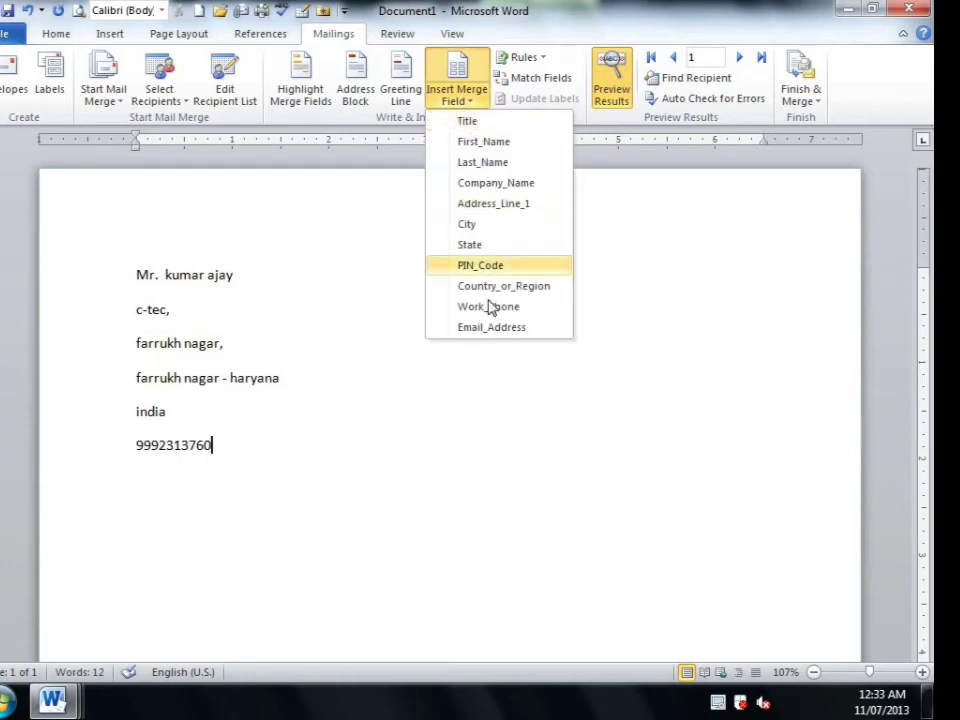
{"action": "left_click", "coordinate": [476, 329]}
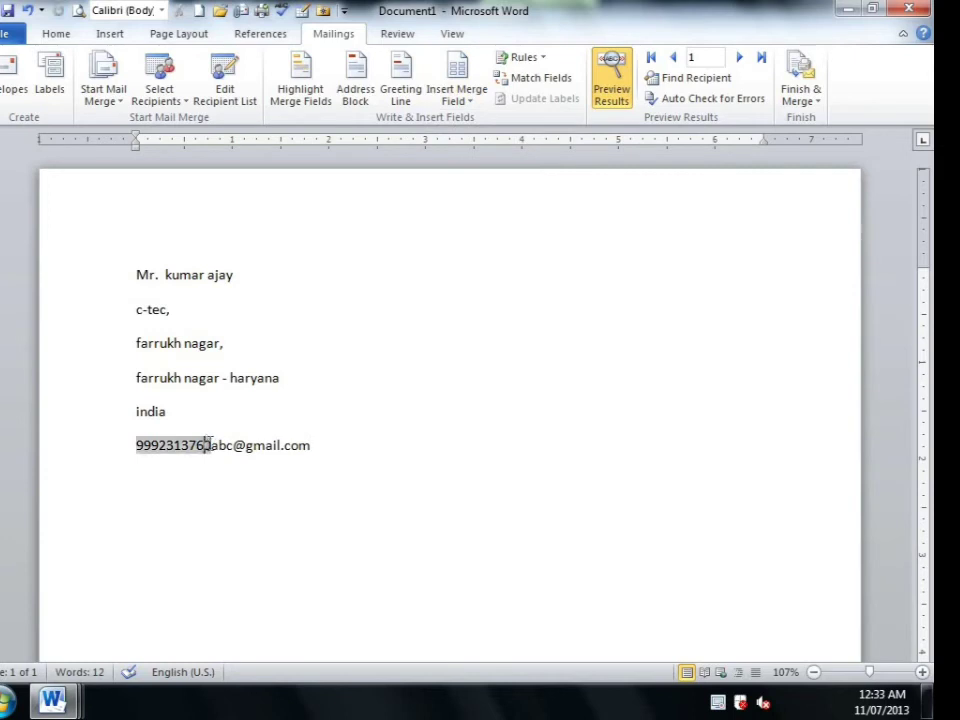
{"action": "left_click", "coordinate": [210, 445]}
{"action": "key", "text": "Return"}
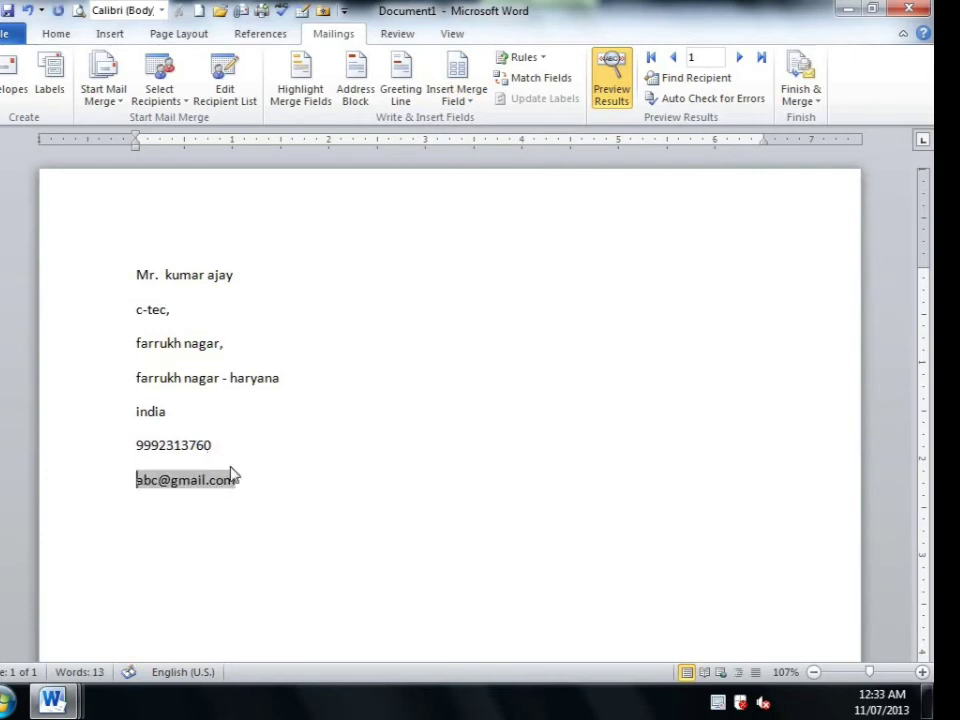
{"action": "left_click", "coordinate": [240, 479]}
{"action": "key", "text": "Return"}
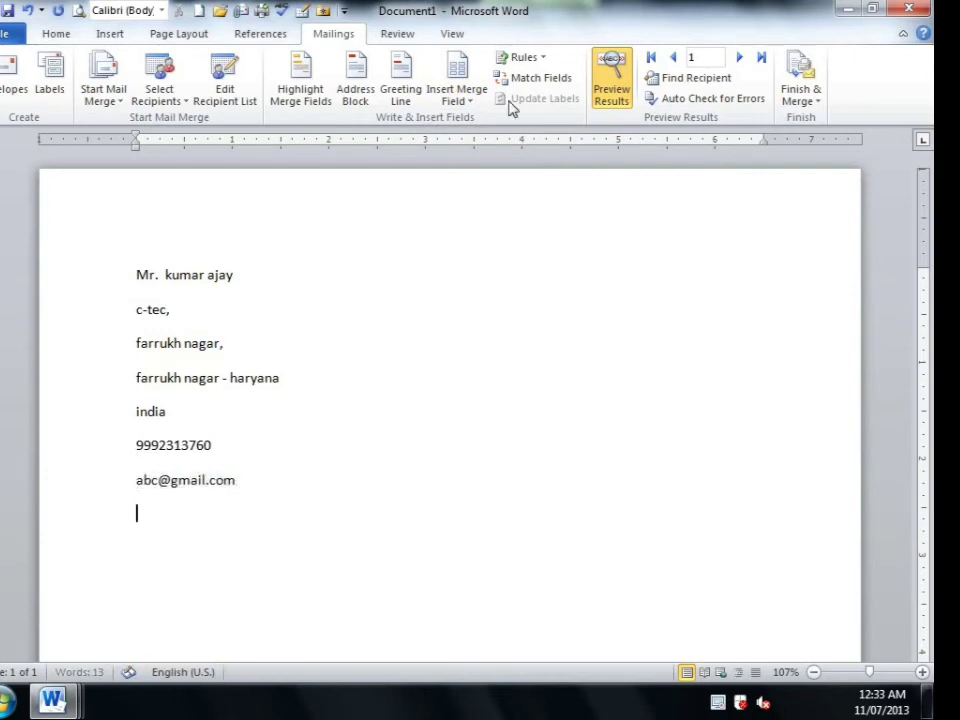
{"action": "left_click", "coordinate": [457, 95]}
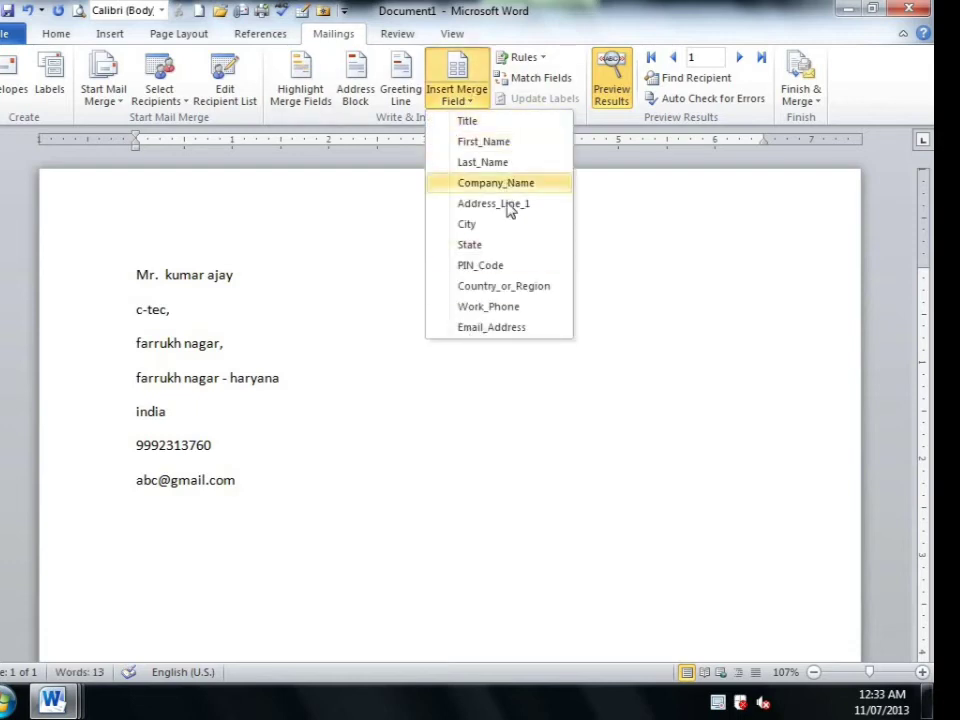
{"action": "left_click", "coordinate": [274, 482]}
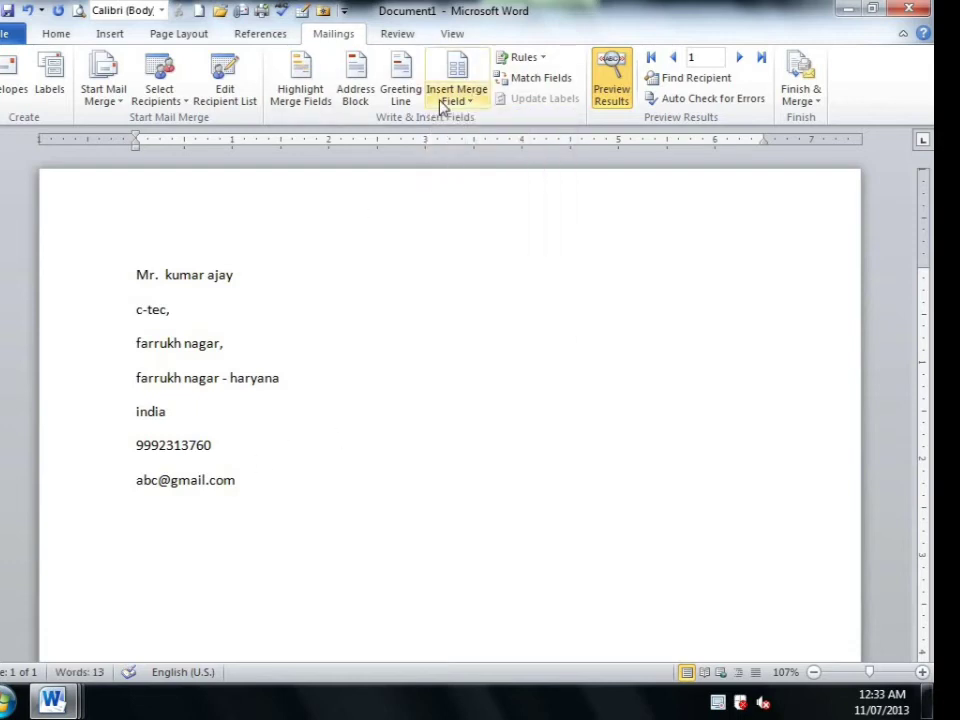
- Insert a greeting line using 'To', with 'To Whom It May Concern:' for invalid names
{"action": "left_click", "coordinate": [405, 92]}
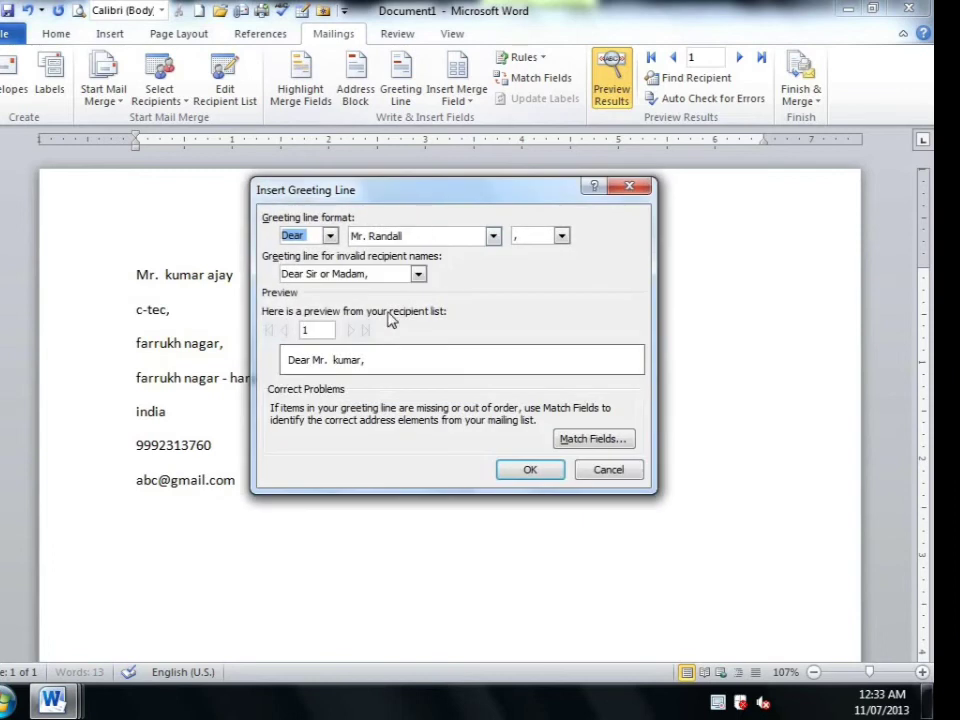
{"action": "left_click", "coordinate": [333, 237]}
{"action": "left_click", "coordinate": [300, 263]}
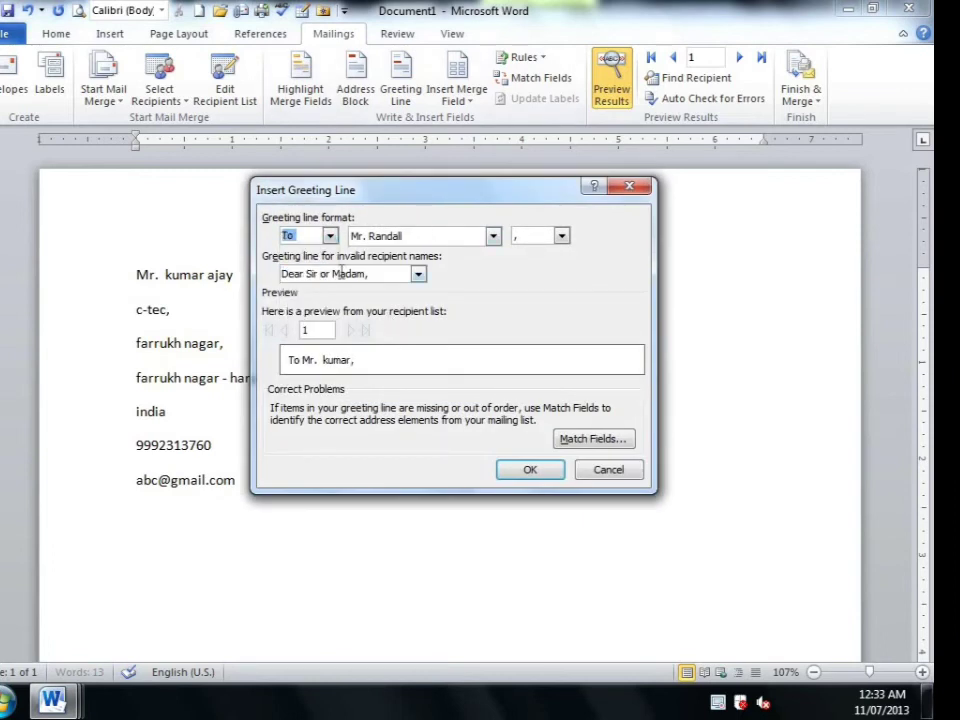
{"action": "left_click", "coordinate": [418, 274]}
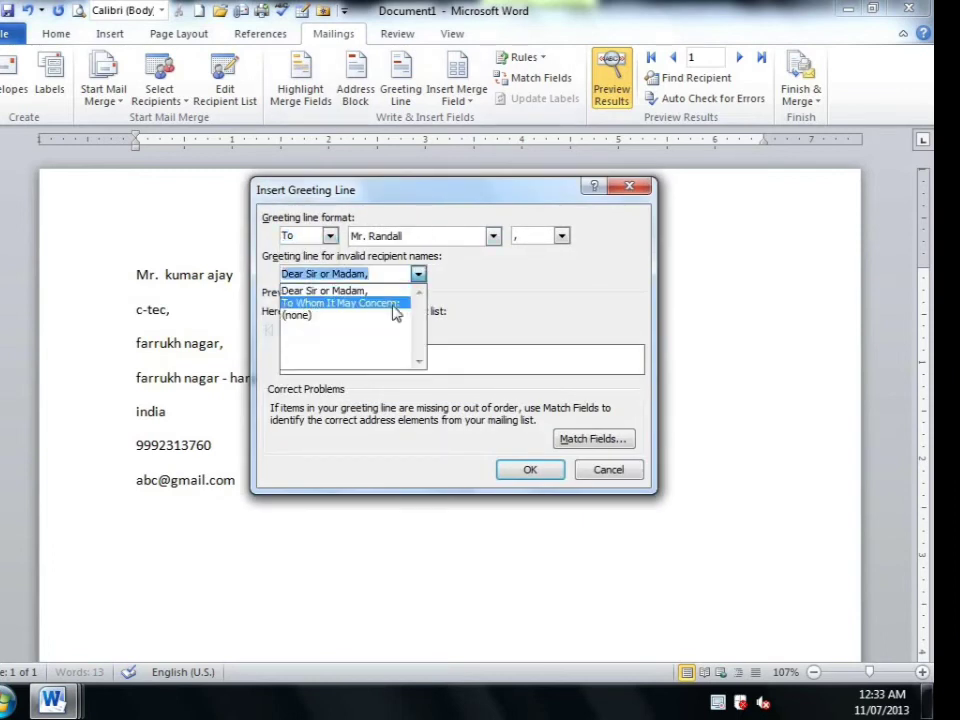
{"action": "left_click", "coordinate": [392, 303]}
{"action": "left_click", "coordinate": [525, 470]}
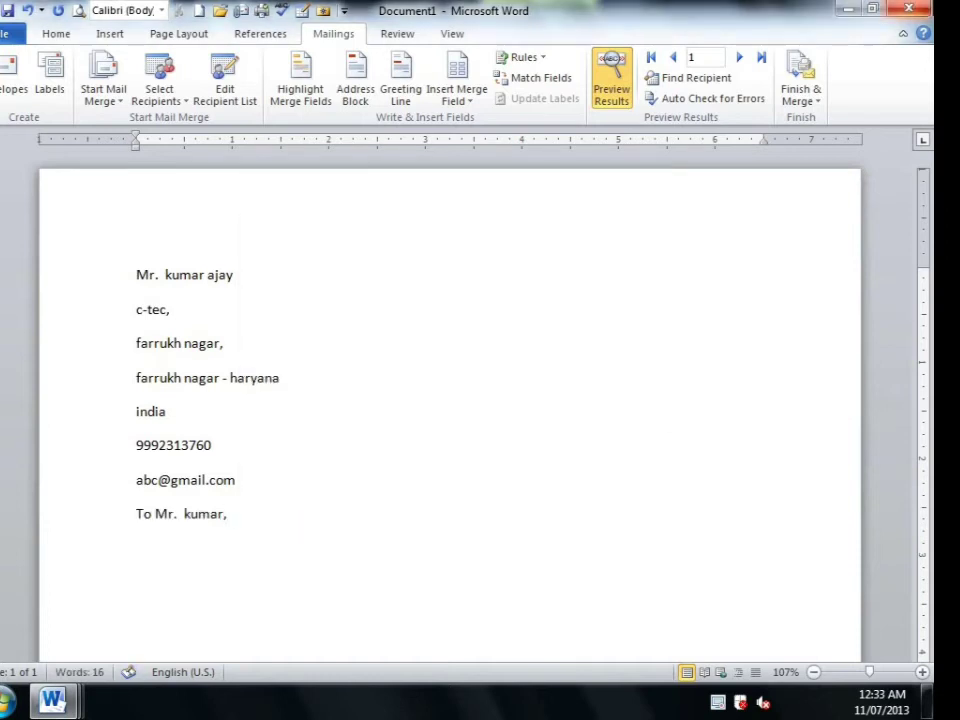
- Add a 'job for sales man' line, a salary line and Lorem ipsum paragraphs via =lorem()
{"action": "key", "text": "Return"}
{"action": "type", "text": "job"}
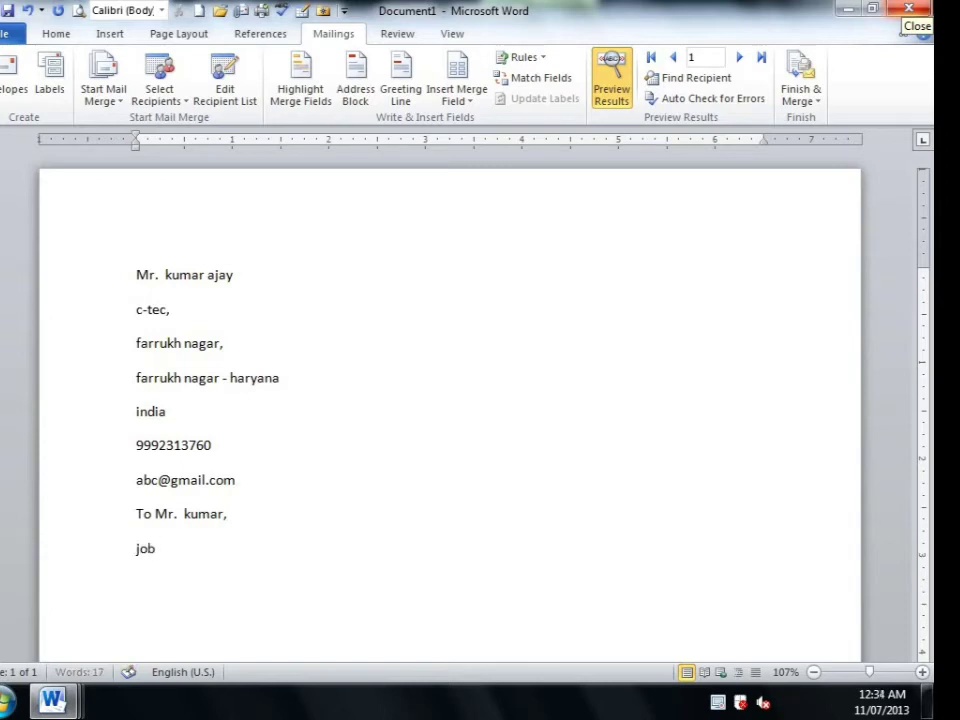
{"action": "type", "text": " for"}
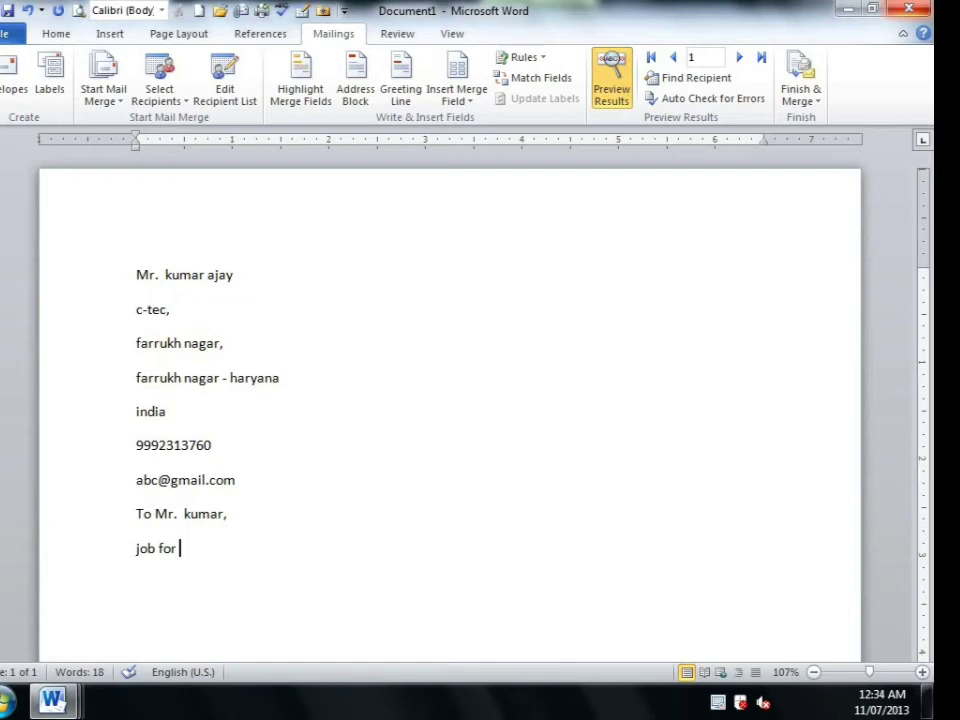
{"action": "type", "text": "sales man"}
{"action": "key", "text": "Return"}
{"action": "type", "text": "sa"}
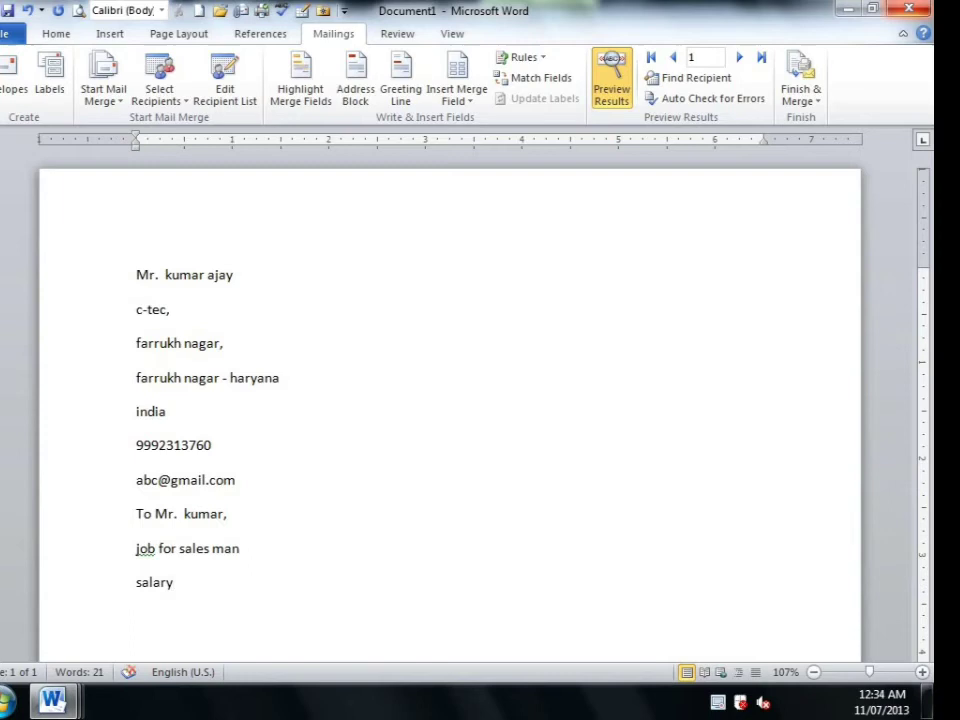
{"action": "type", "text": "-"}
{"action": "type", "text": "..................."}
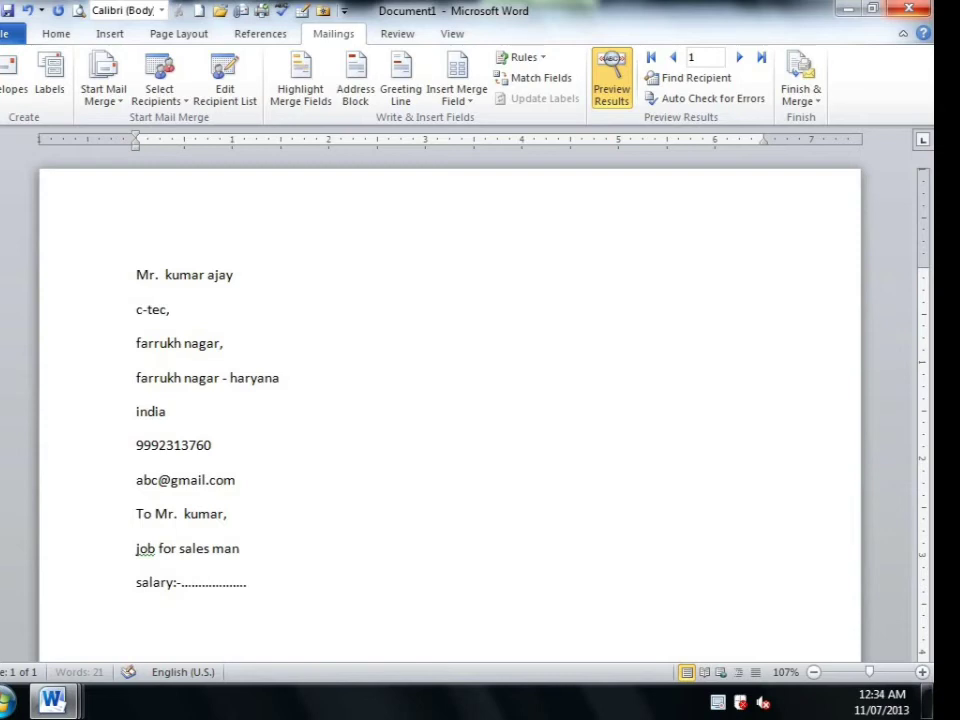
{"action": "type", "text": "=lo"}
{"action": "type", "text": "("}
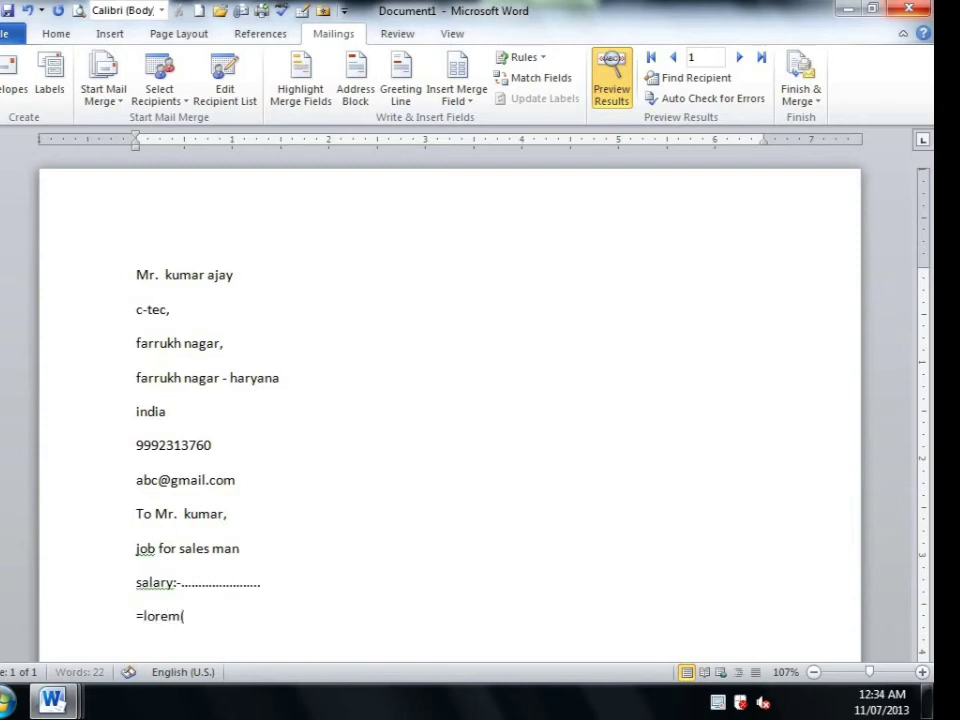
{"action": "key", "text": "Return"}
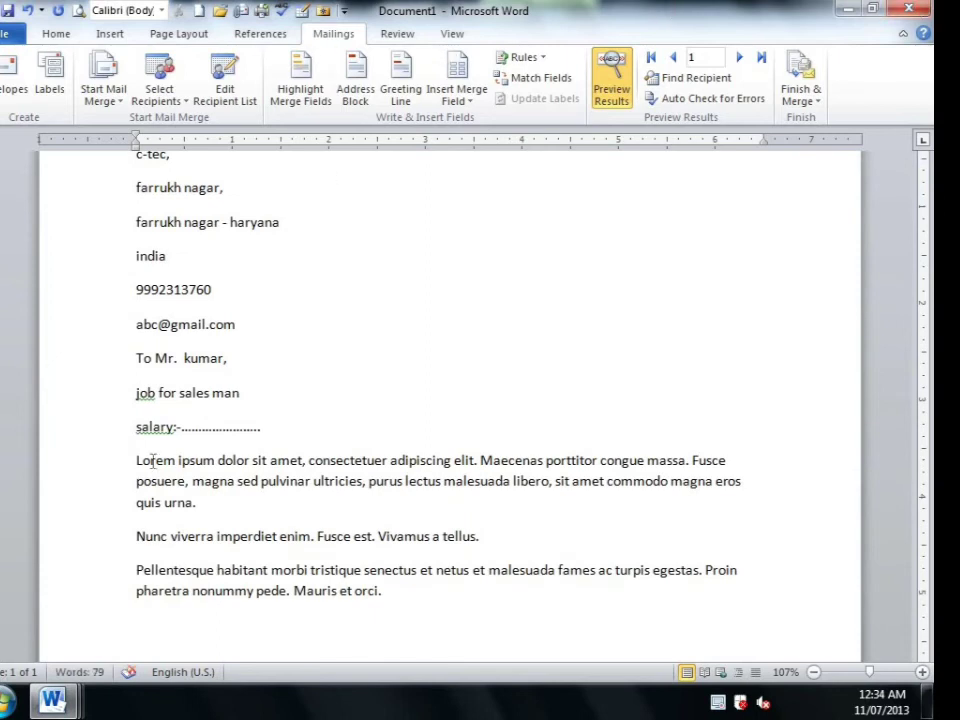
{"action": "scroll", "coordinate": [254, 470], "scroll_direction": "up", "scroll_amount": 3}
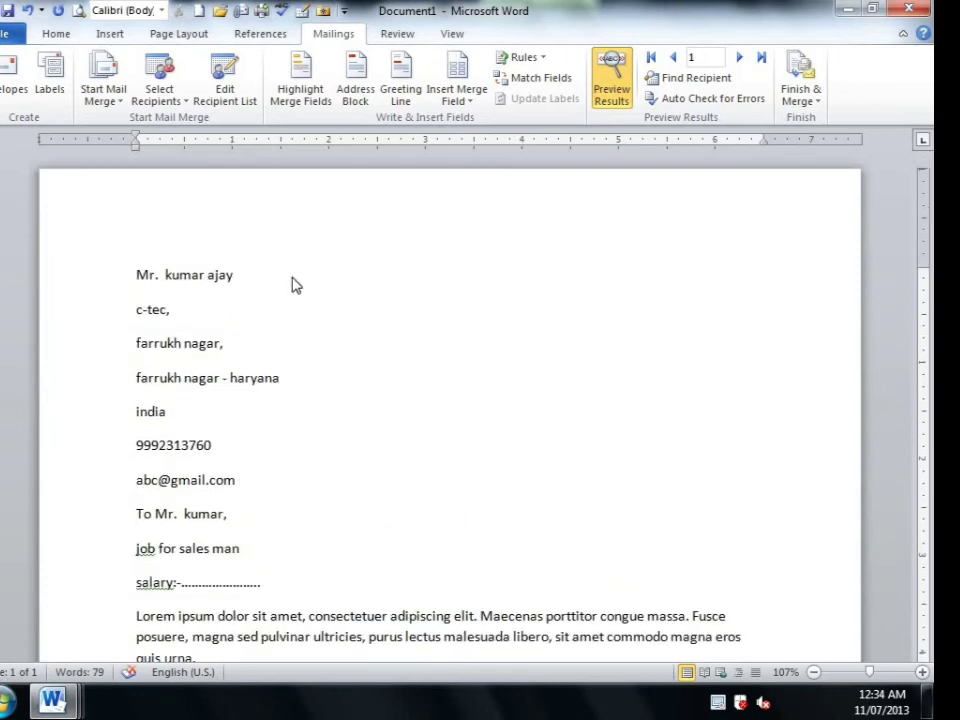
{"action": "left_click", "coordinate": [167, 104]}
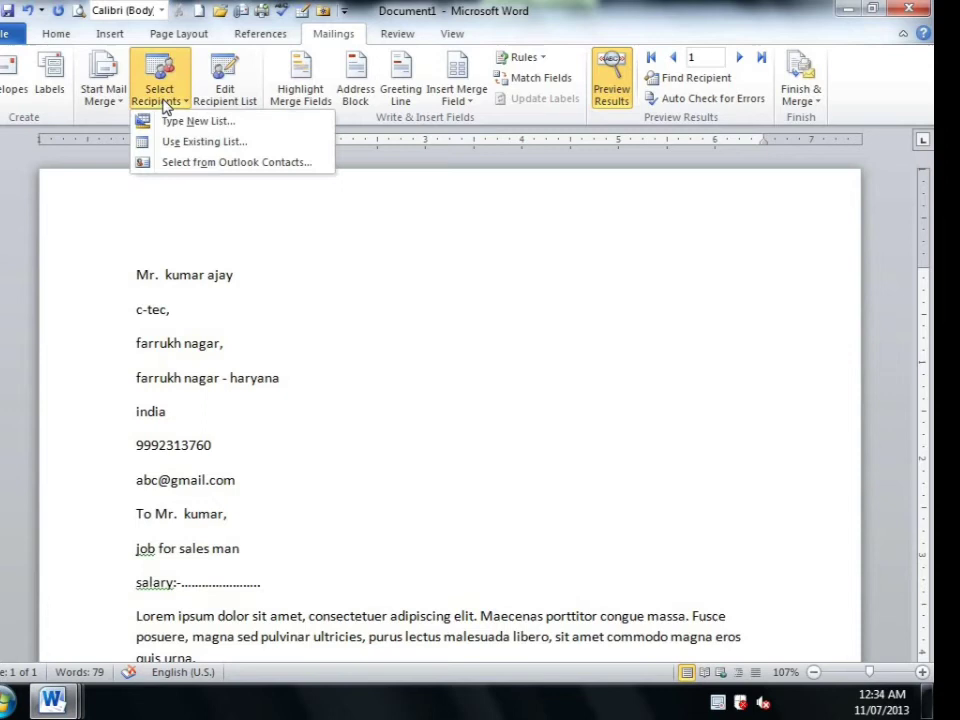
- Choose Use Existing List and browse the Documents and My Documents folders
{"action": "left_click", "coordinate": [222, 146]}
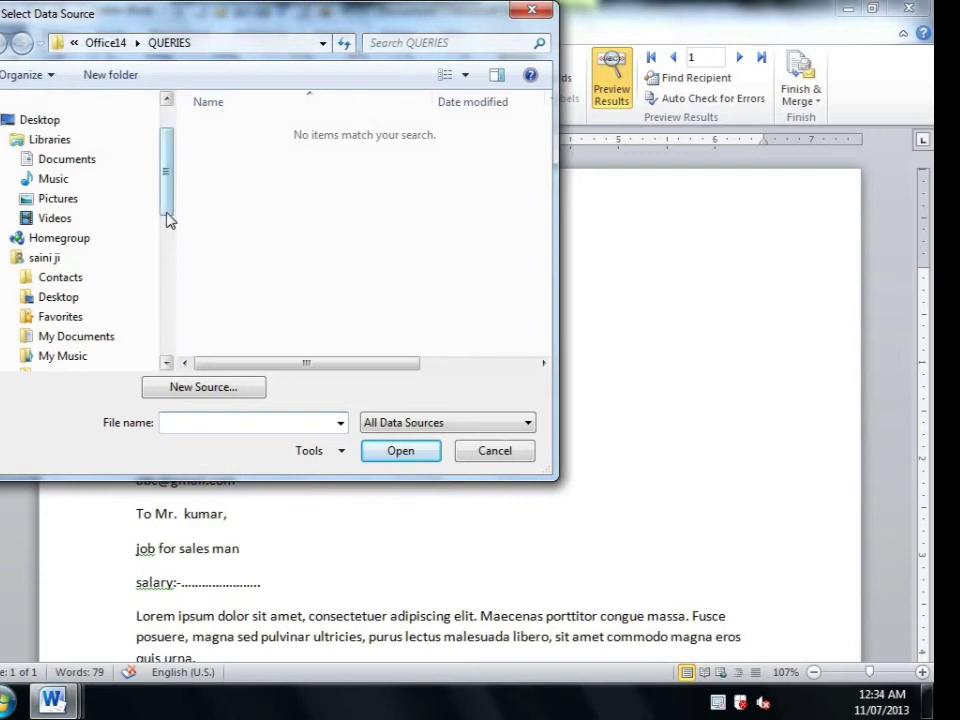
{"action": "mouse_move", "coordinate": [67, 159]}
{"action": "left_click", "coordinate": [103, 164]}
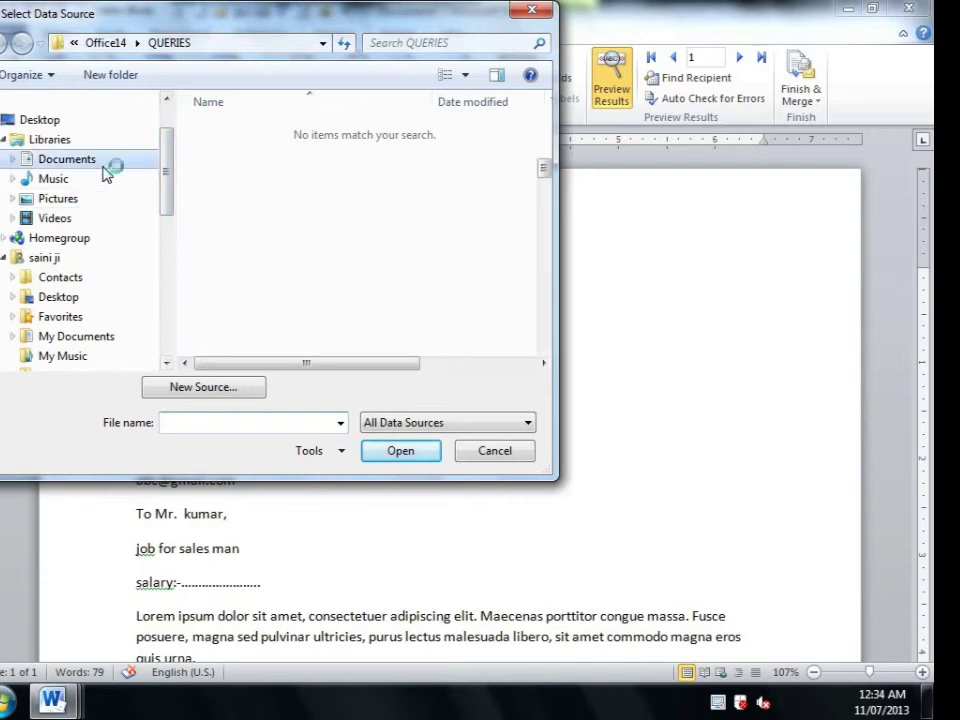
{"action": "left_click_drag", "start_coordinate": [541, 176], "coordinate": [562, 340]}
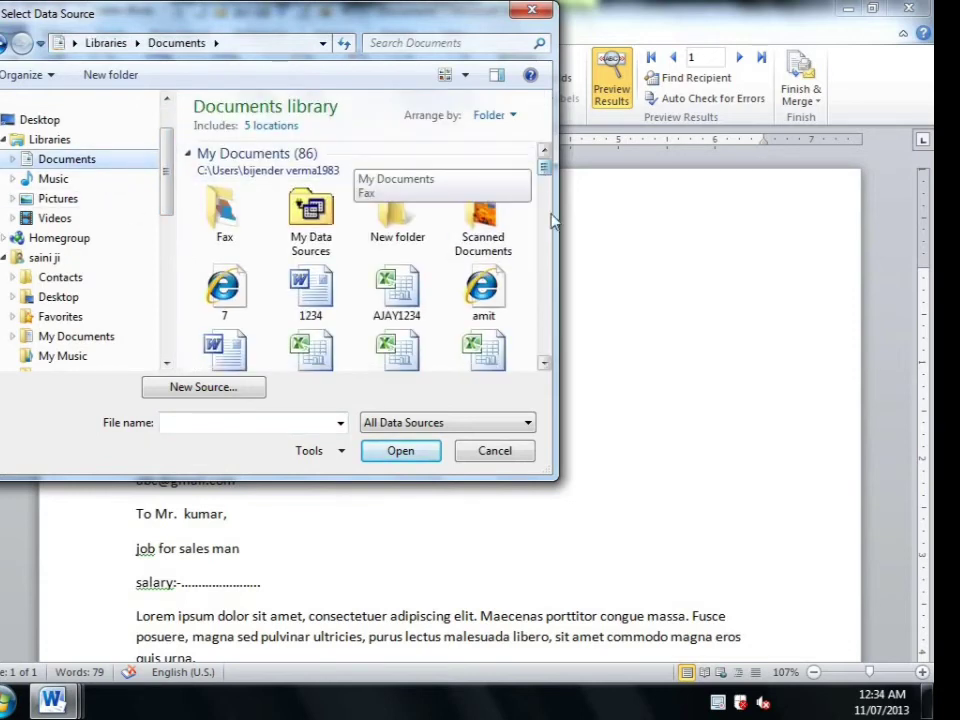
{"action": "left_click", "coordinate": [133, 336]}
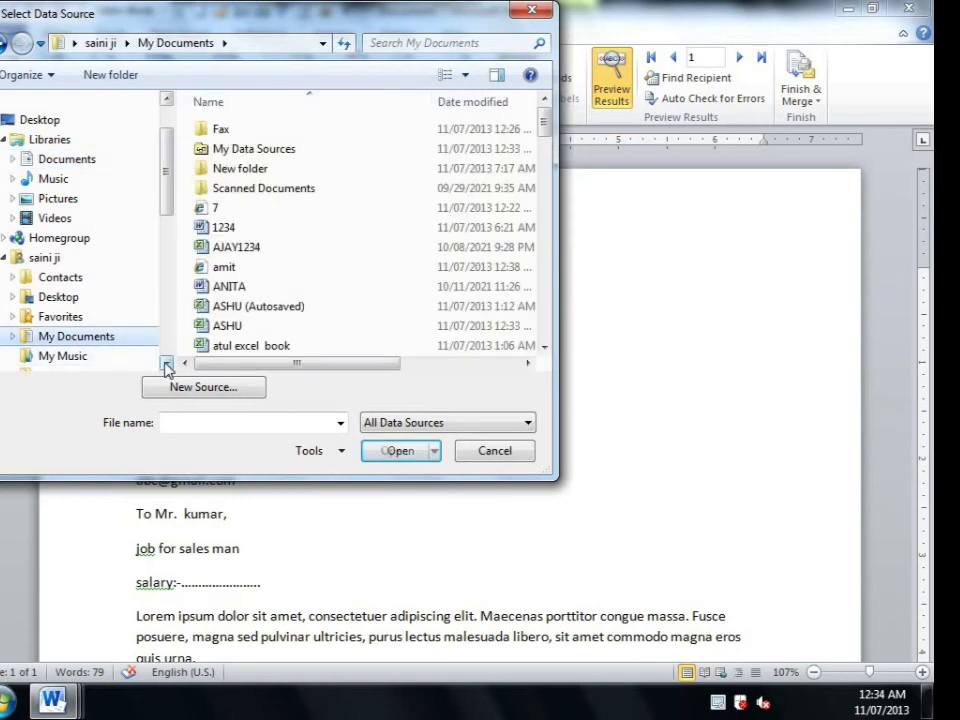
{"action": "left_click", "coordinate": [166, 363]}
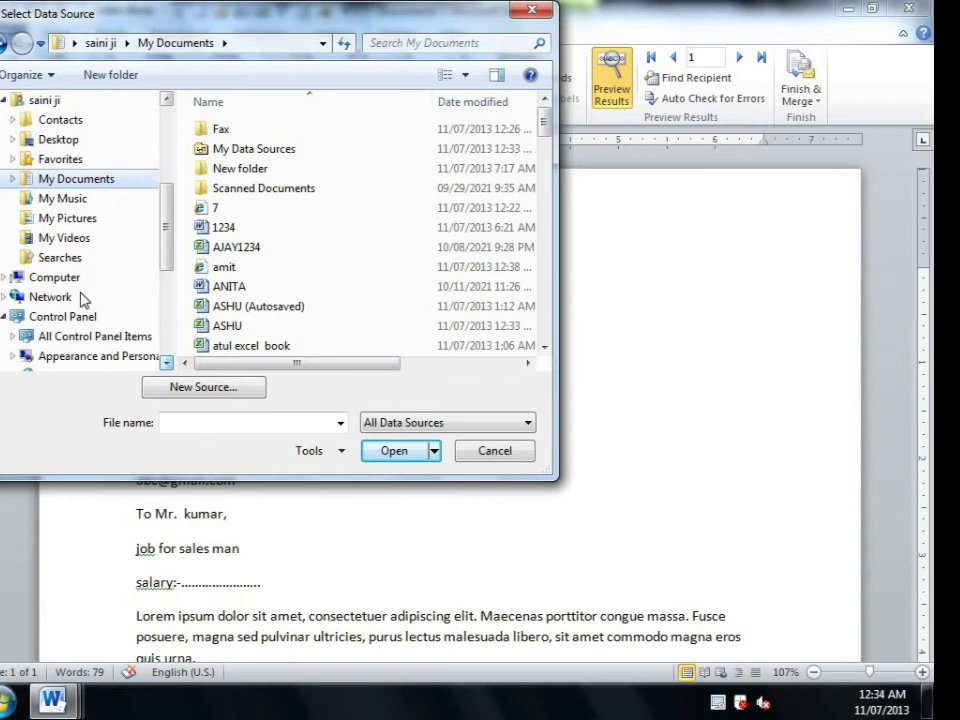
- Via Computer, open Local Disk (D:) showing Book2 and Excel formulas
{"action": "left_click", "coordinate": [55, 277]}
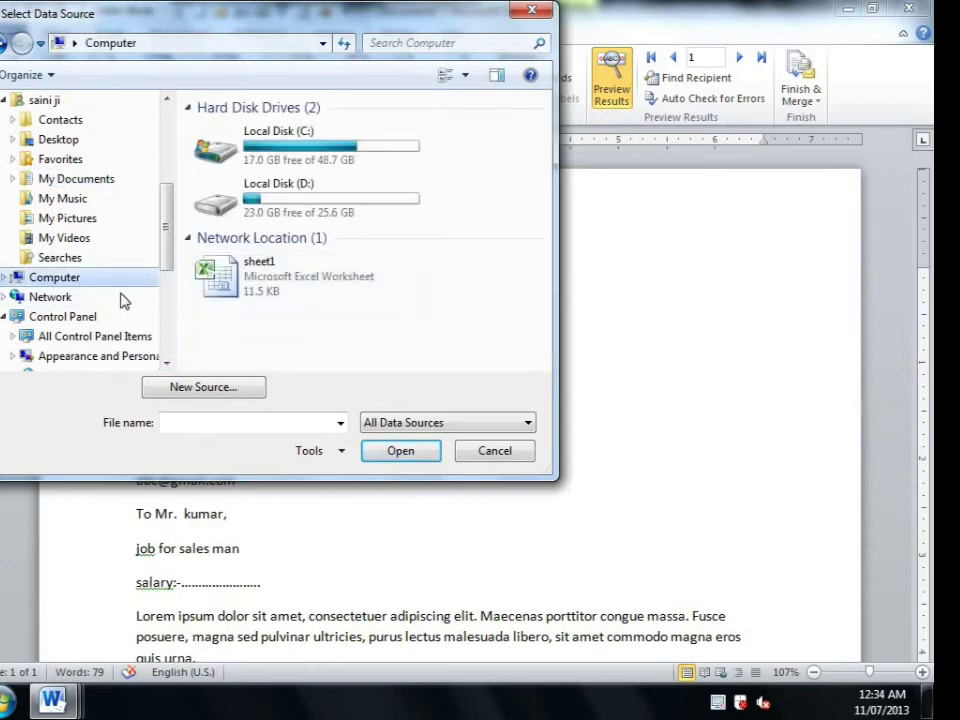
{"action": "double_click", "coordinate": [215, 158]}
{"action": "left_click", "coordinate": [294, 155]}
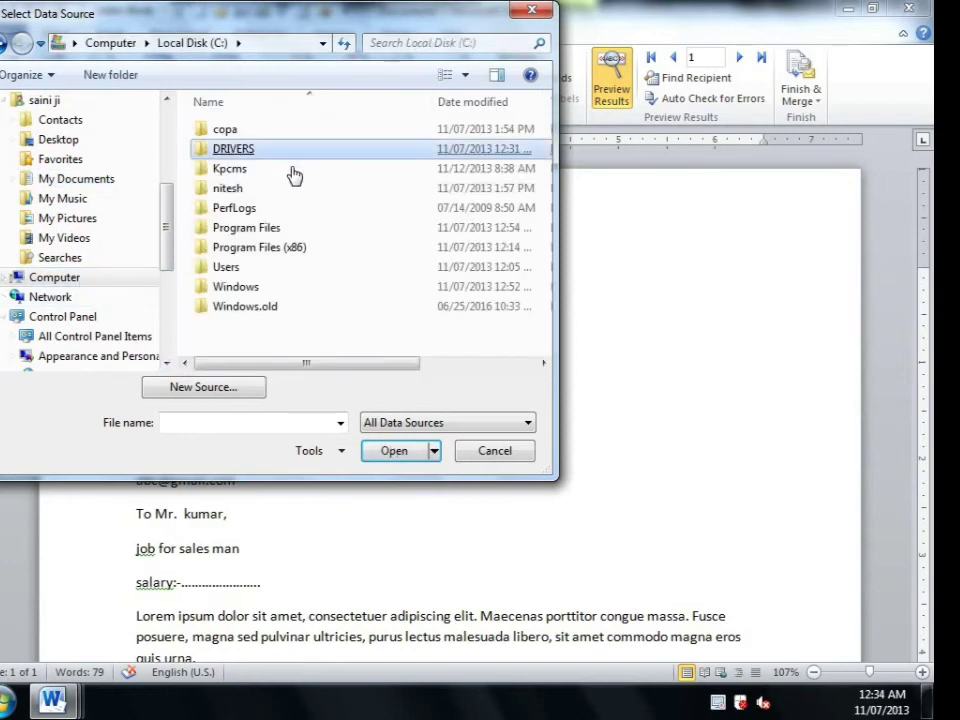
{"action": "left_click", "coordinate": [3, 42]}
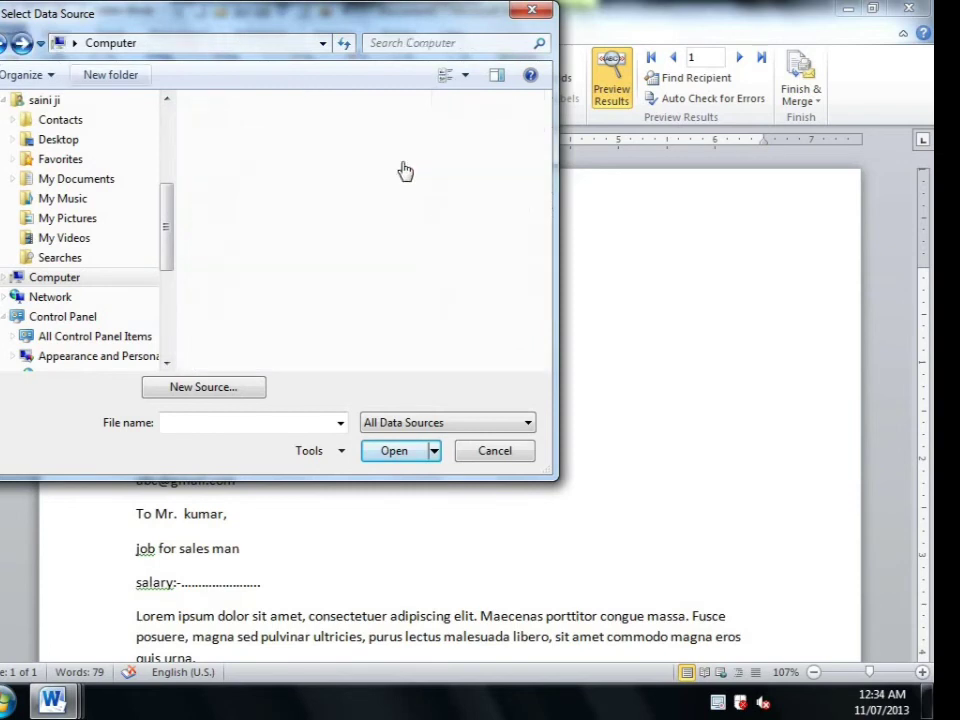
{"action": "double_click", "coordinate": [240, 195]}
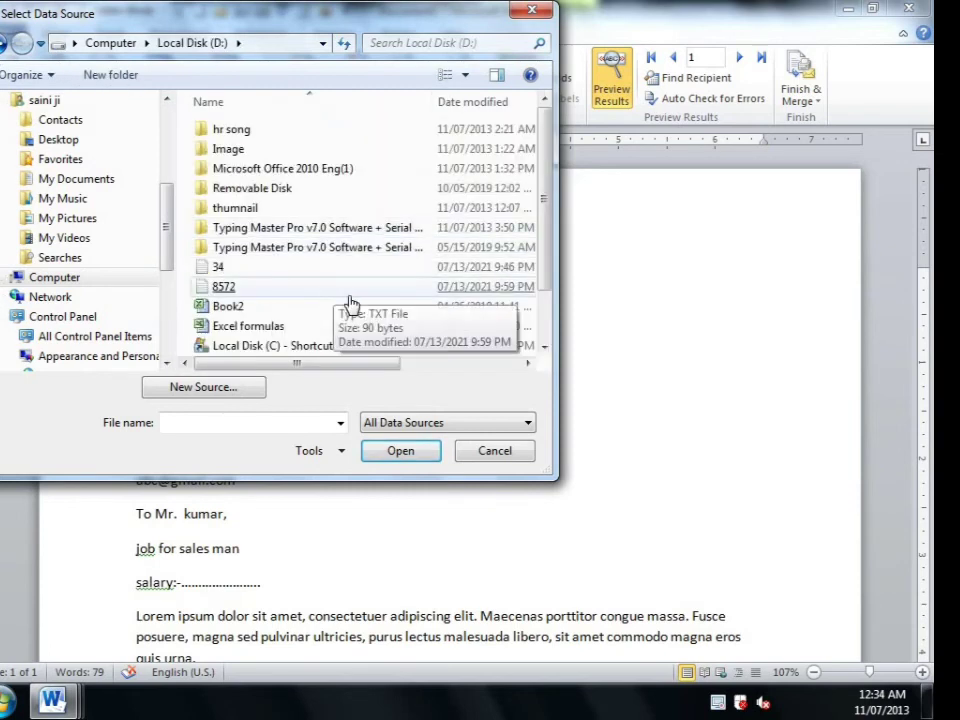
{"action": "scroll", "coordinate": [349, 295], "scroll_direction": "down", "scroll_amount": 1}
{"action": "left_click", "coordinate": [100, 338]}
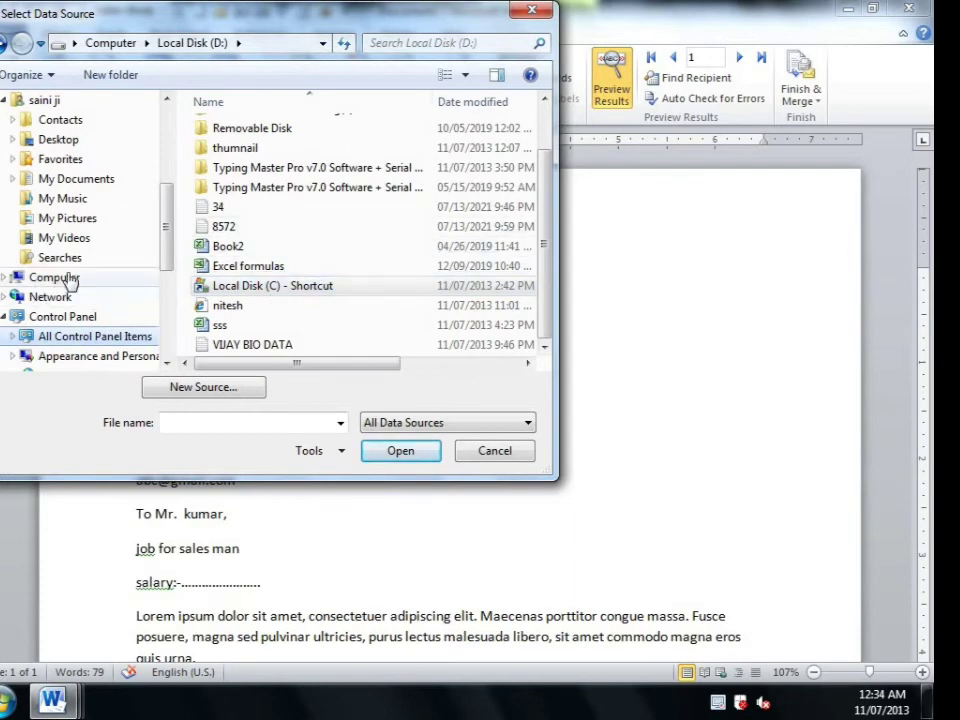
{"action": "left_click", "coordinate": [45, 297]}
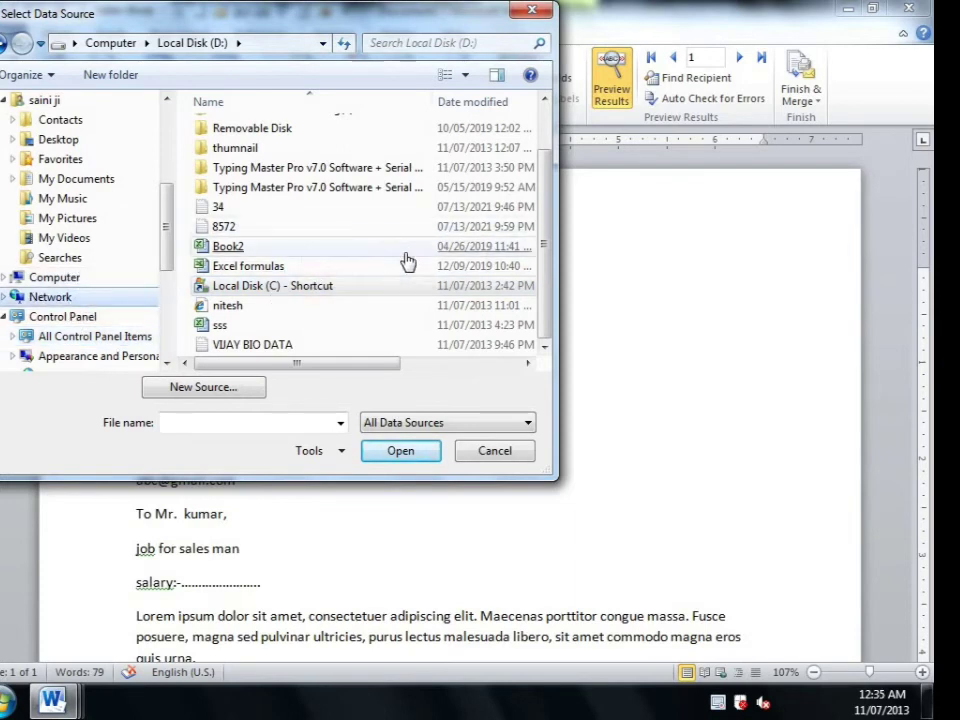
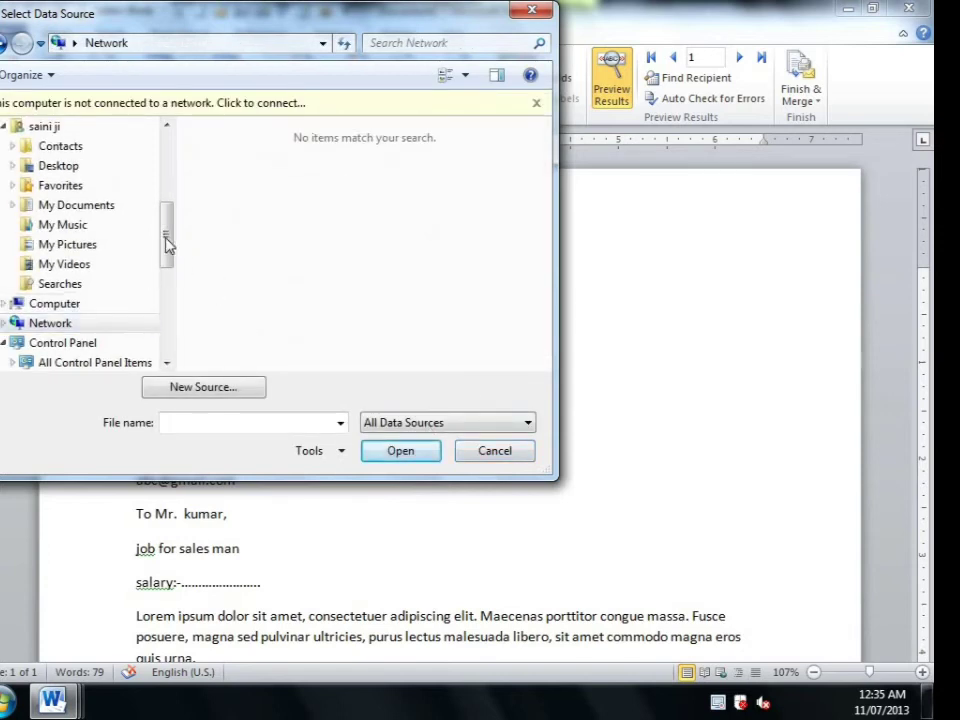
- Set the data source browser to show all files and browse the computer's drives
{"action": "scroll", "coordinate": [167, 242], "scroll_direction": "down", "scroll_amount": 1}
{"action": "scroll", "coordinate": [169, 302], "scroll_direction": "up", "scroll_amount": 2}
{"action": "left_click", "coordinate": [447, 422]}
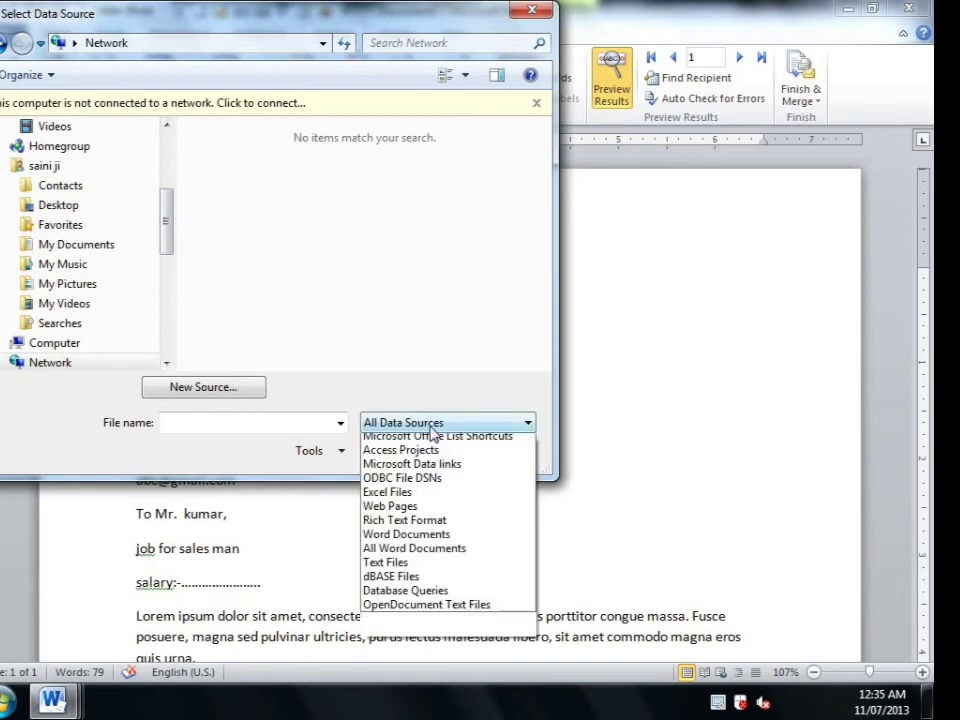
{"action": "left_click", "coordinate": [385, 439]}
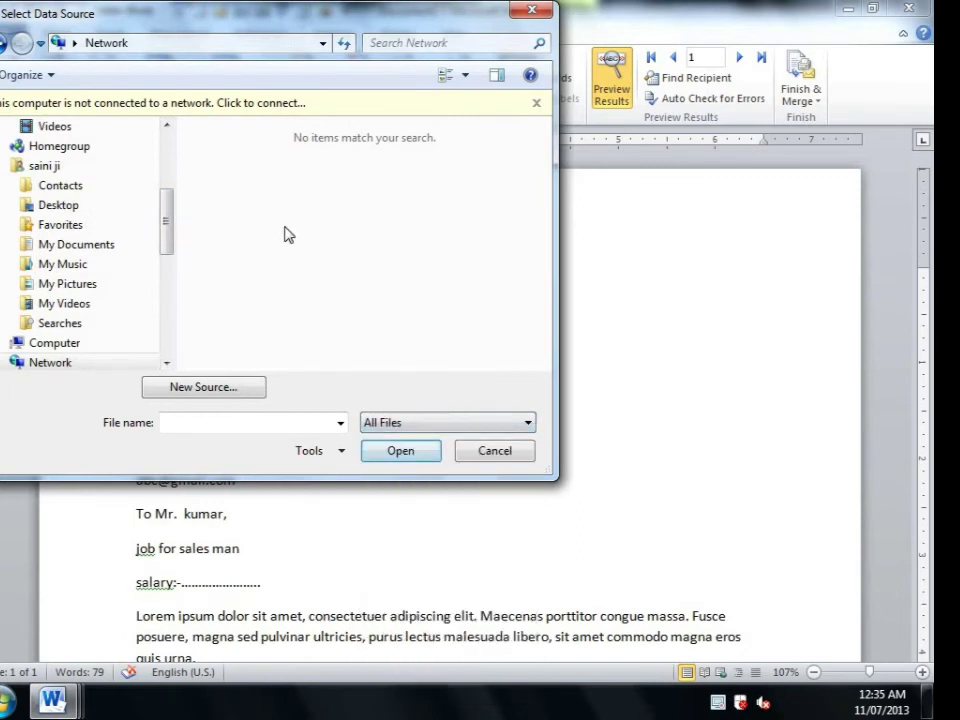
{"action": "left_click", "coordinate": [72, 346]}
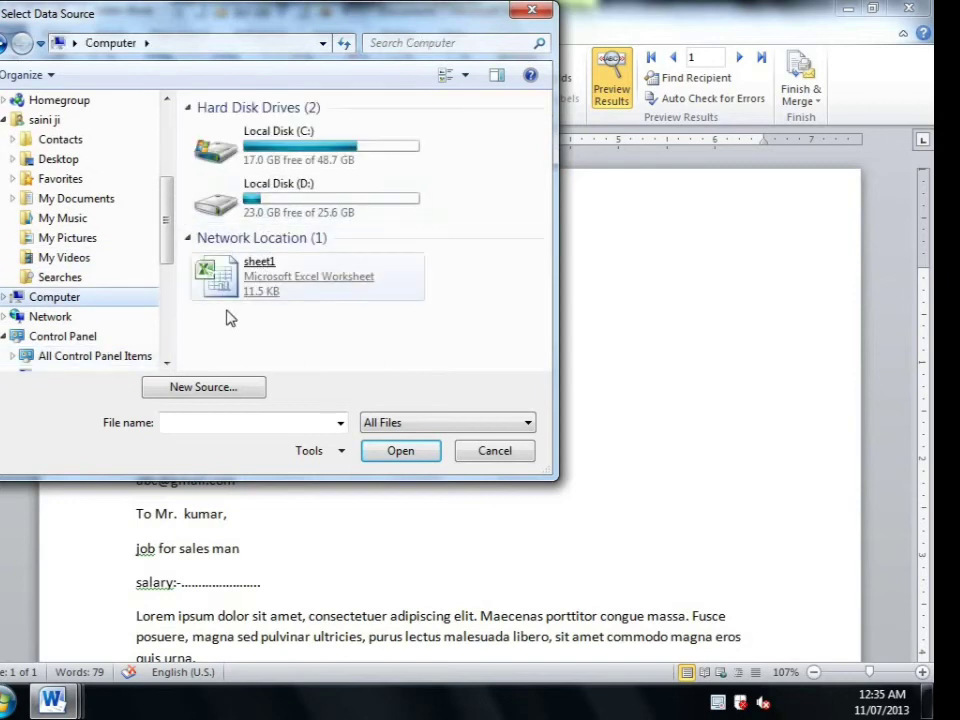
{"action": "left_click", "coordinate": [166, 363]}
{"action": "left_click", "coordinate": [166, 363]}
{"action": "left_click", "coordinate": [166, 363]}
{"action": "left_click", "coordinate": [166, 363]}
{"action": "left_click", "coordinate": [166, 363]}
{"action": "left_click", "coordinate": [166, 363]}
{"action": "left_click", "coordinate": [166, 363]}
{"action": "left_click", "coordinate": [166, 363]}
{"action": "left_click", "coordinate": [166, 363]}
{"action": "left_click", "coordinate": [166, 363]}
{"action": "left_click", "coordinate": [166, 363]}
{"action": "left_click", "coordinate": [166, 363]}
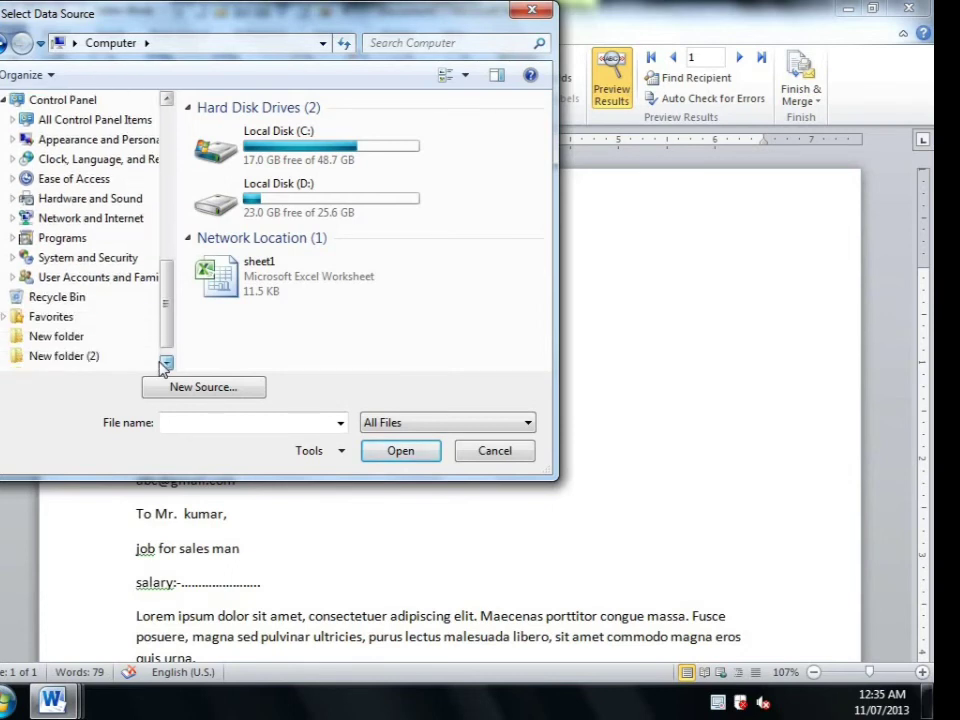
{"action": "left_click", "coordinate": [166, 363]}
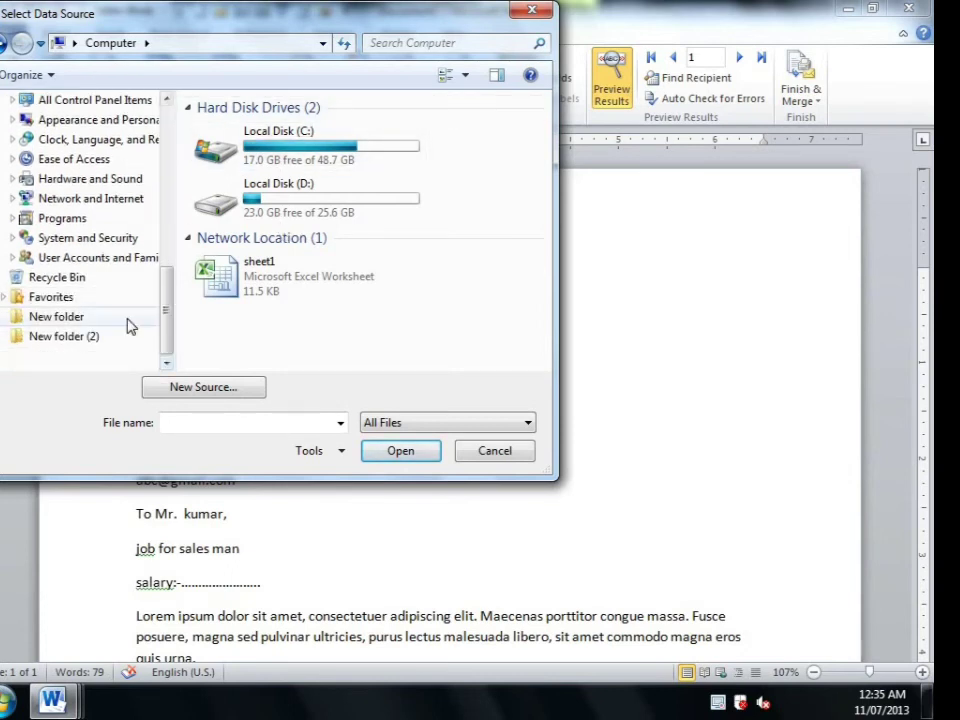
{"action": "left_click_drag", "start_coordinate": [166, 310], "coordinate": [166, 130]}
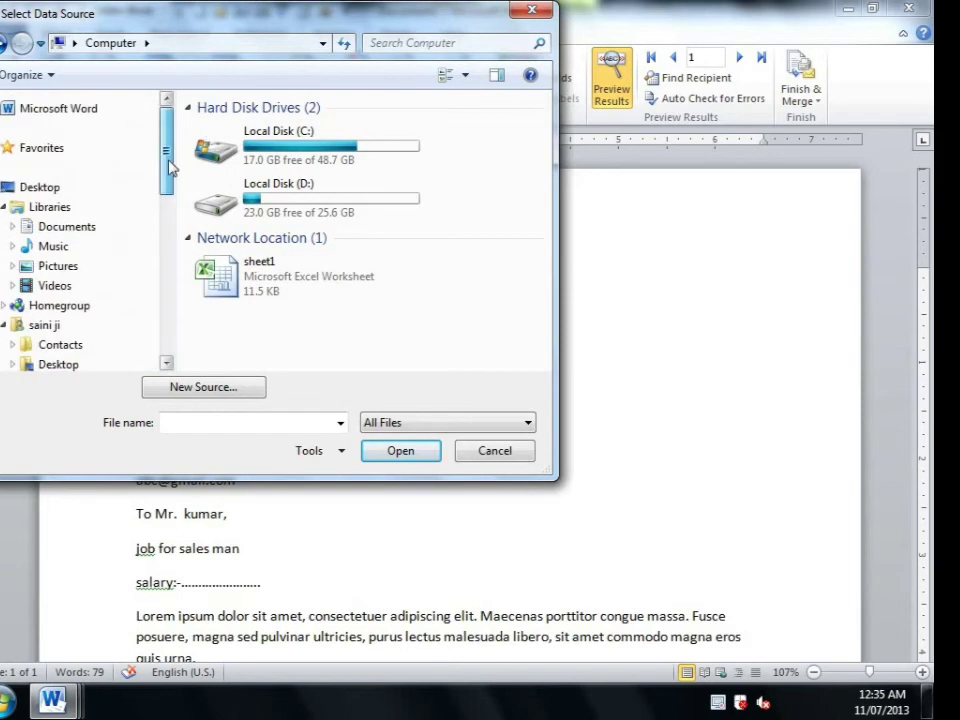
- Check the Libraries and Homegroup locations, cancel the file pick, and close the hh.mdb recipient list
{"action": "left_click", "coordinate": [80, 208]}
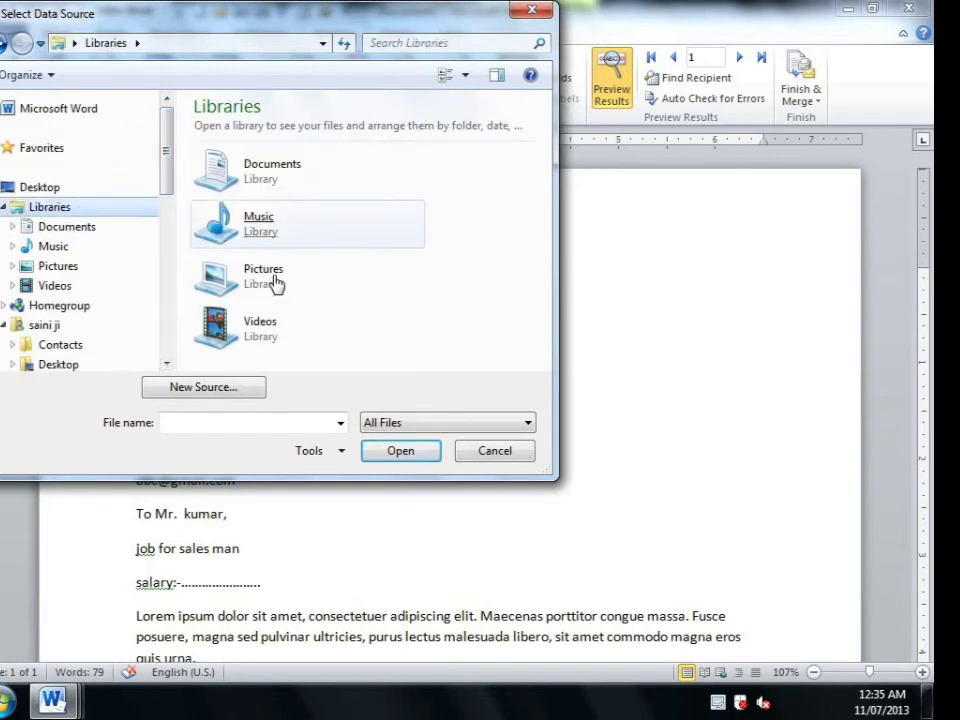
{"action": "scroll", "coordinate": [274, 274], "scroll_direction": "down", "scroll_amount": 4}
{"action": "scroll", "coordinate": [150, 300], "scroll_direction": "up", "scroll_amount": 4}
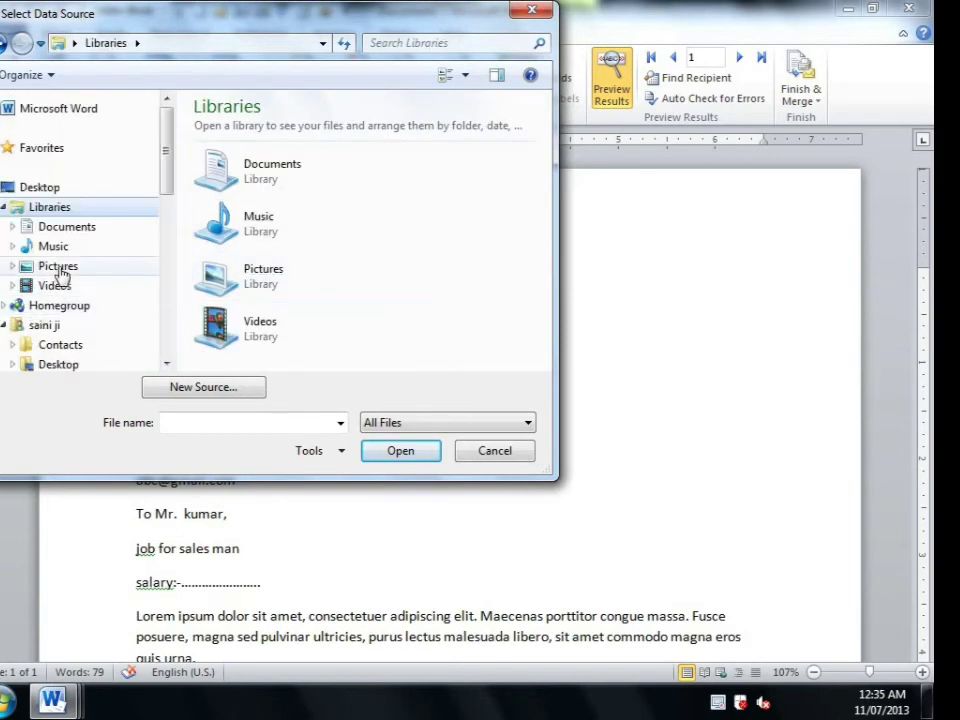
{"action": "left_click", "coordinate": [60, 306]}
{"action": "scroll", "coordinate": [320, 350], "scroll_direction": "down", "scroll_amount": 4}
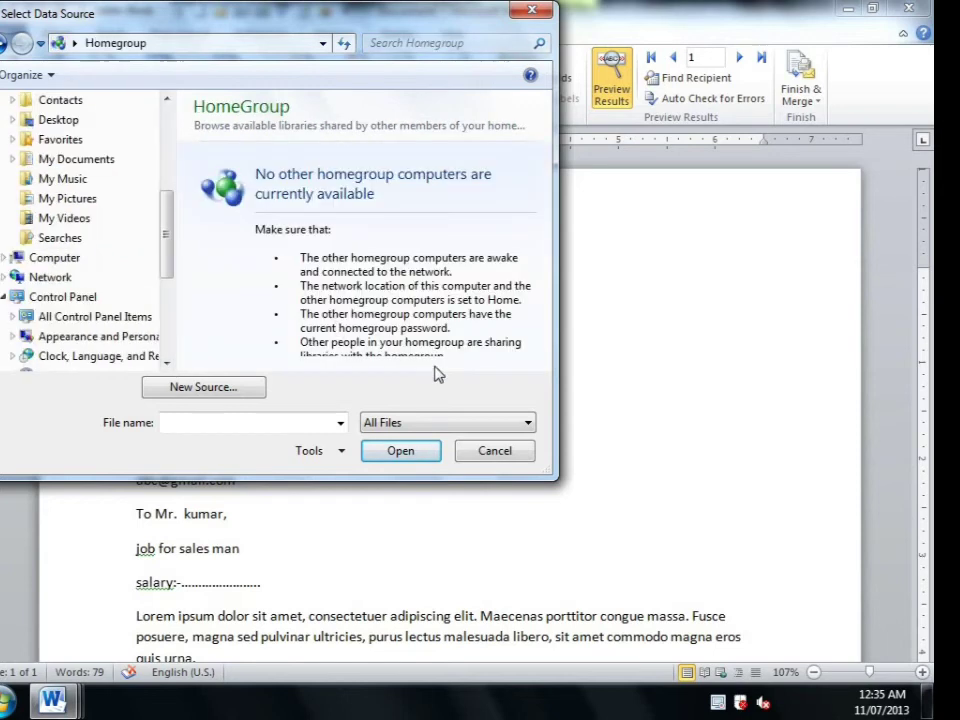
{"action": "left_click", "coordinate": [531, 452]}
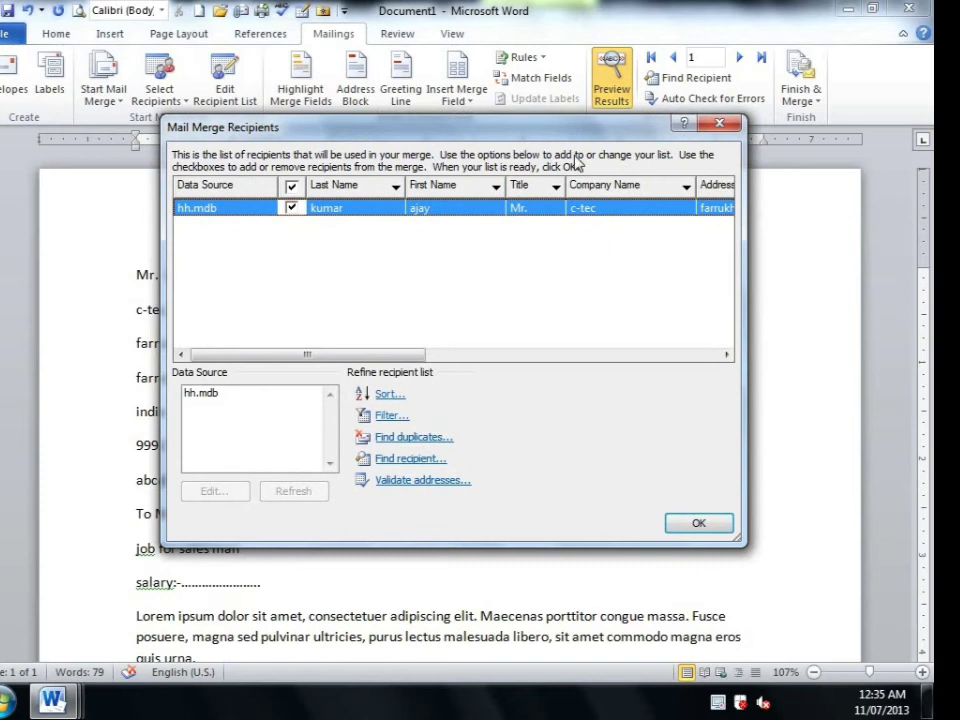
{"action": "left_click", "coordinate": [719, 123]}
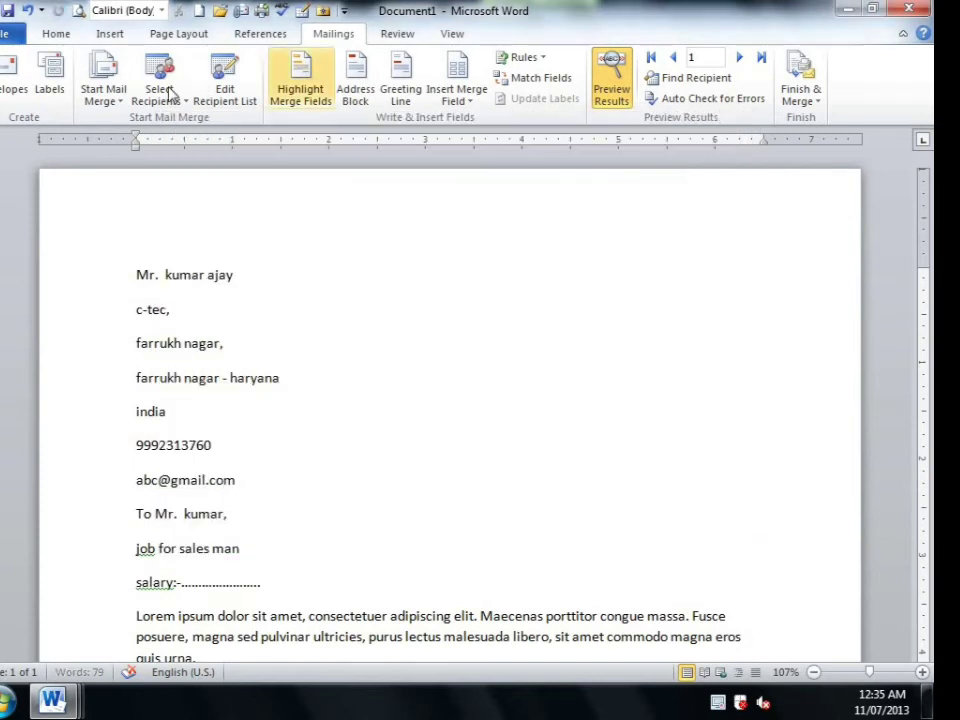
- Start a new address list and fill the first two entries with placeholder text like gh and hjg
{"action": "left_click", "coordinate": [159, 90]}
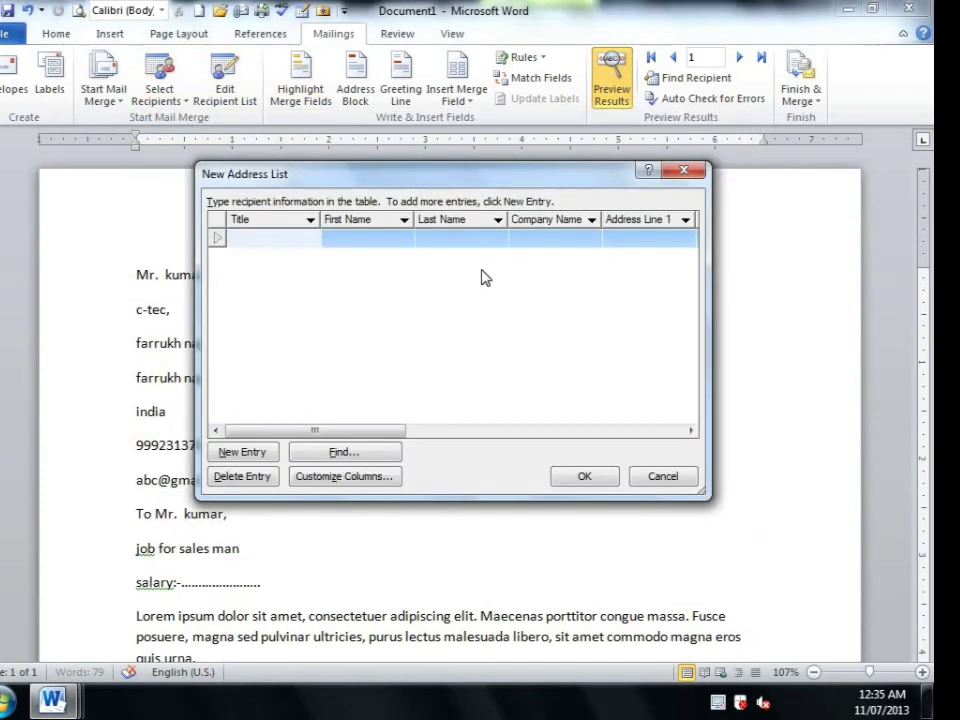
{"action": "type", "text": "gh"}
{"action": "key", "text": "Tab"}
{"action": "key", "text": "Tab"}
{"action": "type", "text": "gh"}
{"action": "key", "text": "Tab"}
{"action": "key", "text": "Tab"}
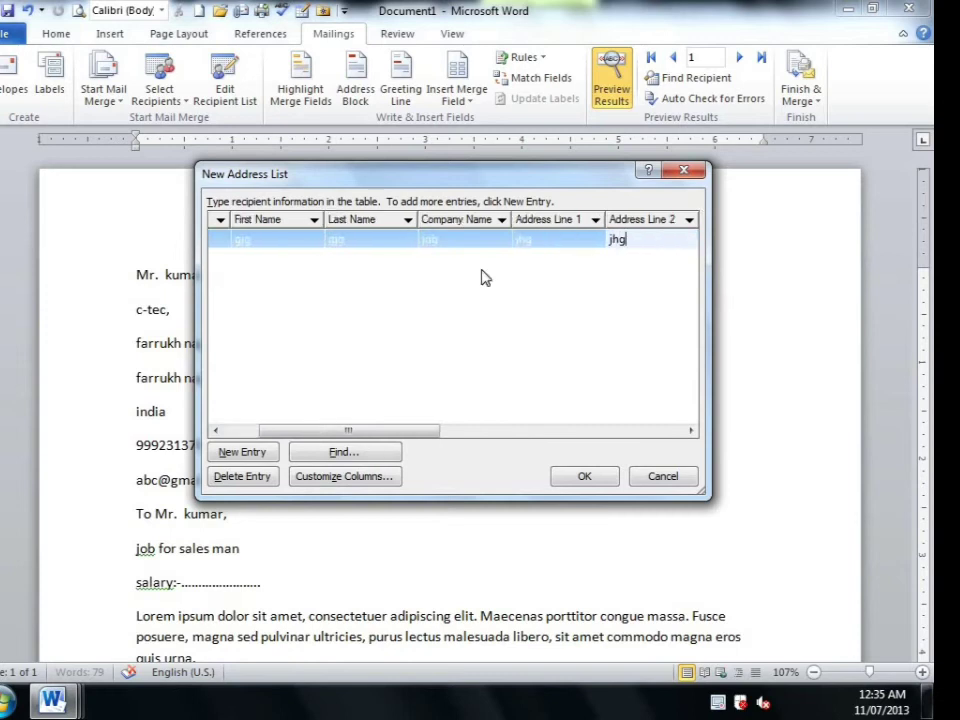
{"action": "key", "text": "Tab"}
{"action": "type", "text": "gh"}
{"action": "key", "text": "Tab"}
{"action": "type", "text": "gh"}
{"action": "key", "text": "Tab"}
{"action": "type", "text": "gj"}
{"action": "key", "text": "Tab"}
{"action": "key", "text": "Tab"}
{"action": "type", "text": "hg"}
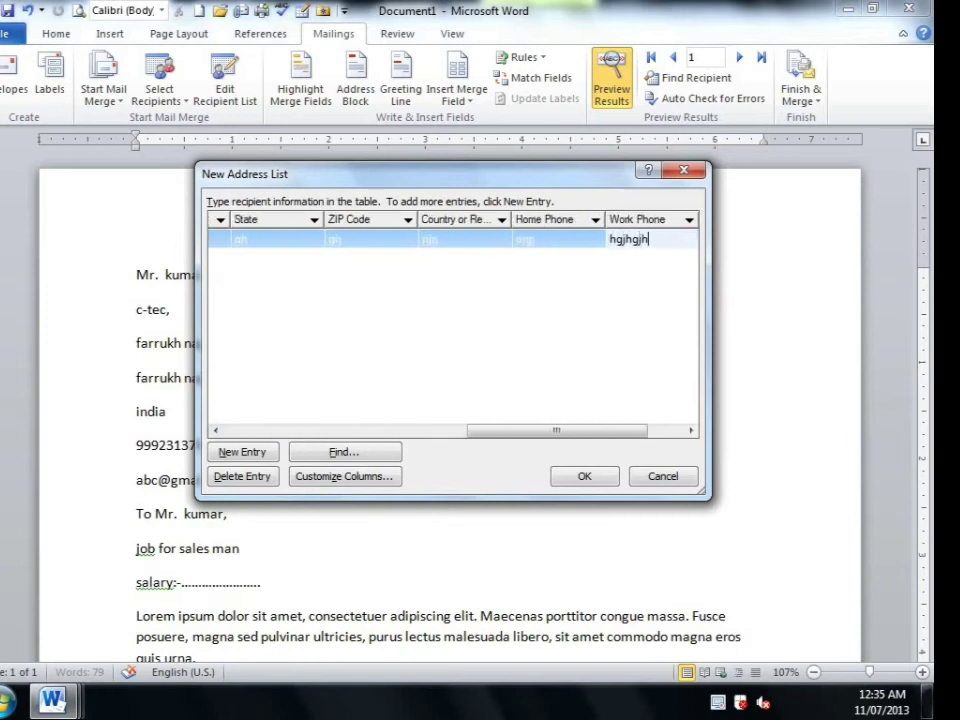
{"action": "key", "text": "Tab"}
{"action": "type", "text": "jh"}
{"action": "key", "text": "Tab"}
{"action": "type", "text": "hjg"}
{"action": "key", "text": "Tab"}
{"action": "type", "text": "hj"}
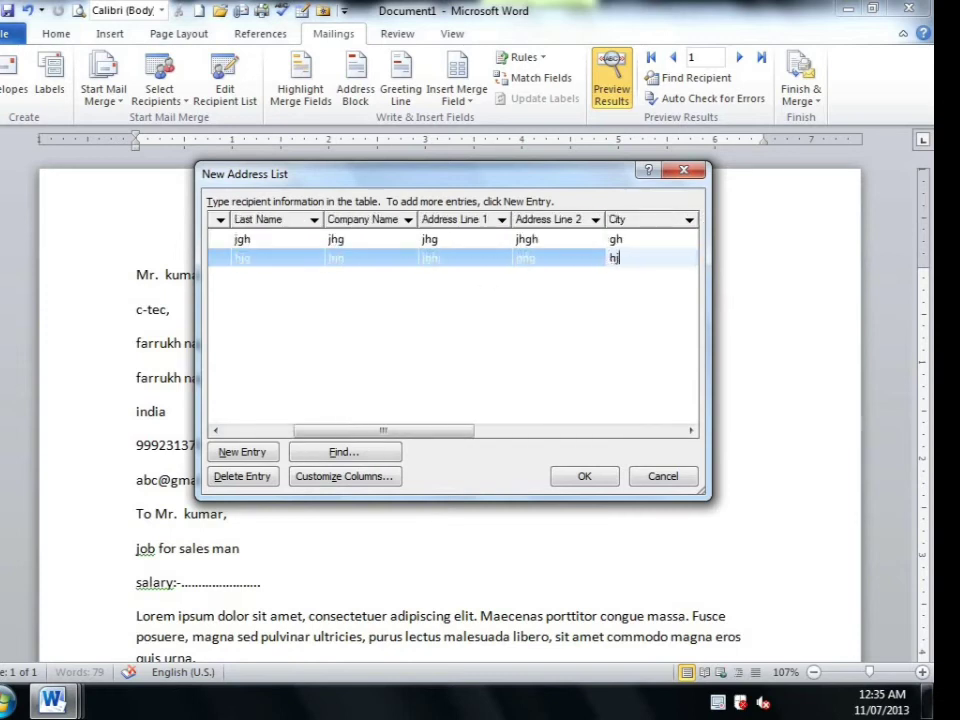
{"action": "key", "text": "Tab"}
{"action": "key", "text": "Tab"}
{"action": "key", "text": "Tab"}
{"action": "key", "text": "Tab"}
{"action": "key", "text": "Tab"}
- Add a third entry with the values jhg, jg, gjh and gjgh
{"action": "key", "text": "Tab"}
{"action": "key", "text": "Tab"}
{"action": "type", "text": "jhgjh"}
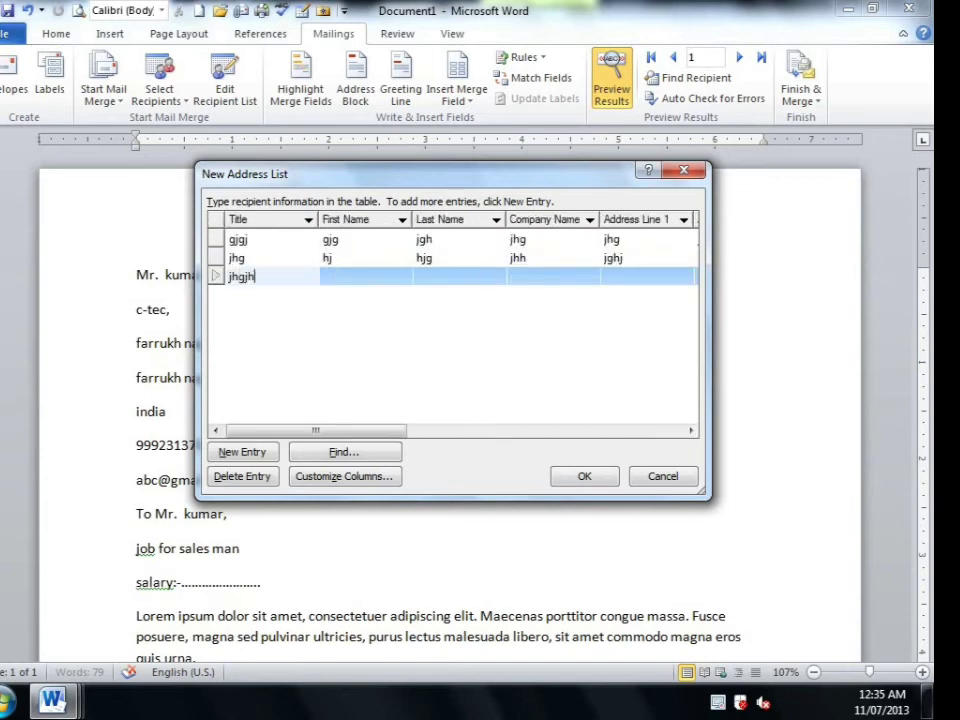
{"action": "key", "text": "Tab"}
{"action": "key", "text": "Tab"}
{"action": "key", "text": "Tab"}
{"action": "type", "text": "gjhg"}
{"action": "key", "text": "Tab"}
{"action": "type", "text": "jhg"}
{"action": "key", "text": "Tab"}
{"action": "key", "text": "Tab"}
{"action": "key", "text": "Tab"}
{"action": "type", "text": "jg"}
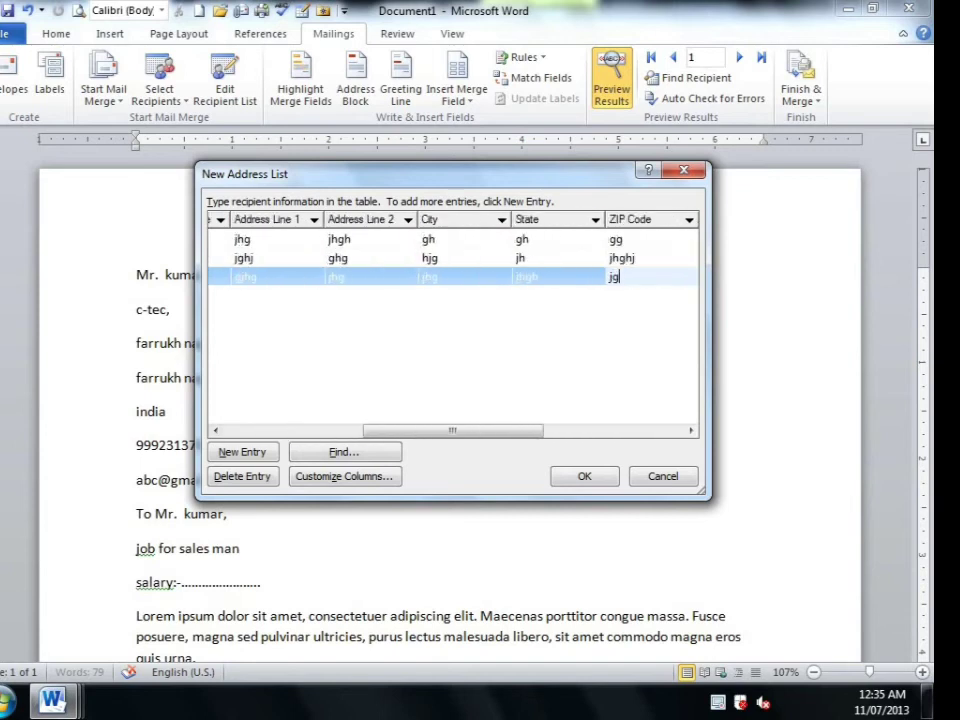
{"action": "key", "text": "Tab"}
{"action": "type", "text": "gjh"}
{"action": "key", "text": "Tab"}
{"action": "type", "text": "gjh"}
{"action": "key", "text": "Tab"}
{"action": "type", "text": "gjgh"}
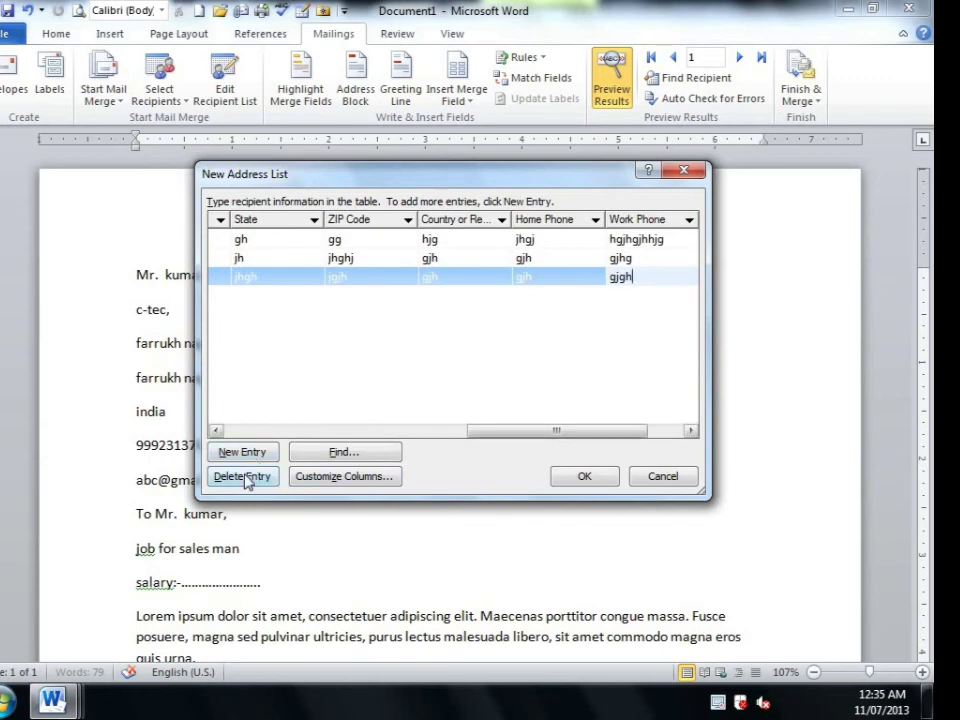
- Finish the new list and save it as 456
{"action": "left_click", "coordinate": [585, 478]}
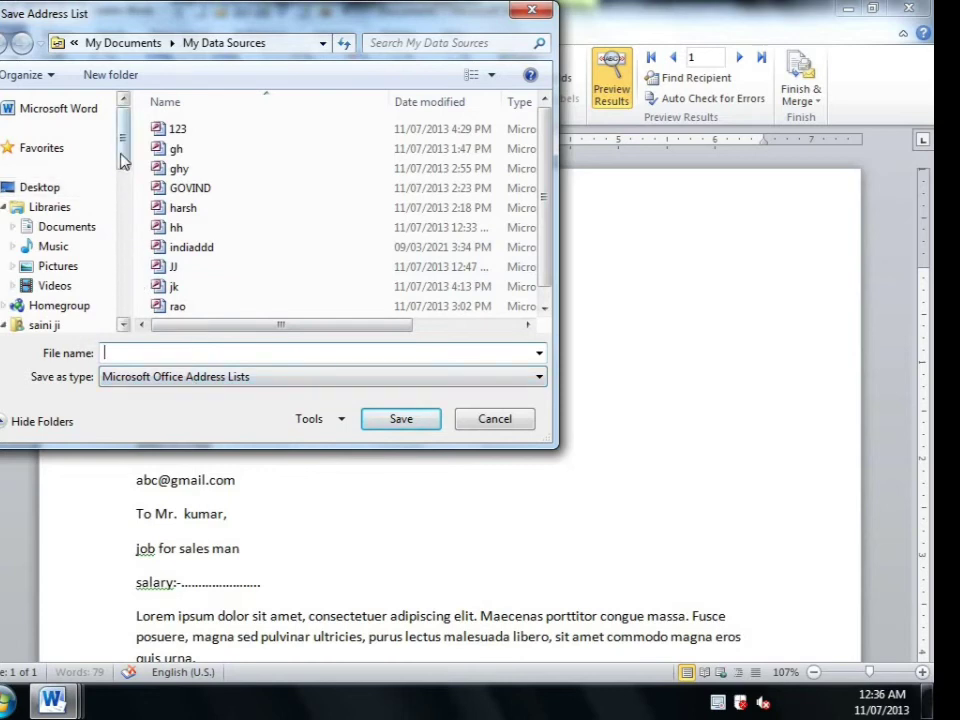
{"action": "left_click_drag", "start_coordinate": [125, 168], "coordinate": [122, 193]}
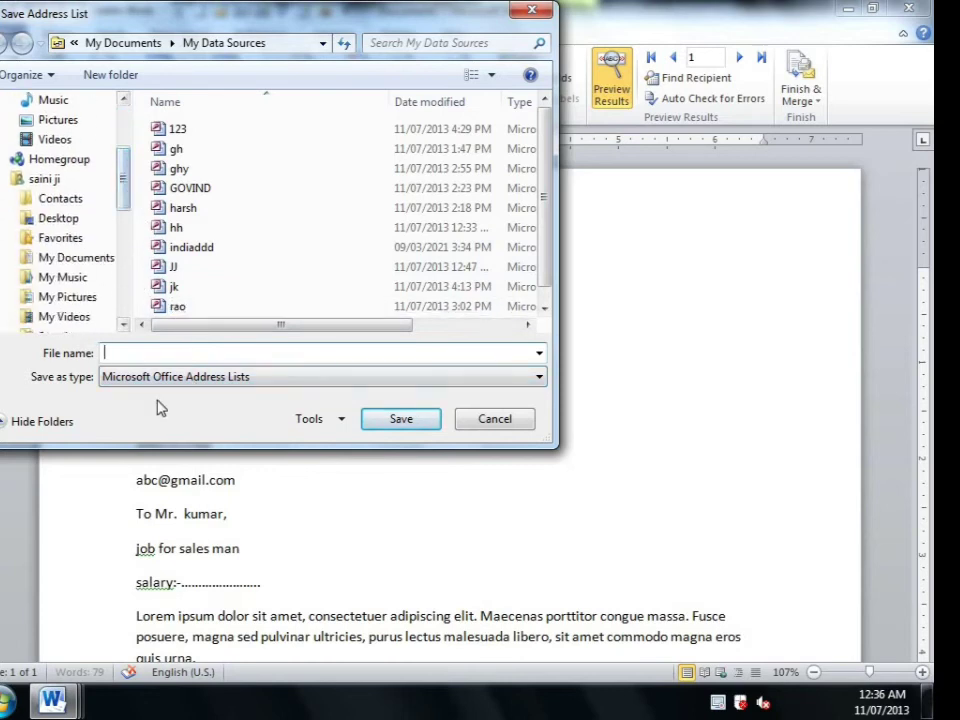
{"action": "left_click", "coordinate": [413, 421]}
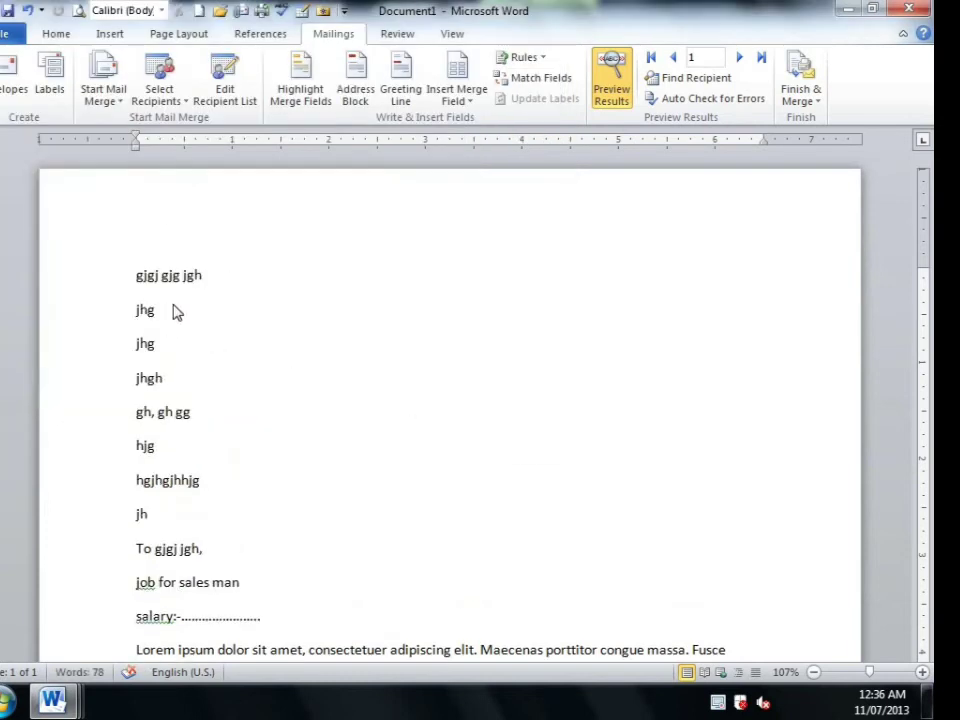
- Browse for an existing recipient list, showing only Microsoft Office Address Lists files
{"action": "left_click", "coordinate": [159, 95]}
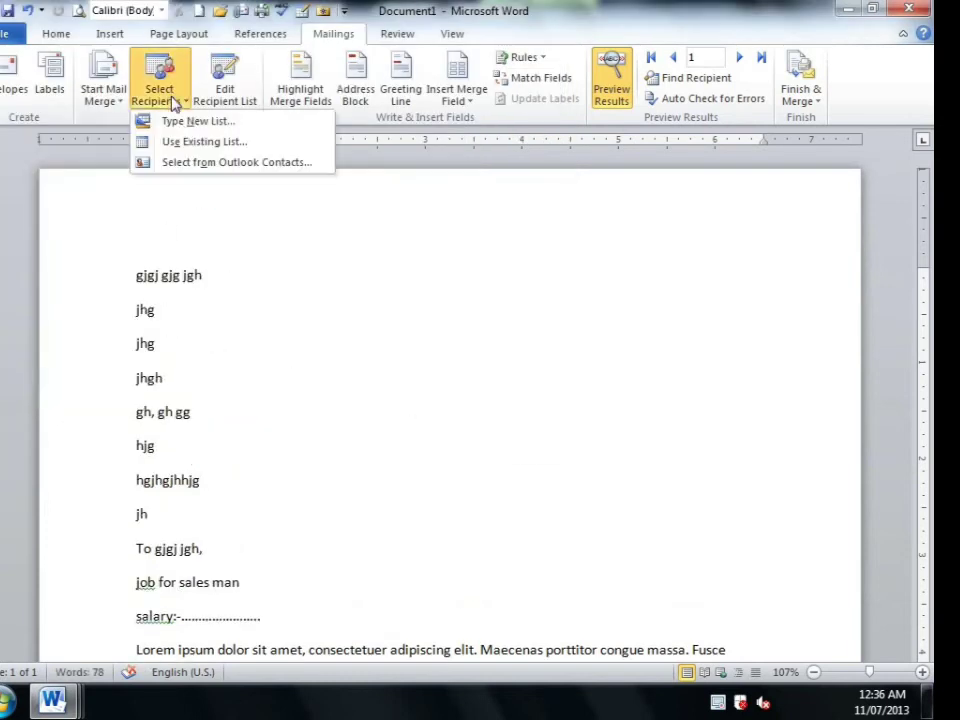
{"action": "left_click", "coordinate": [232, 182]}
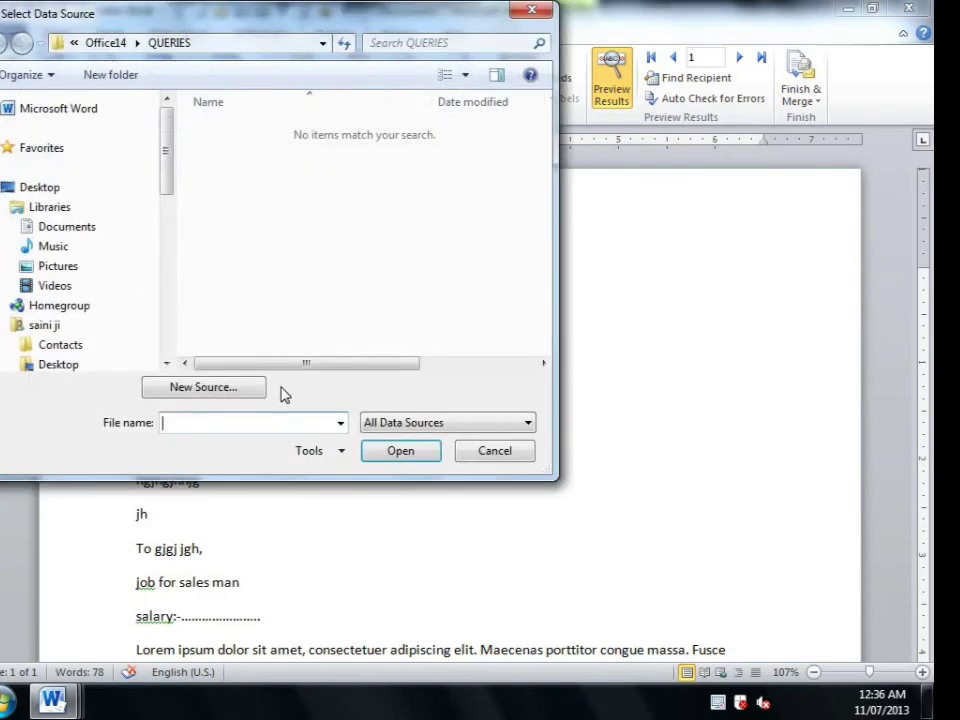
{"action": "left_click", "coordinate": [421, 425]}
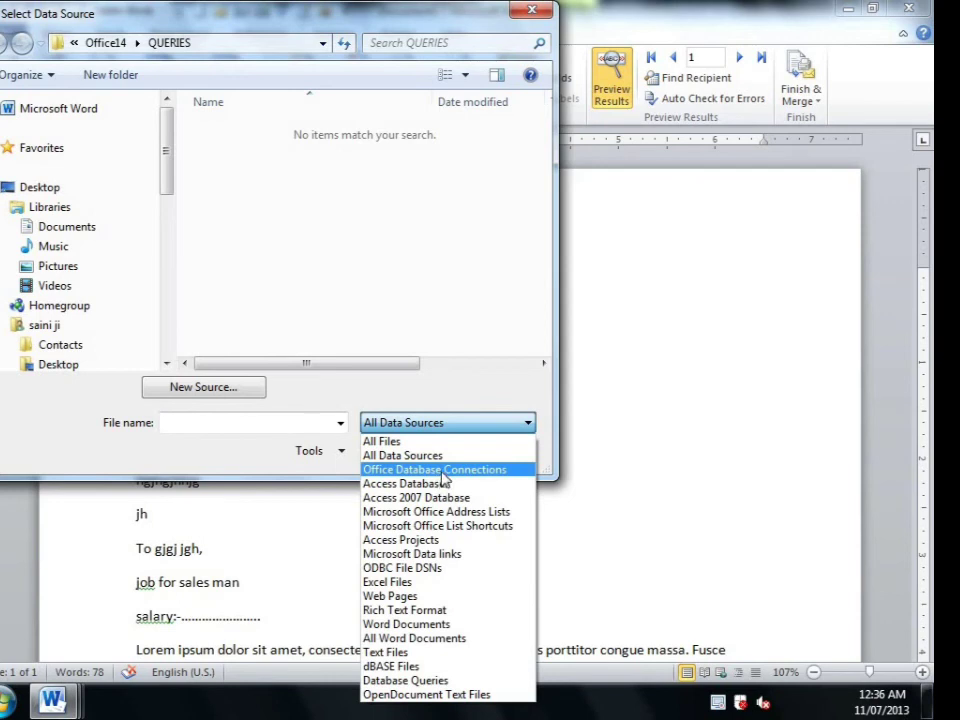
{"action": "left_click", "coordinate": [460, 511]}
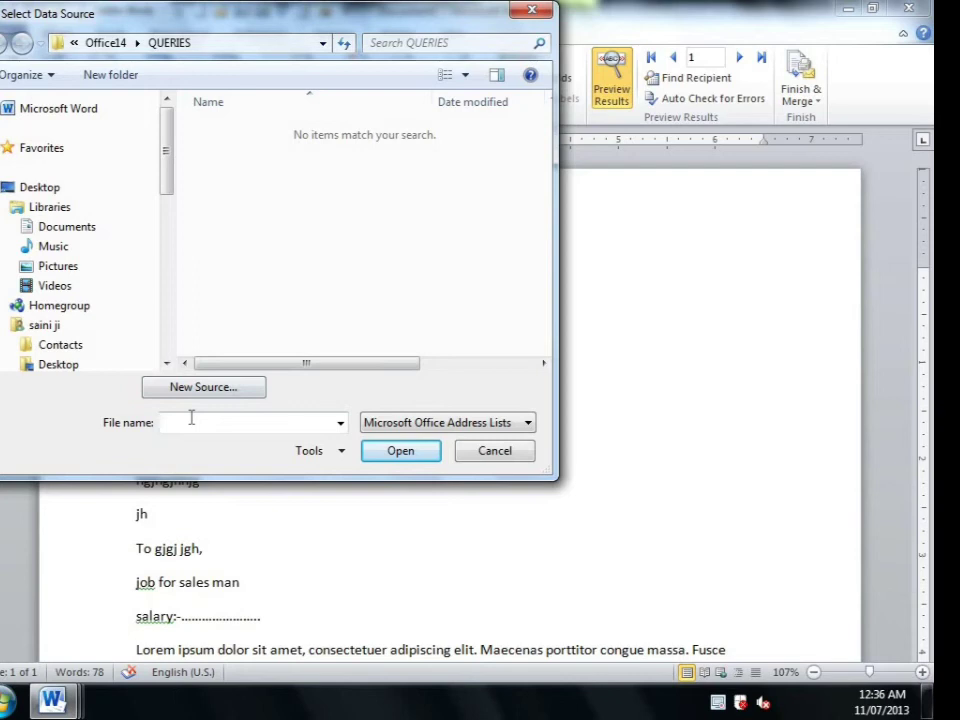
- Look in the Programs location, cancel the data source choice, and open the recipient list
{"action": "left_click_drag", "start_coordinate": [167, 189], "coordinate": [183, 300]}
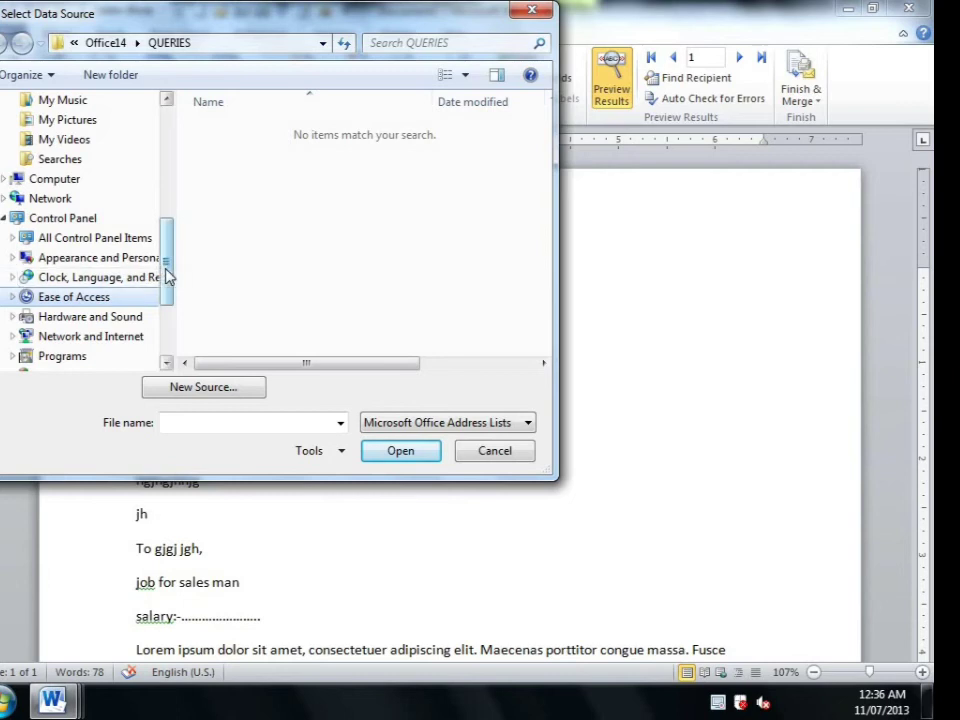
{"action": "left_click_drag", "start_coordinate": [168, 283], "coordinate": [170, 333]}
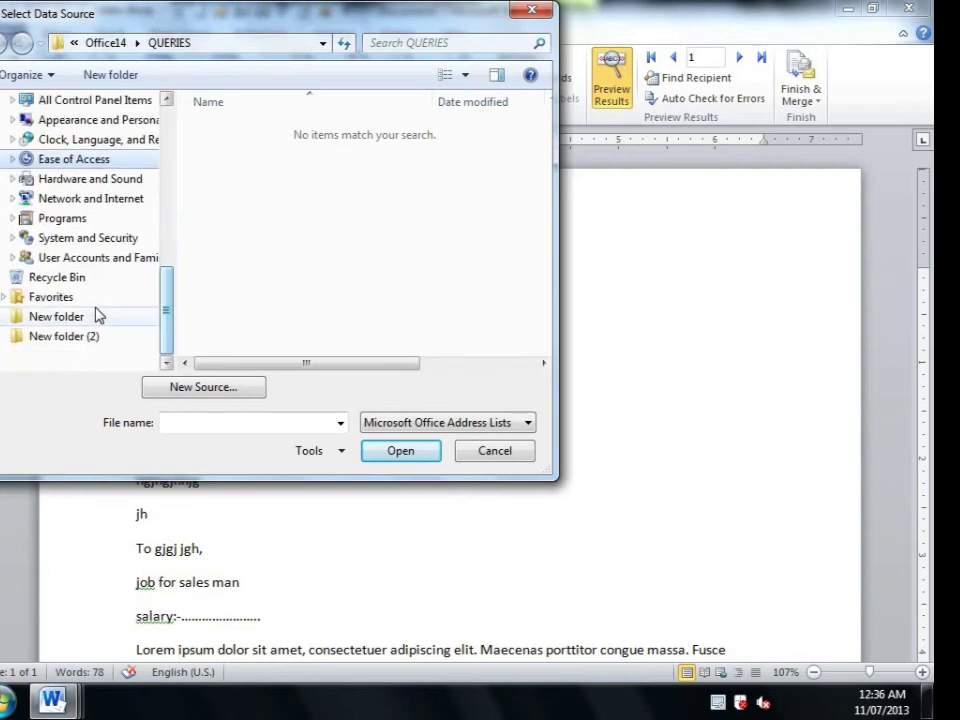
{"action": "left_click", "coordinate": [90, 218]}
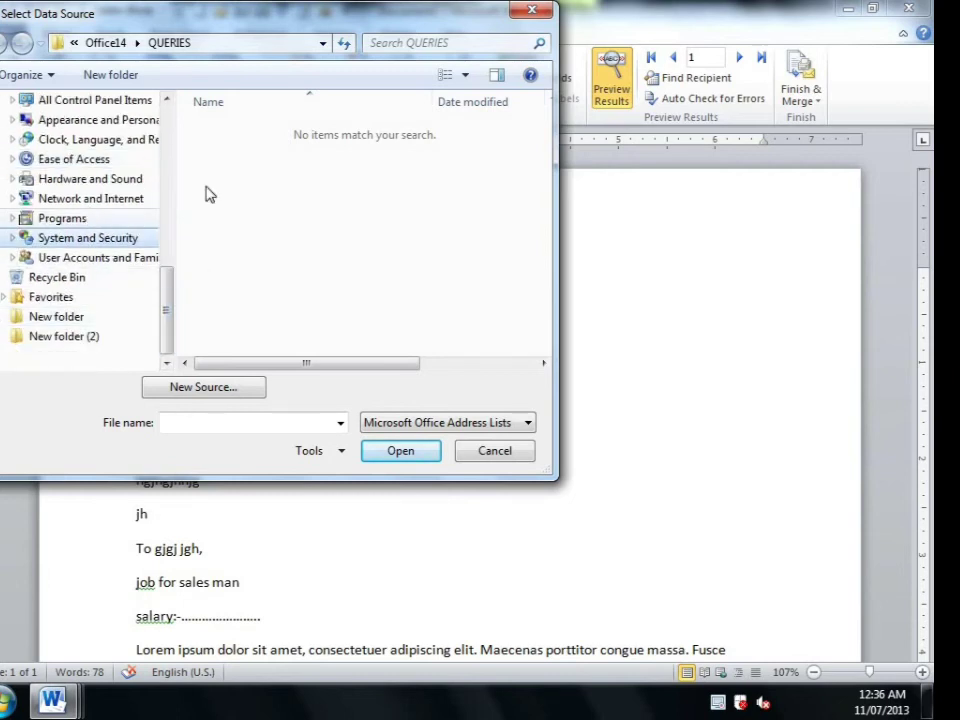
{"action": "key", "text": "Escape"}
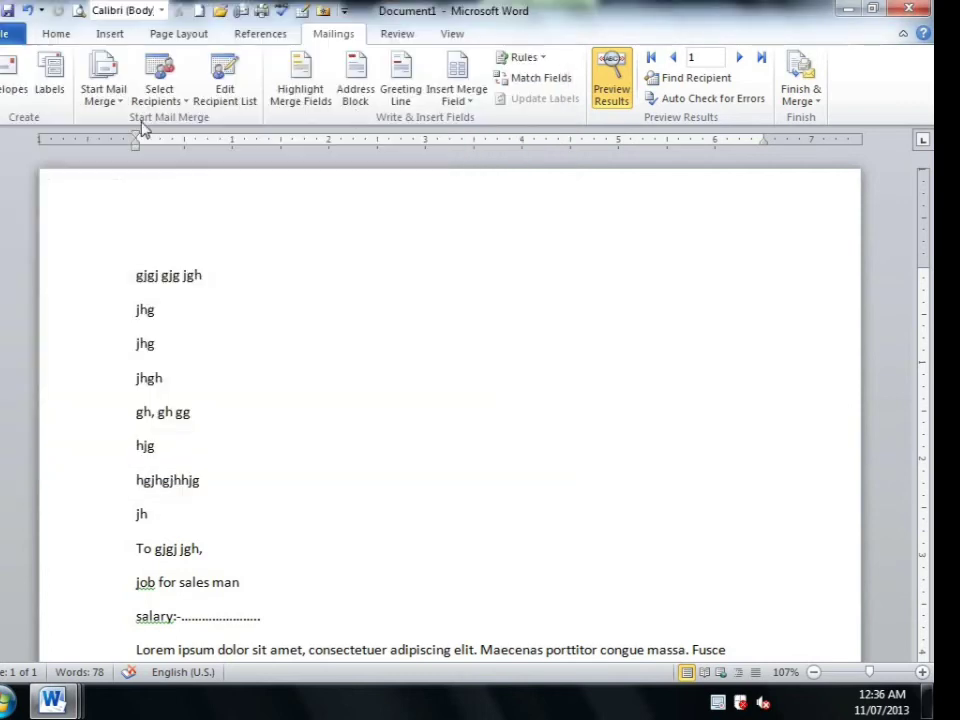
{"action": "left_click", "coordinate": [229, 107]}
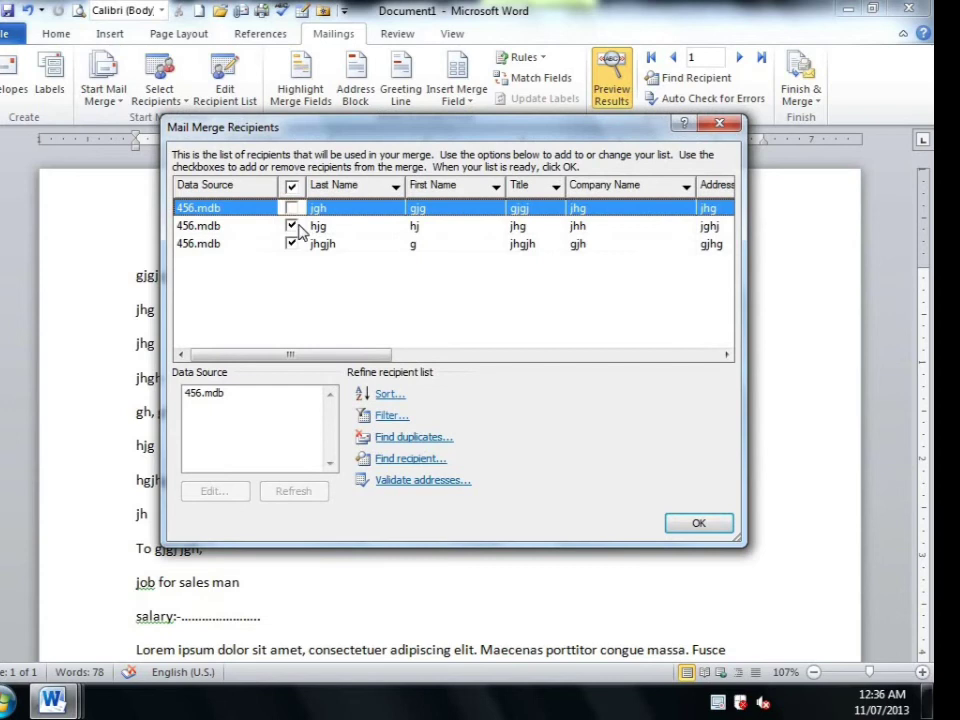
- Exclude the second 456.mdb recipient, apply, then reopen the list and include it again
{"action": "left_click", "coordinate": [292, 226]}
{"action": "left_click", "coordinate": [699, 523]}
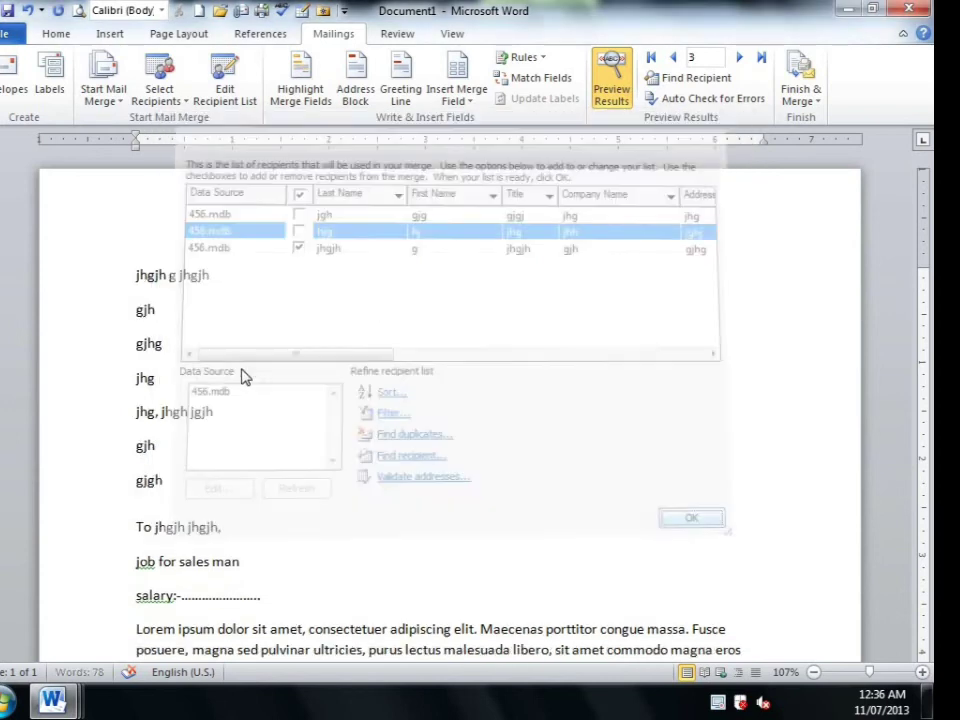
{"action": "left_click", "coordinate": [245, 100]}
{"action": "left_click", "coordinate": [292, 226]}
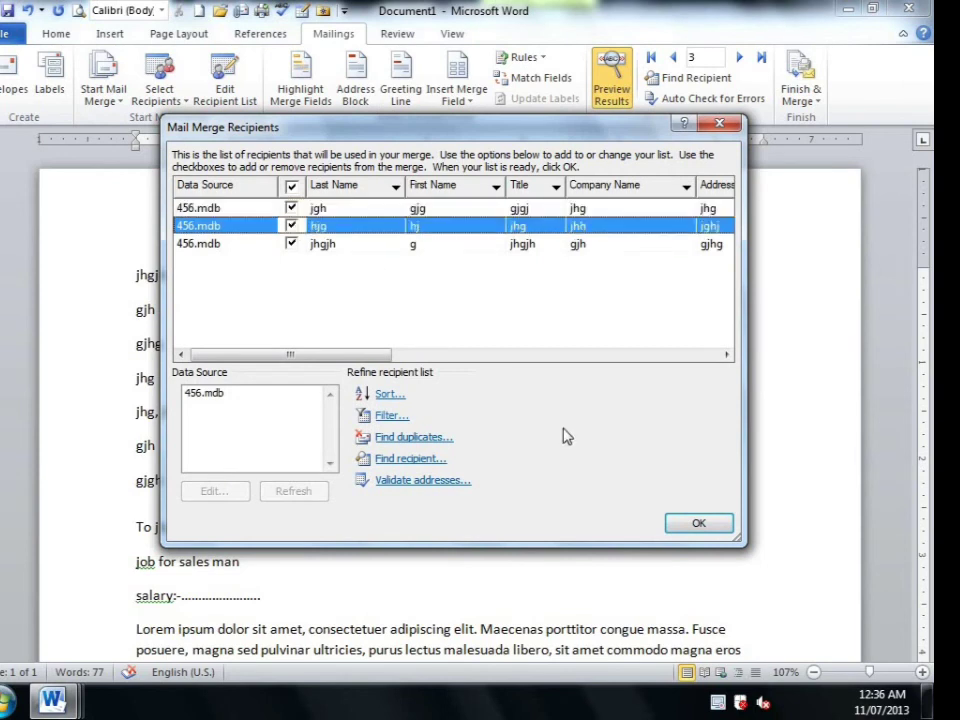
{"action": "left_click", "coordinate": [699, 523]}
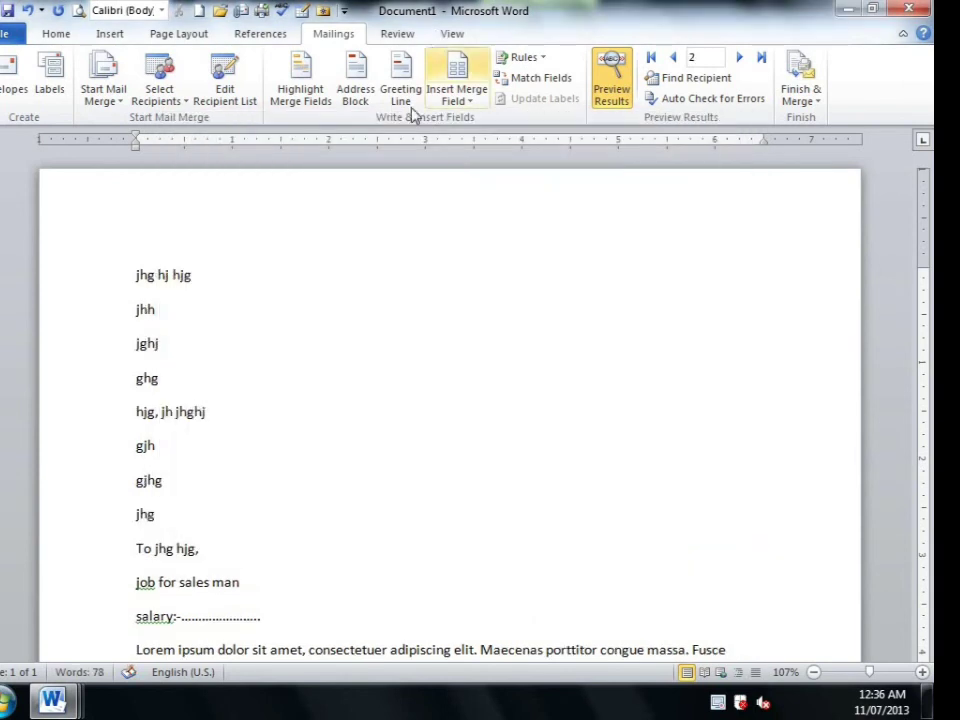
{"action": "left_click", "coordinate": [352, 90]}
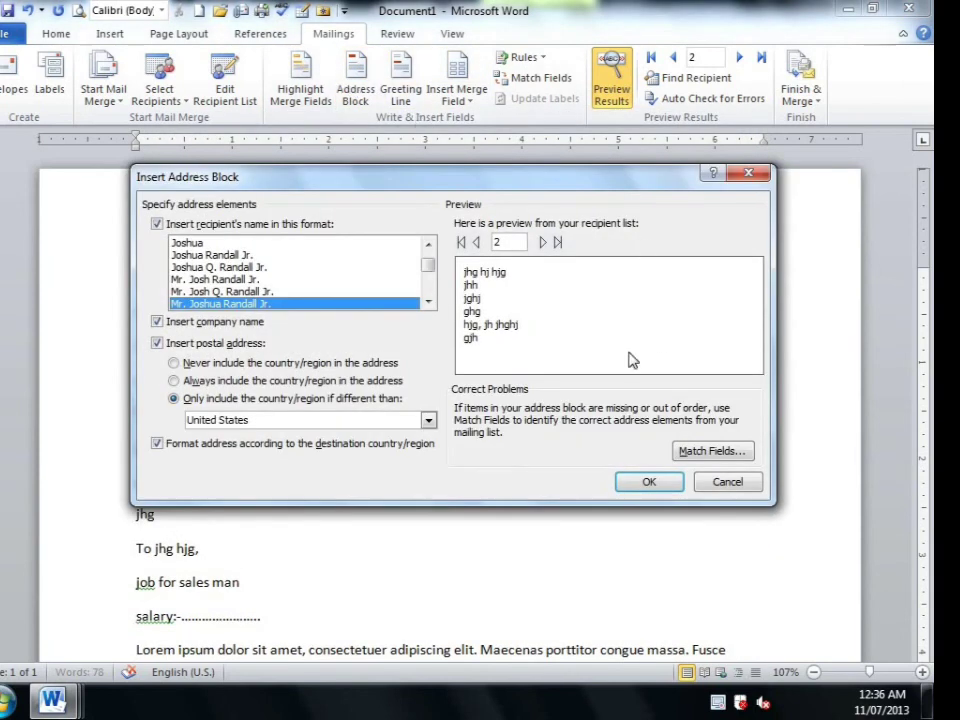
- Skip the Address Block and insert a 'Dear jhg hjg,' greeting line below the To line, plus a blank line
{"action": "left_click", "coordinate": [748, 174]}
{"action": "left_click", "coordinate": [400, 92]}
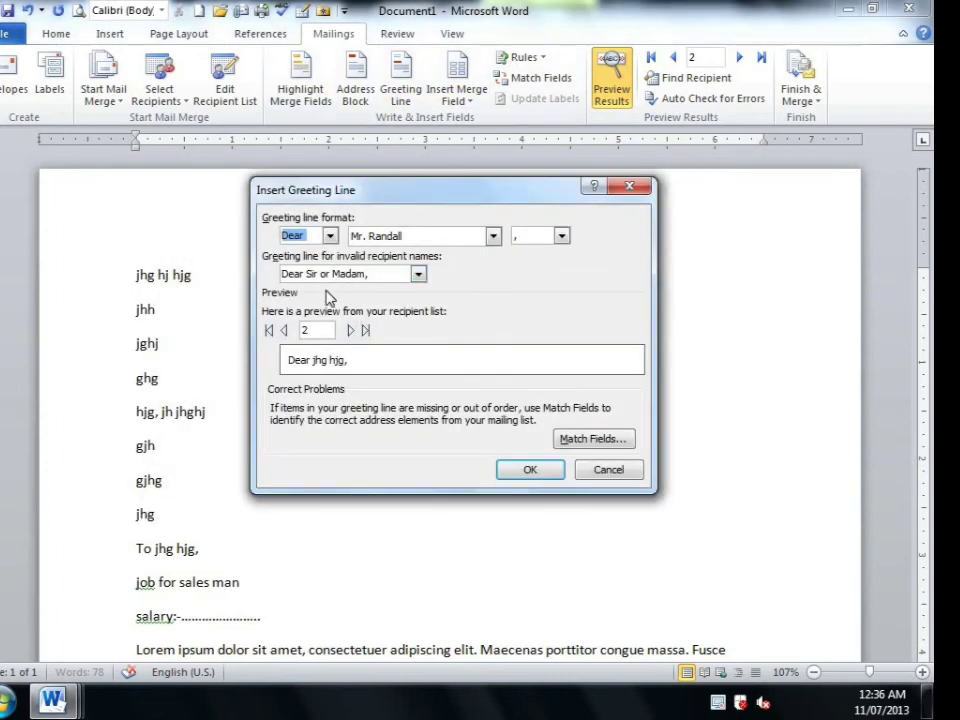
{"action": "left_click", "coordinate": [530, 469]}
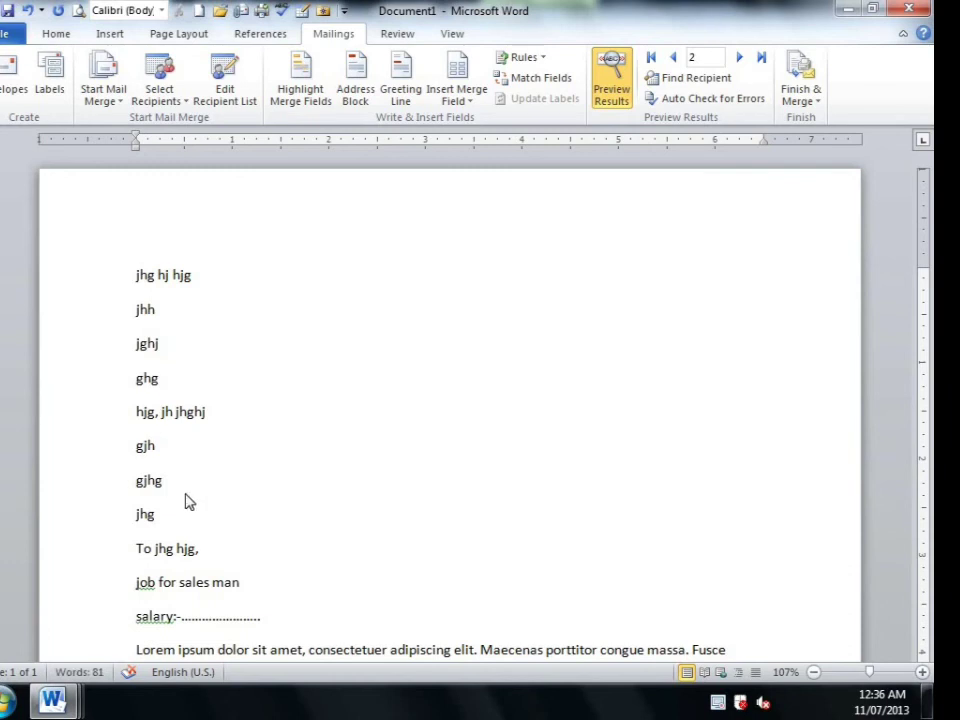
{"action": "scroll", "coordinate": [170, 500], "scroll_direction": "down", "scroll_amount": 3}
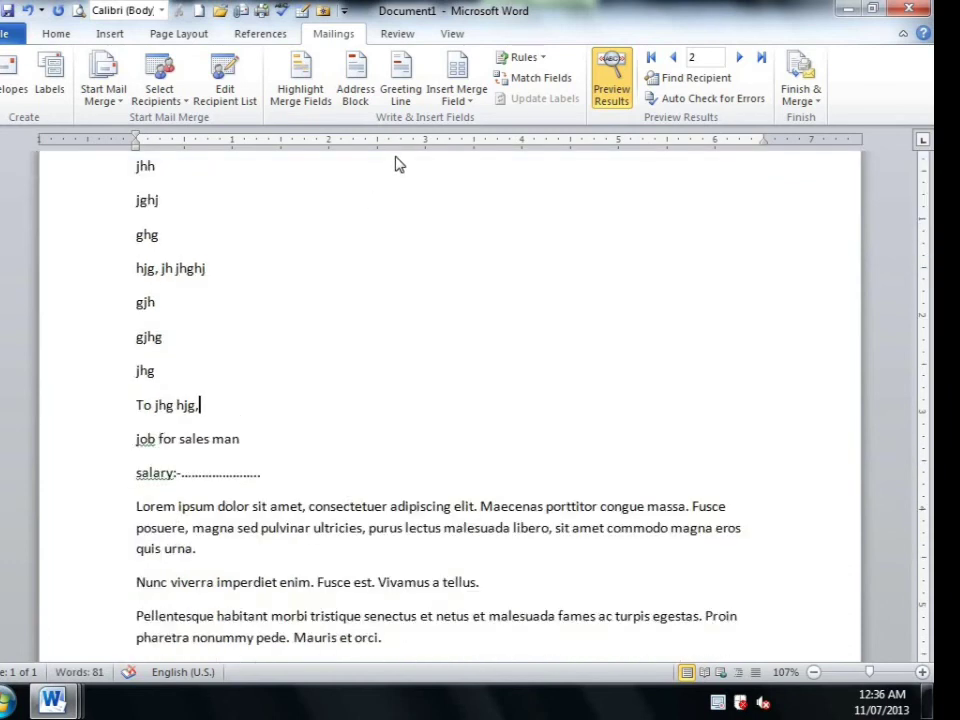
{"action": "key", "text": "Return"}
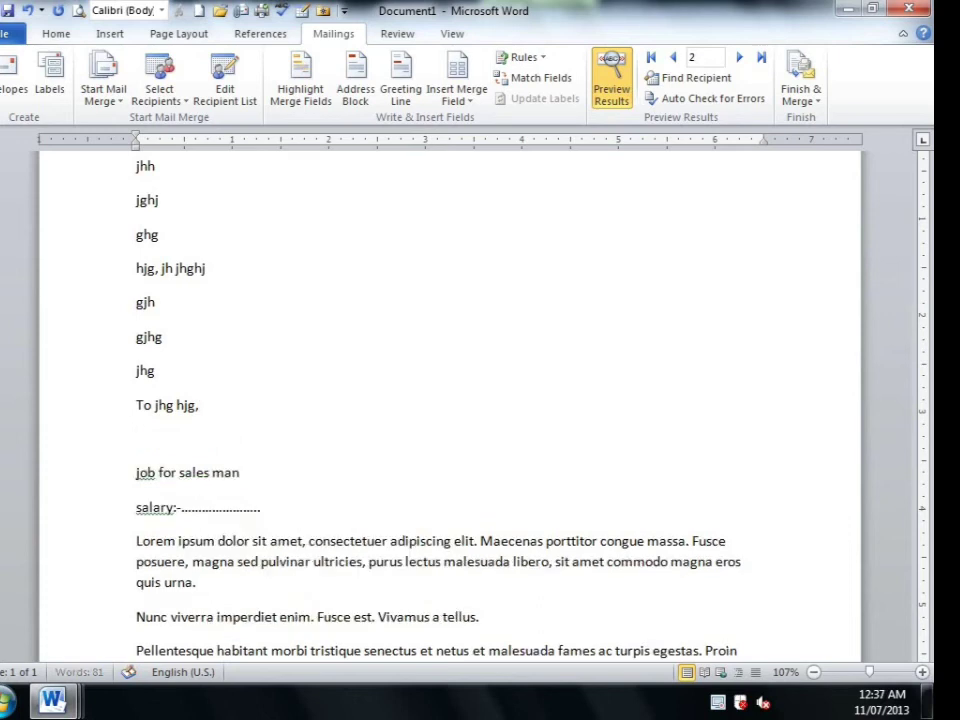
{"action": "left_click", "coordinate": [400, 90]}
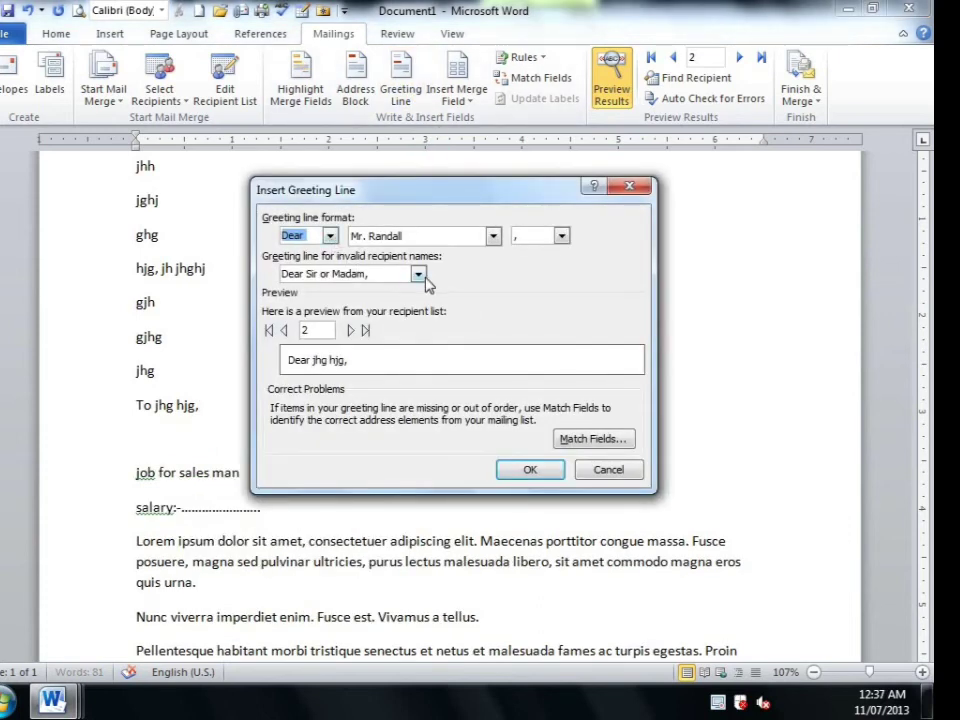
{"action": "left_click", "coordinate": [530, 469]}
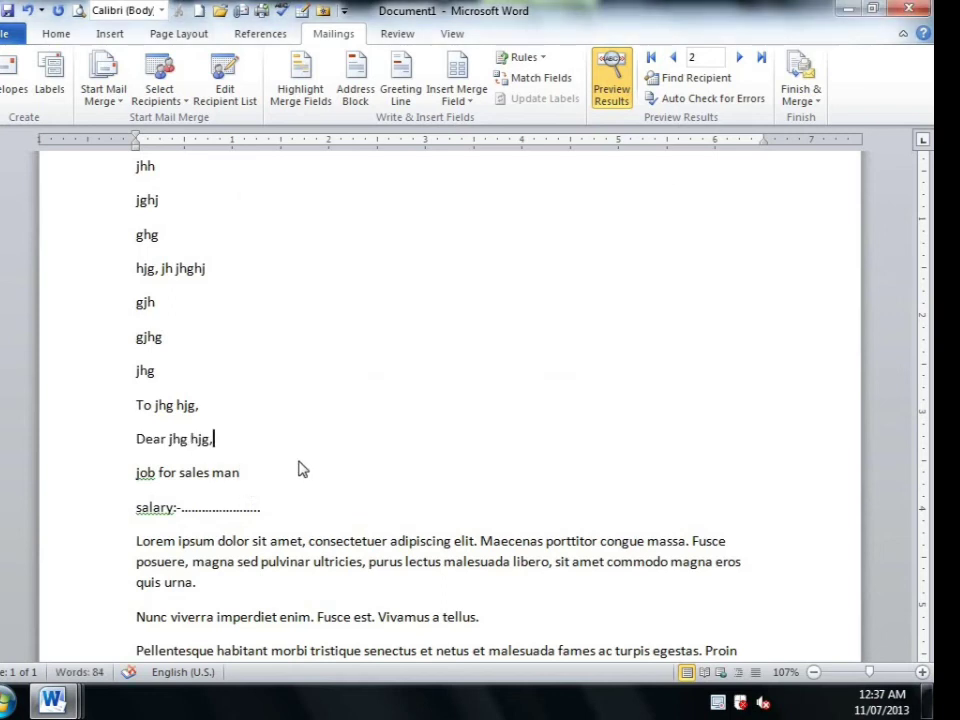
{"action": "key", "text": "Return"}
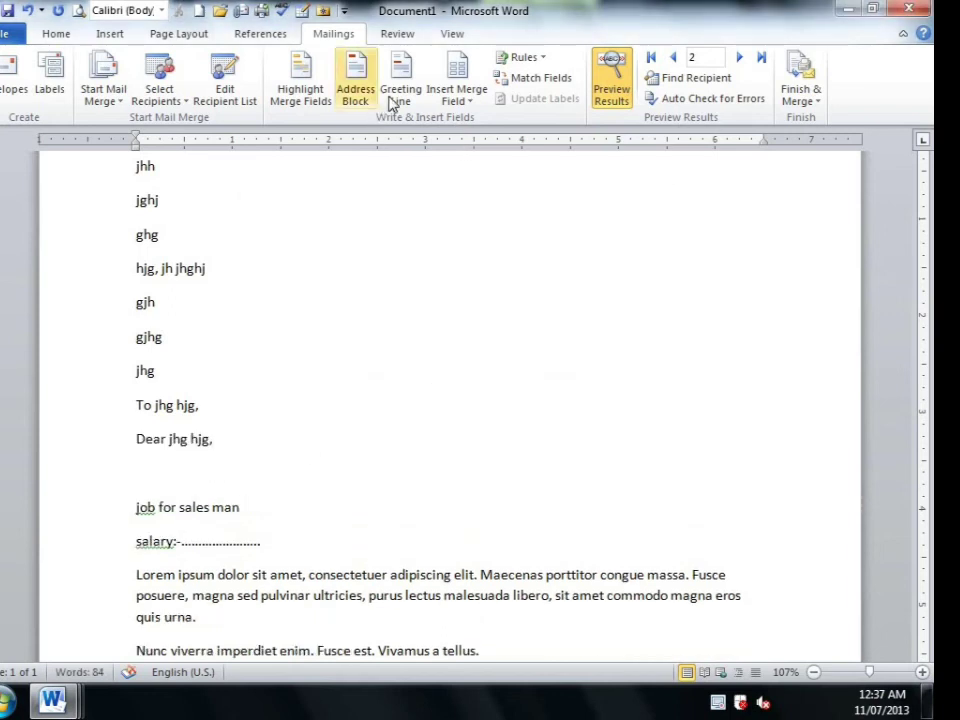
- Step the merge preview back and then forward to recipient 3
{"action": "left_click", "coordinate": [674, 59]}
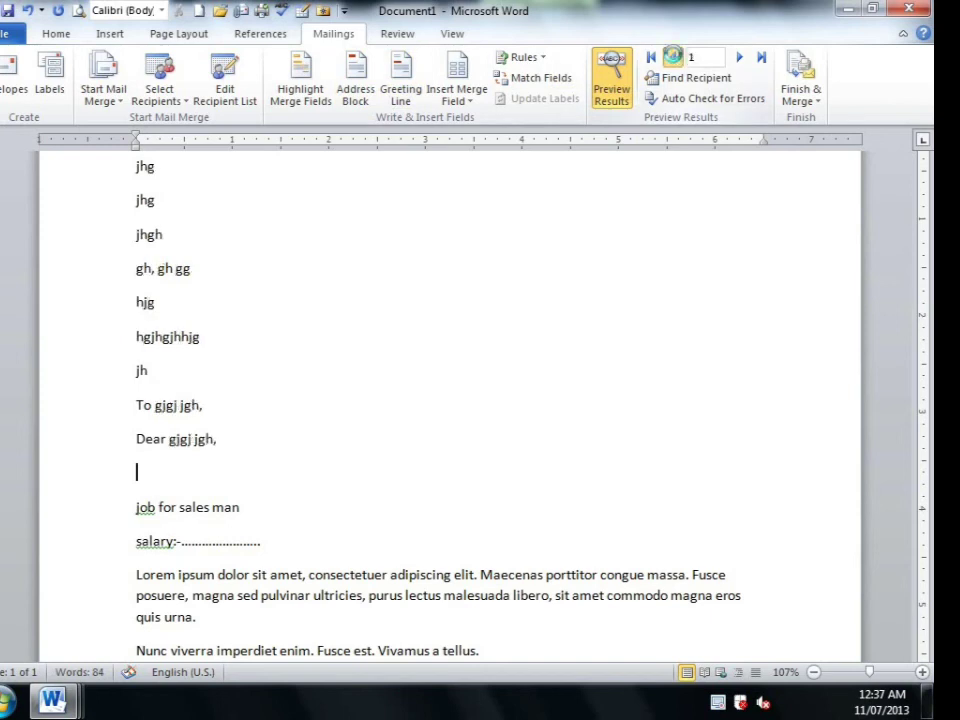
{"action": "left_click", "coordinate": [739, 58]}
{"action": "left_click", "coordinate": [739, 58]}
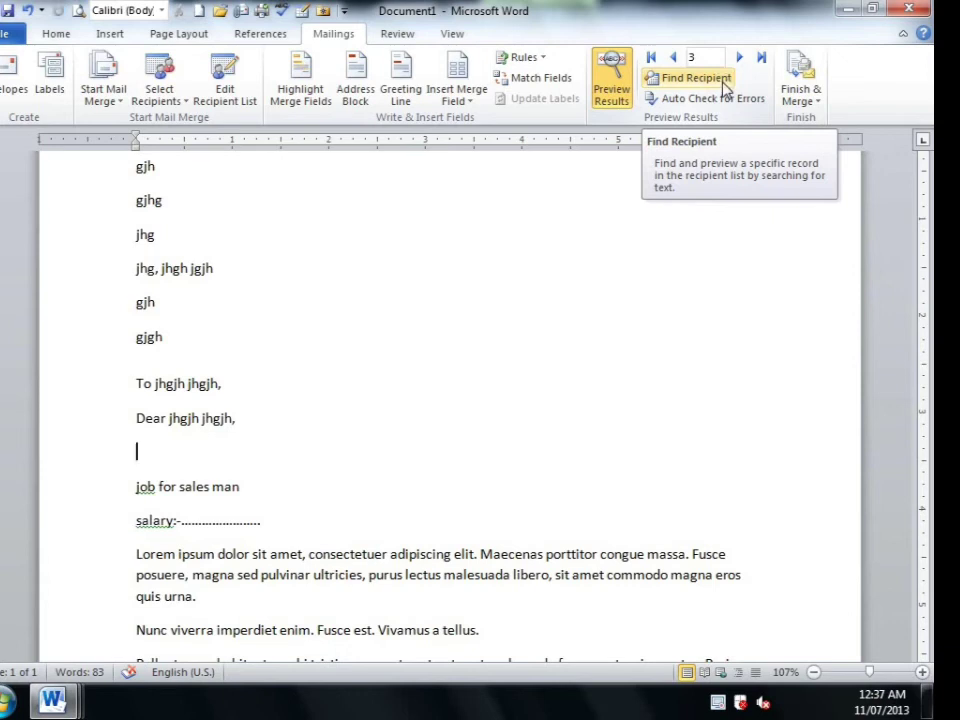
{"action": "left_click", "coordinate": [806, 104]}
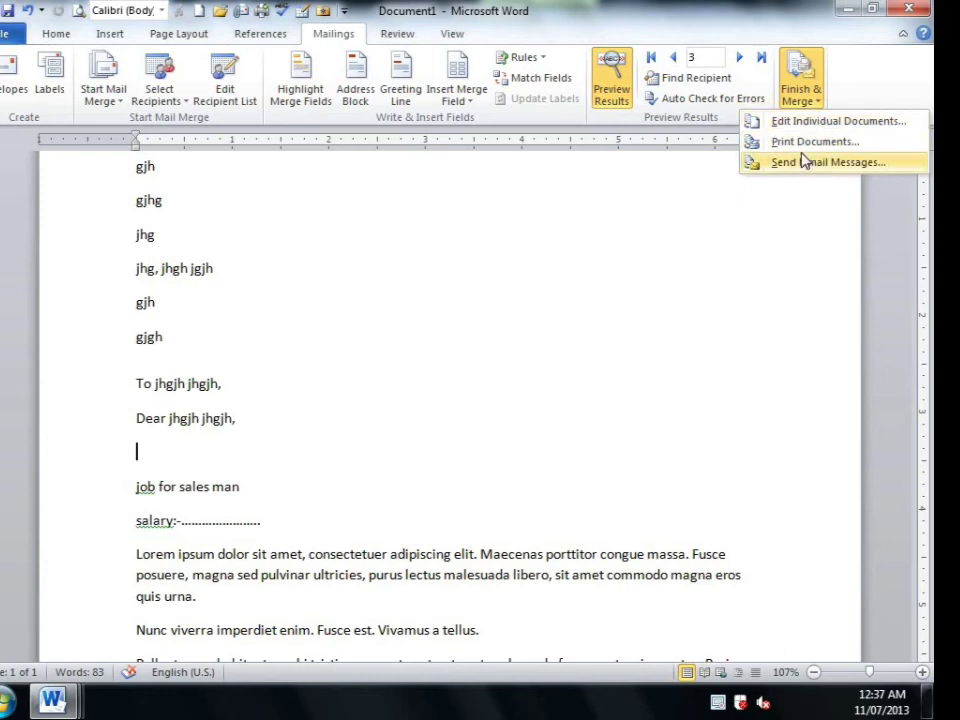
- Insert the Address_Line_2 merge field on the empty line, previewing 'jhg', then select all text
{"action": "left_click", "coordinate": [460, 97]}
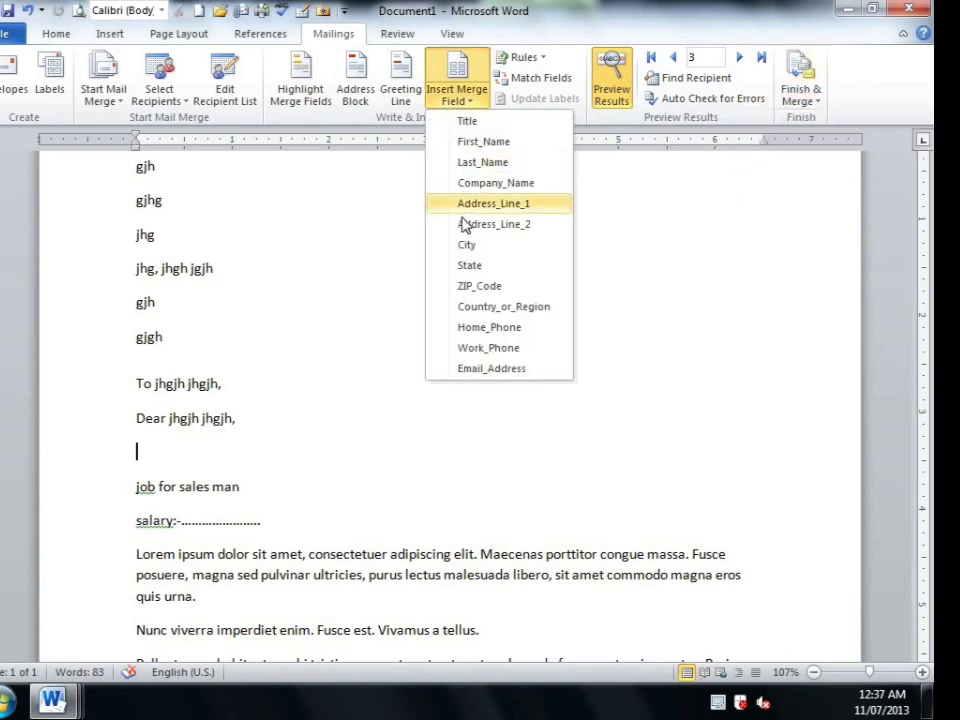
{"action": "left_click", "coordinate": [476, 226]}
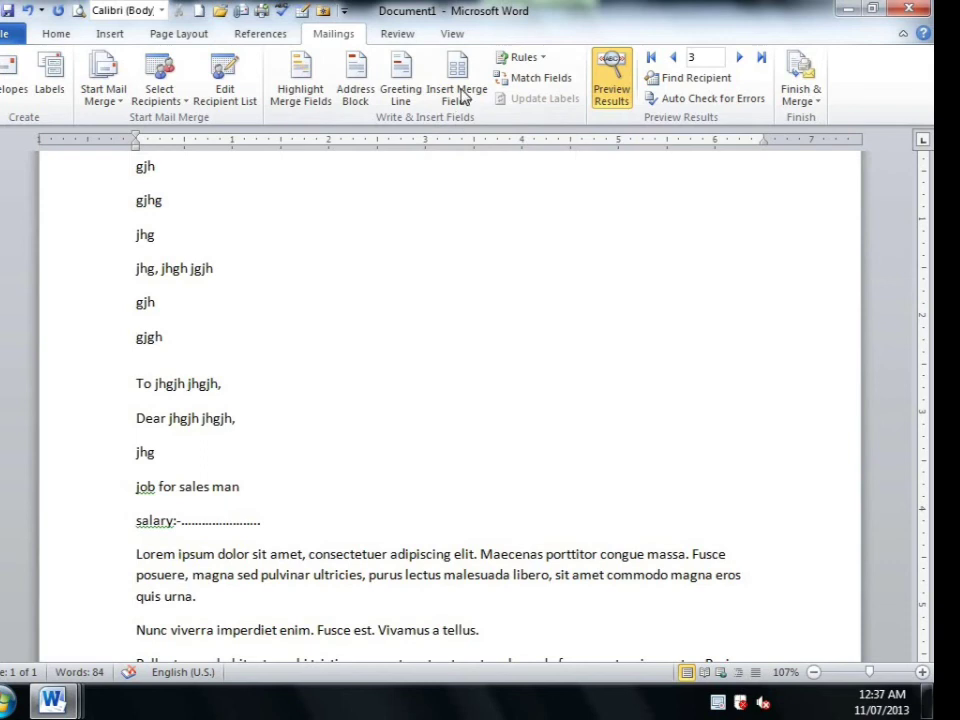
{"action": "left_click", "coordinate": [462, 97]}
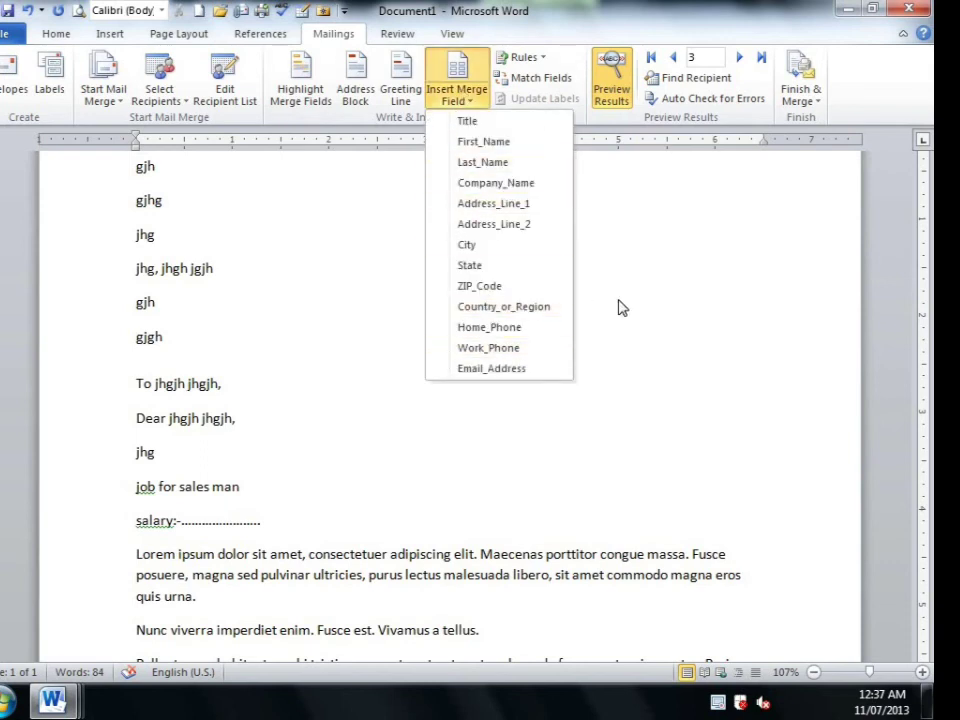
{"action": "key", "text": "Escape"}
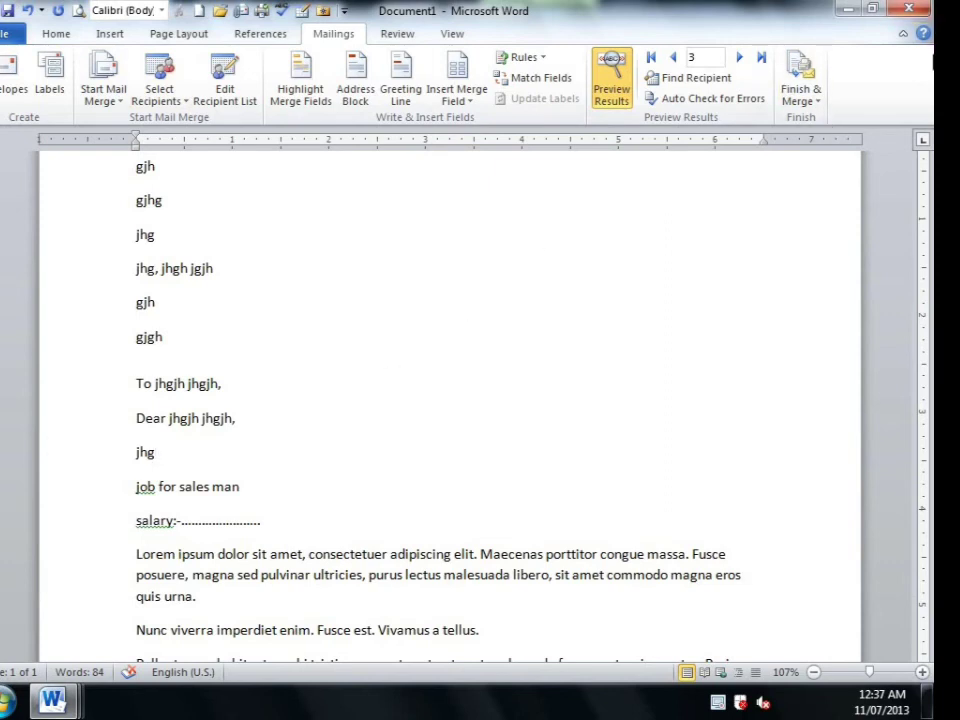
{"action": "key", "text": "ctrl+a"}
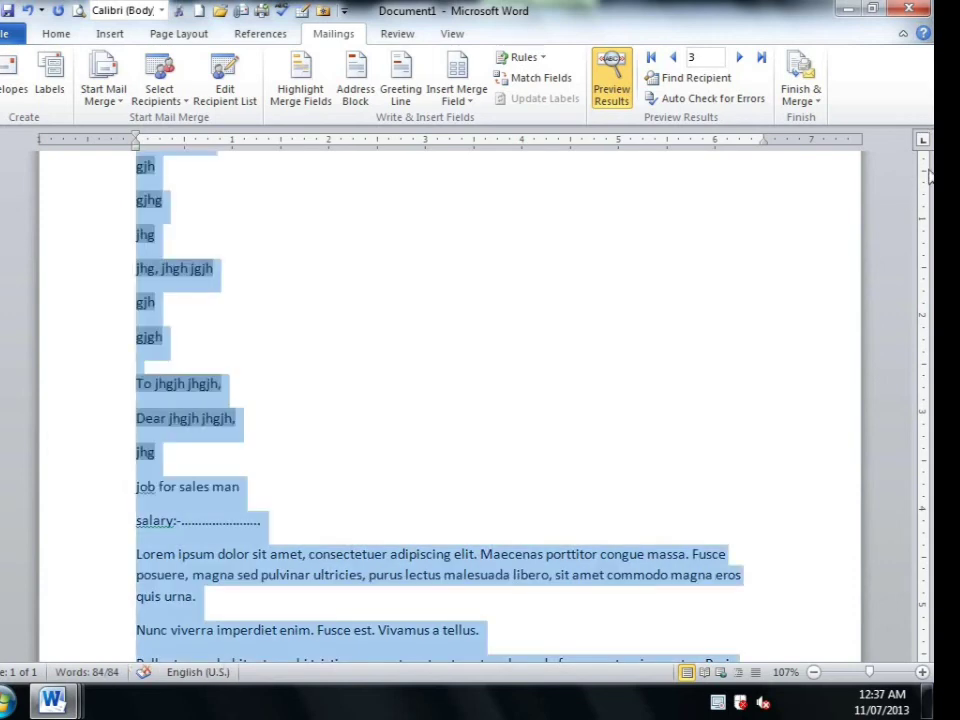
- Delete the letter's content and type 'WELCOME TO MY C-TEC TECHNICAL GURU CHANNEL' on the blank page
{"action": "key", "text": "Delete"}
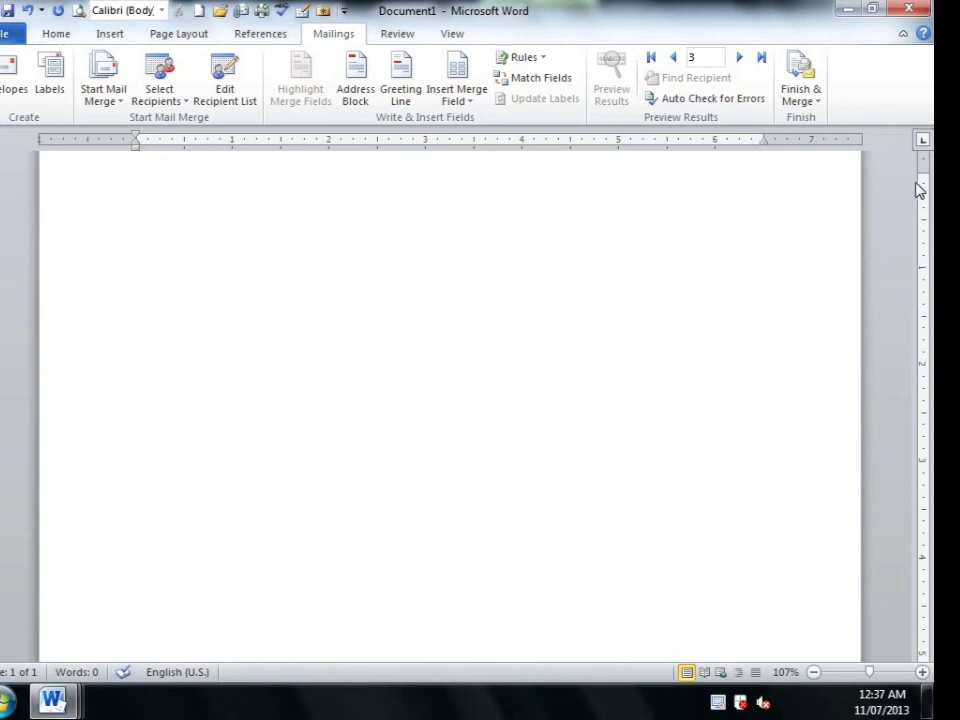
{"action": "type", "text": "WELCOMPE"}
{"action": "key", "text": "BackSpace"}
{"action": "key", "text": "BackSpace"}
{"action": "type", "text": "E TO MY "}
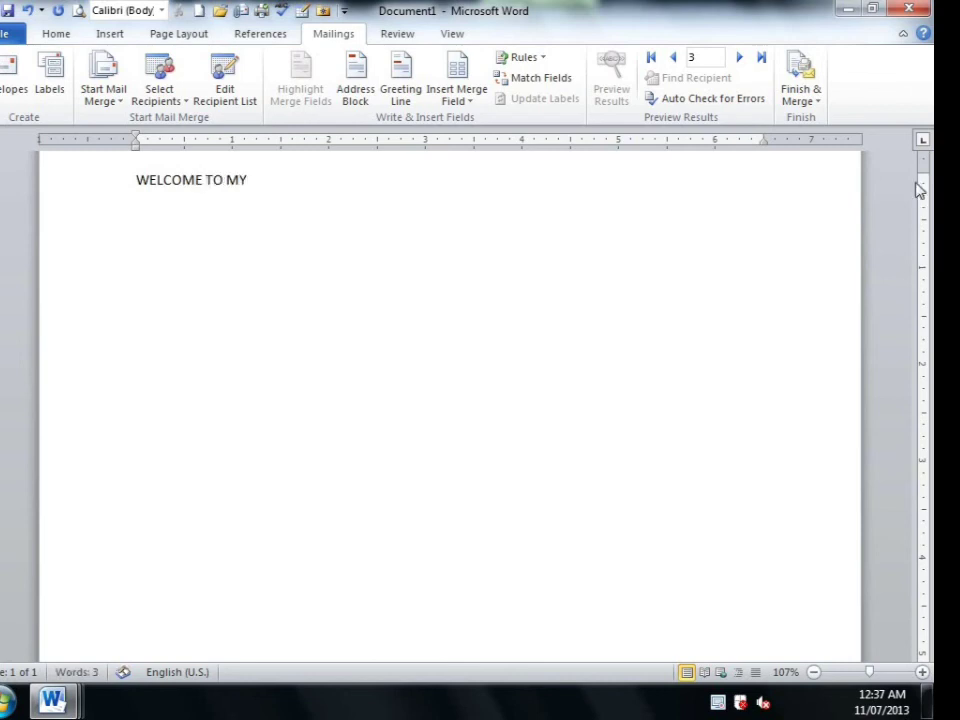
{"action": "type", "text": "C-"}
{"action": "type", "text": "TEC"}
{"action": "type", "text": " COMPUTER"}
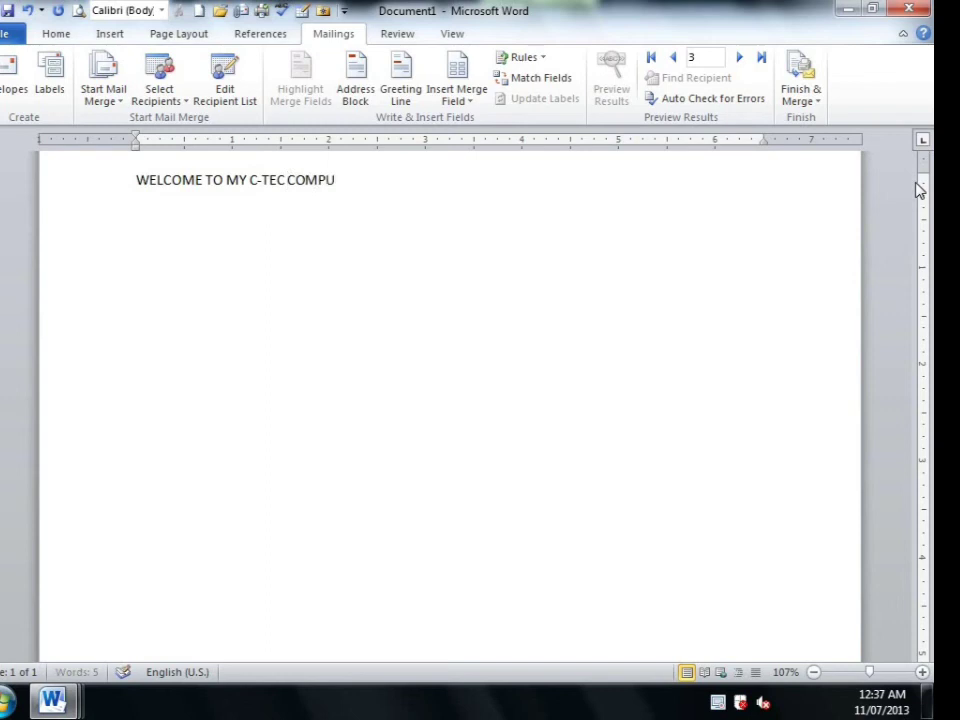
{"action": "key", "text": "BackSpace"}
{"action": "key", "text": "BackSpace"}
{"action": "key", "text": "BackSpace"}
{"action": "key", "text": "BackSpace"}
{"action": "key", "text": "BackSpace"}
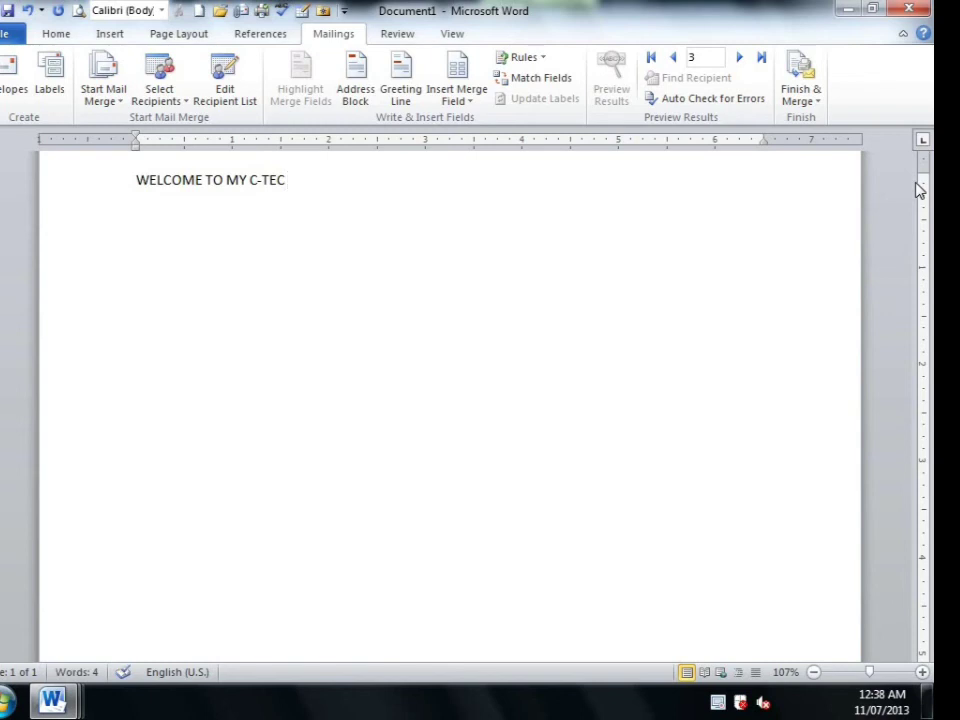
{"action": "type", "text": "TEC"}
{"action": "type", "text": "HNICAL GURU "}
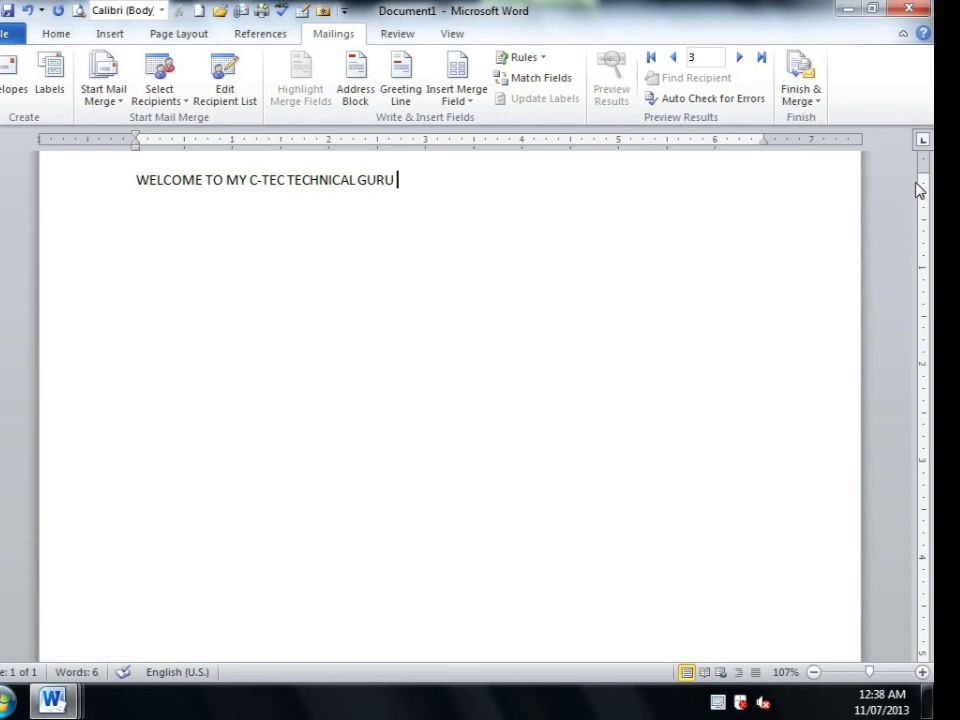
{"action": "type", "text": "CHANNEL"}
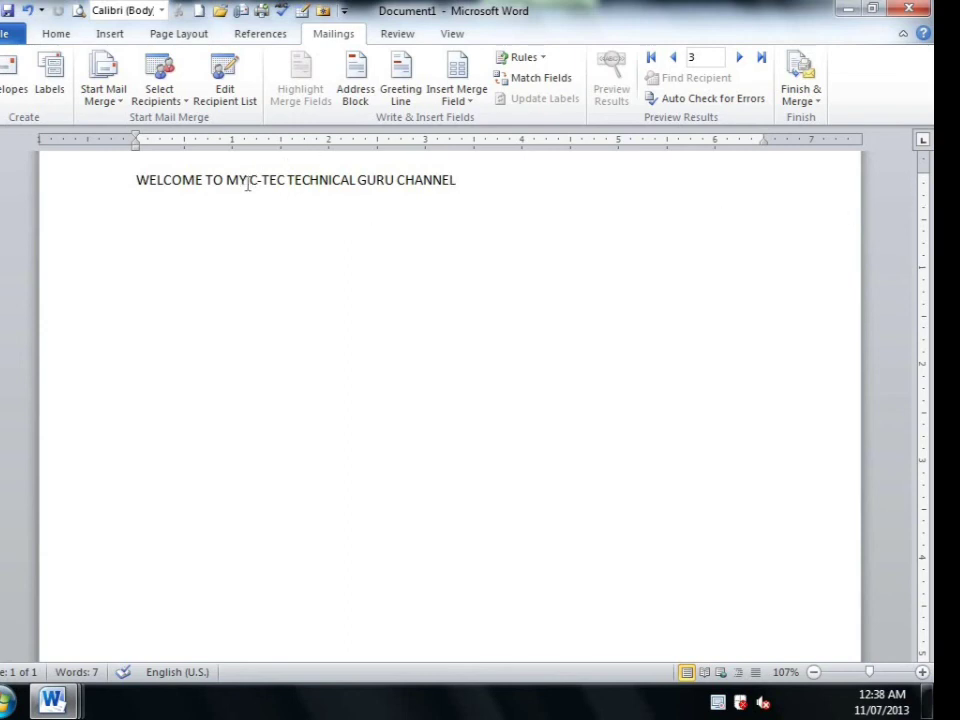
{"action": "key", "text": "BackSpace"}
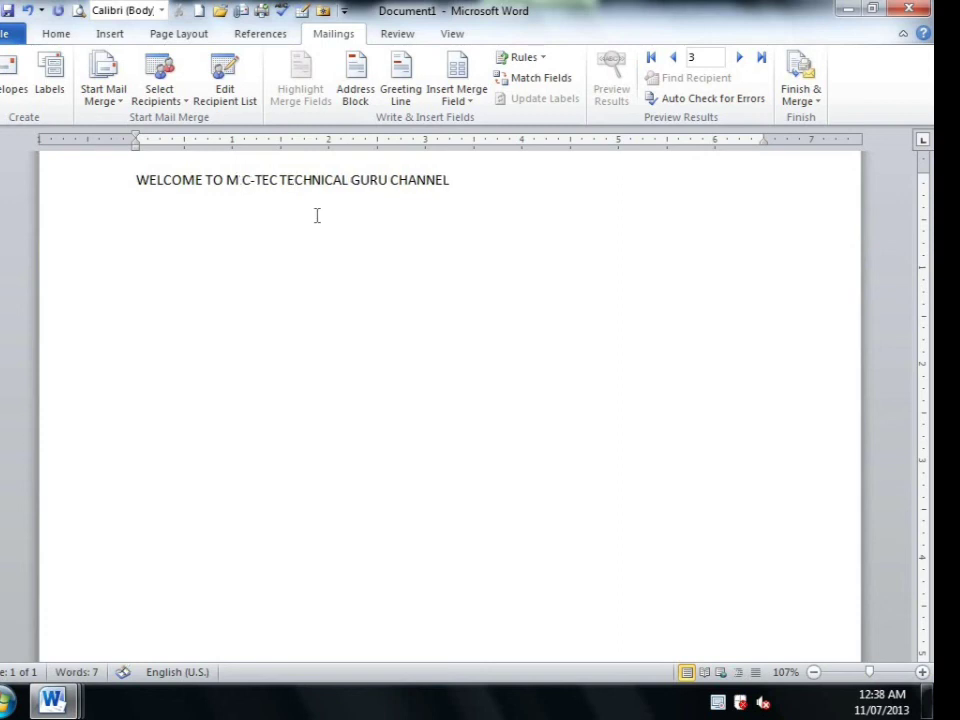
- Trim the line to 'C-TEC TECHNICAL GURU' and add 'MY YOUTUBE CHANNEL' beneath it
{"action": "key", "text": "BackSpace"}
{"action": "key", "text": "BackSpace"}
{"action": "key", "text": "BackSpace"}
{"action": "key", "text": "BackSpace"}
{"action": "key", "text": "BackSpace"}
{"action": "key", "text": "BackSpace"}
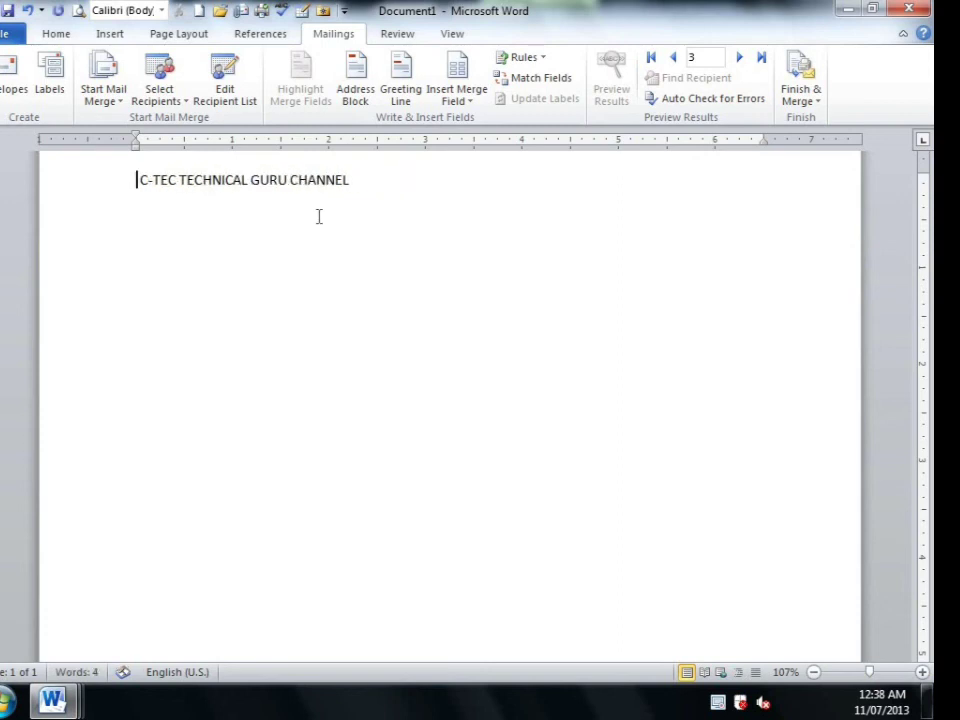
{"action": "key", "text": "End"}
{"action": "triple_click", "coordinate": [360, 186]}
{"action": "left_click", "coordinate": [354, 181]}
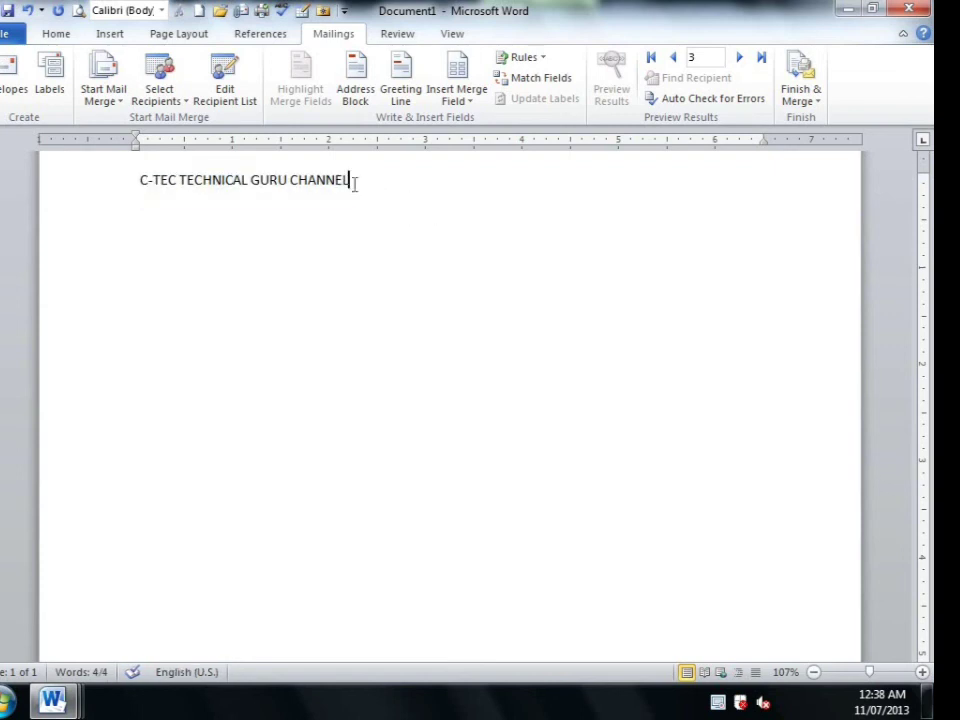
{"action": "key", "text": "BackSpace"}
{"action": "key", "text": "BackSpace"}
{"action": "key", "text": "BackSpace"}
{"action": "key", "text": "BackSpace"}
{"action": "key", "text": "BackSpace"}
{"action": "key", "text": "Return"}
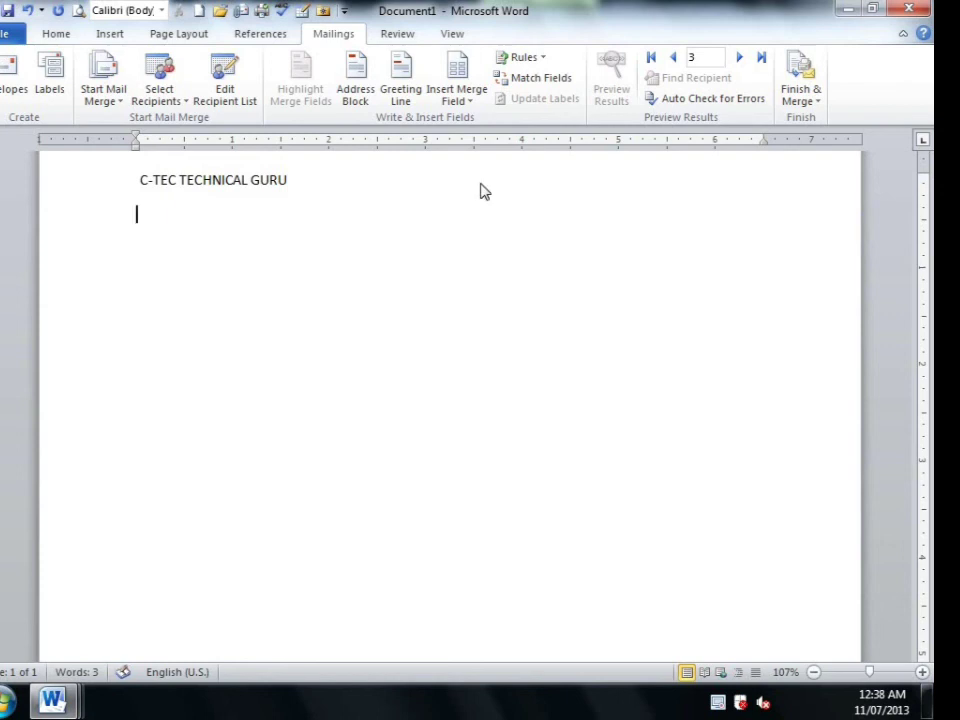
{"action": "type", "text": "MY "}
{"action": "type", "text": "YOU"}
{"action": "key", "text": "BackSpace"}
{"action": "type", "text": "TU"}
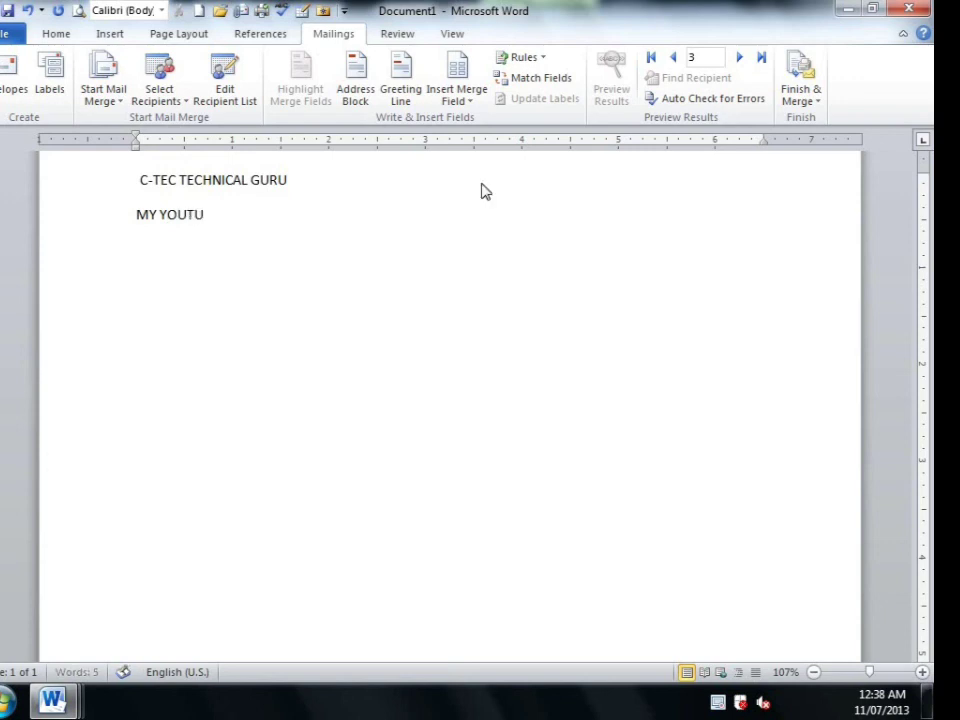
{"action": "type", "text": "BE CHANNEL"}
{"action": "key", "text": "Return"}
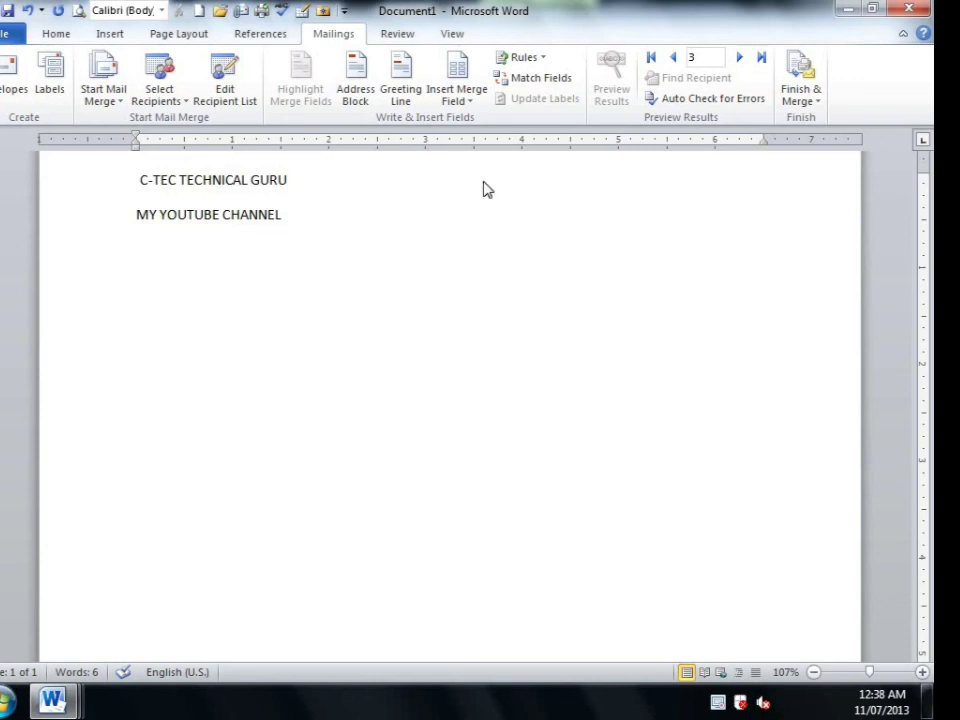
- Type 'THANKYOU FOR WATCHING' and 'AND VISIT AGAIN' on their own lines
{"action": "type", "text": "THANKY"}
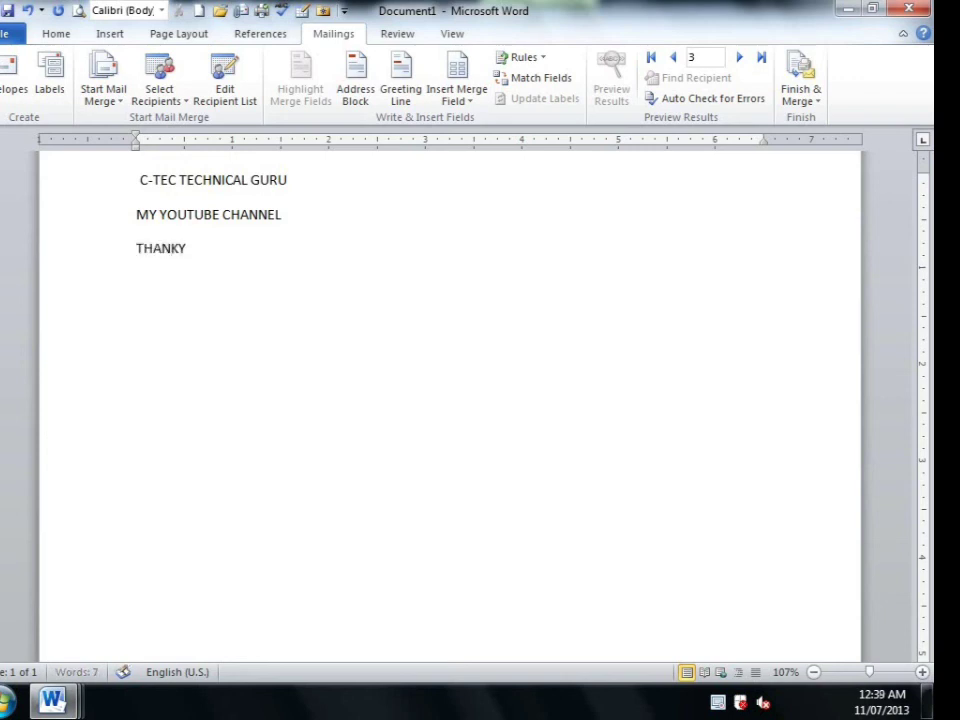
{"action": "type", "text": "OU FOR"}
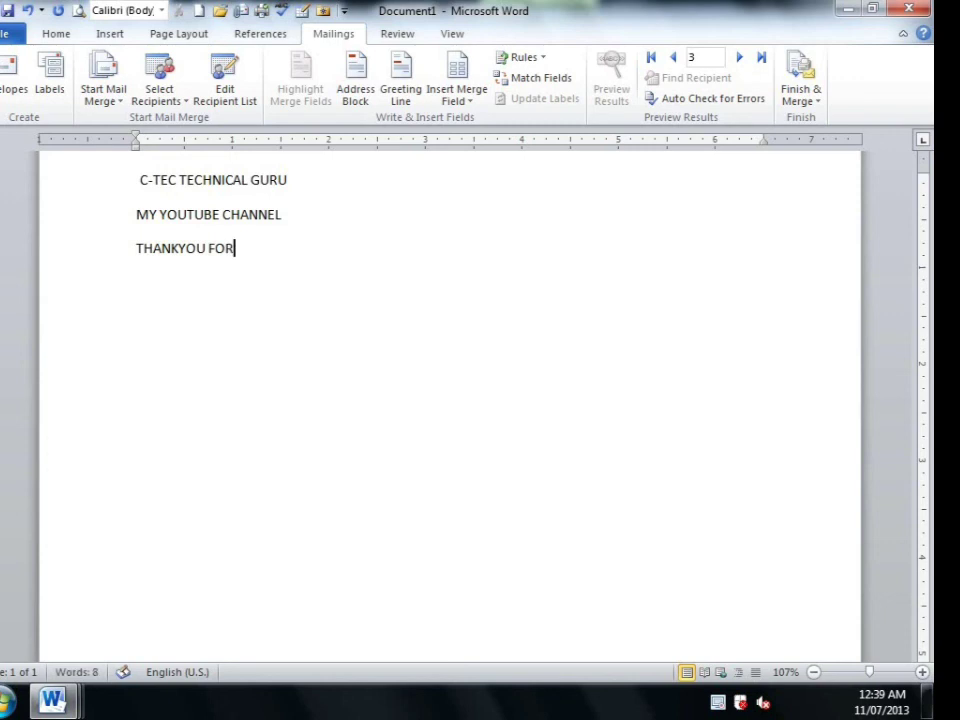
{"action": "type", "text": " WATCHIN"}
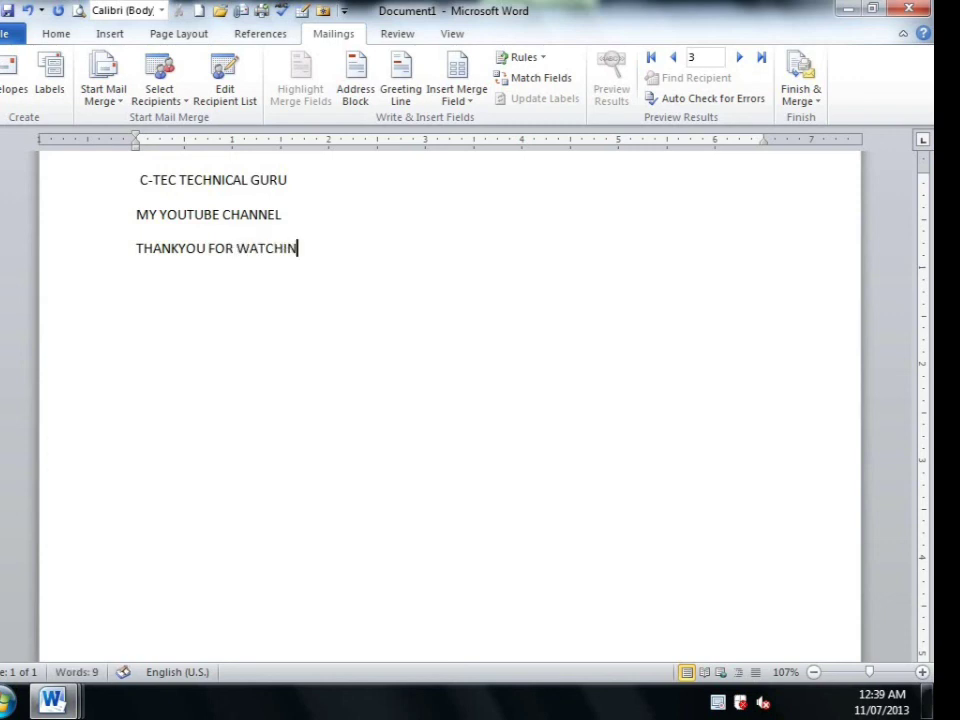
{"action": "type", "text": "G"}
{"action": "key", "text": "Return"}
{"action": "type", "text": "A"}
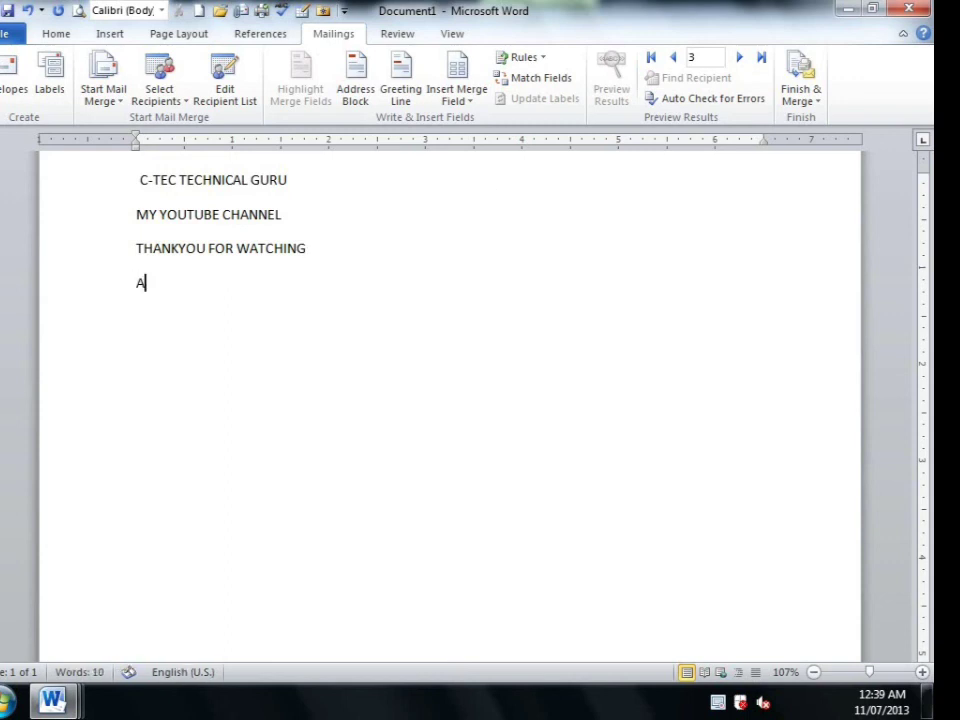
{"action": "key", "text": "BackSpace"}
{"action": "type", "text": "V"}
{"action": "key", "text": "BackSpace"}
{"action": "type", "text": "AND VIS"}
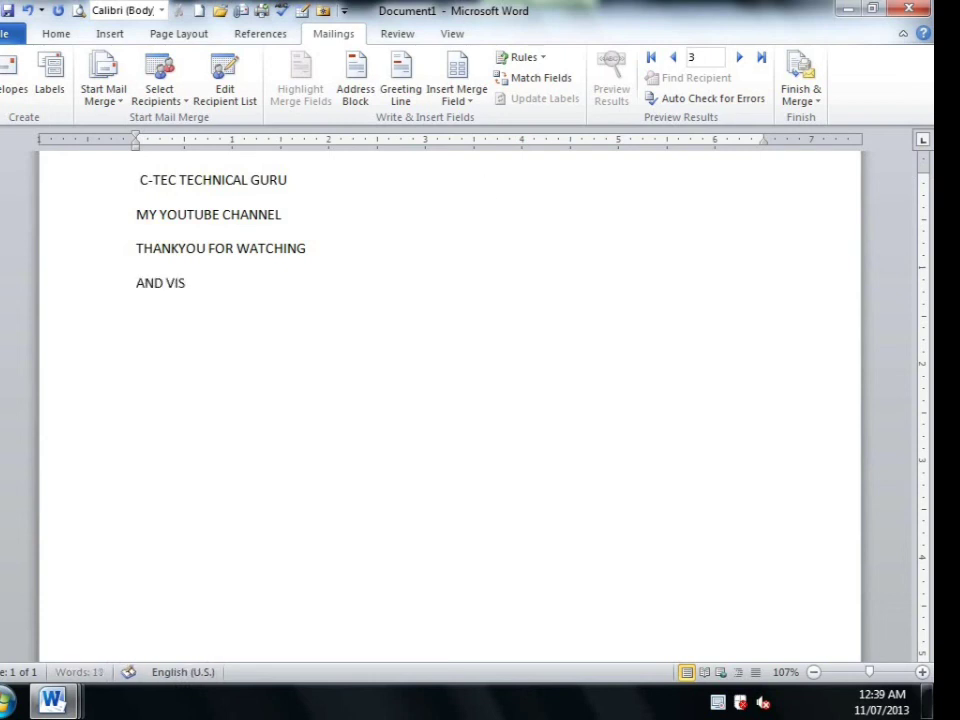
{"action": "type", "text": "IT AGAIN"}
{"action": "key", "text": "Return"}
- Add 'MY NEW VIDEO' as the last line, drop a stray C-TEC line, and select all five lines
{"action": "type", "text": "MY NEW VIDEO"}
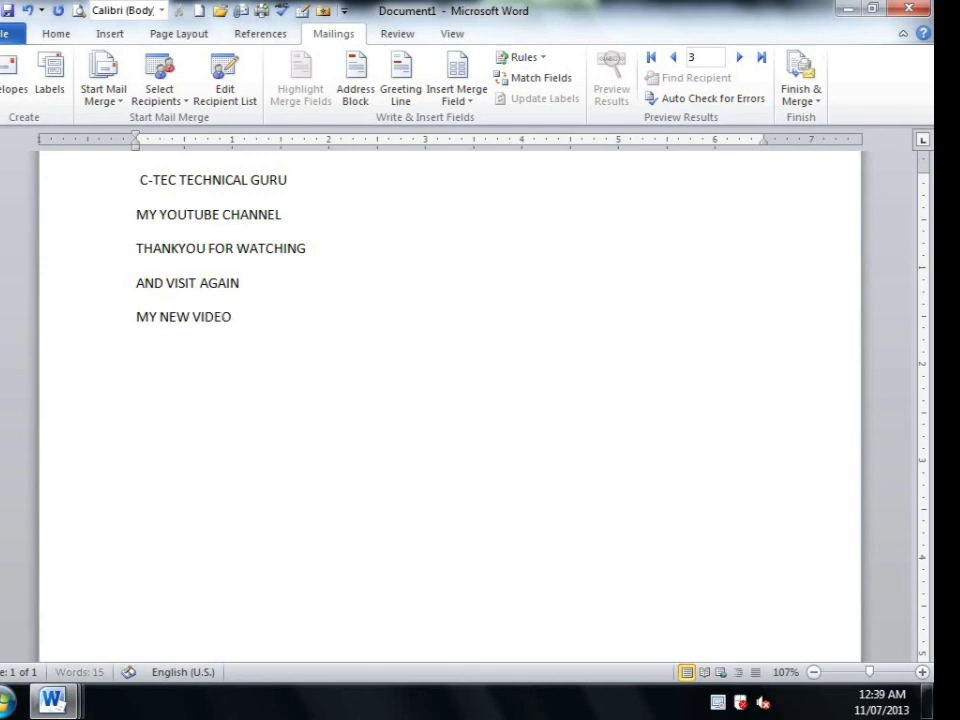
{"action": "key", "text": "Return"}
{"action": "type", "text": "C"}
{"action": "type", "text": "-TC"}
{"action": "type", "text": "O"}
{"action": "key", "text": "BackSpace"}
{"action": "key", "text": "BackSpace"}
{"action": "key", "text": "BackSpace"}
{"action": "key", "text": "BackSpace"}
{"action": "type", "text": "E"}
{"action": "type", "text": " C"}
{"action": "type", "text": "P"}
{"action": "type", "text": "TER"}
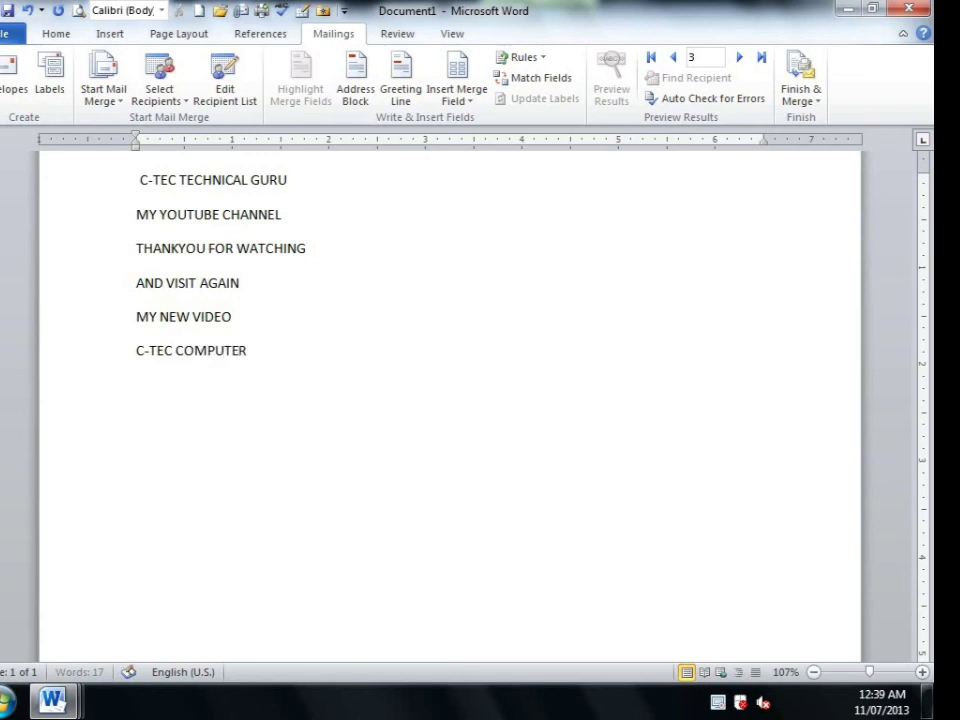
{"action": "key", "text": "BackSpace"}
{"action": "key", "text": "BackSpace"}
{"action": "key", "text": "BackSpace"}
{"action": "key", "text": "BackSpace"}
{"action": "key", "text": "BackSpace"}
{"action": "key", "text": "BackSpace"}
{"action": "key", "text": "BackSpace"}
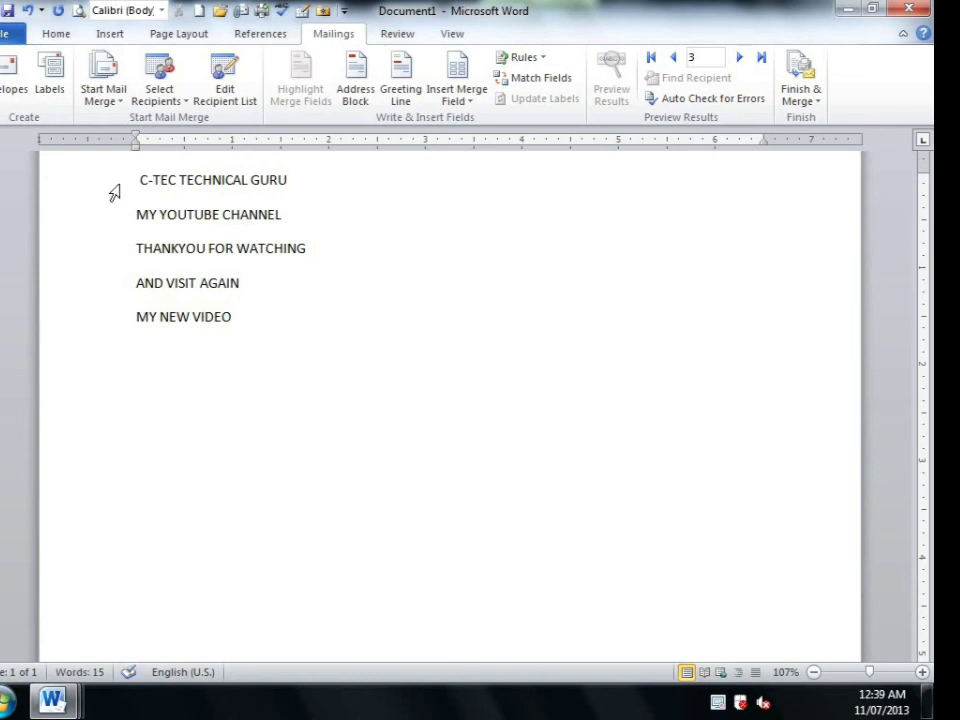
{"action": "left_click_drag", "start_coordinate": [114, 190], "coordinate": [161, 347]}
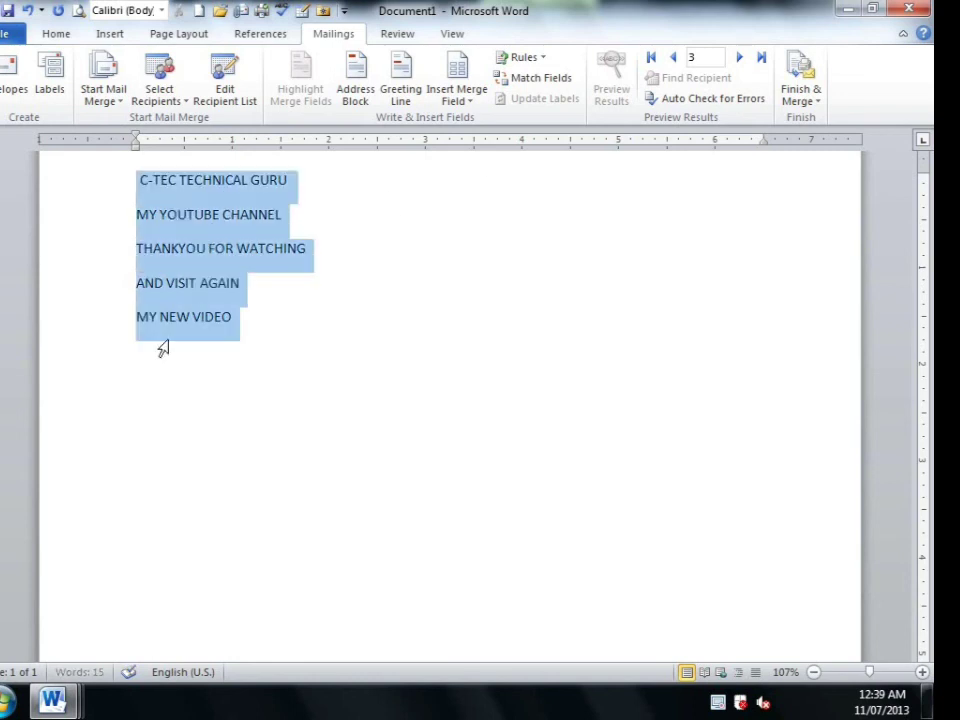
- Centre the five selected lines and convert them to blue-style WordArt
{"action": "left_click", "coordinate": [56, 33]}
{"action": "left_click", "coordinate": [335, 92]}
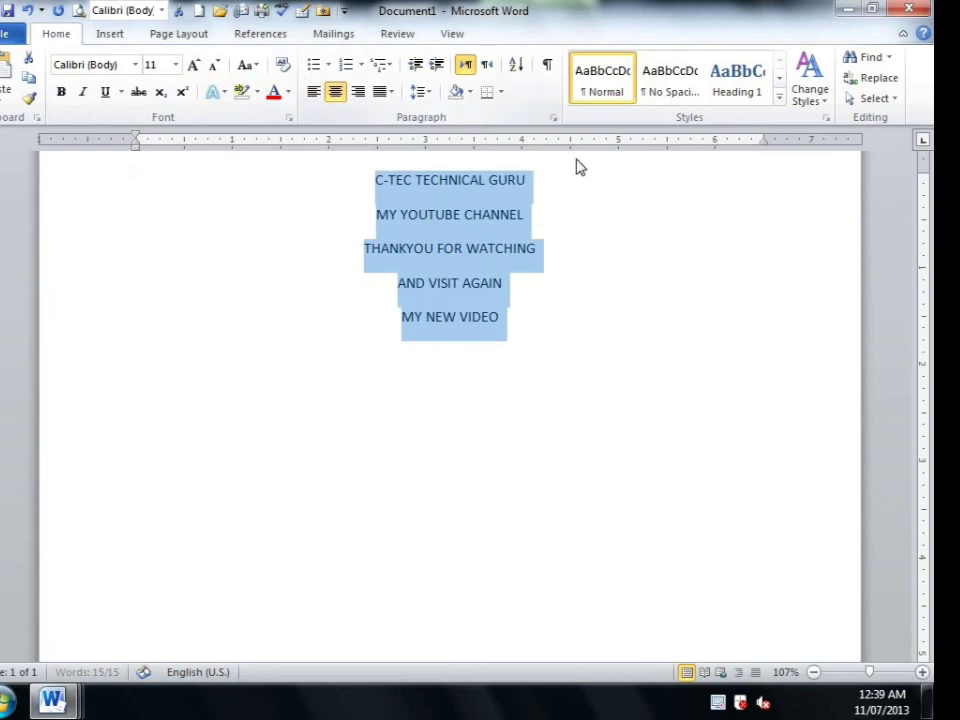
{"action": "left_click", "coordinate": [112, 35]}
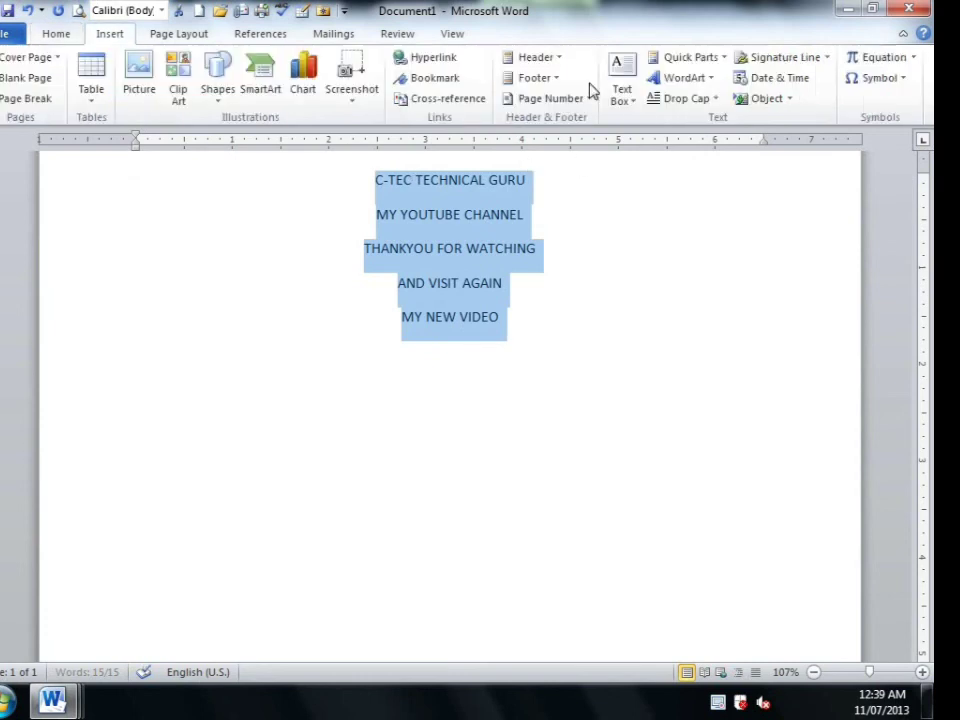
{"action": "left_click", "coordinate": [686, 78]}
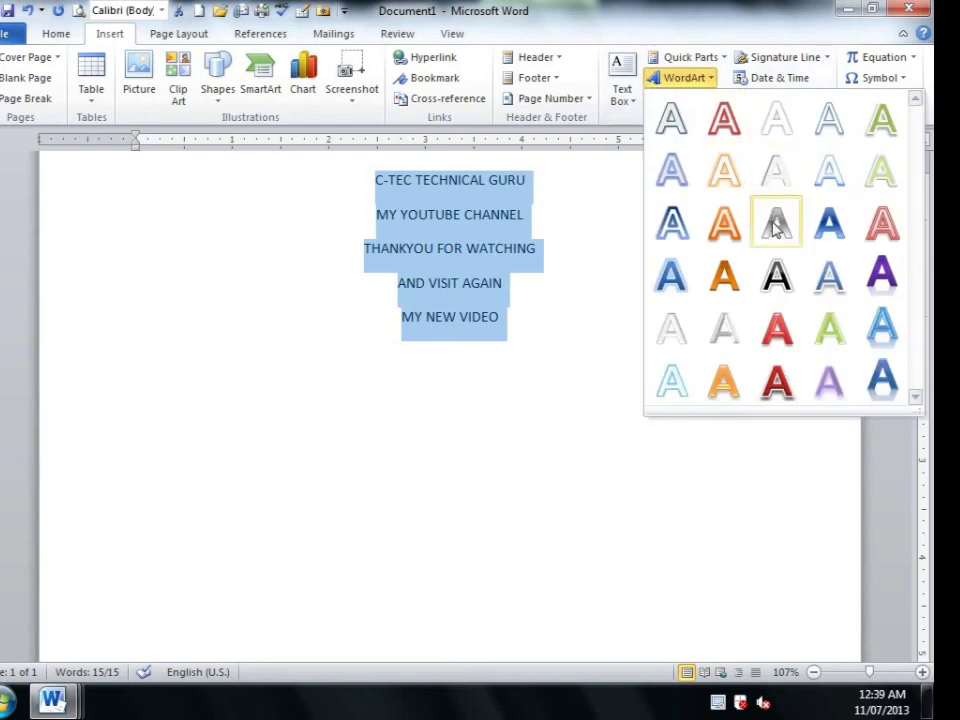
{"action": "left_click", "coordinate": [831, 282]}
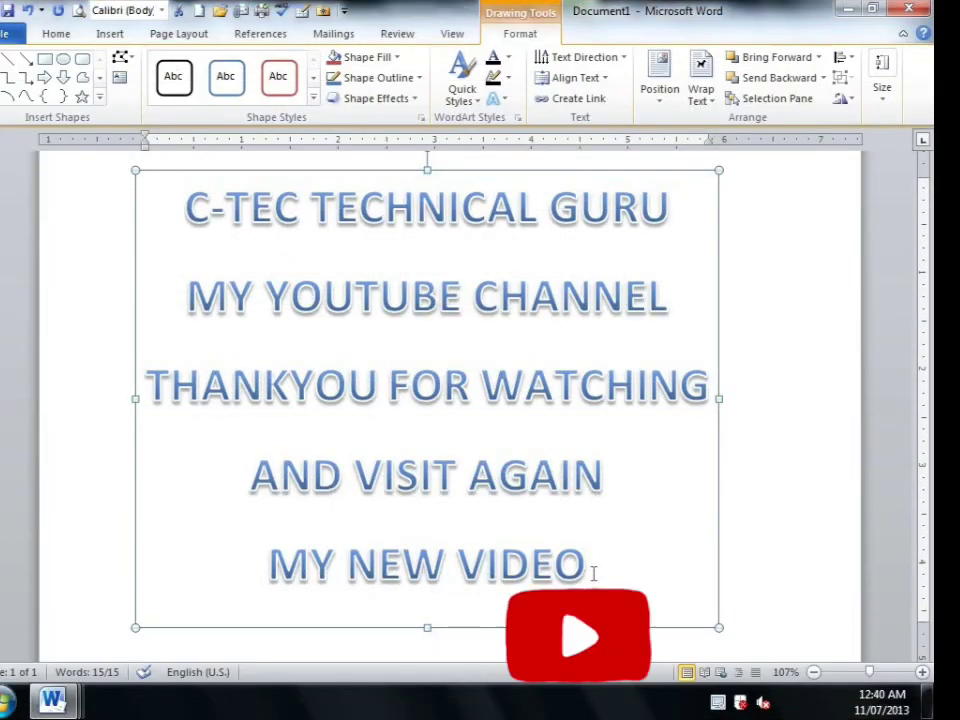
- Add 'COMING SOON' as a new WordArt line after MY NEW VIDEO and select the WordArt box
{"action": "scroll", "coordinate": [592, 555], "scroll_direction": "down", "scroll_amount": 3}
{"action": "left_click", "coordinate": [588, 425]}
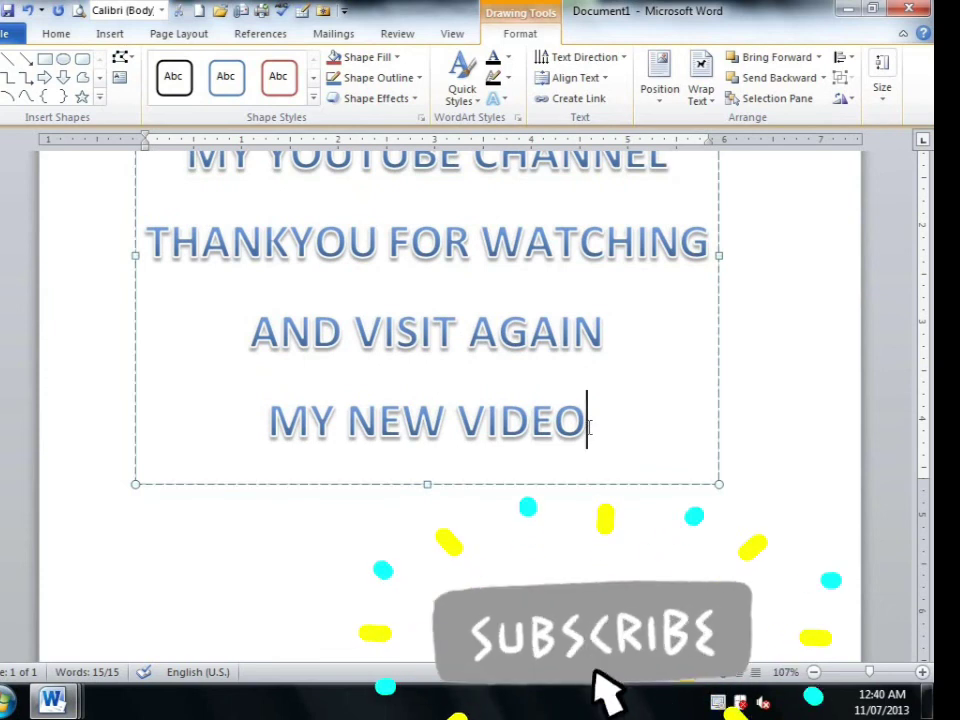
{"action": "key", "text": "Return"}
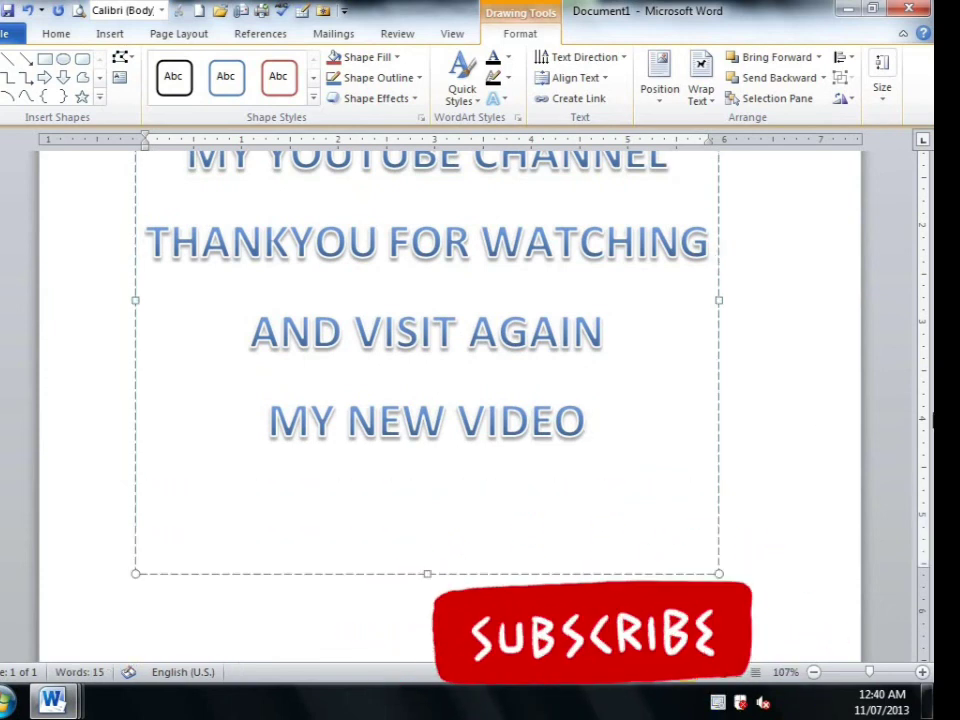
{"action": "type", "text": "CO"}
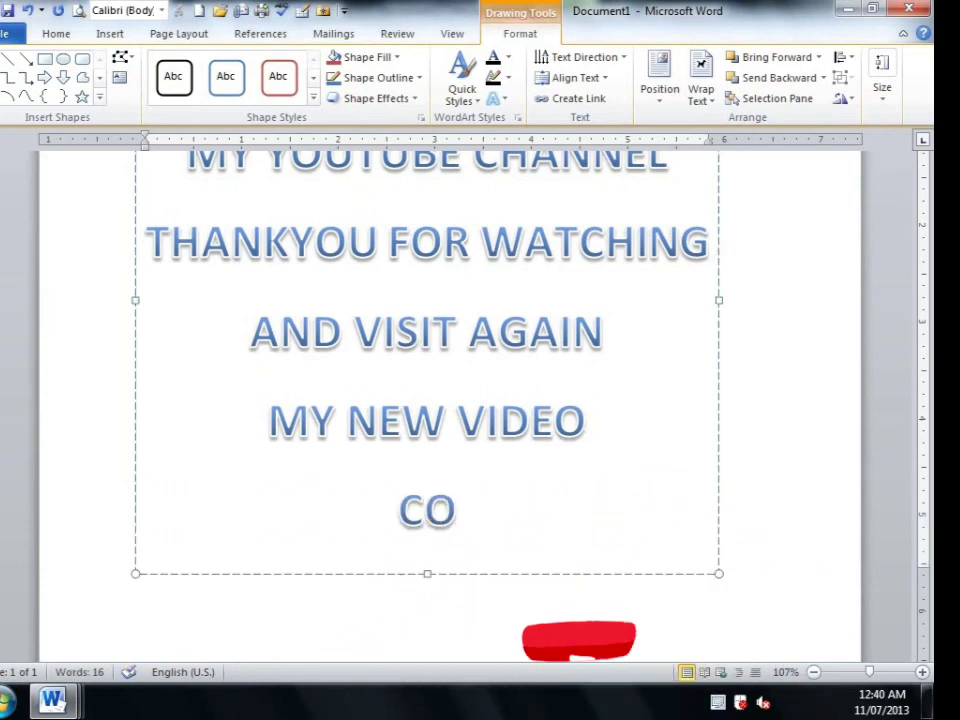
{"action": "type", "text": "MING"}
{"action": "type", "text": "SON"}
{"action": "key", "text": "BackSpace"}
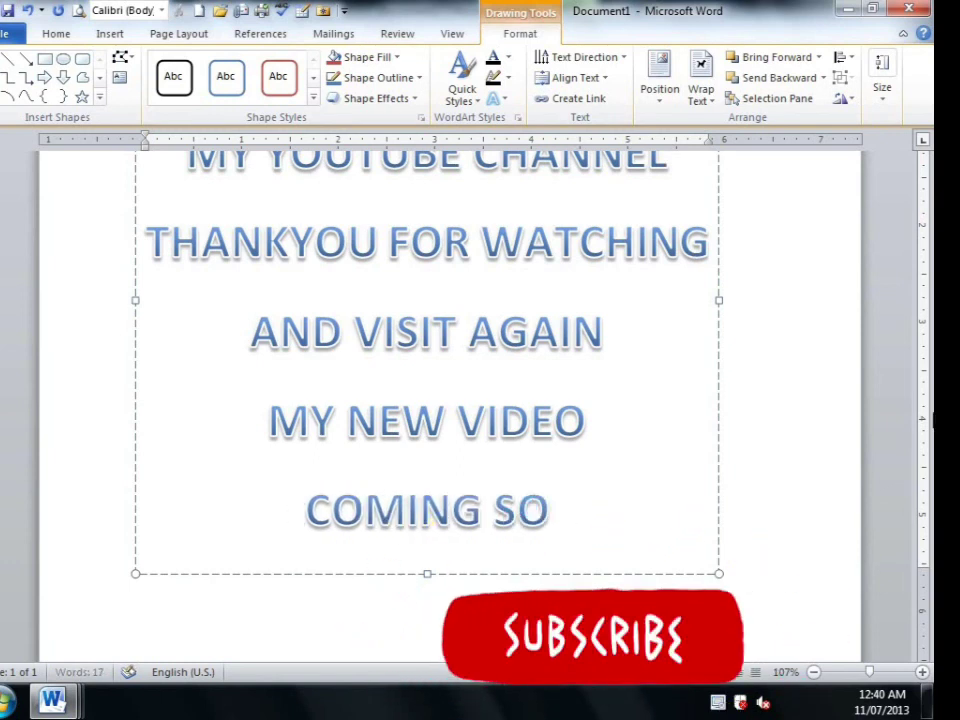
{"action": "type", "text": "ON"}
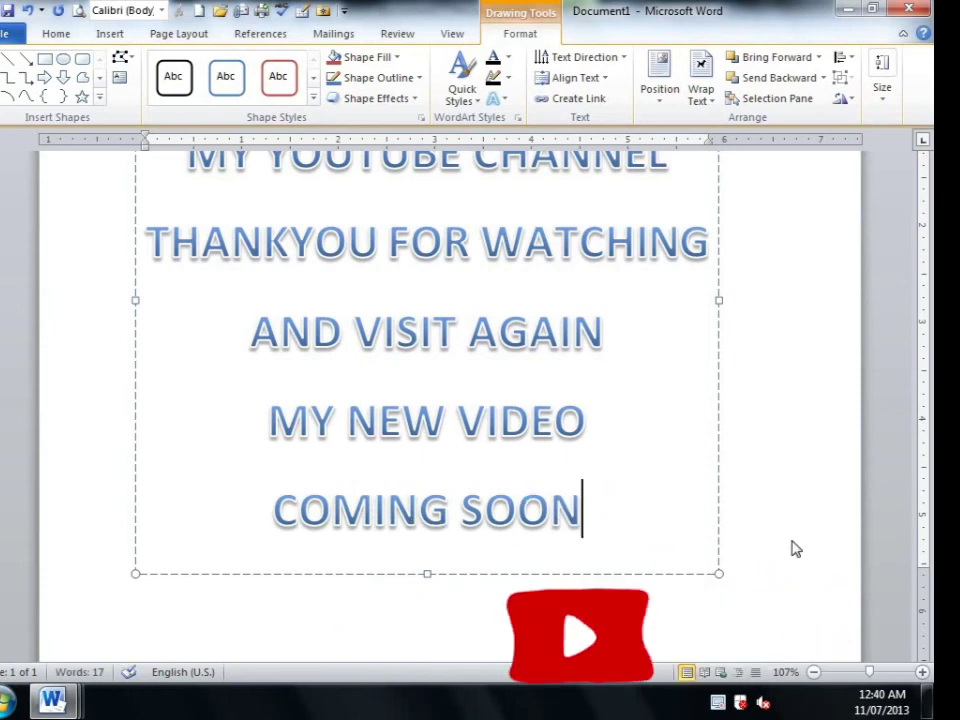
{"action": "left_click", "coordinate": [791, 544]}
{"action": "key", "text": "ctrl+a"}
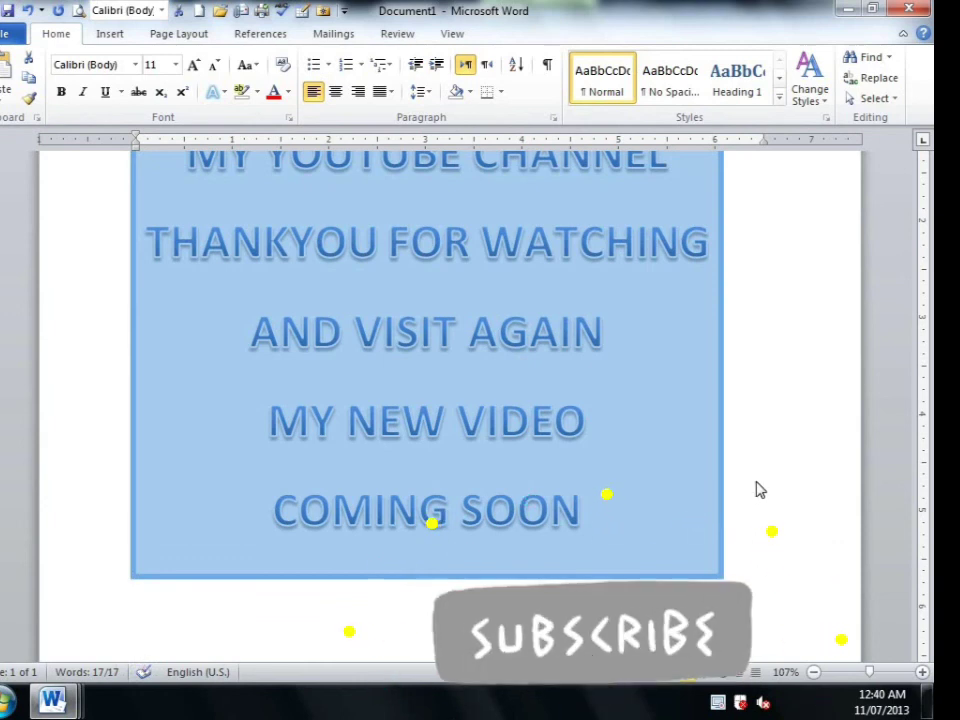